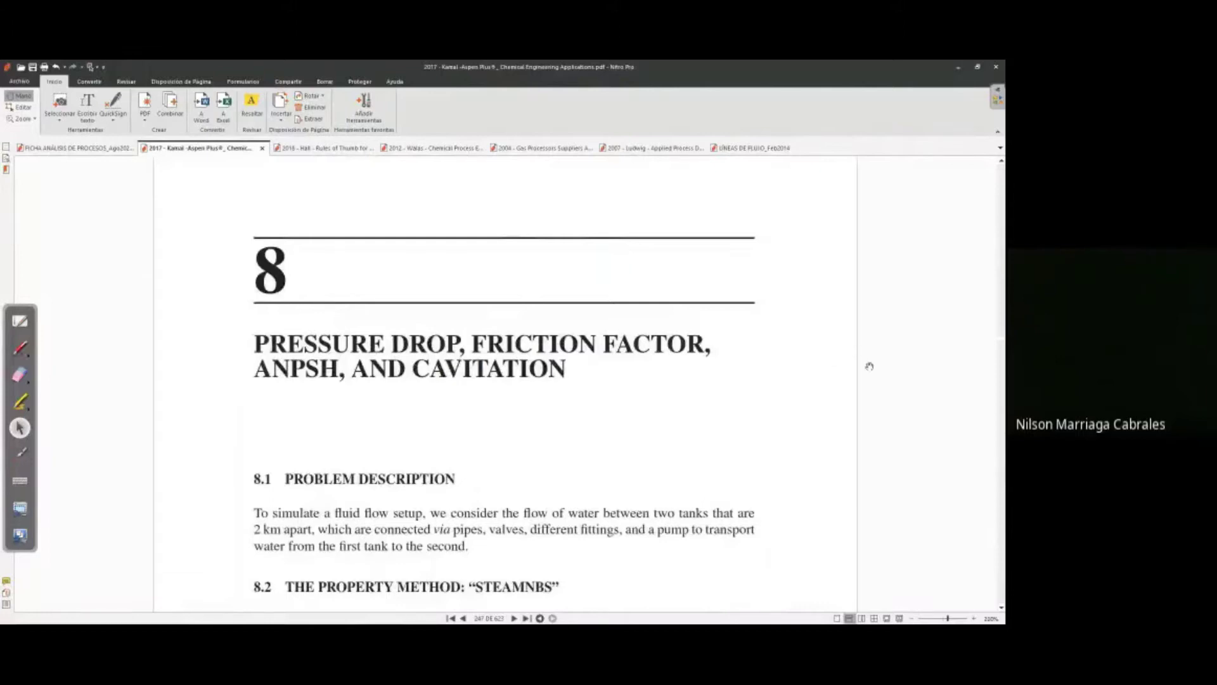
- Review the chapter 8 problem description in the Kamal PDF and switch to the Aspen Plus flowsheet
left_click_drag(866, 361, 869, 339)
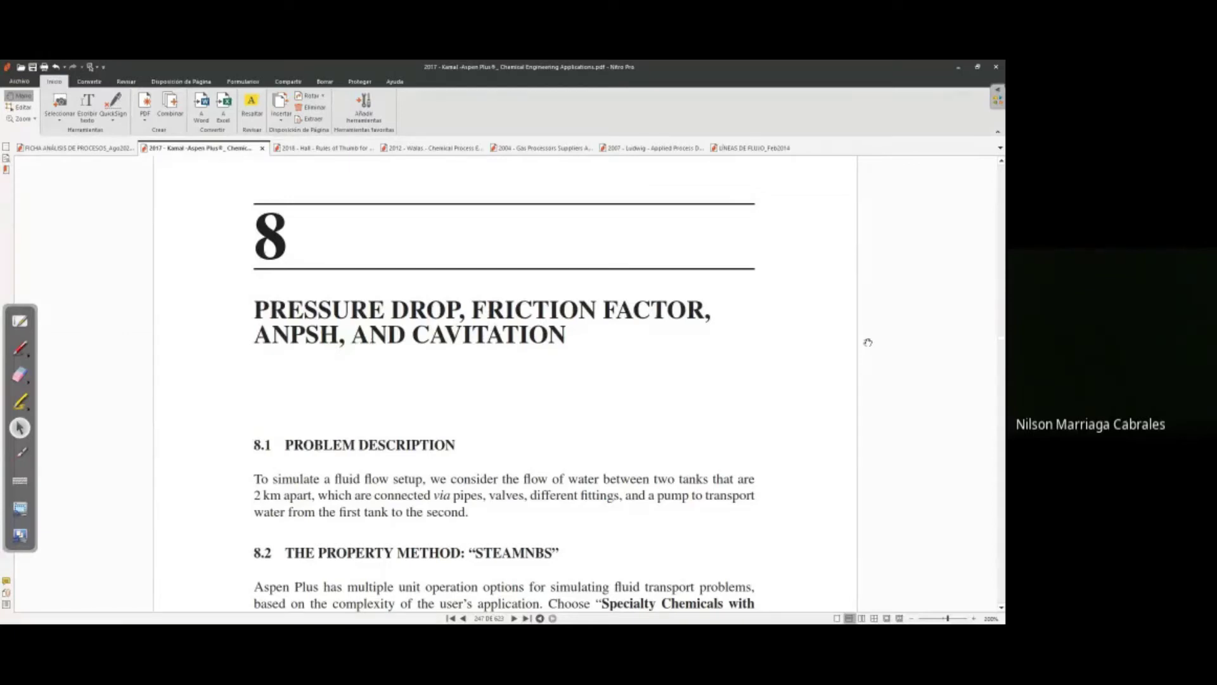
key("alt+Tab")
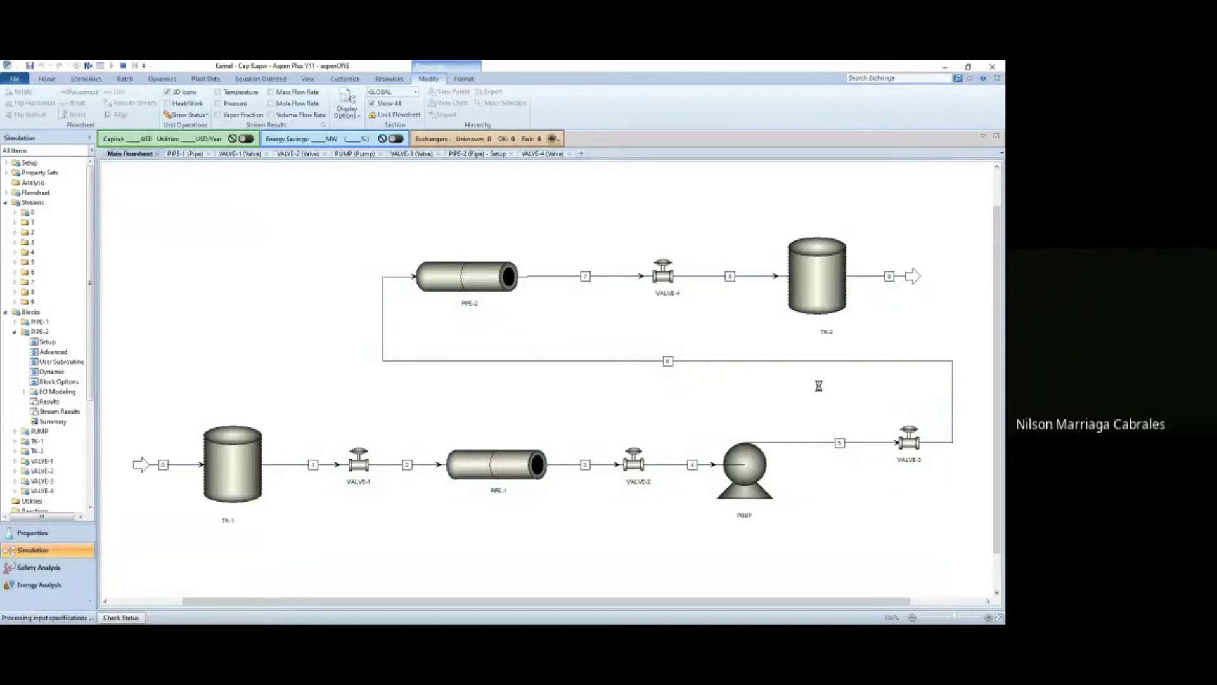
key("alt+Tab")
key("alt+Tab")
key("alt+Tab")
key("alt+Tab")
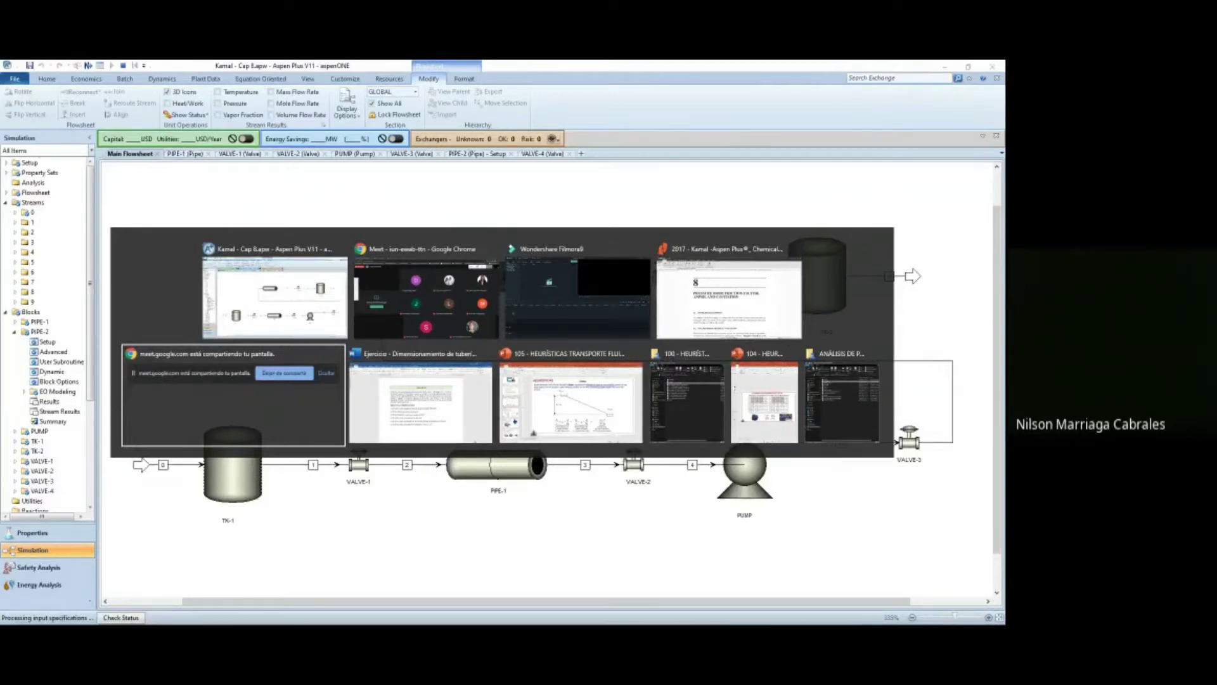
key("Tab")
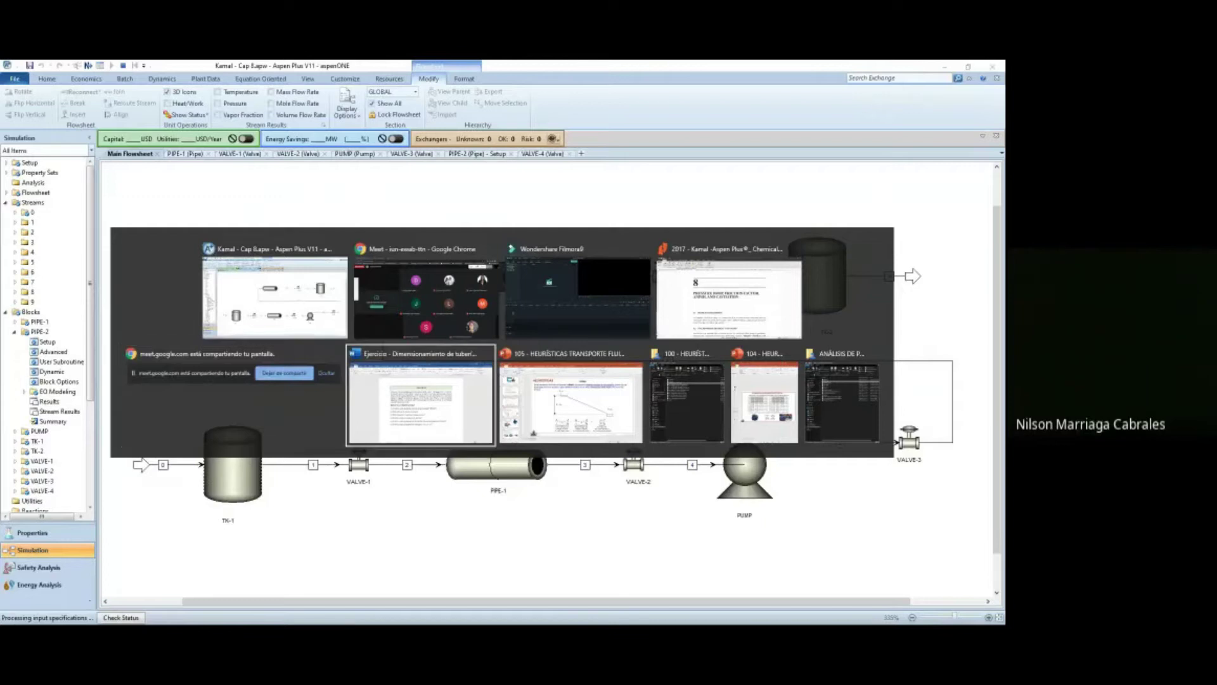
key("Escape")
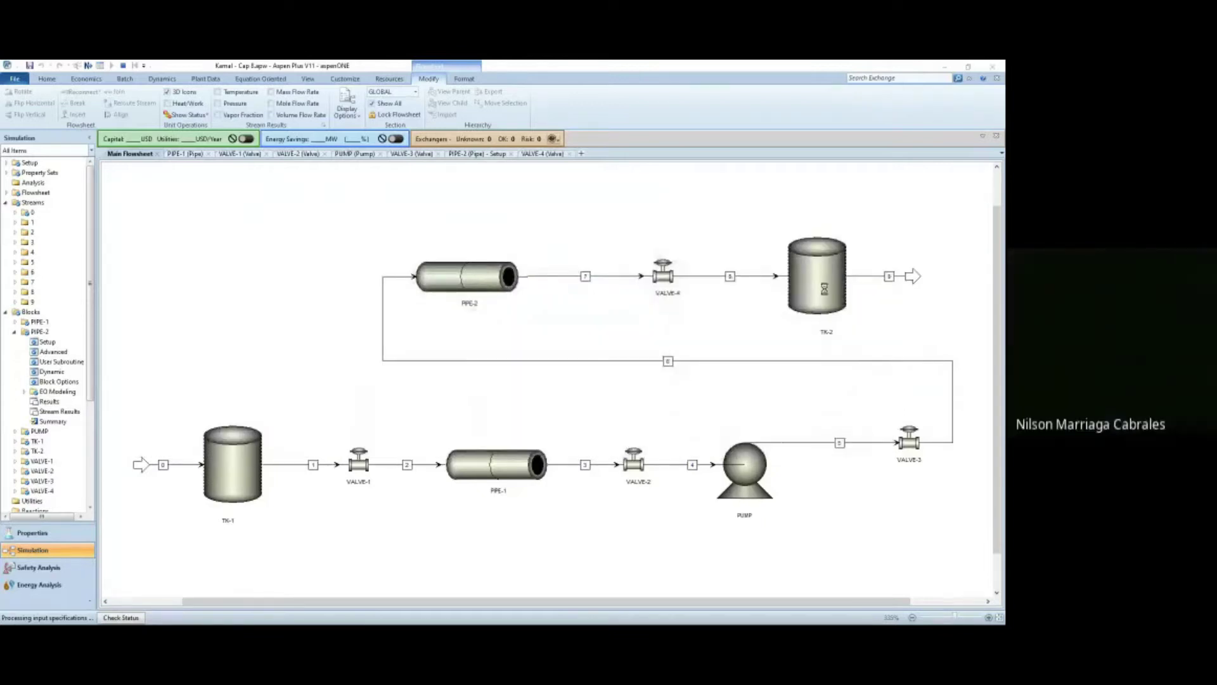
key("alt+Tab")
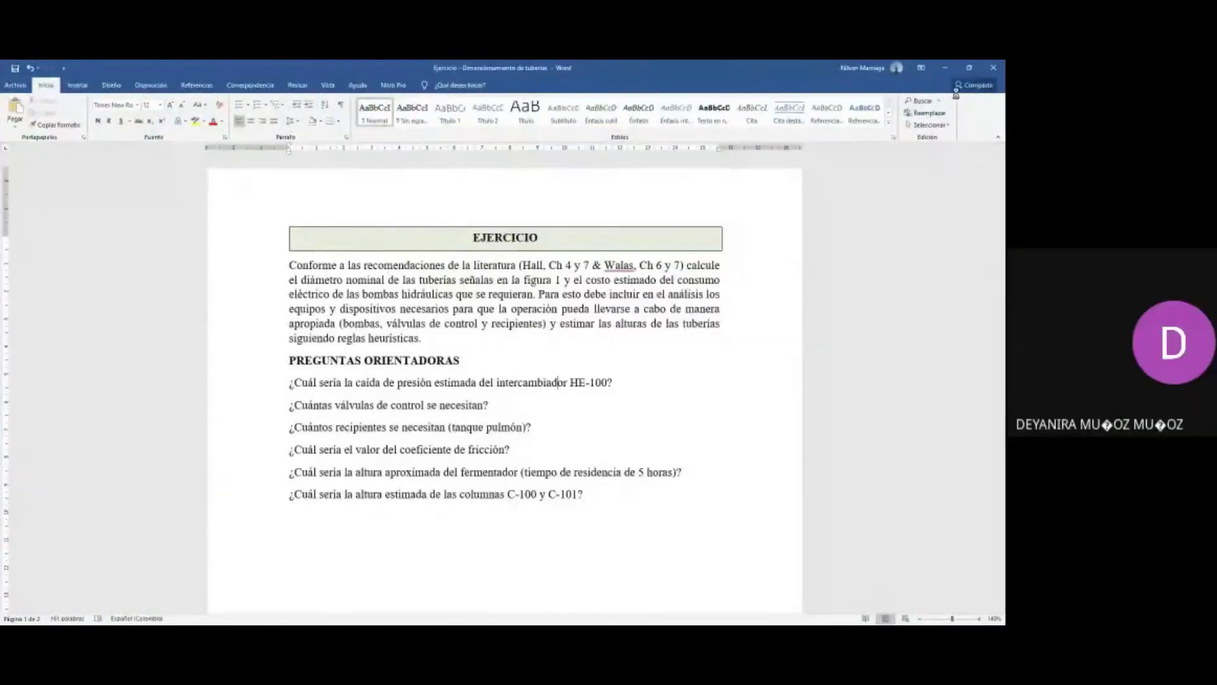
key("alt+Tab")
key("Tab")
key("Tab")
key("Tab")
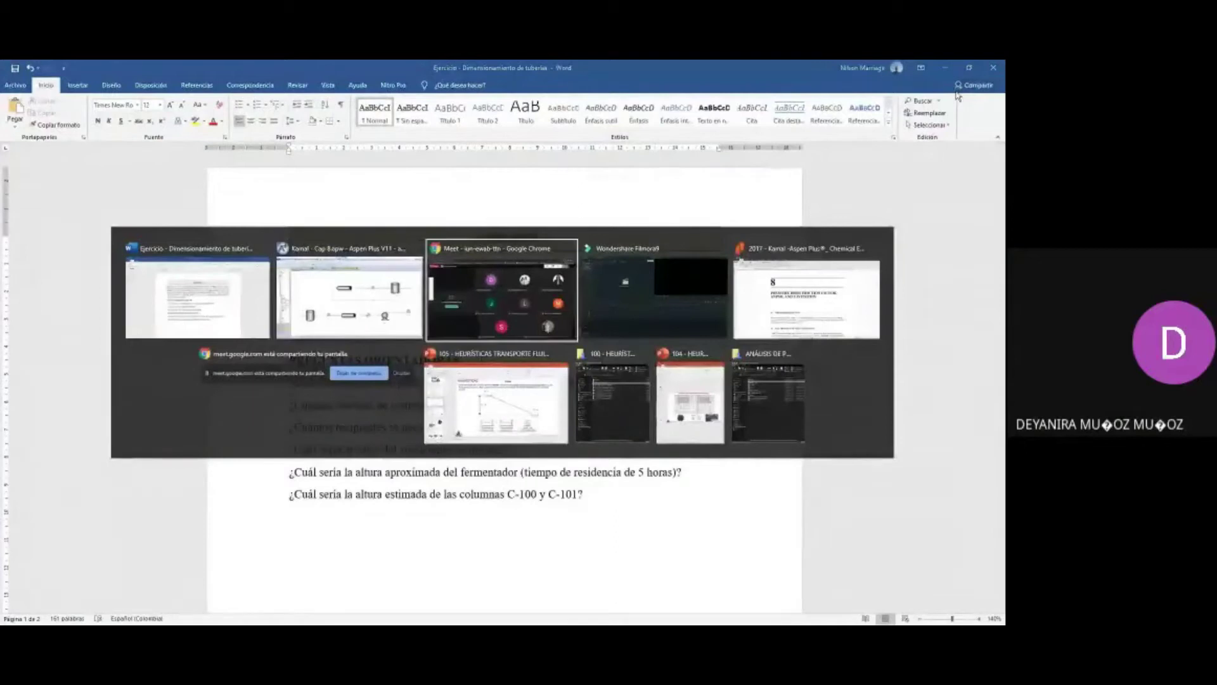
- Switch to Aspen Plus, open the results of stream 0 and display its liquid-phase volume flow in gal/min
left_click(350, 295)
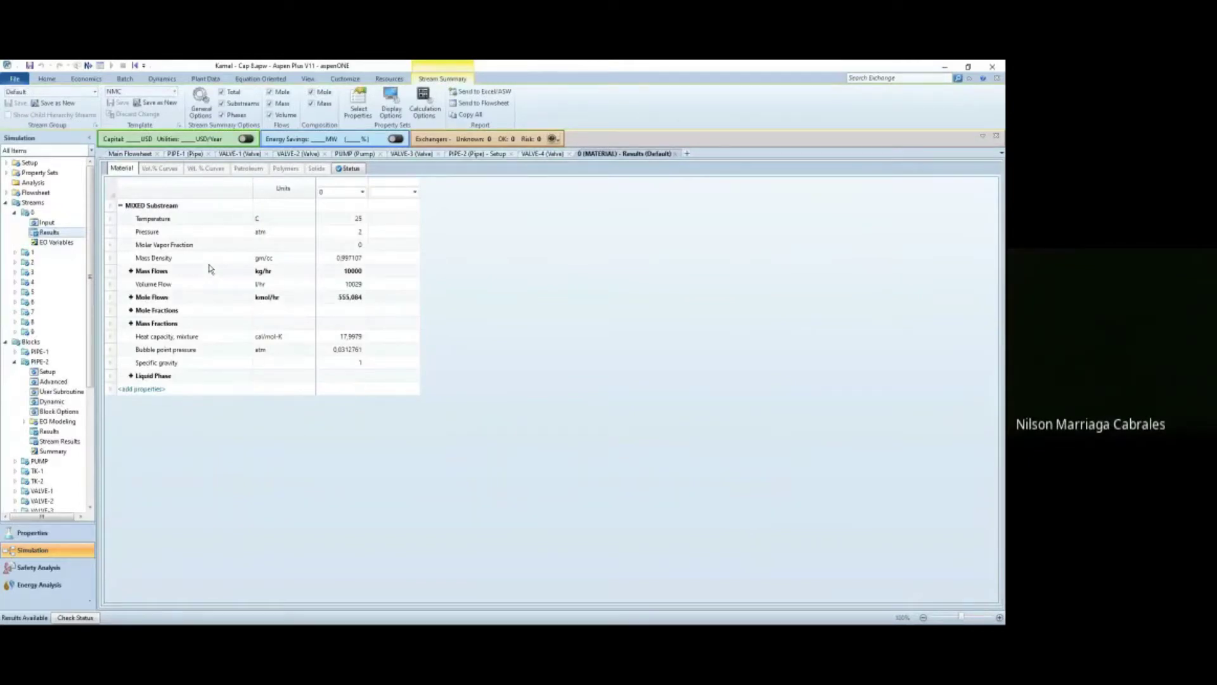
left_click(131, 376)
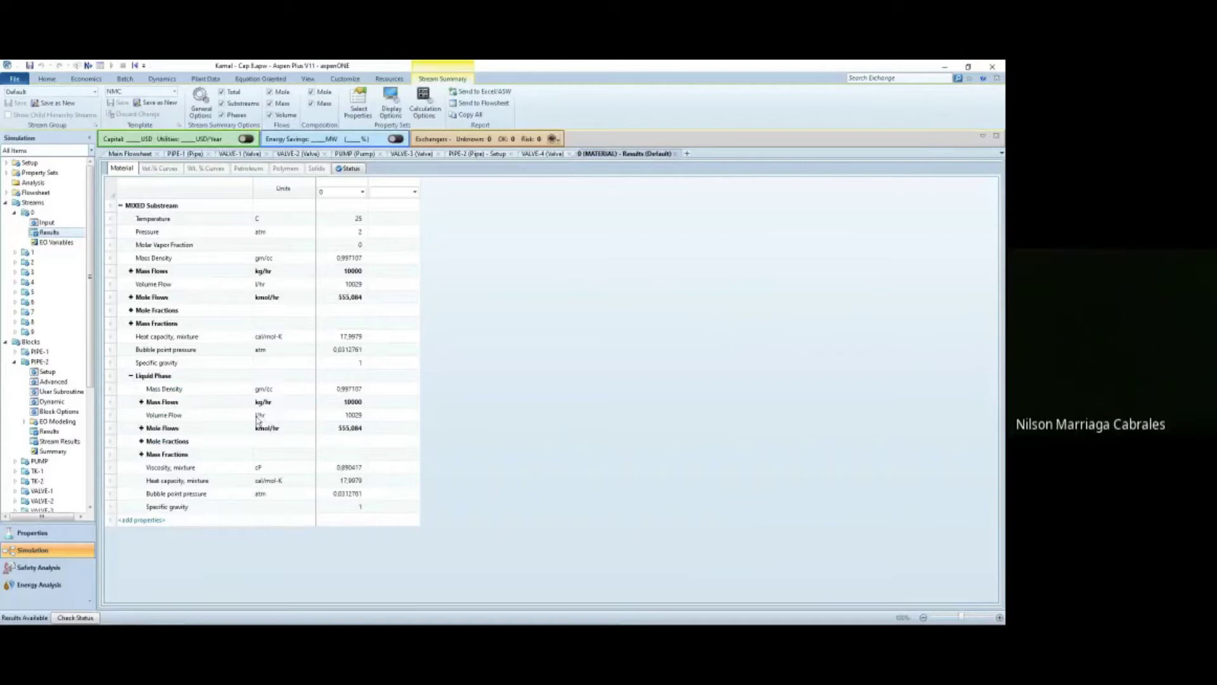
left_click(310, 418)
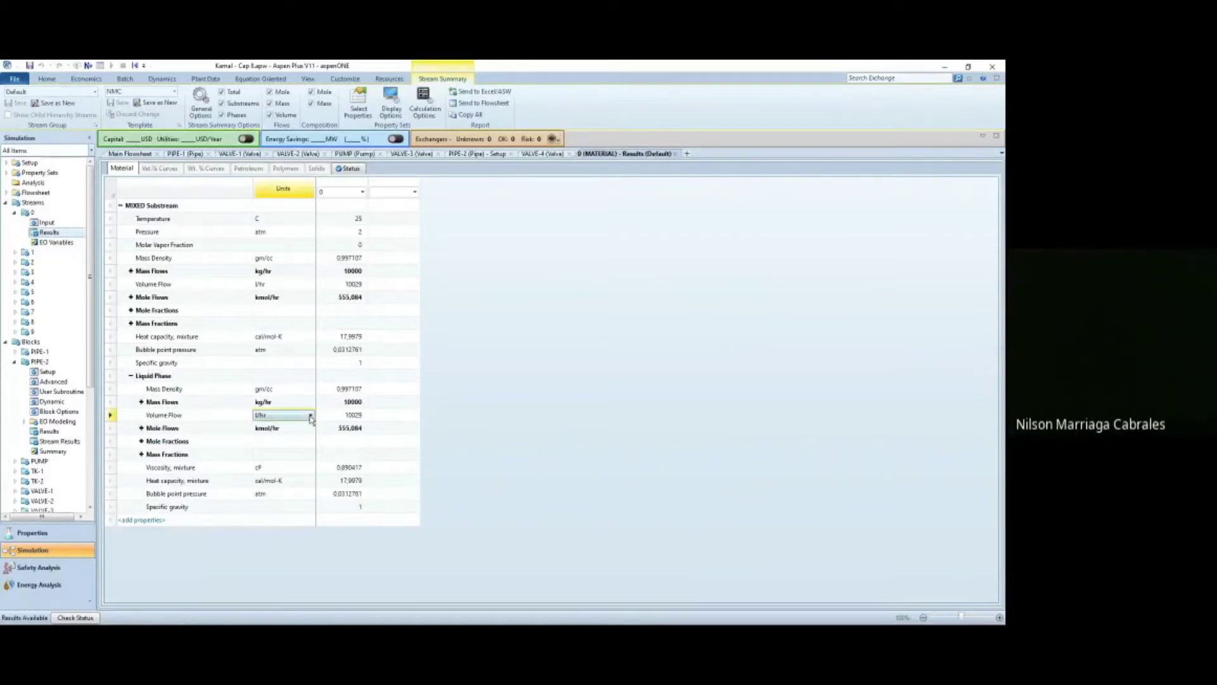
left_click(311, 415)
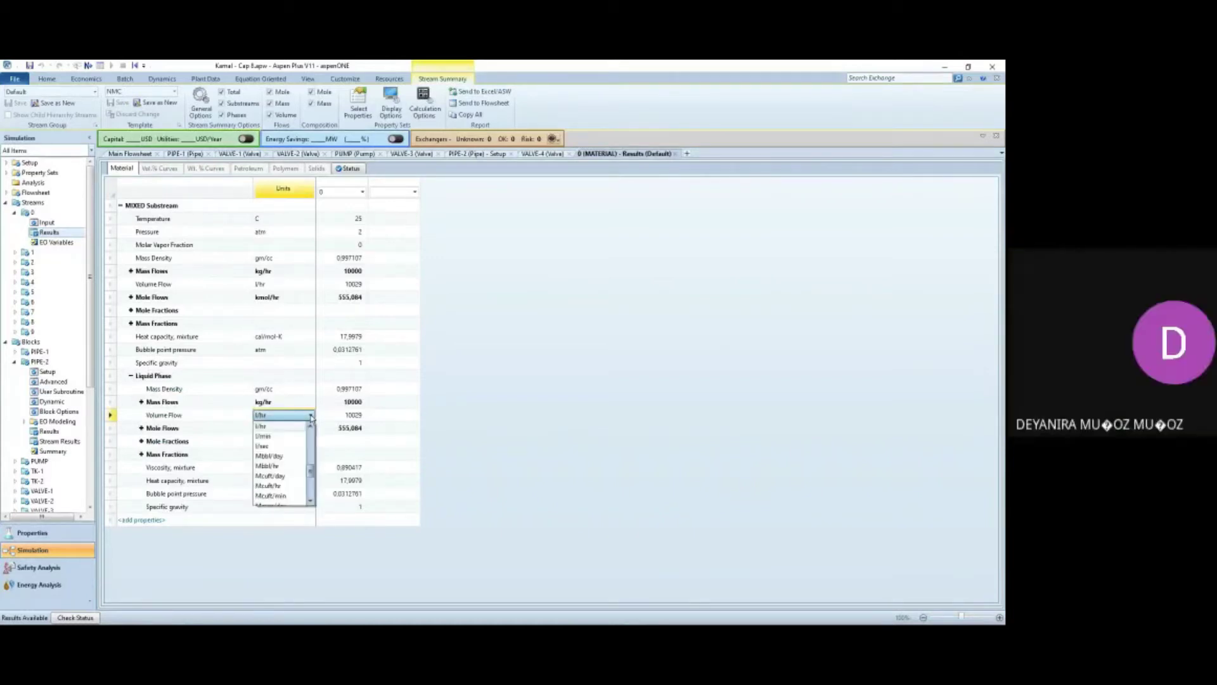
left_click_drag(311, 472, 313, 451)
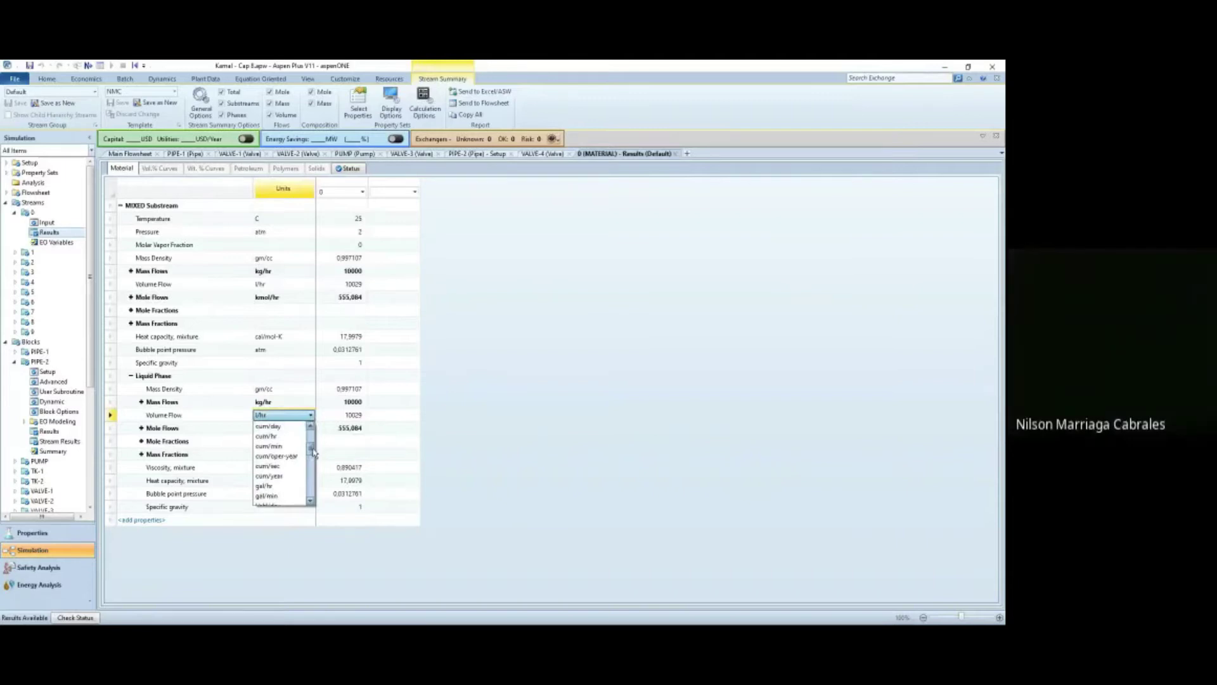
left_click(274, 495)
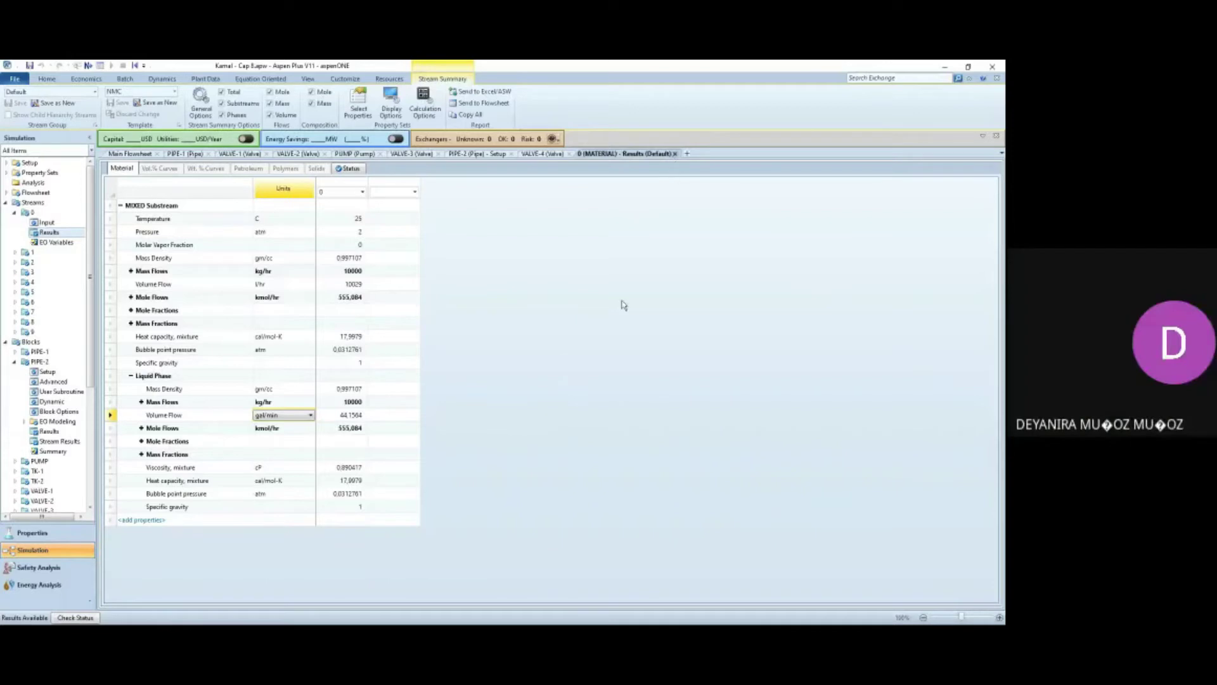
- Cycle the TK-1 block on the main flowsheet through its alternative icons and back to the tank icon
left_click(133, 154)
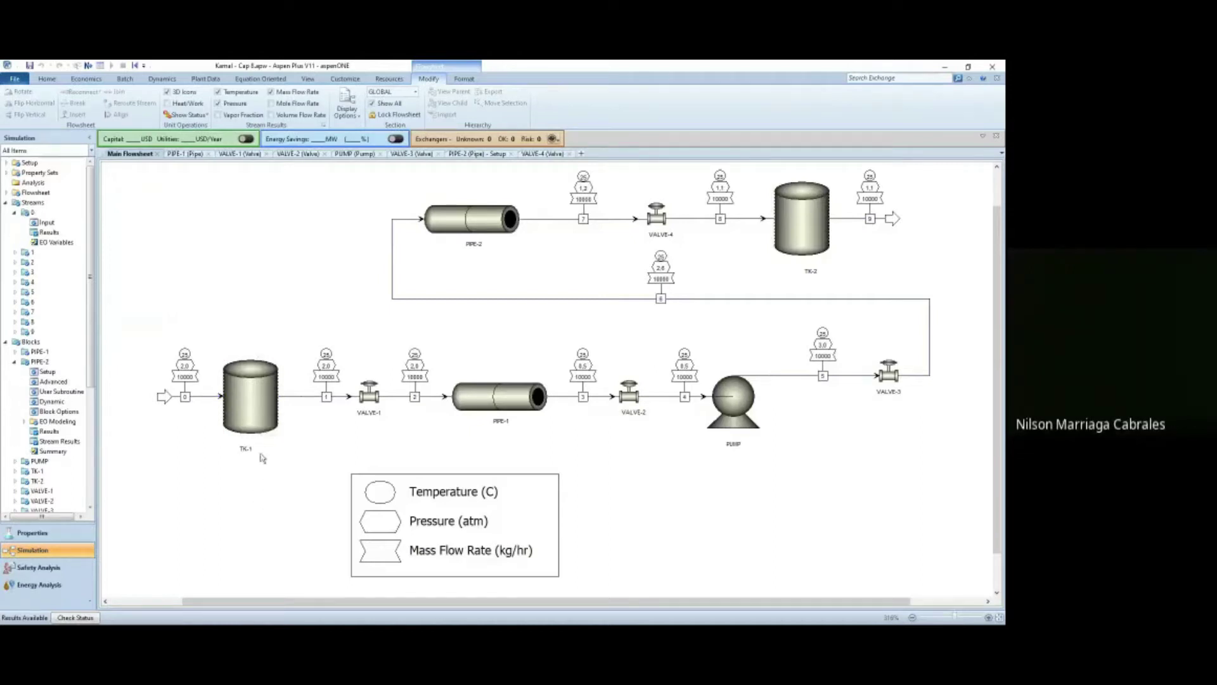
left_click(256, 412)
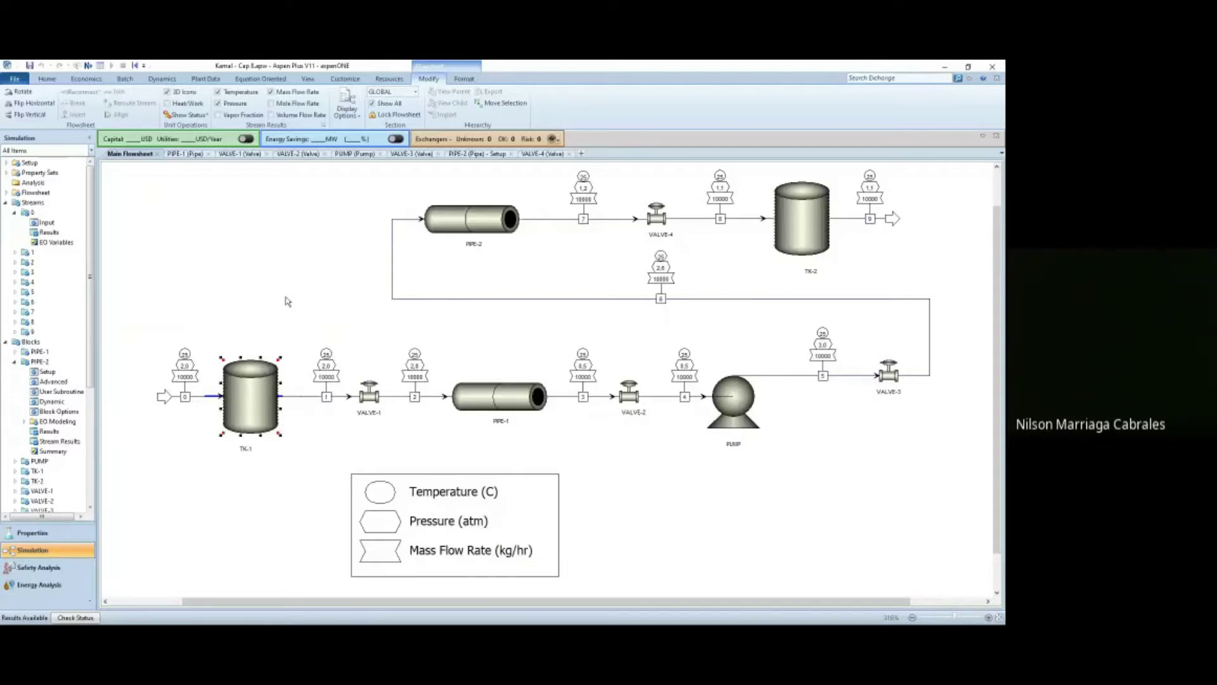
key("ctrl+k")
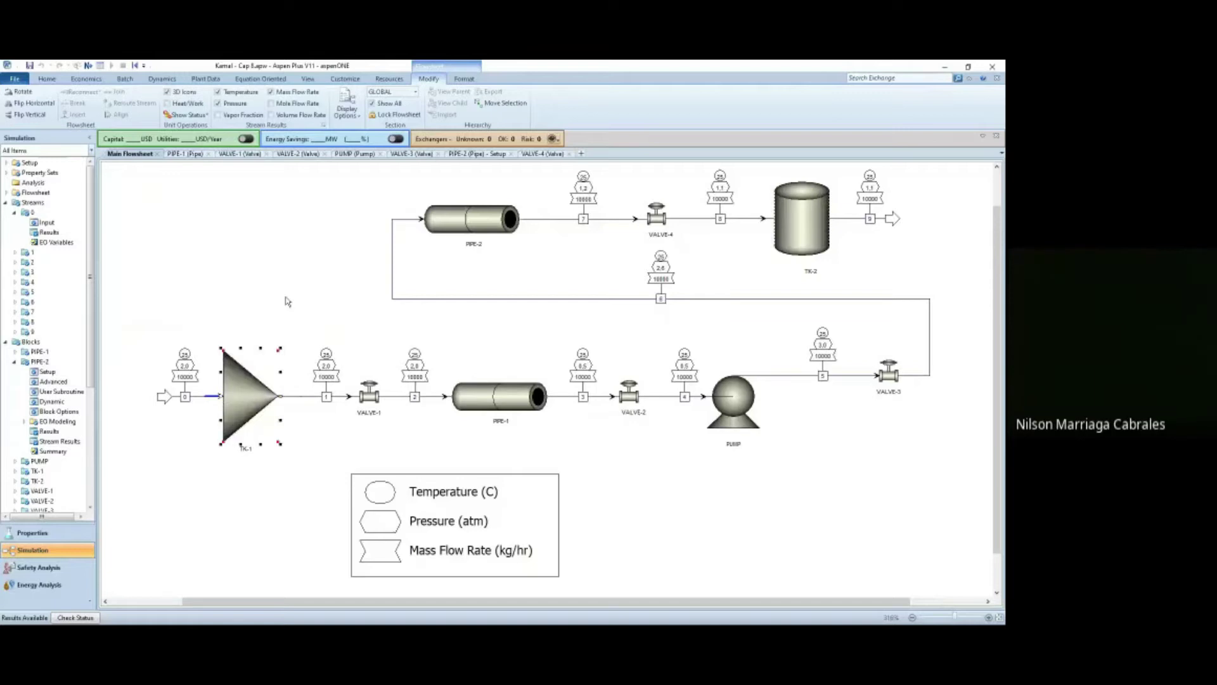
key("ctrl+k")
key("ctrl+k")
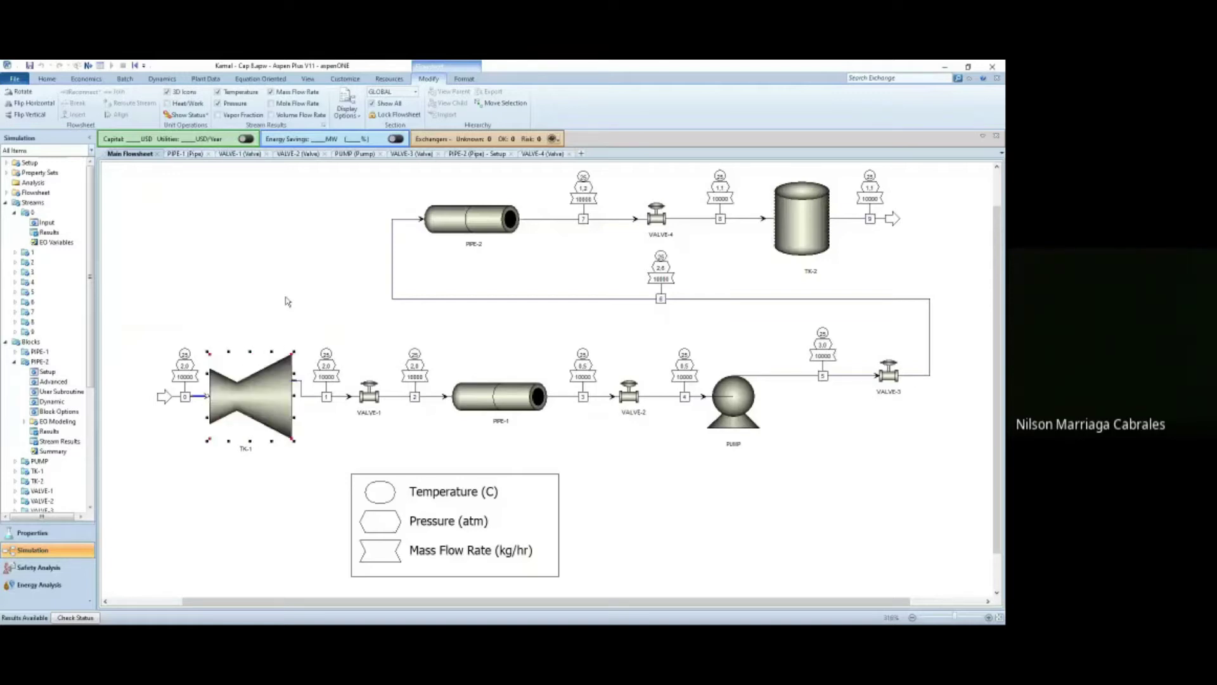
key("ctrl+k")
key("ctrl+k")
key("ctrl+k")
key("ctrl+k")
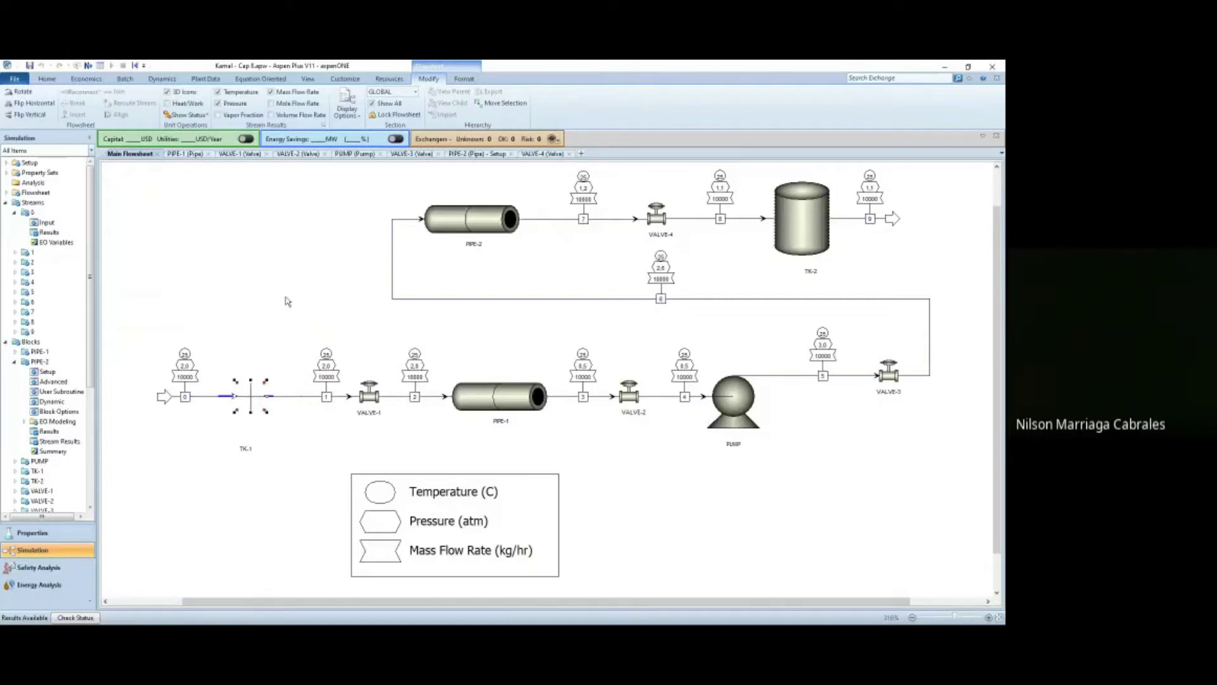
key("ctrl+k")
key("ctrl+k")
key("ctrl+k")
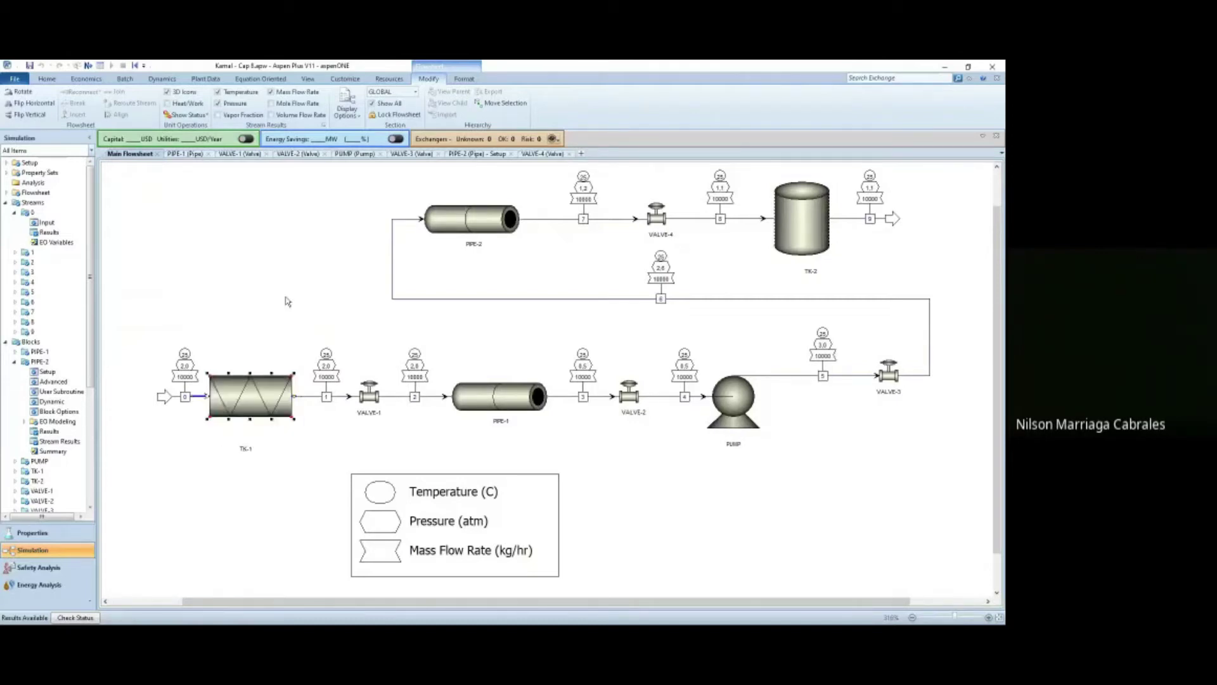
left_click(719, 548)
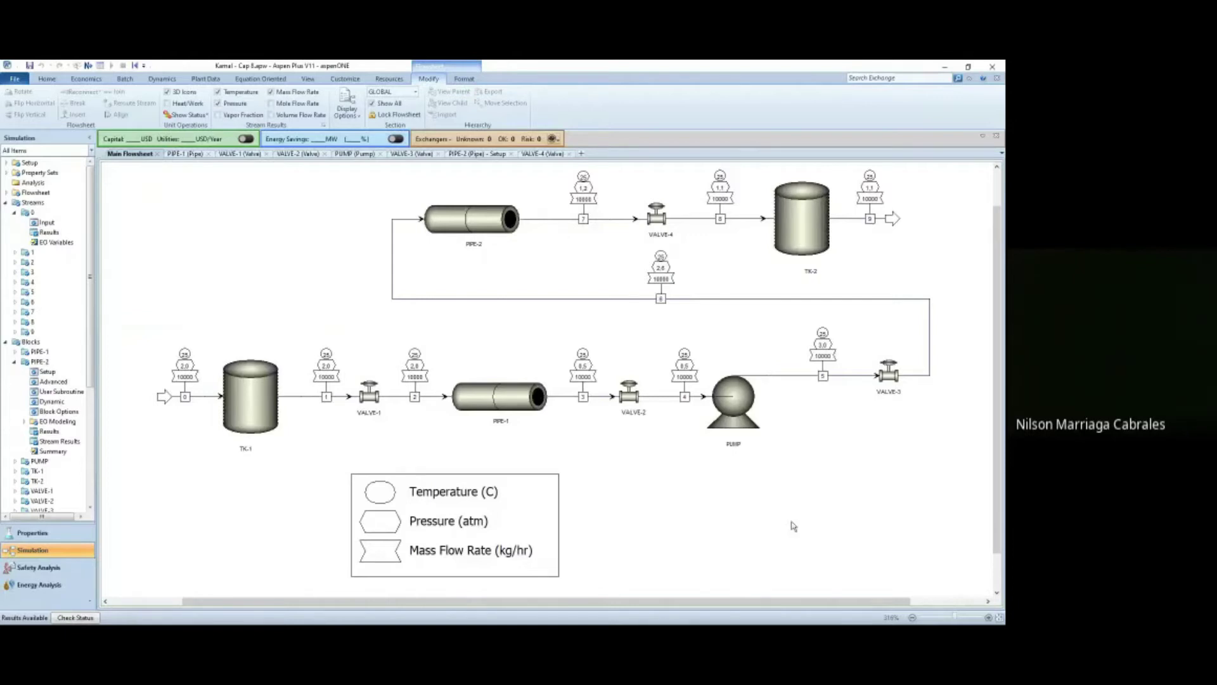
- Inspect the VALVE-1 operation input and the PIPE-1 pipe parameters, including the erosional velocity coefficient
left_click(370, 395)
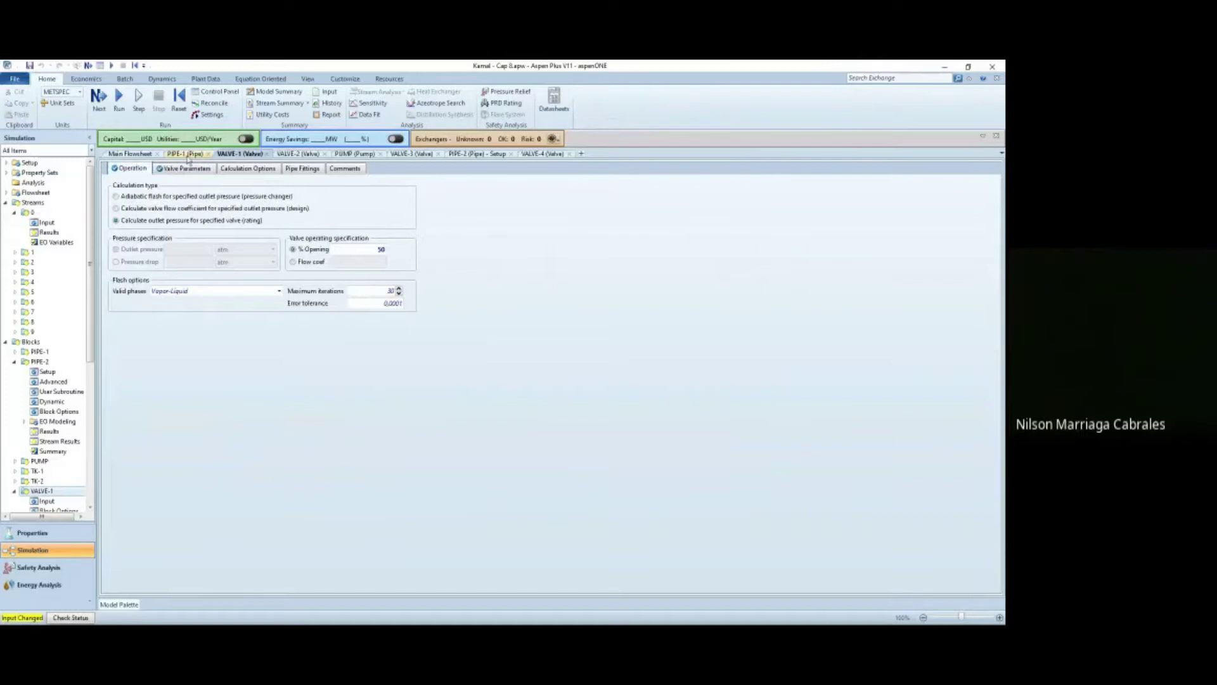
left_click(189, 155)
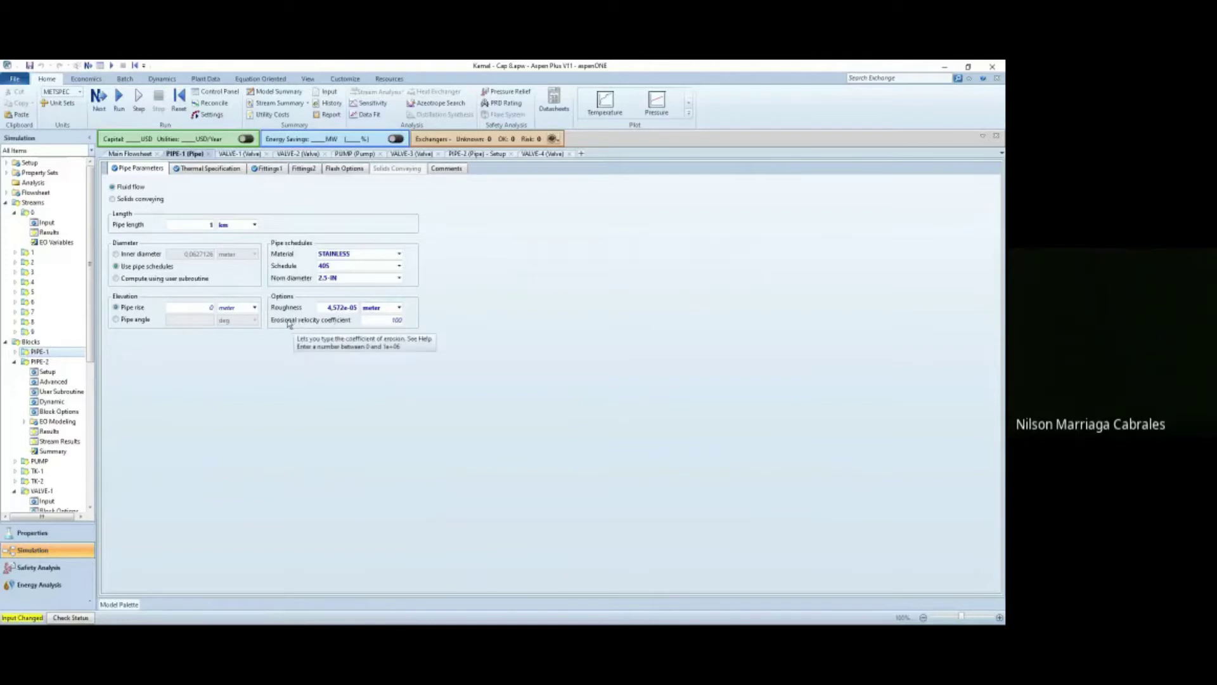
left_click(386, 321)
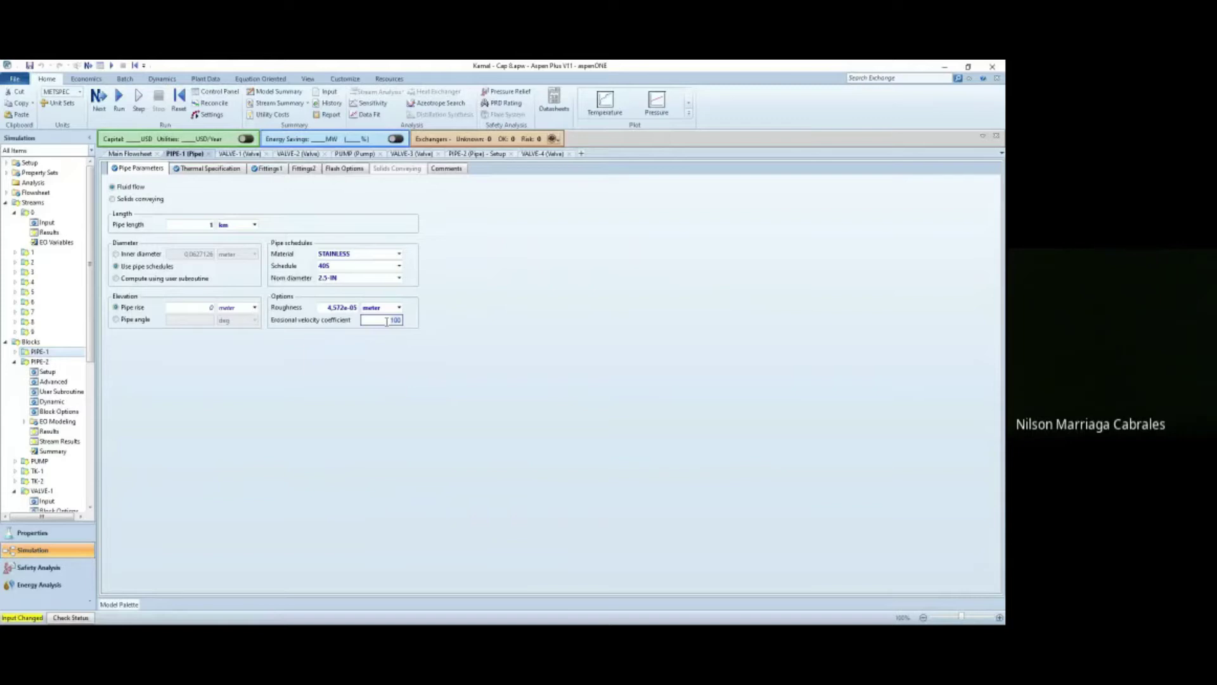
left_click(393, 320)
- Look up the erosional velocity formula and its steel pipe coefficients under Oil/Gas Mixtures in Hall's Rules of Thumb PDF
key("alt+Tab")
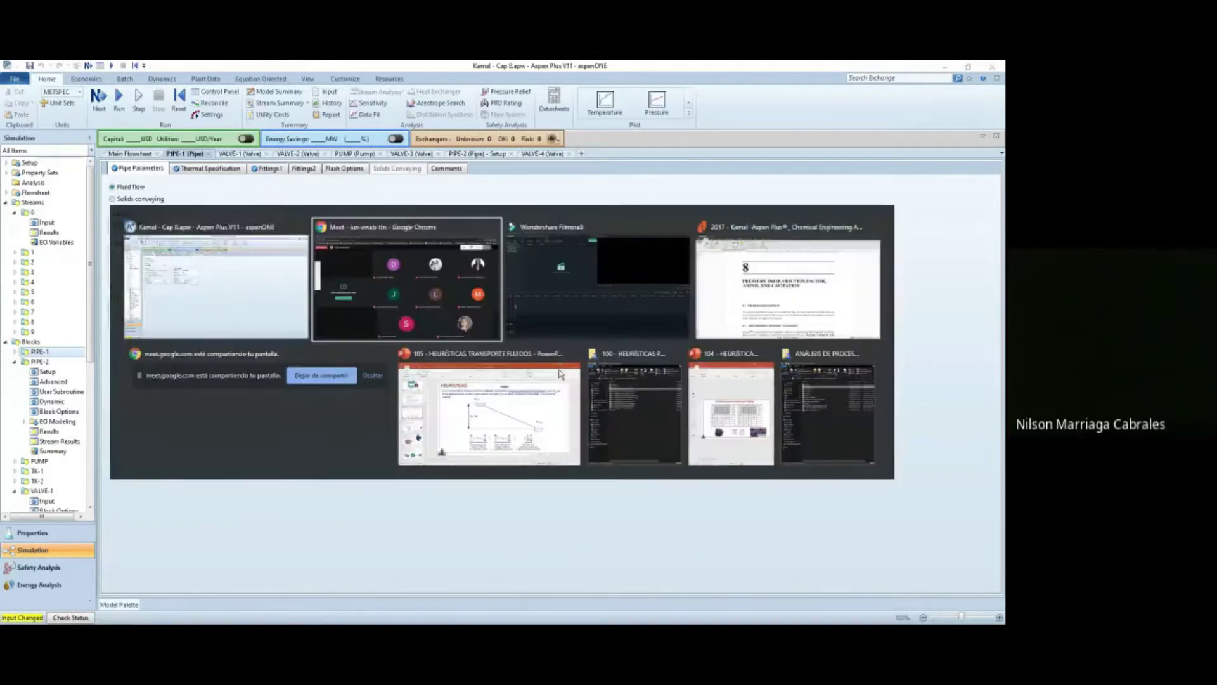
key("alt+Tab")
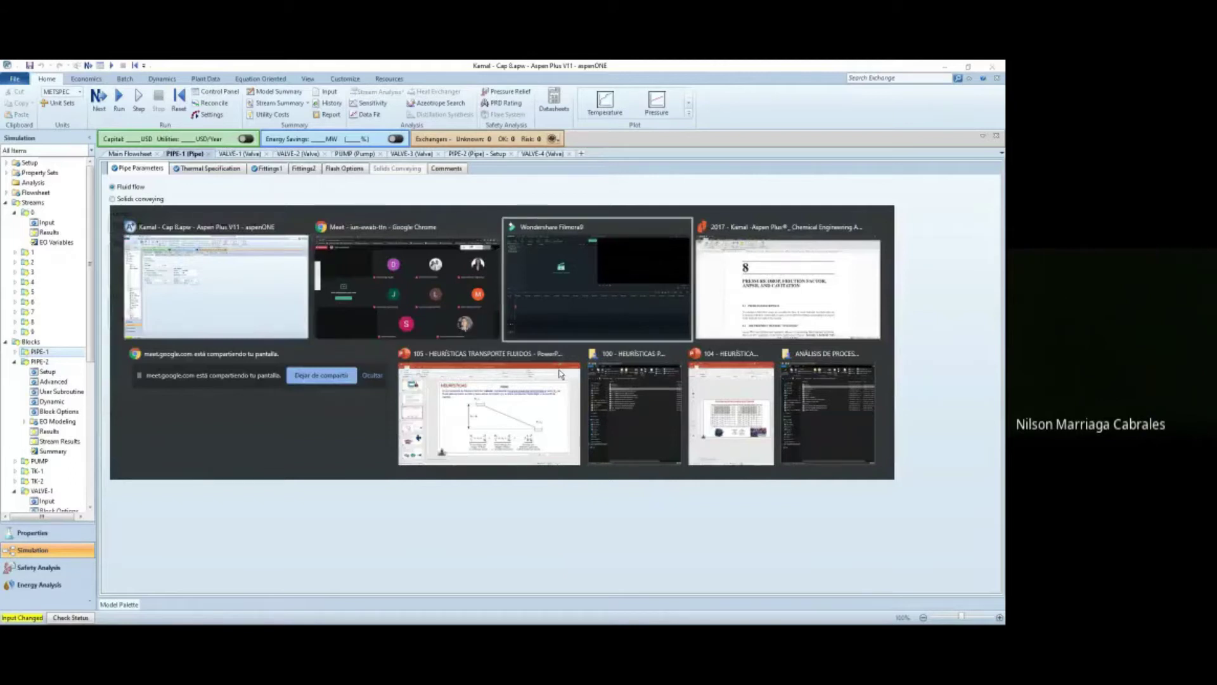
key("alt+Tab")
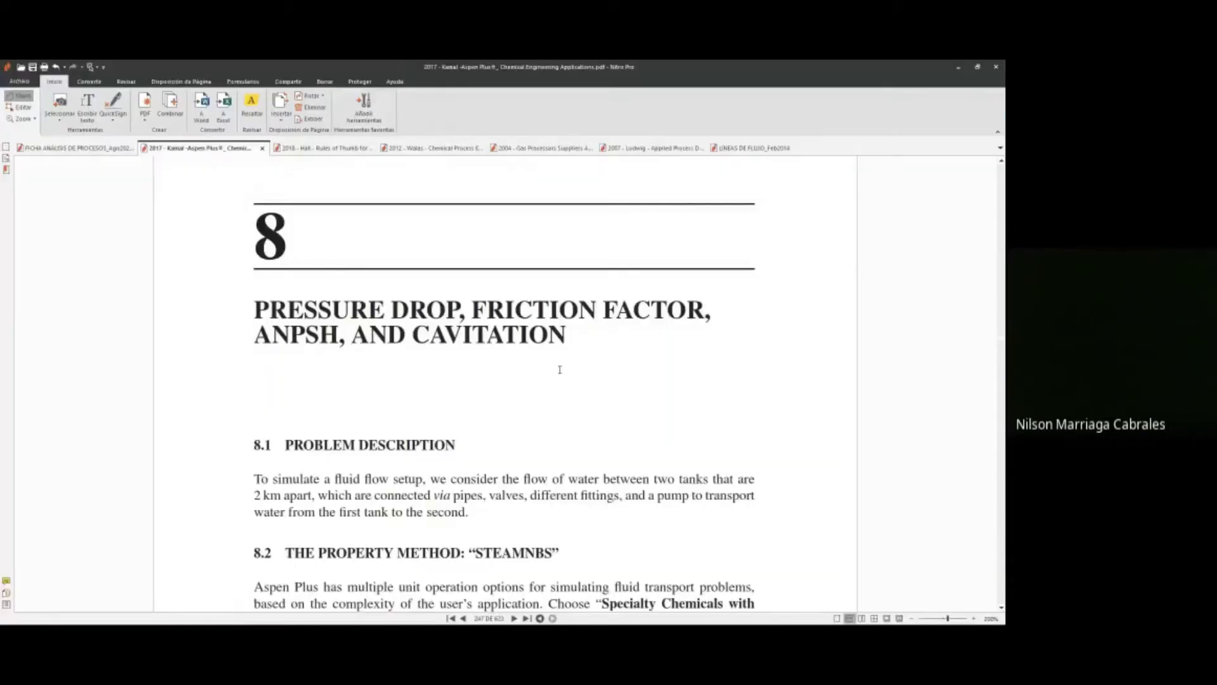
left_click(330, 151)
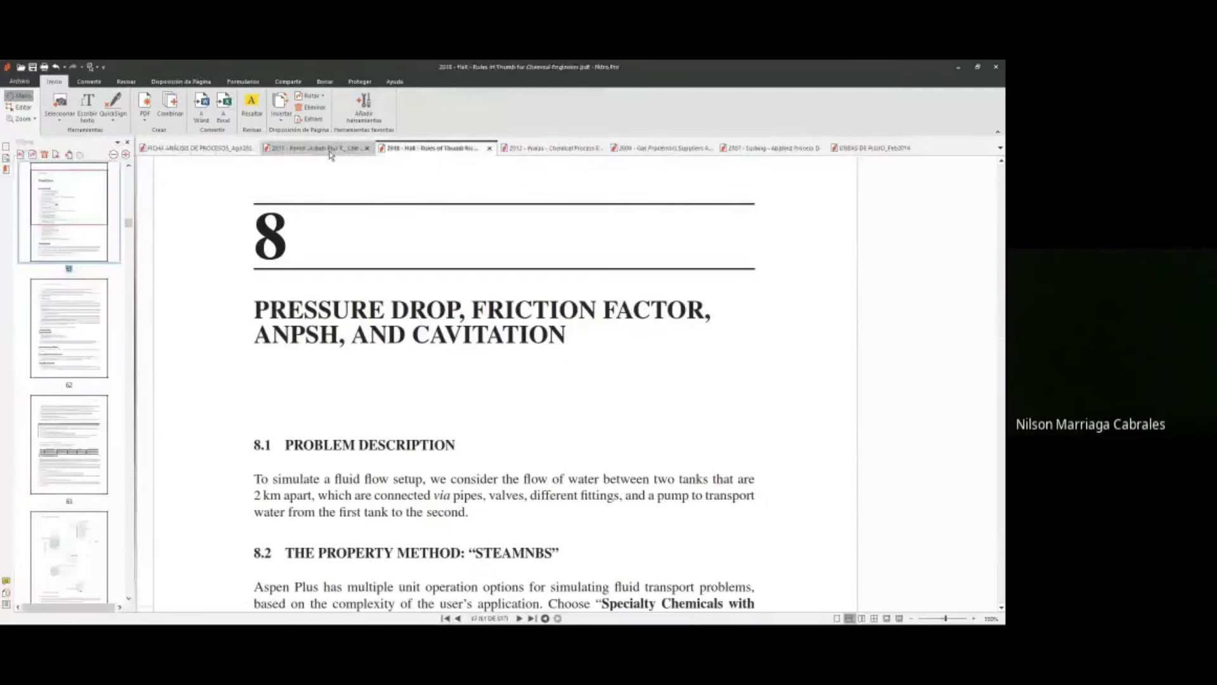
scroll(531, 367, "down", 10)
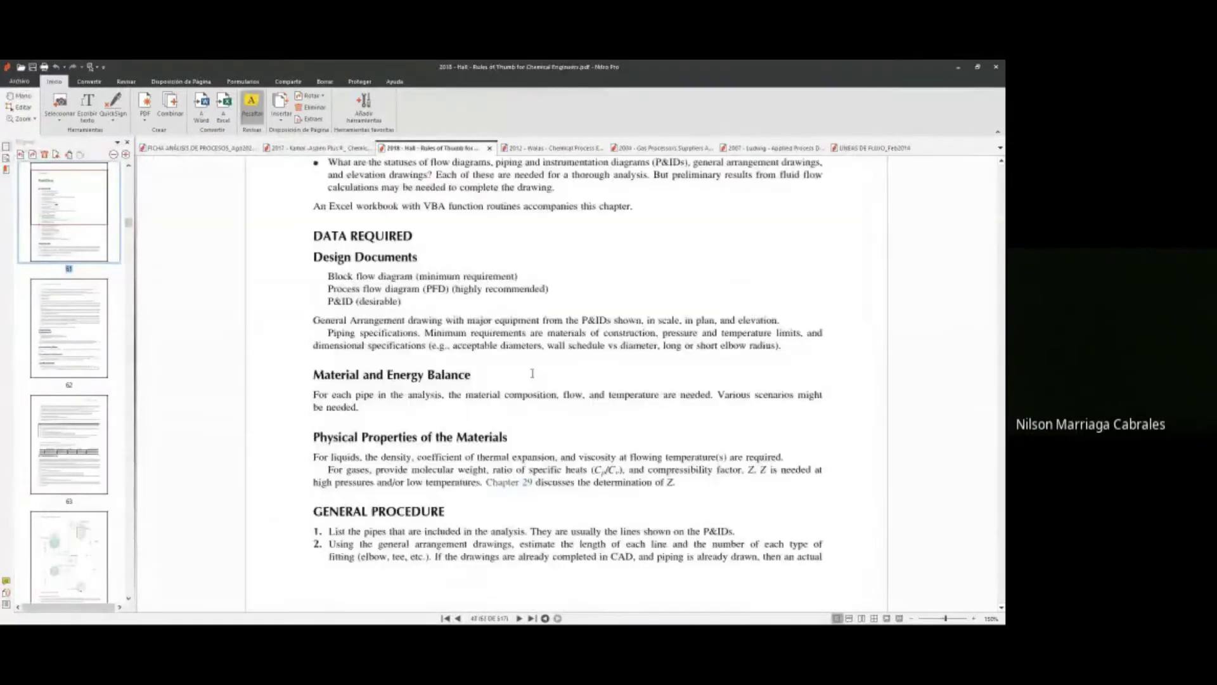
scroll(532, 373, "down", 20)
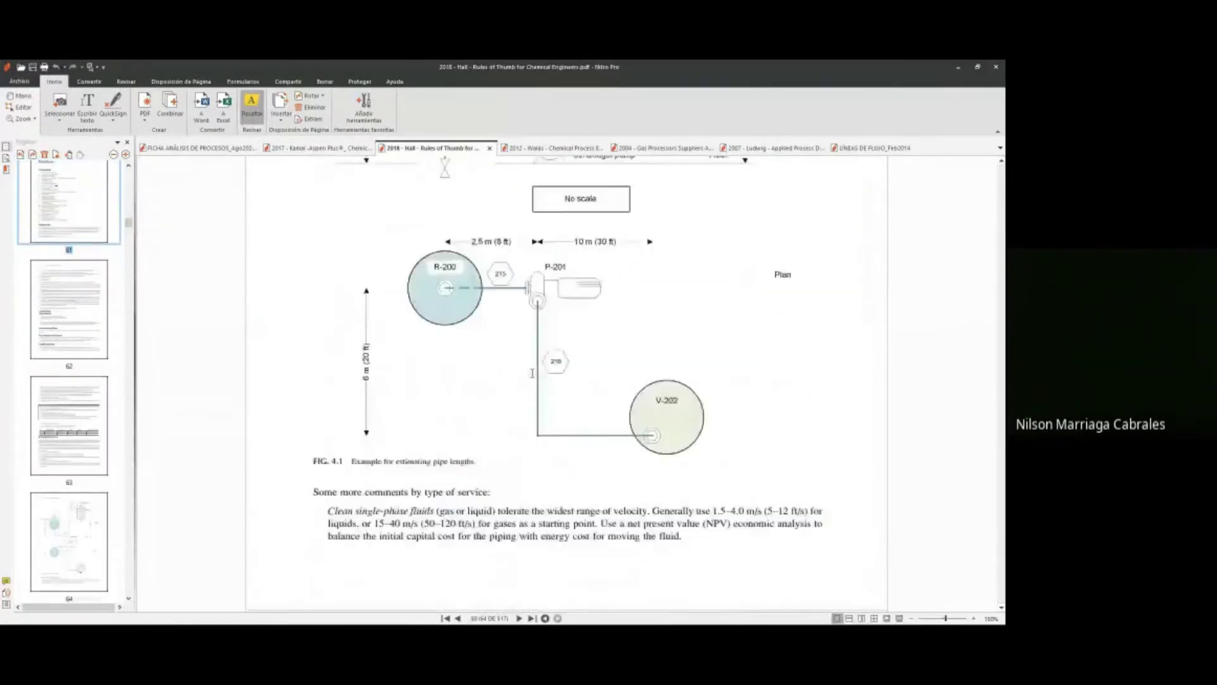
scroll(532, 372, "down", 15)
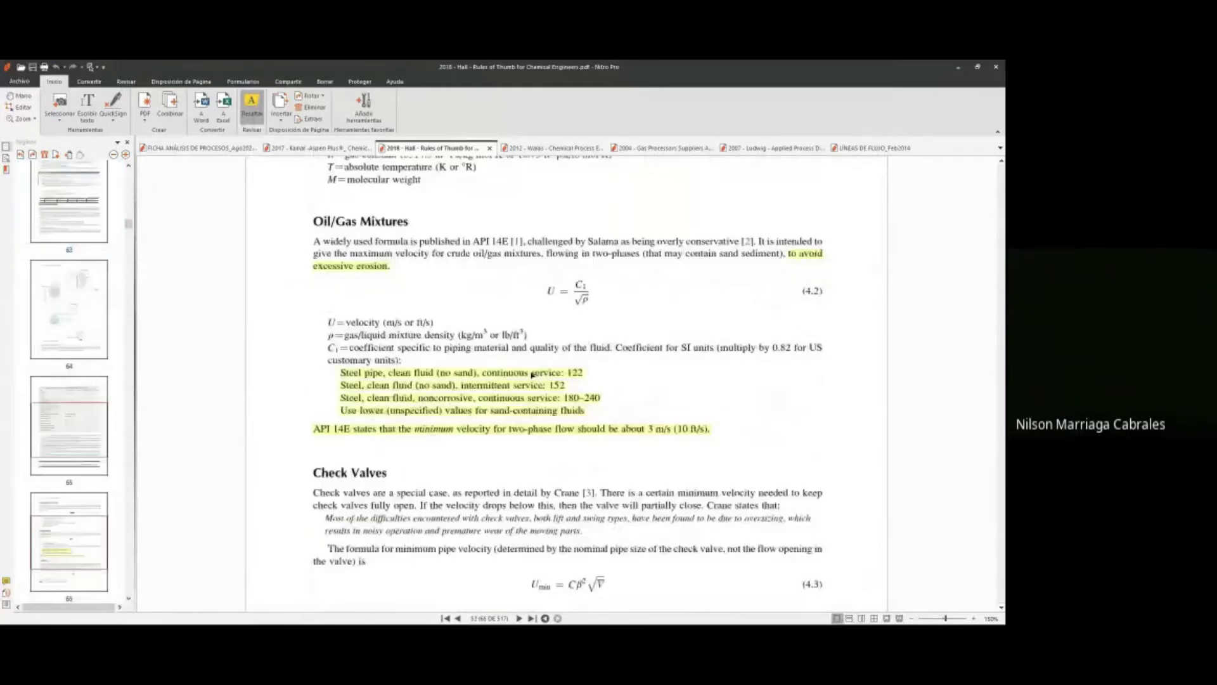
scroll(532, 374, "up", 1)
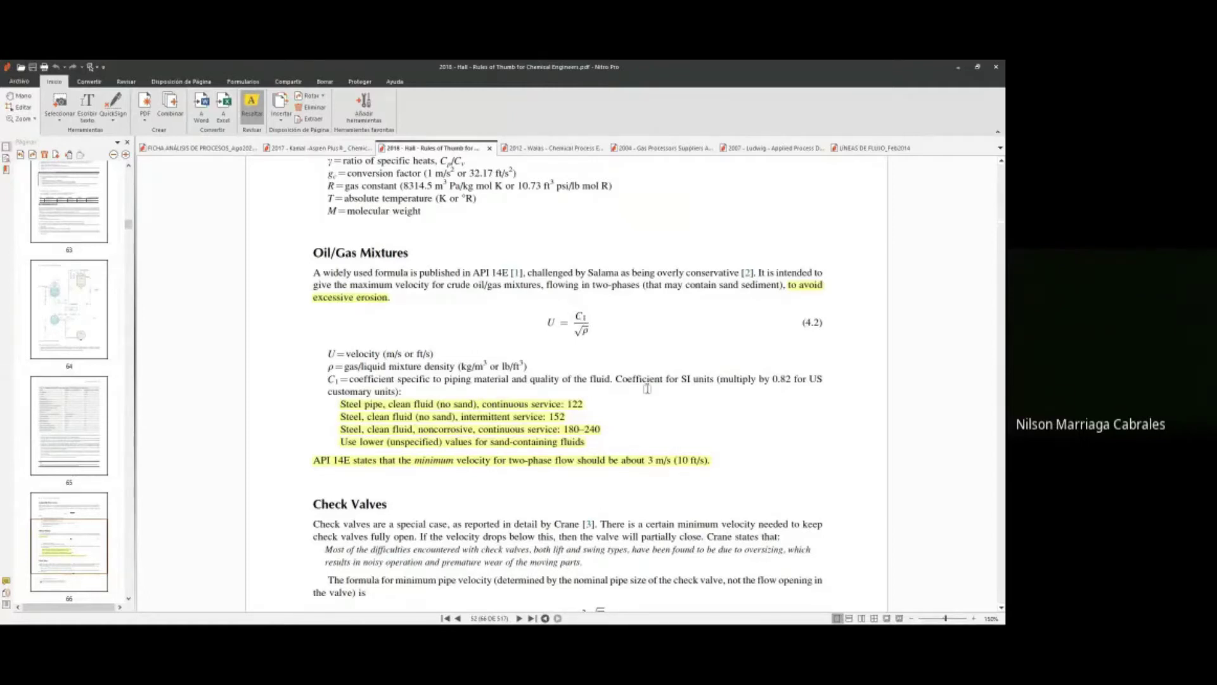
scroll(647, 389, "down", 1)
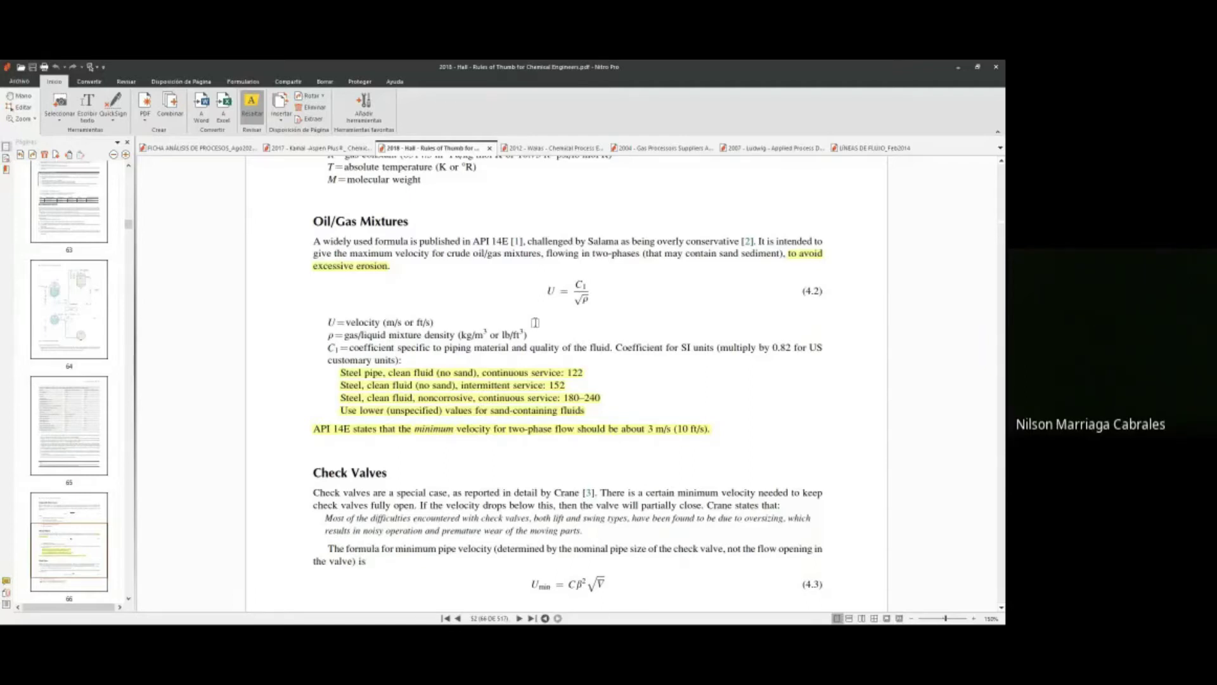
- Return to Aspen Plus and review the thermal specification and the first fittings page of PIPE-1
key("alt+Tab")
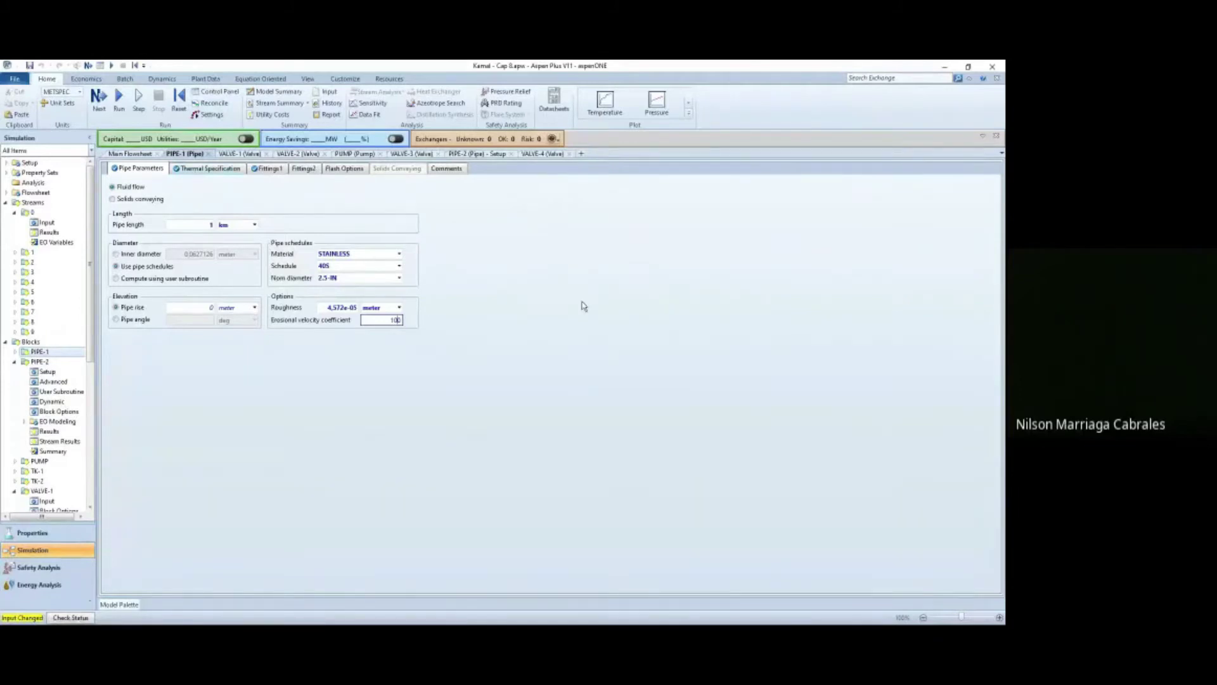
key("ctrl+Tab")
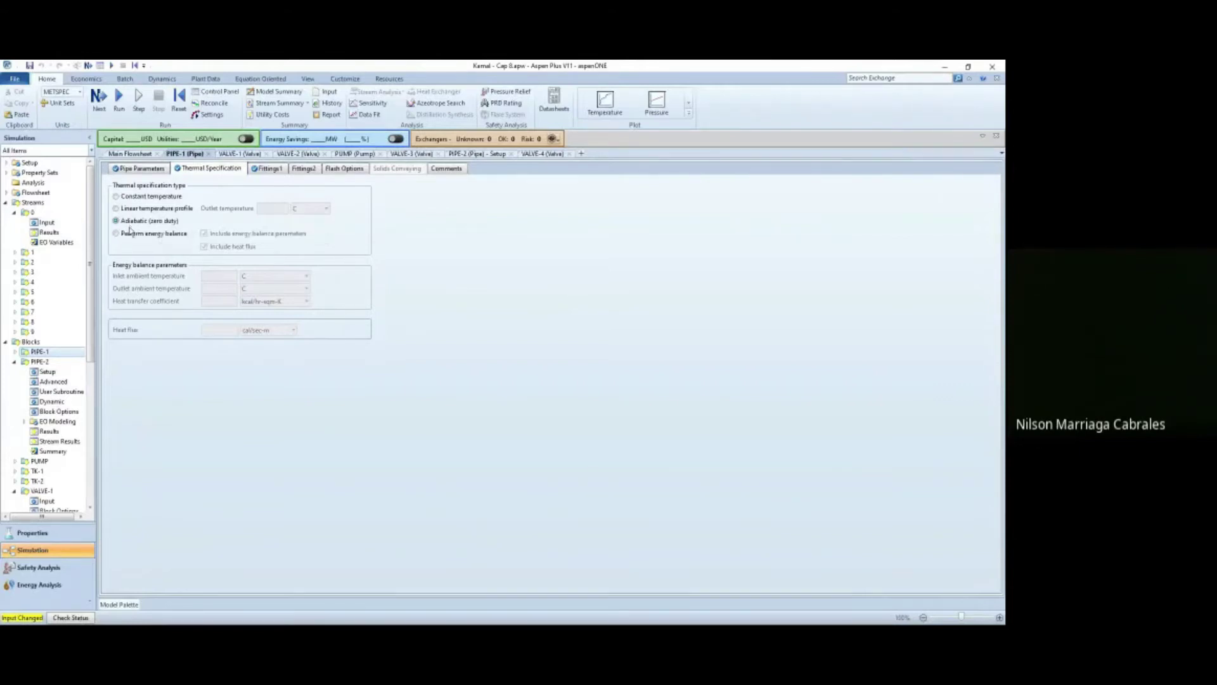
left_click(272, 168)
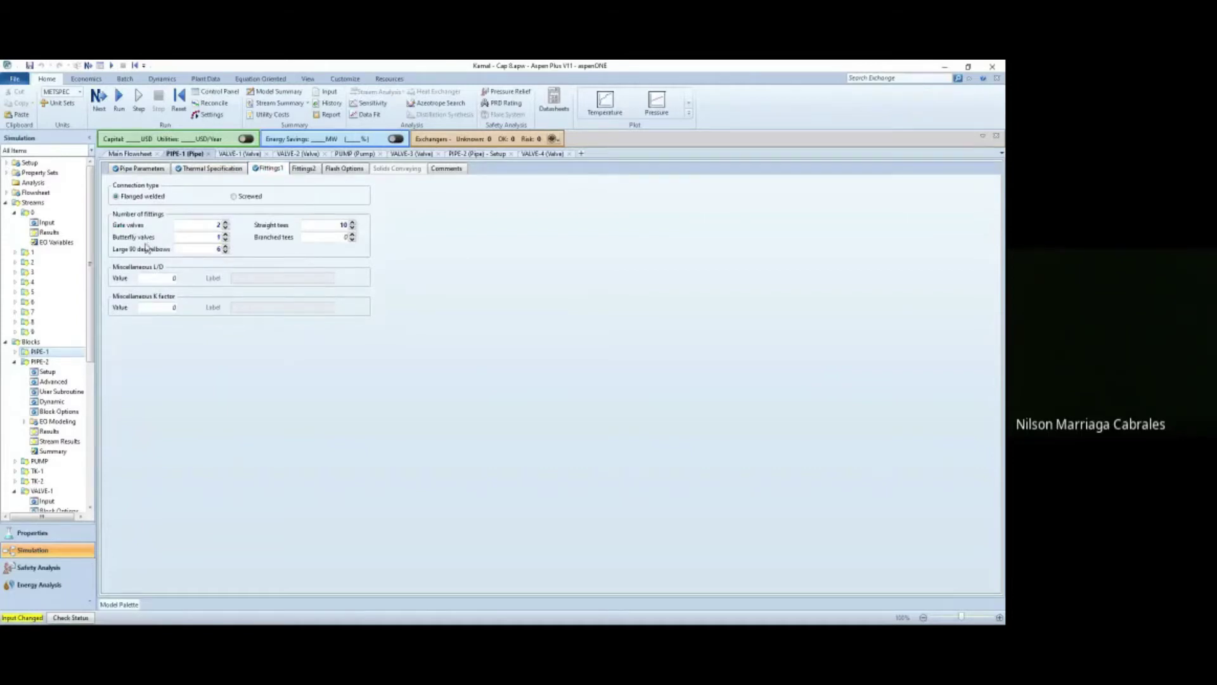
- Review the second fittings page of PIPE-1, covering entrance and exit, enlargement and contraction, and orifice options
mouse_move(135, 254)
left_click(304, 168)
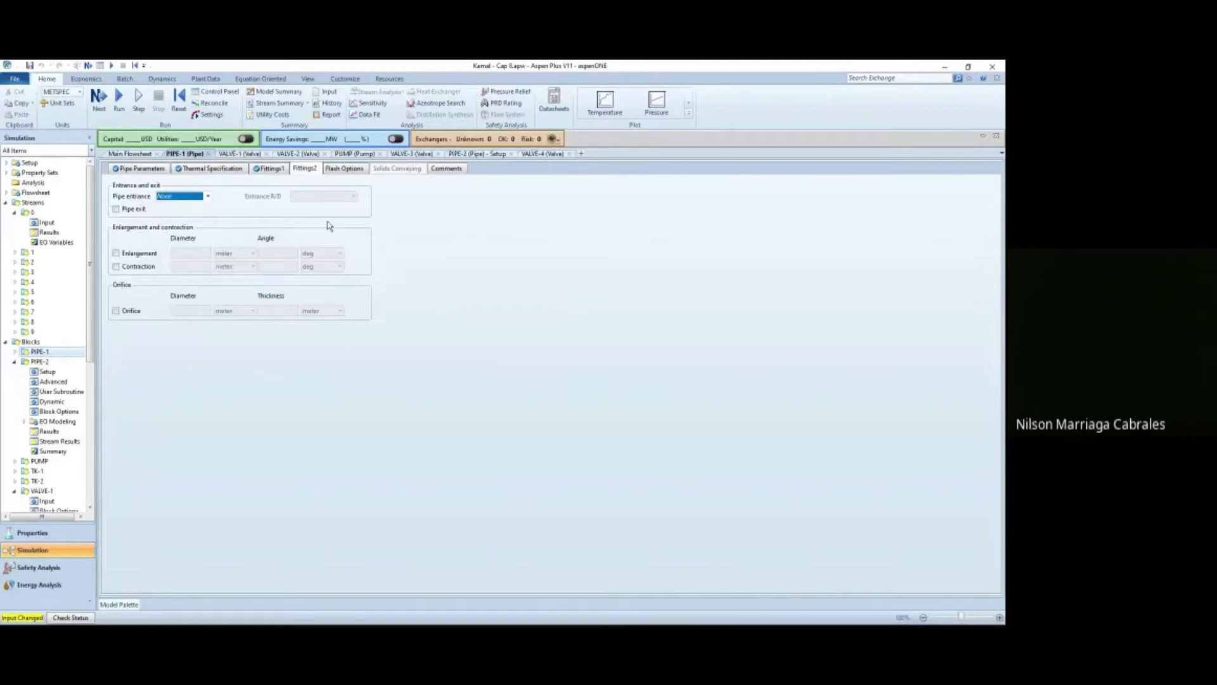
left_click(130, 153)
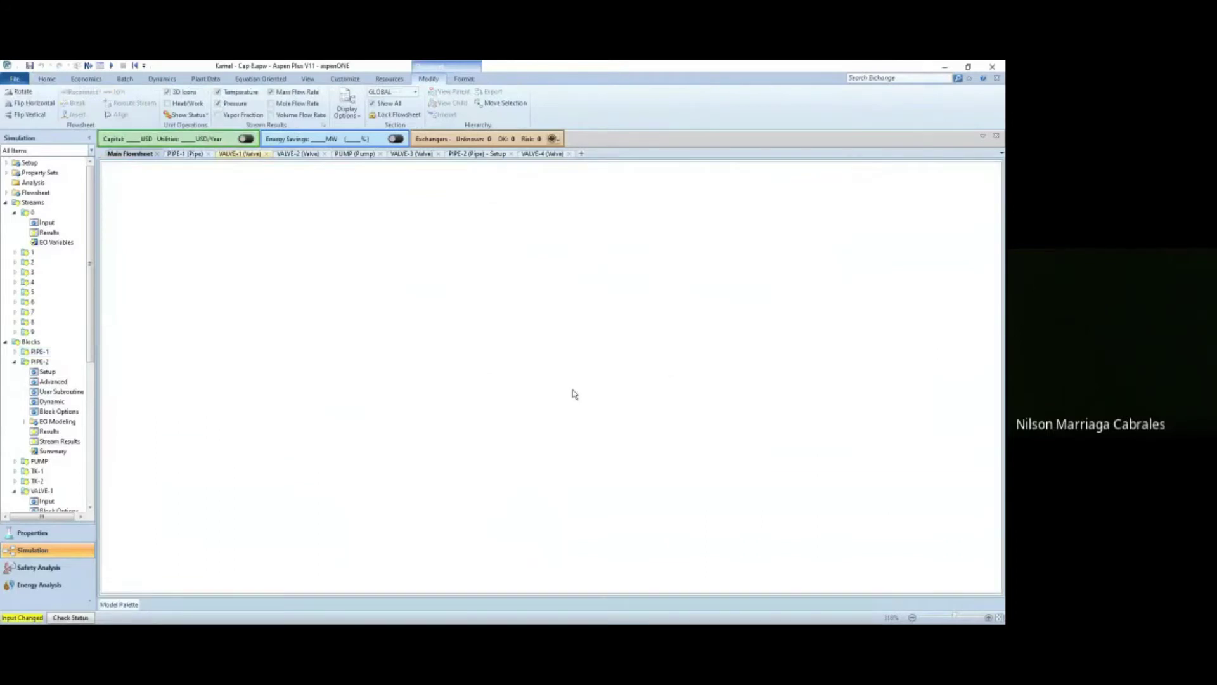
- Review the % opening of VALVE-1 and its butterfly valve parameters table
double_click(573, 393)
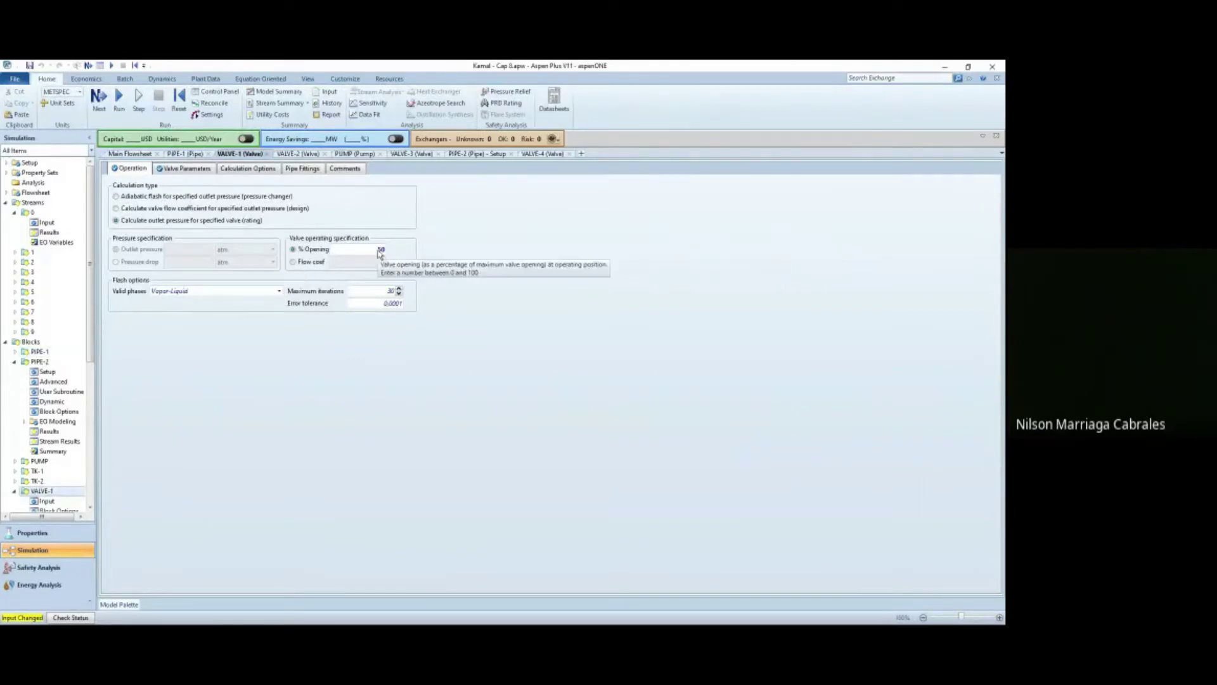
left_click(193, 171)
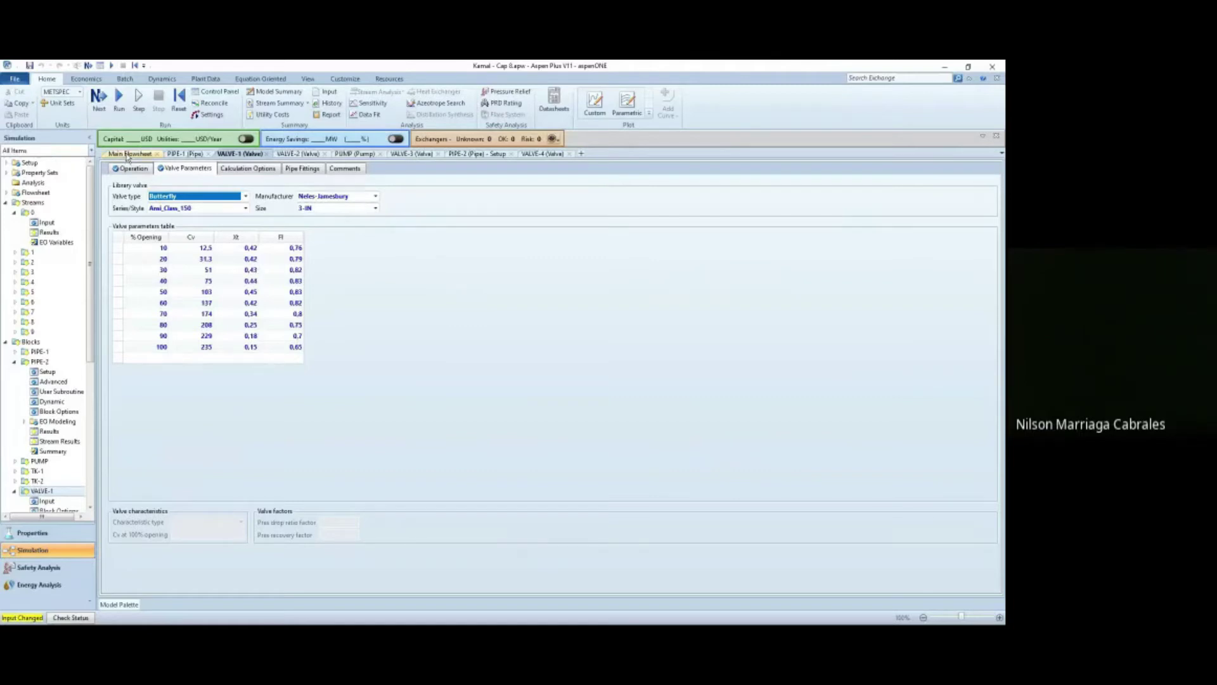
left_click(128, 154)
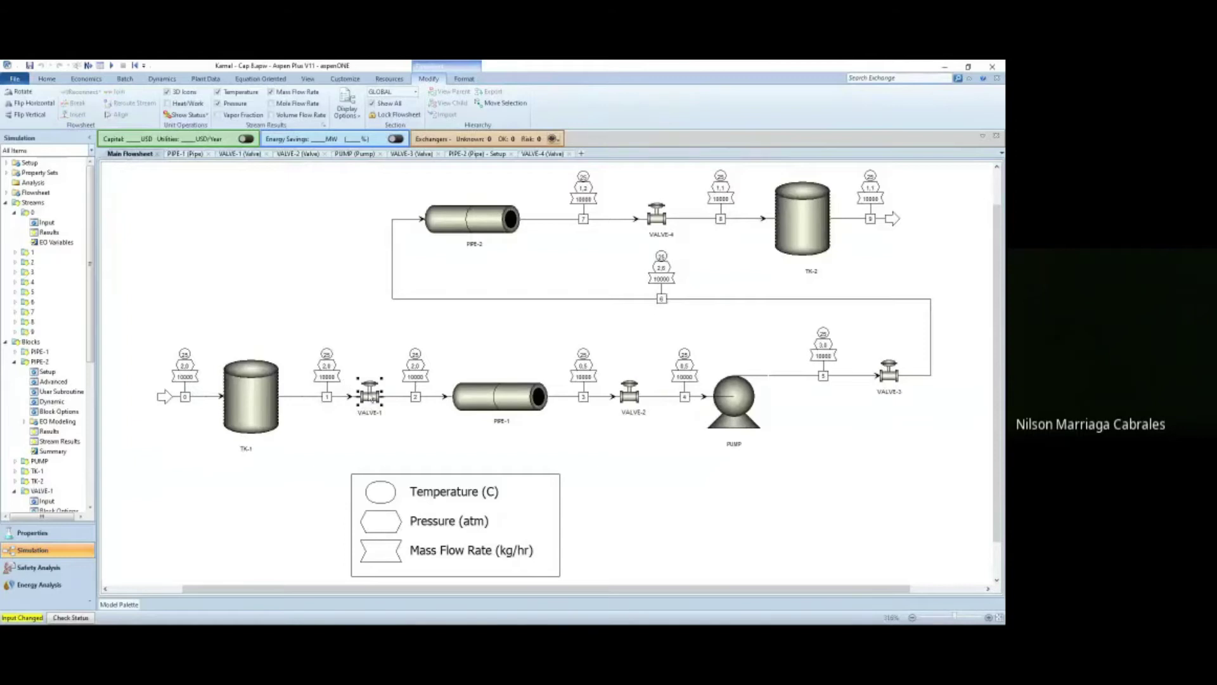
- Compare the valve parameters of VALVE-3 and VALVE-4 with the inherent control valve characteristics chart in the browser
left_click(450, 227)
left_click(237, 157)
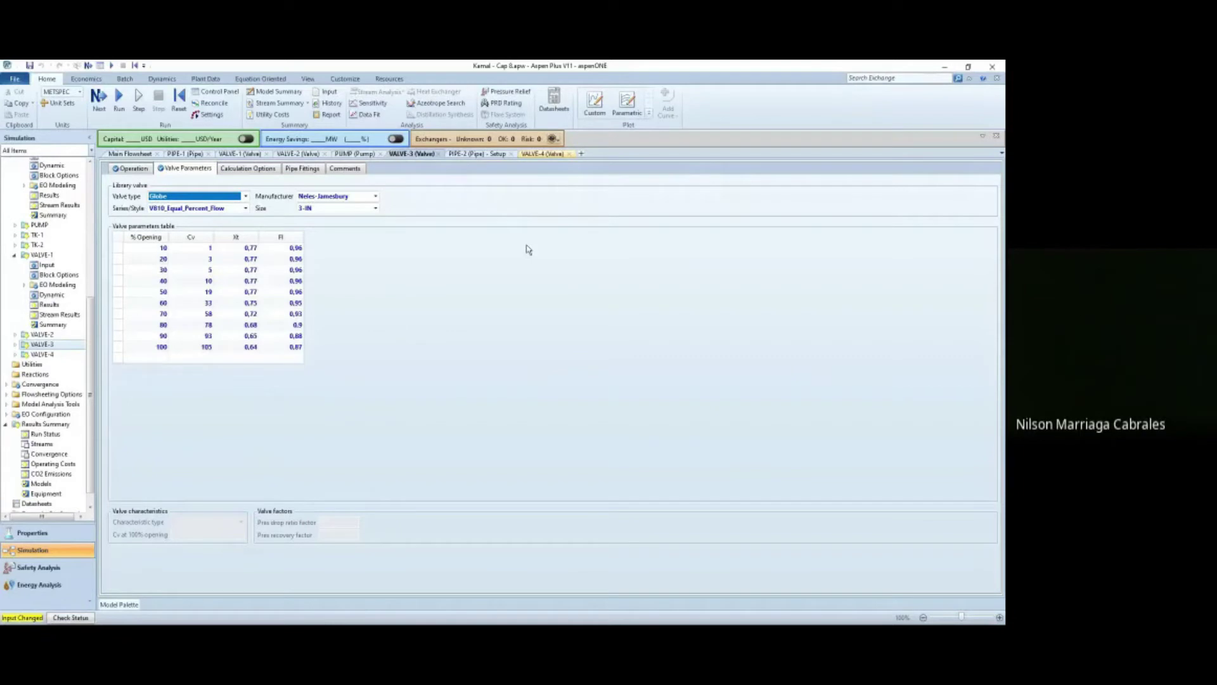
key("ctrl+Tab")
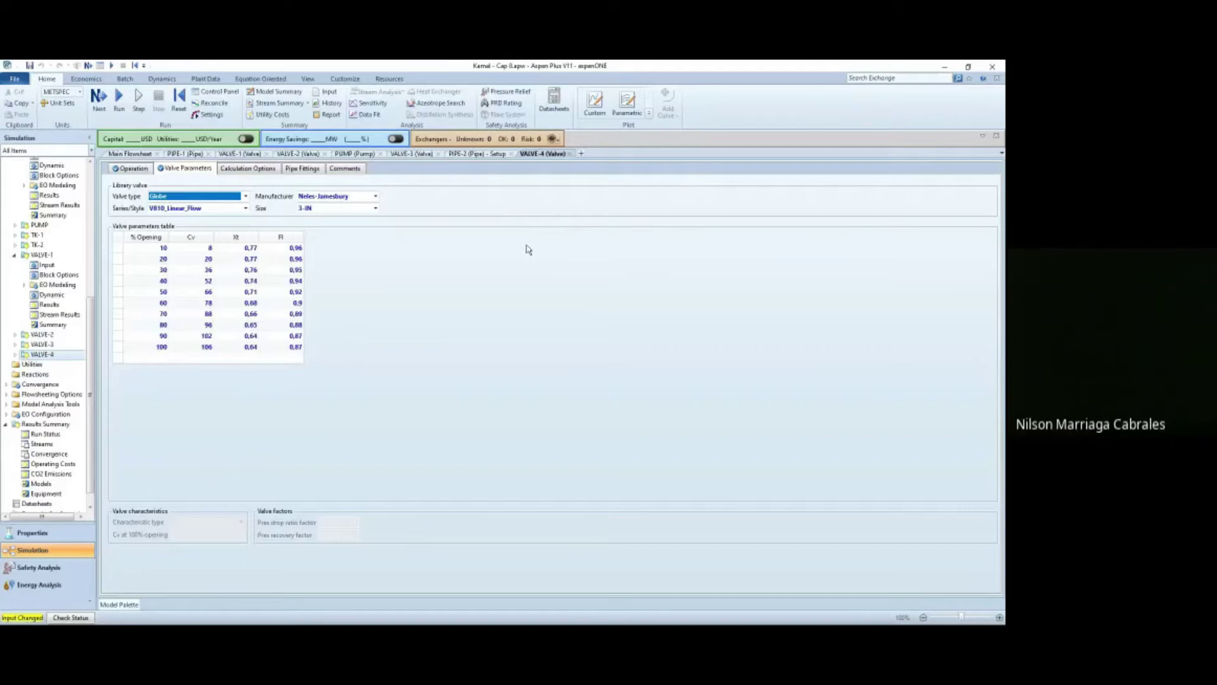
key("alt+Tab")
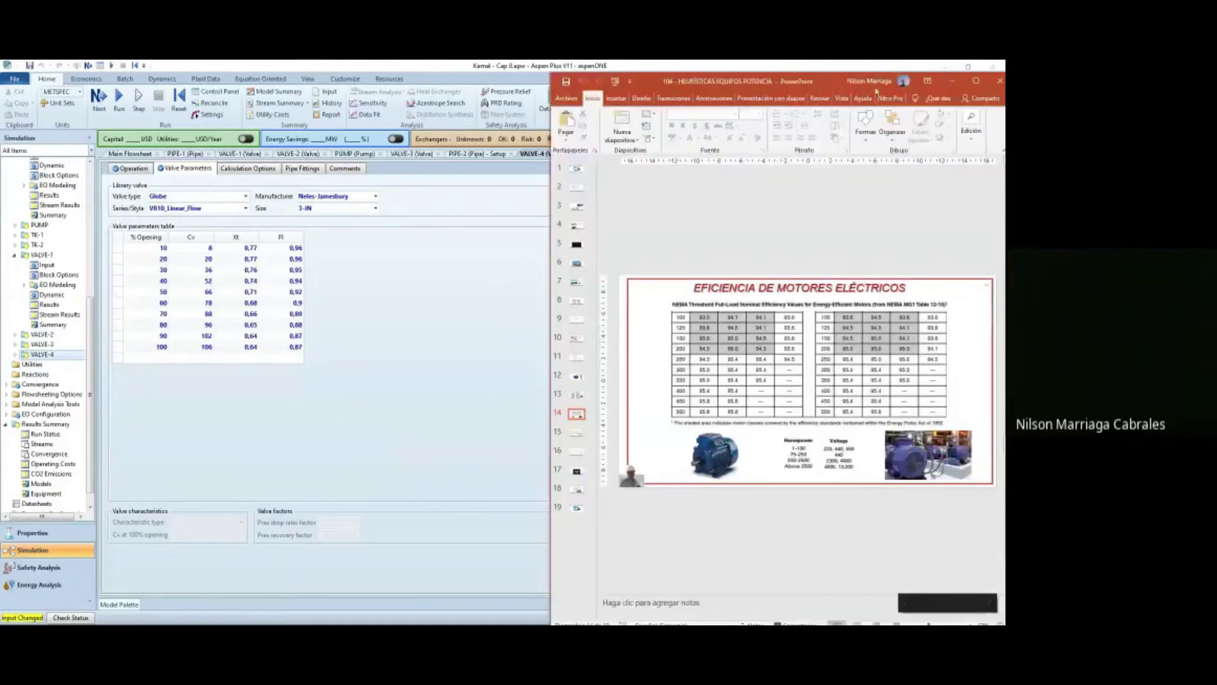
key("alt+Tab")
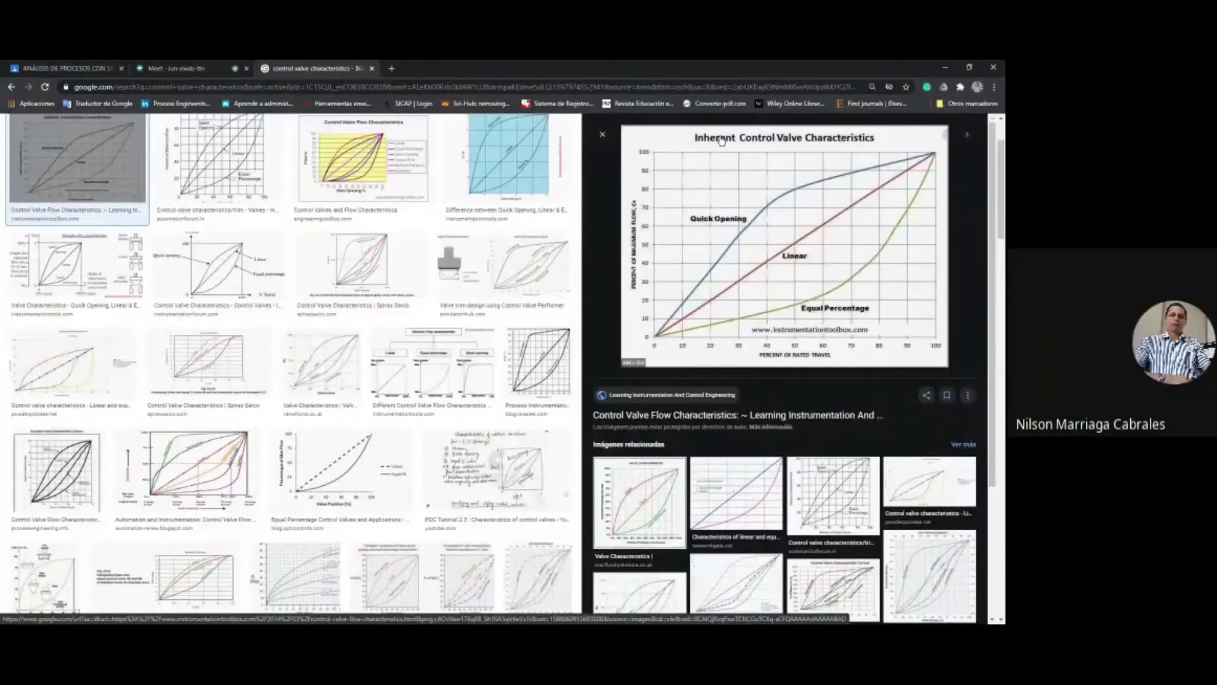
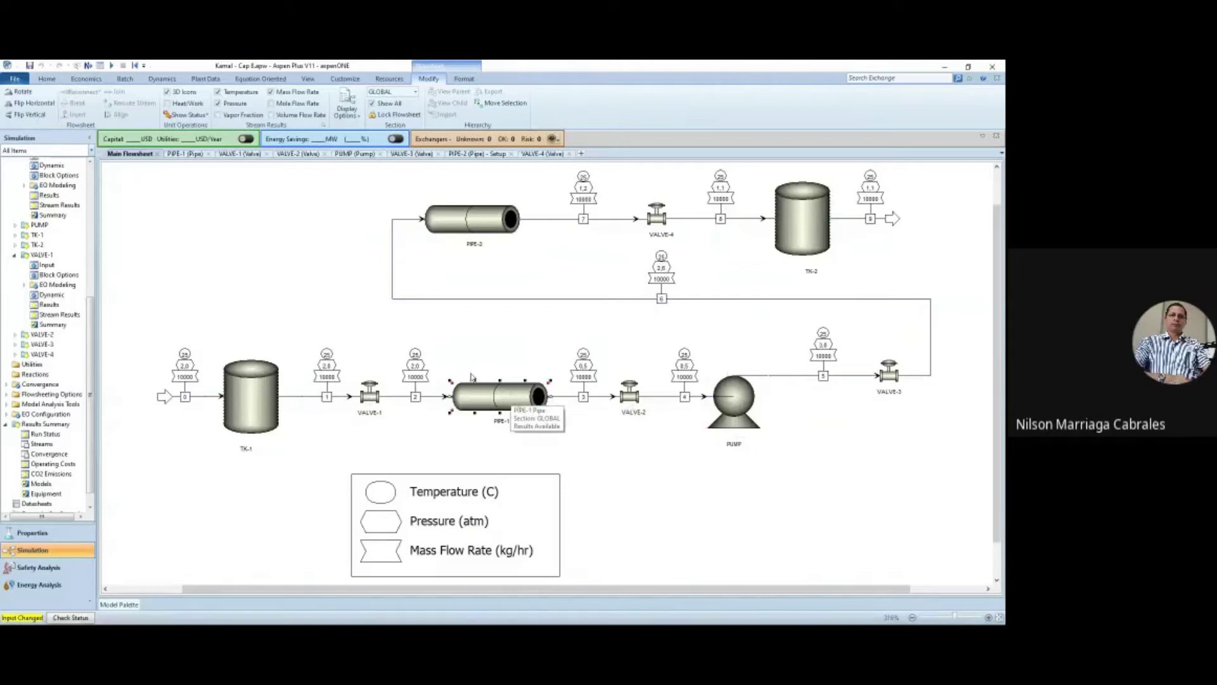
- Trace the line through VALVE-1, PIPE-1 and VALVE-2 on the main flowsheet and compare the stream pressures along it
left_click(372, 401)
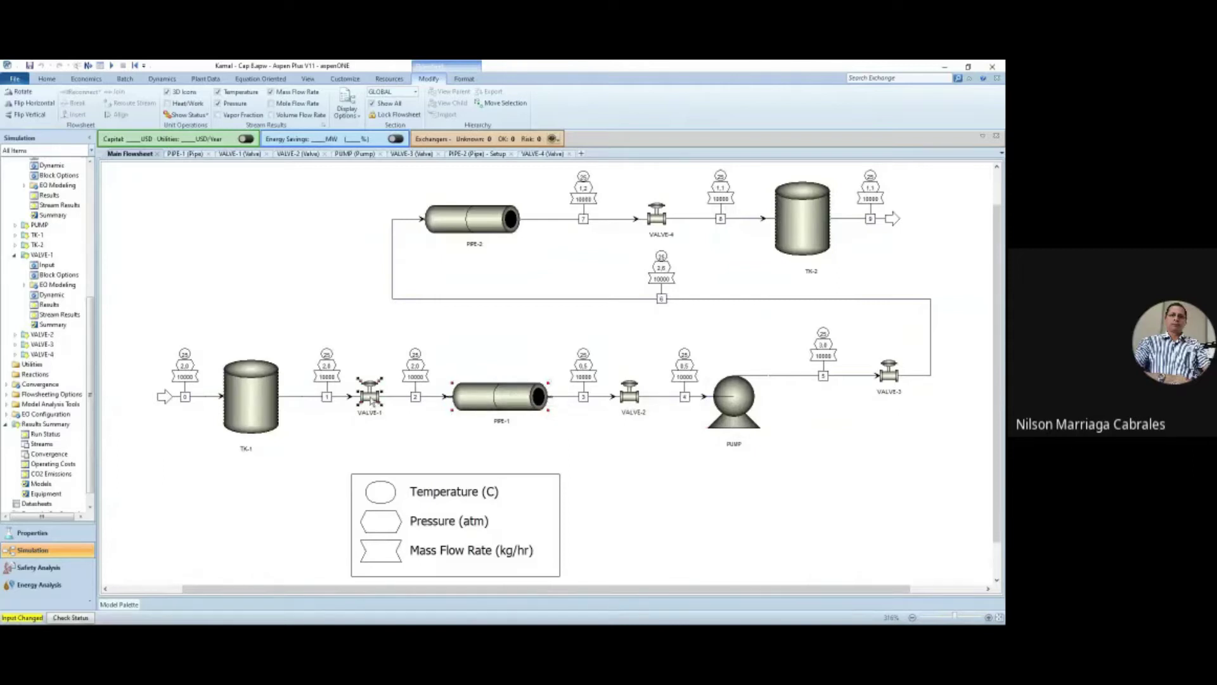
left_click(494, 397)
left_click(636, 400)
left_click(908, 483)
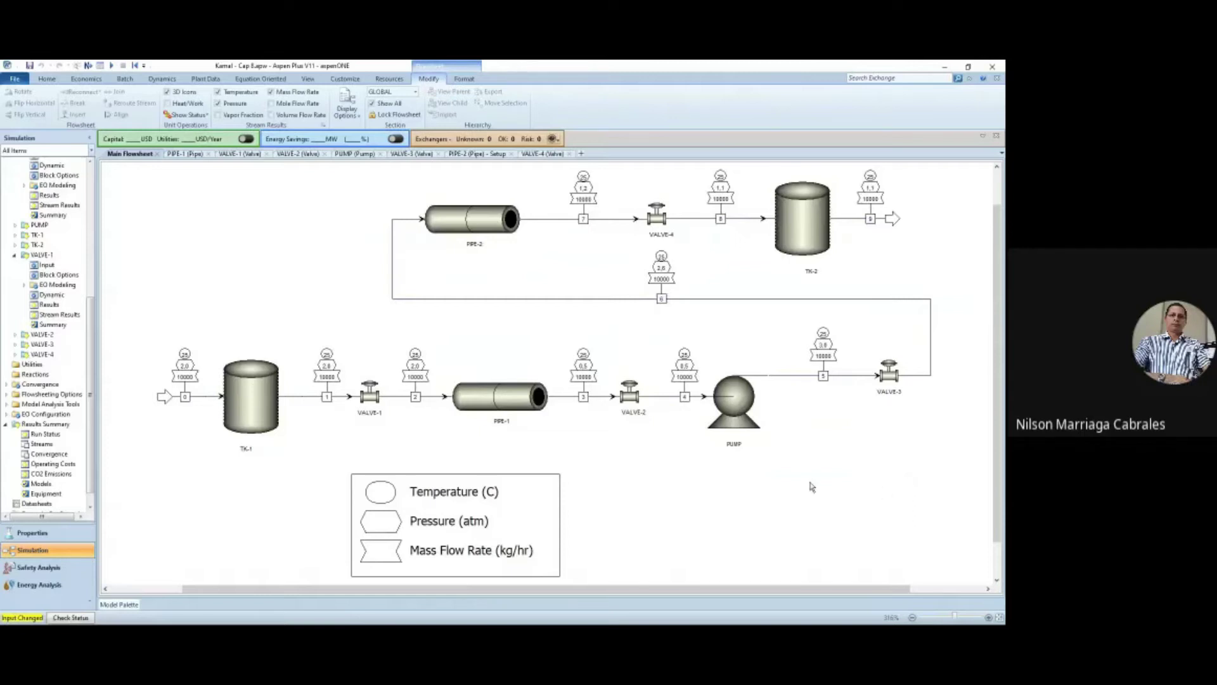
left_click(631, 399)
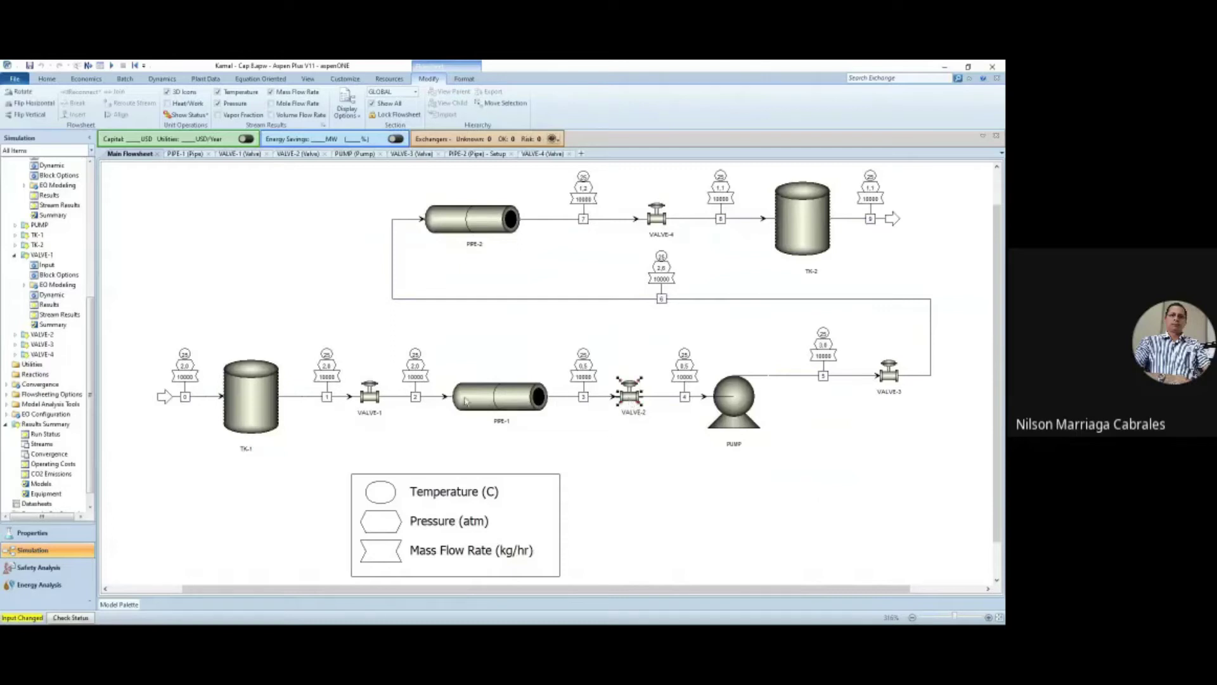
left_click(371, 396)
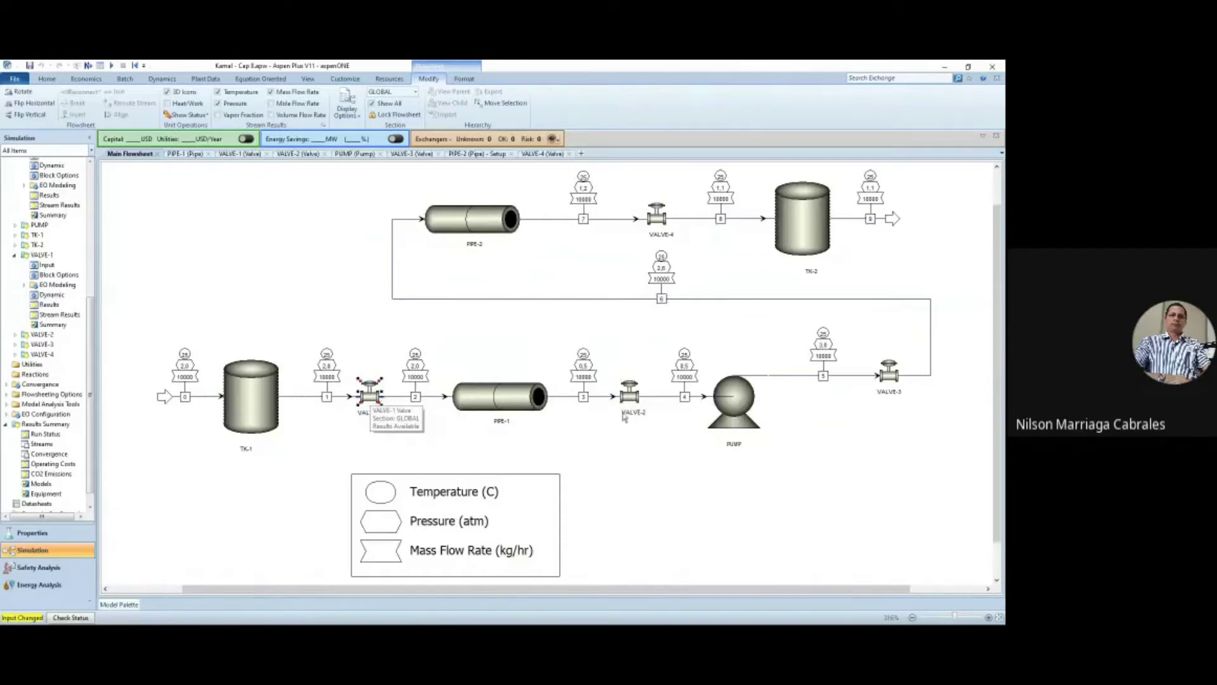
left_click(631, 396)
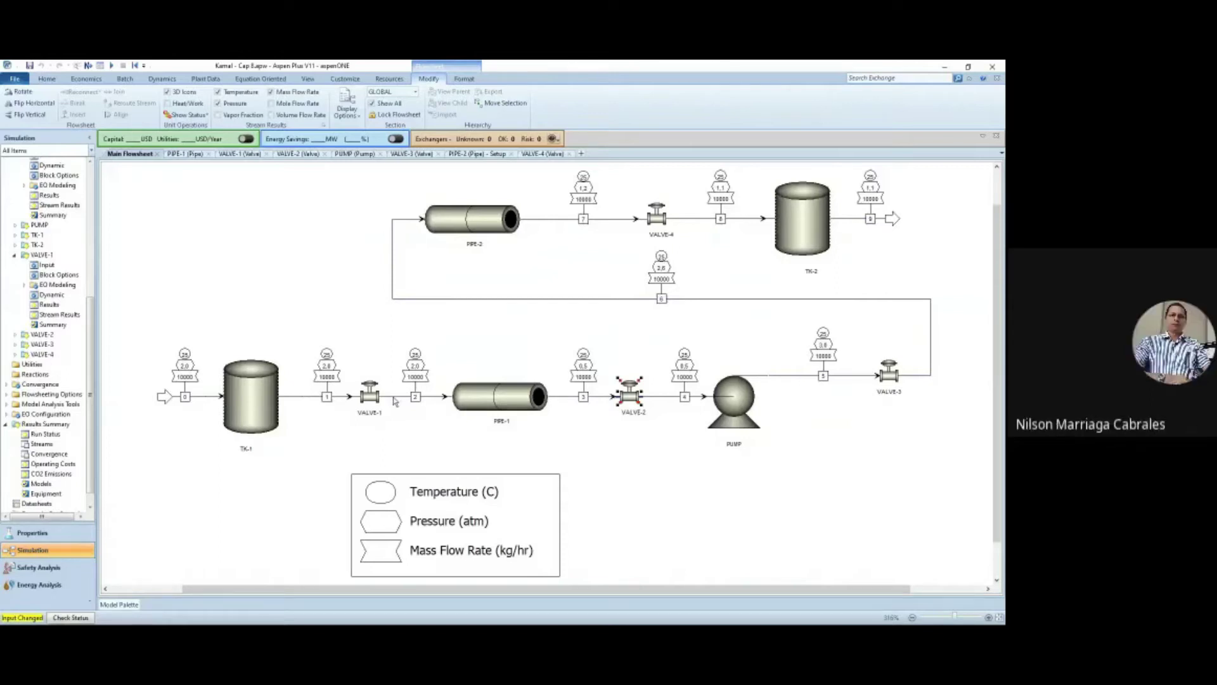
- Open the results summaries of VALVE-1, VALVE-2, VALVE-3 and VALVE-4 from the flowsheet
left_click(370, 398)
right_click(371, 399)
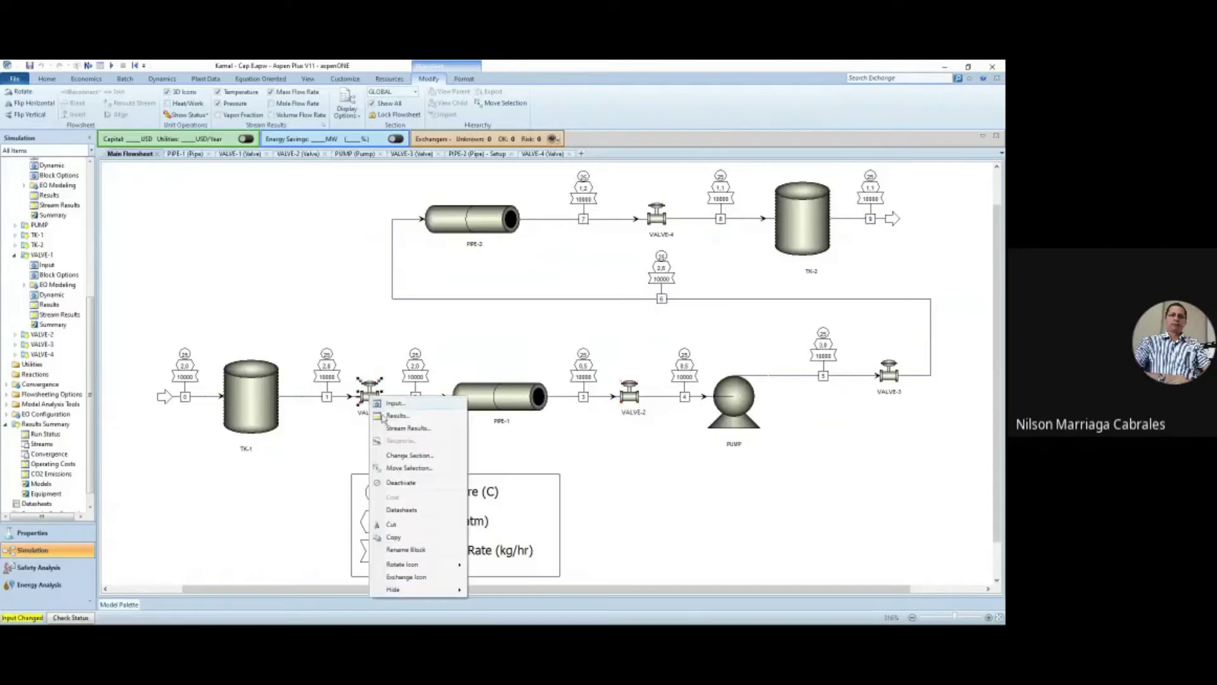
left_click(394, 415)
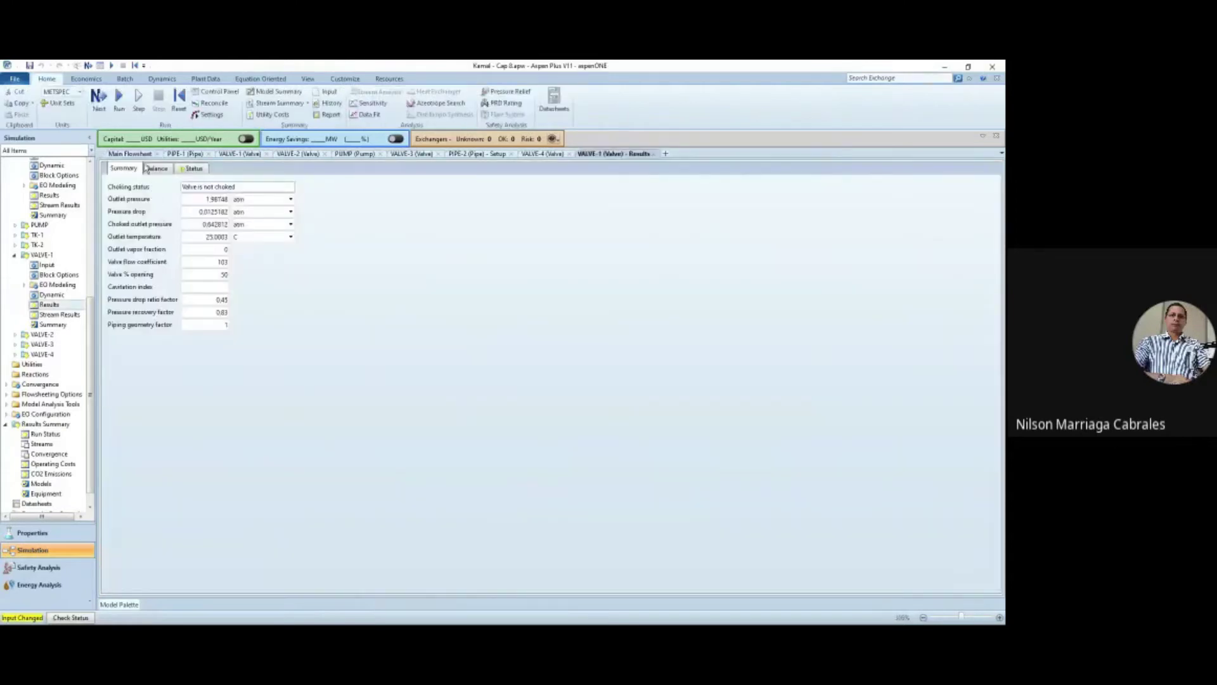
left_click(142, 155)
left_click(629, 397)
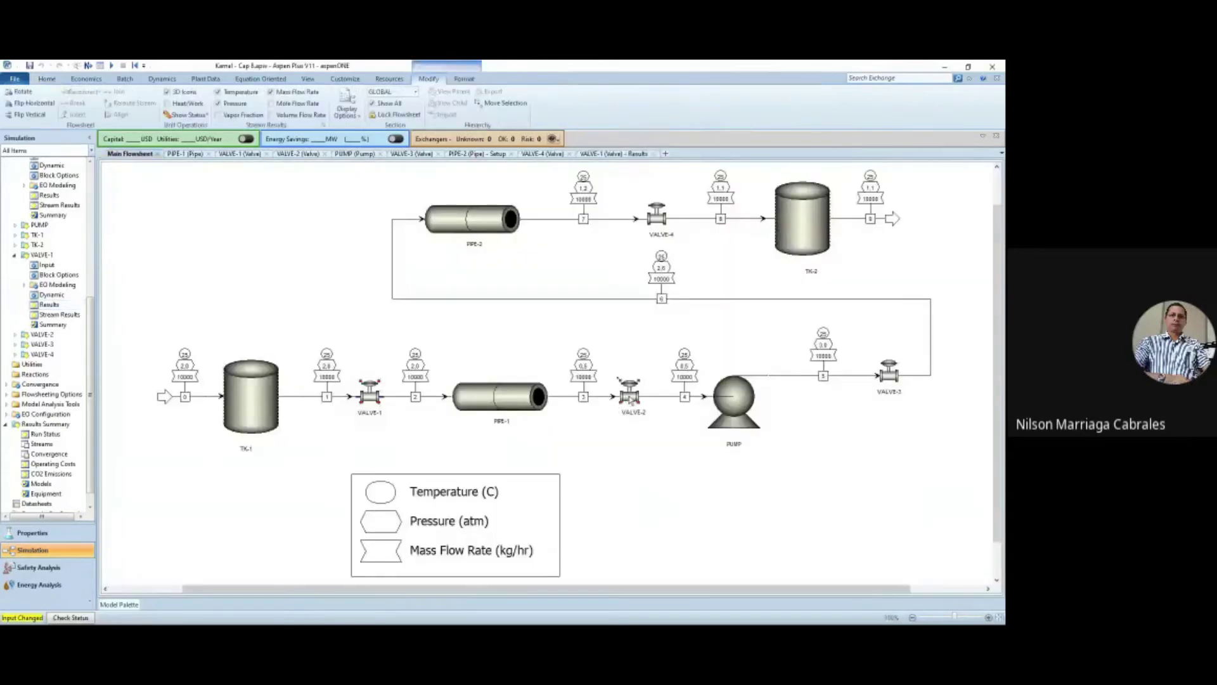
right_click(632, 398)
left_click(663, 422)
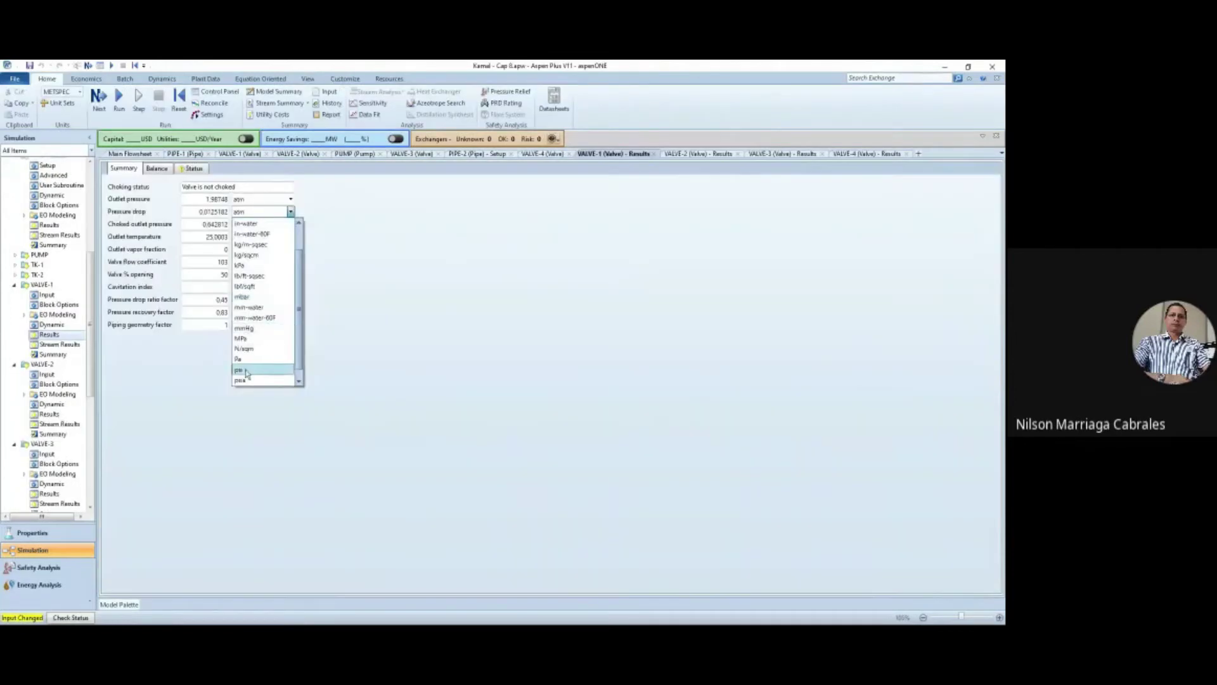
- Show the pressure drop in psi in the results summaries of VALVE-1 and VALVE-2
left_click(248, 372)
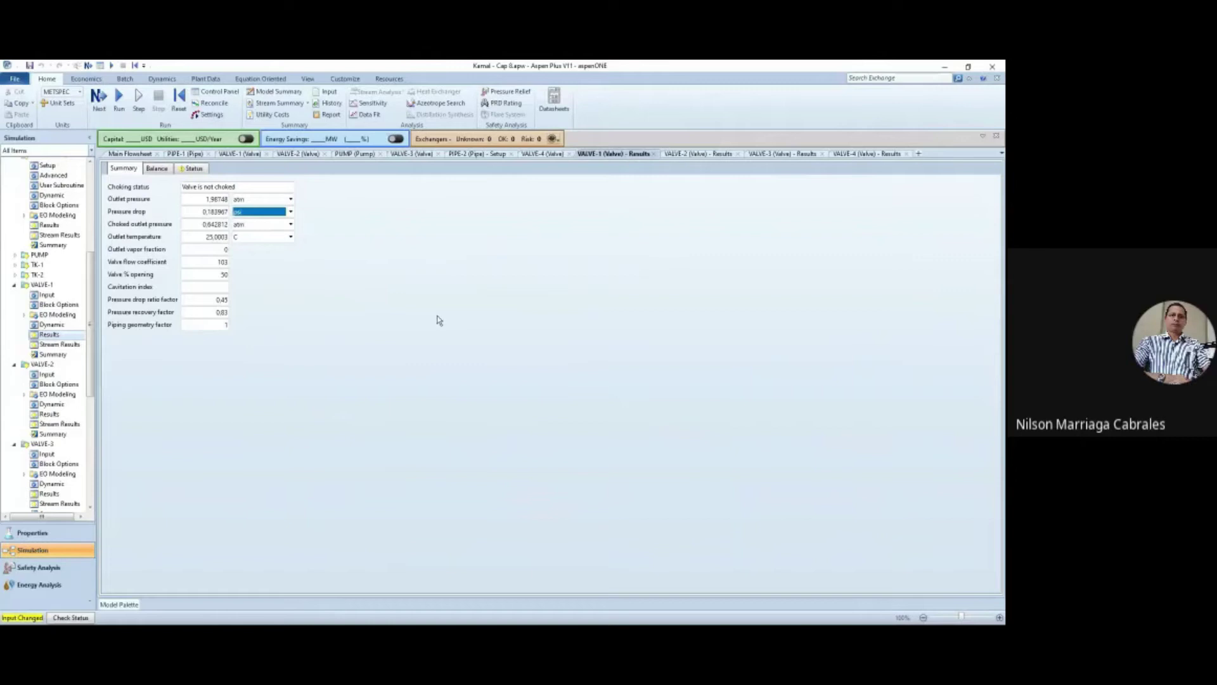
left_click(685, 156)
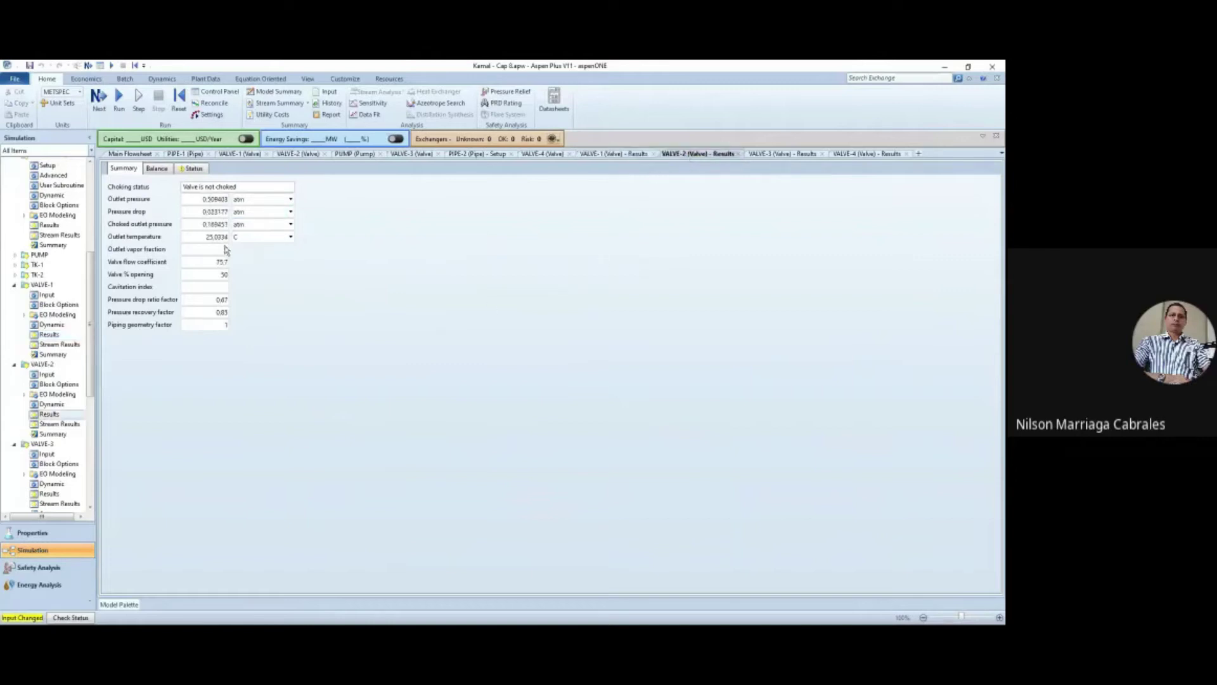
left_click(290, 211)
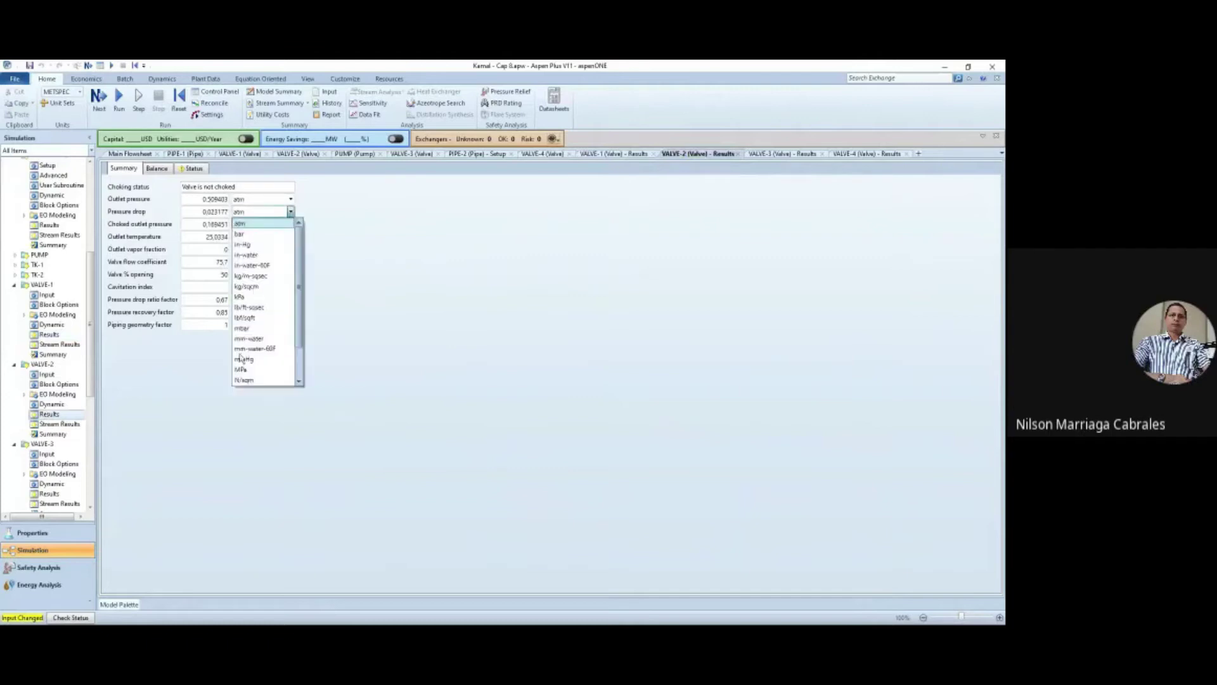
scroll(259, 317, "down", 2)
key("Escape")
type("psi")
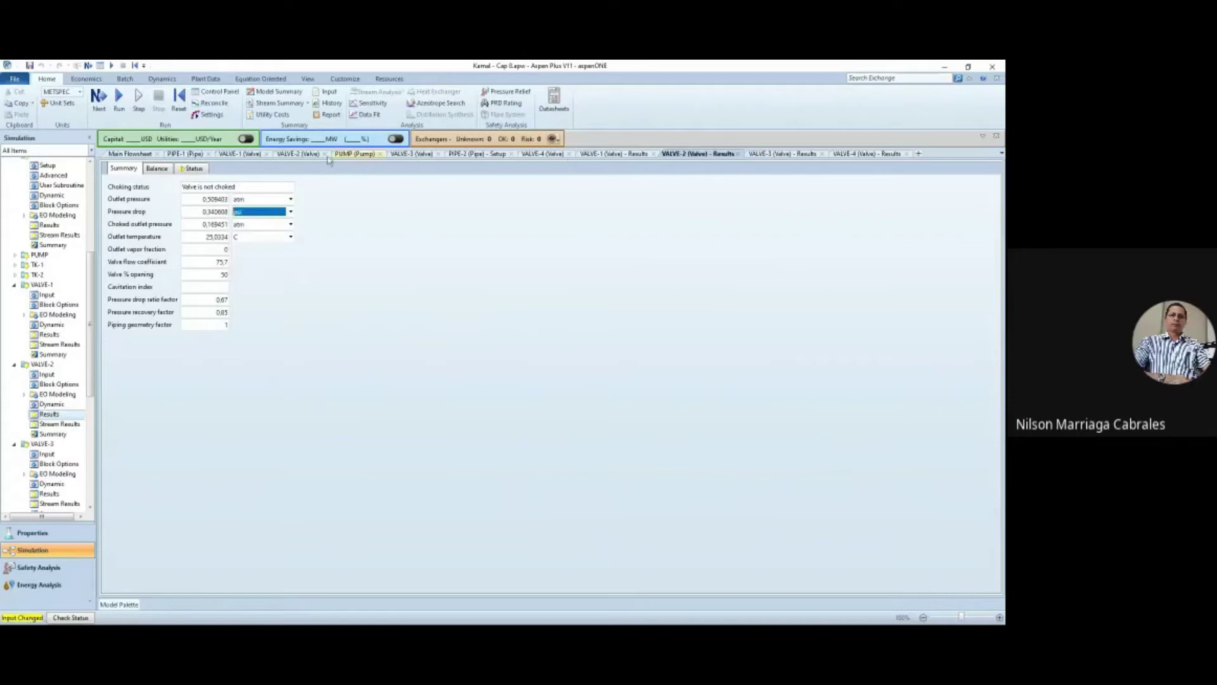
- Open the results summary of PIPE-1 from the flowsheet and show its frictional pressure drop in psi
left_click(135, 156)
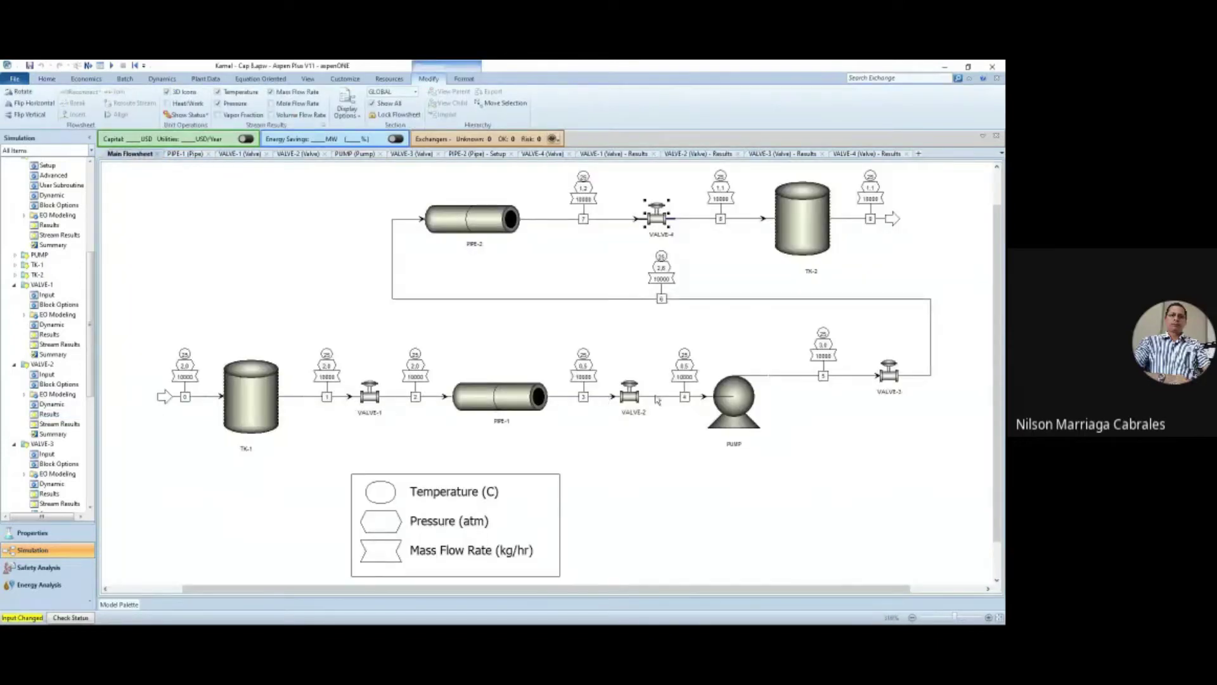
left_click(280, 401)
left_click(737, 409)
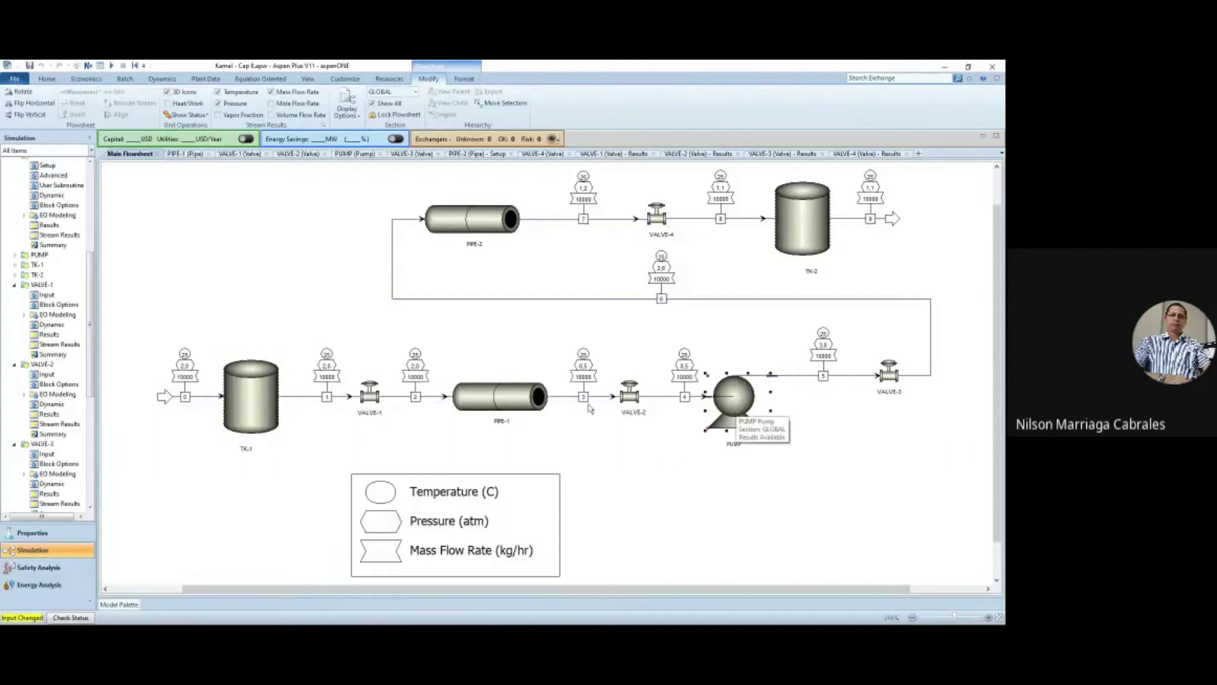
left_click(517, 403)
right_click(517, 403)
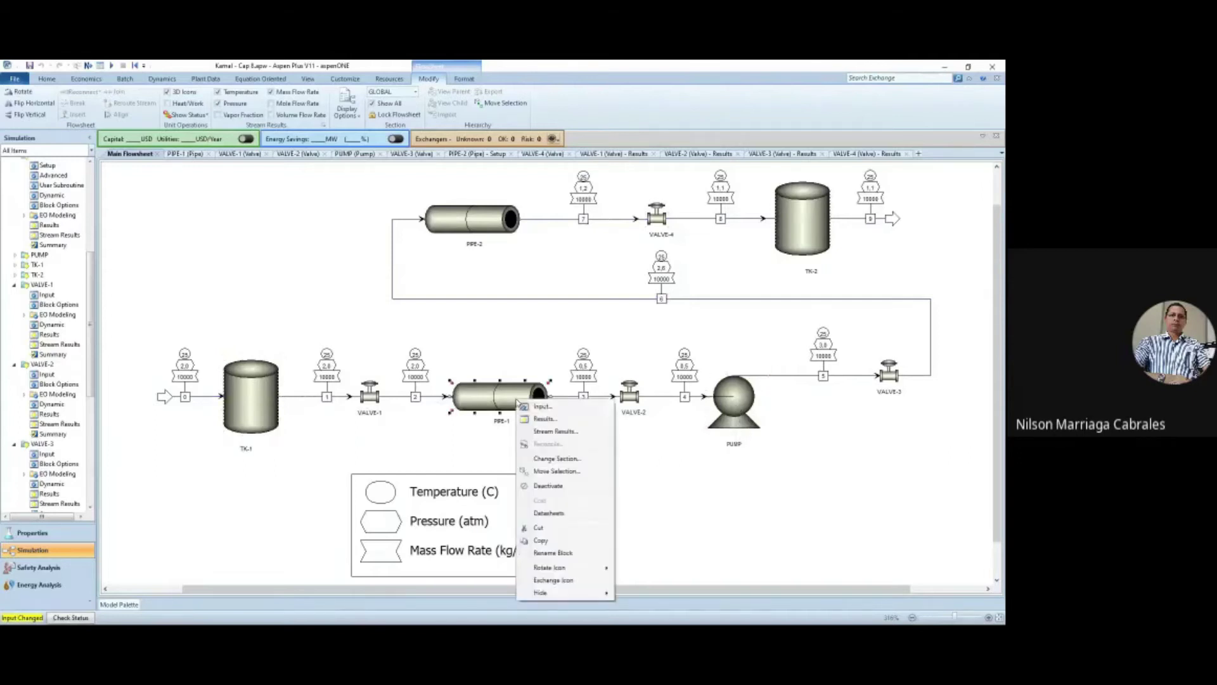
left_click(535, 418)
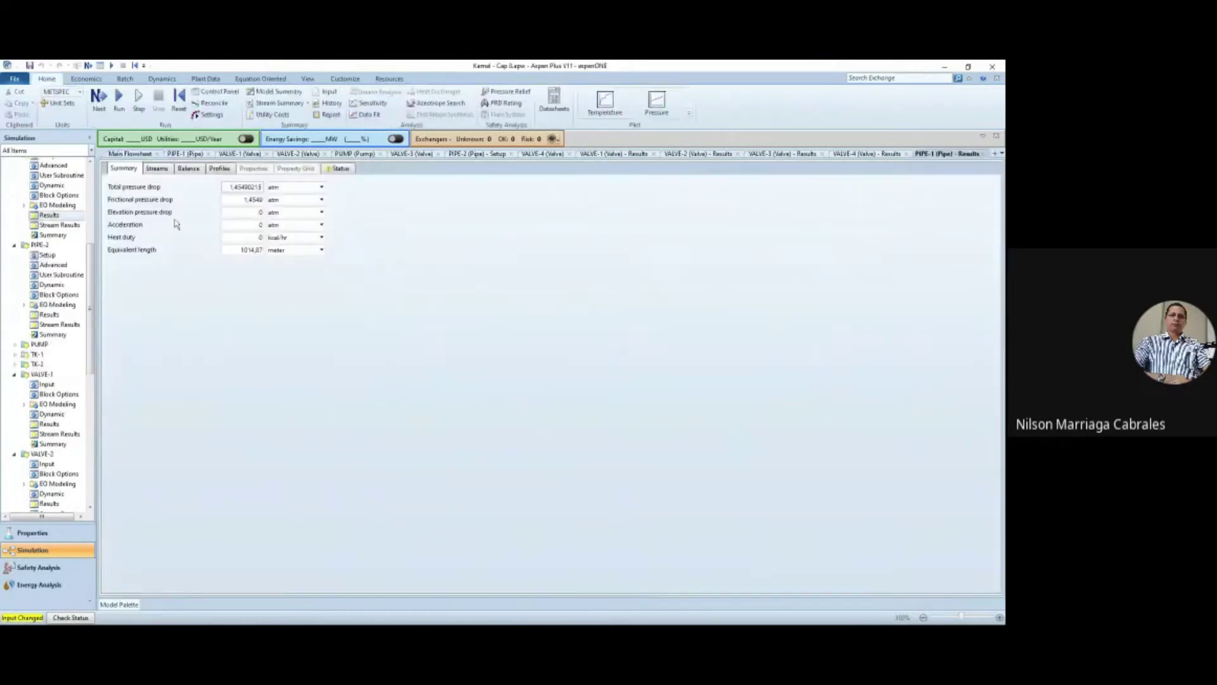
left_click(321, 199)
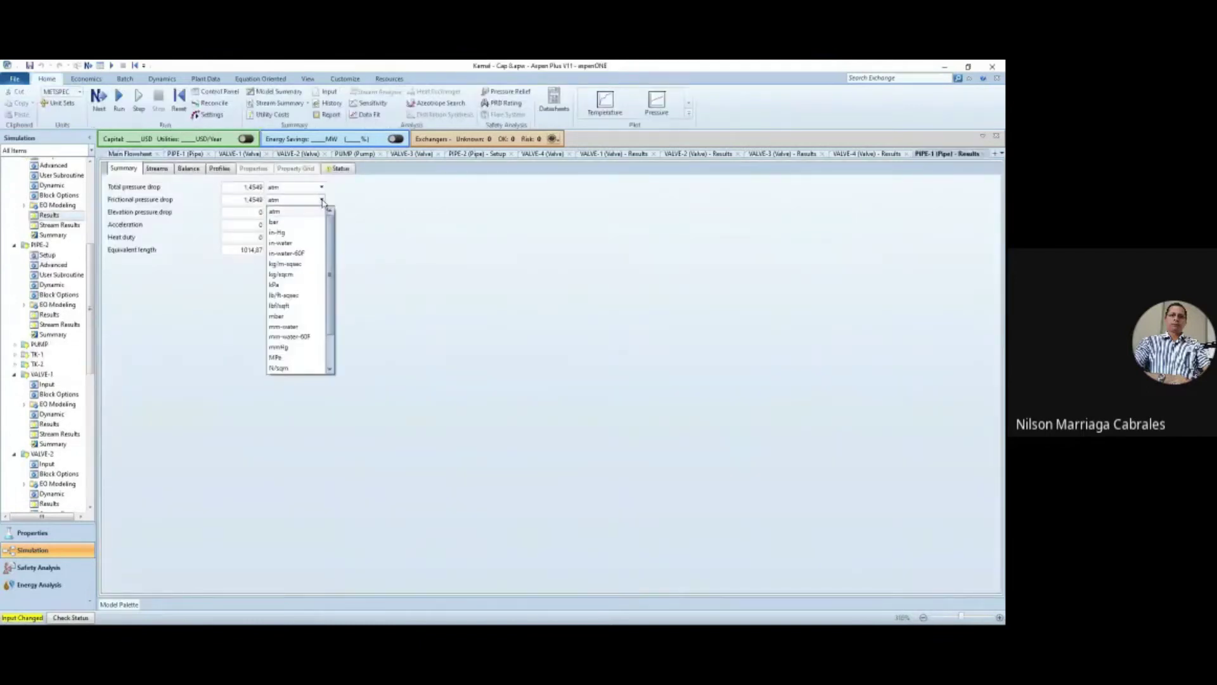
left_click(307, 246)
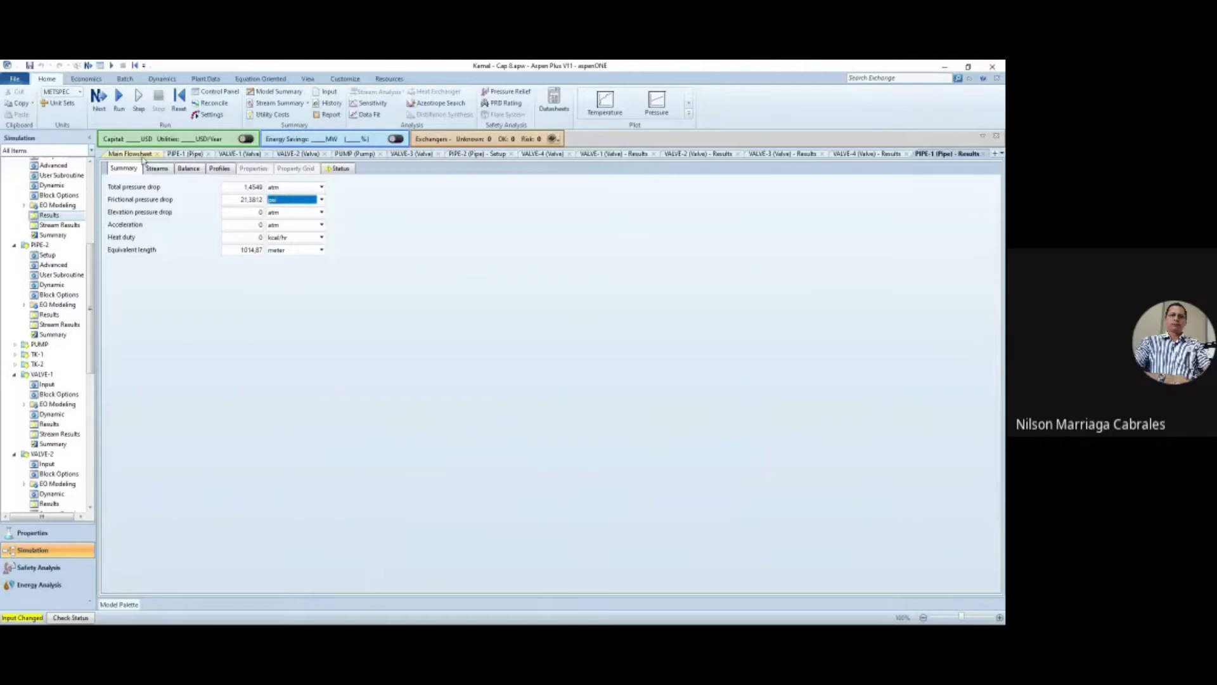
- Run the simulation and check the length, schedule and diameter in the PIPE-1 pipe parameters
key("F5")
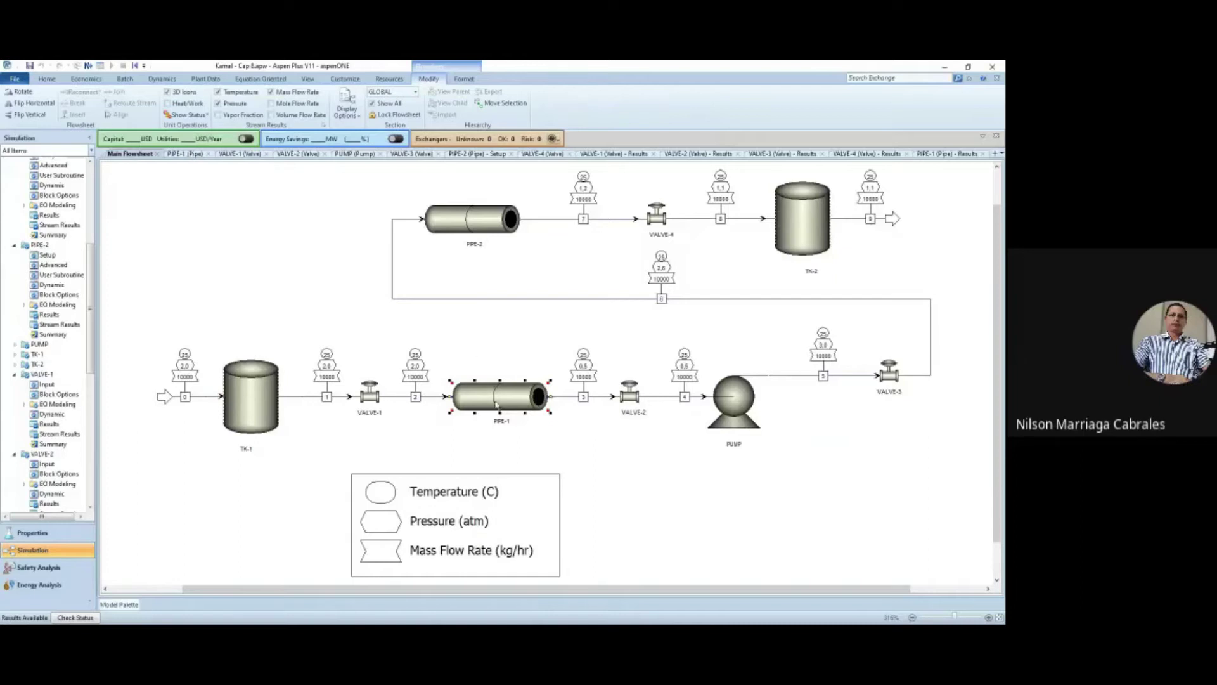
key("Tab")
left_click(184, 154)
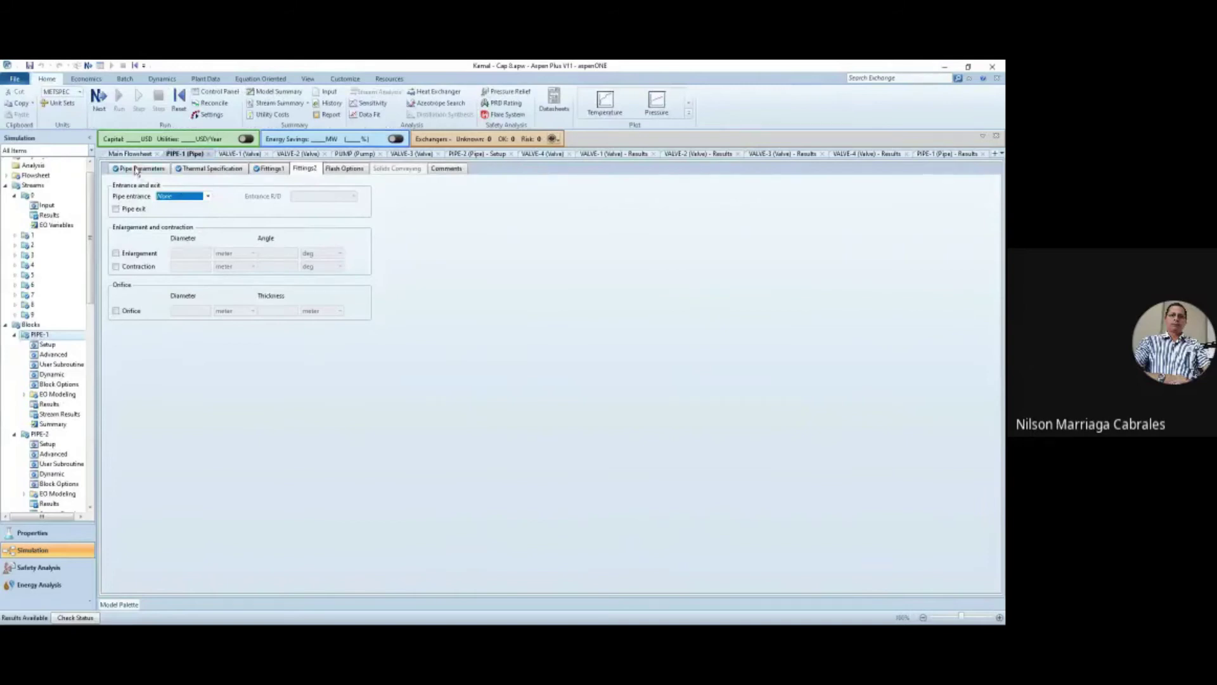
left_click(135, 169)
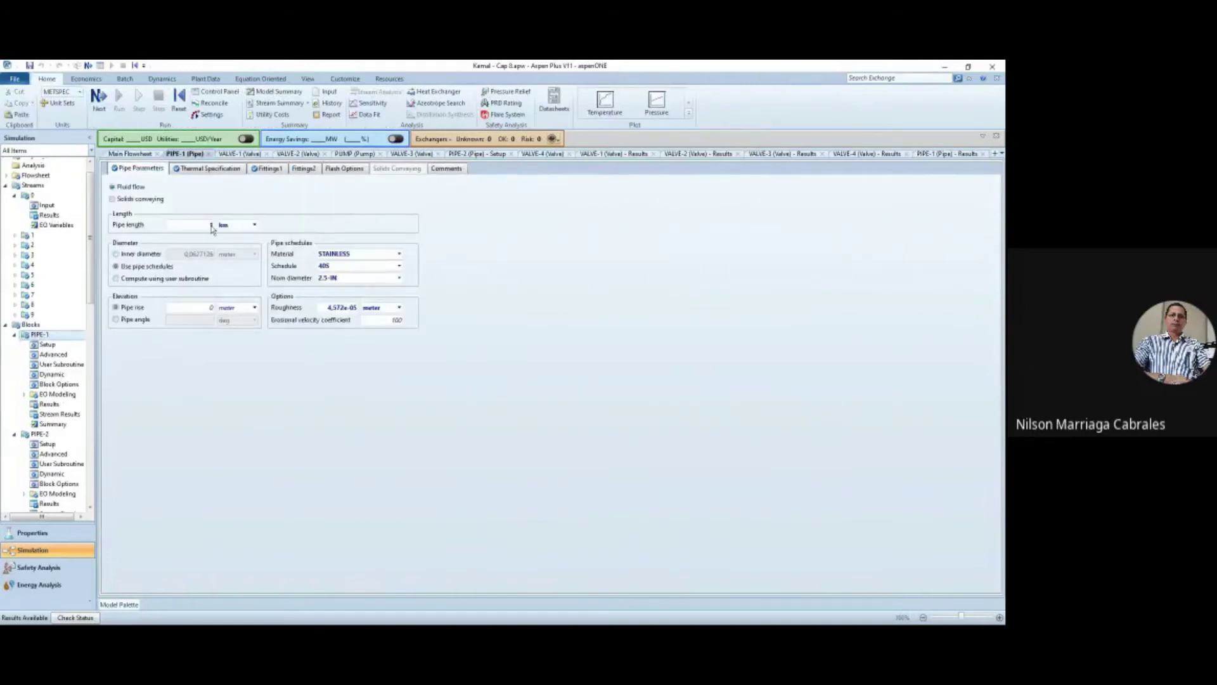
left_click(130, 154)
- Examine TK-1 and its inlet stream conditions on the main flowsheet
left_click(252, 393)
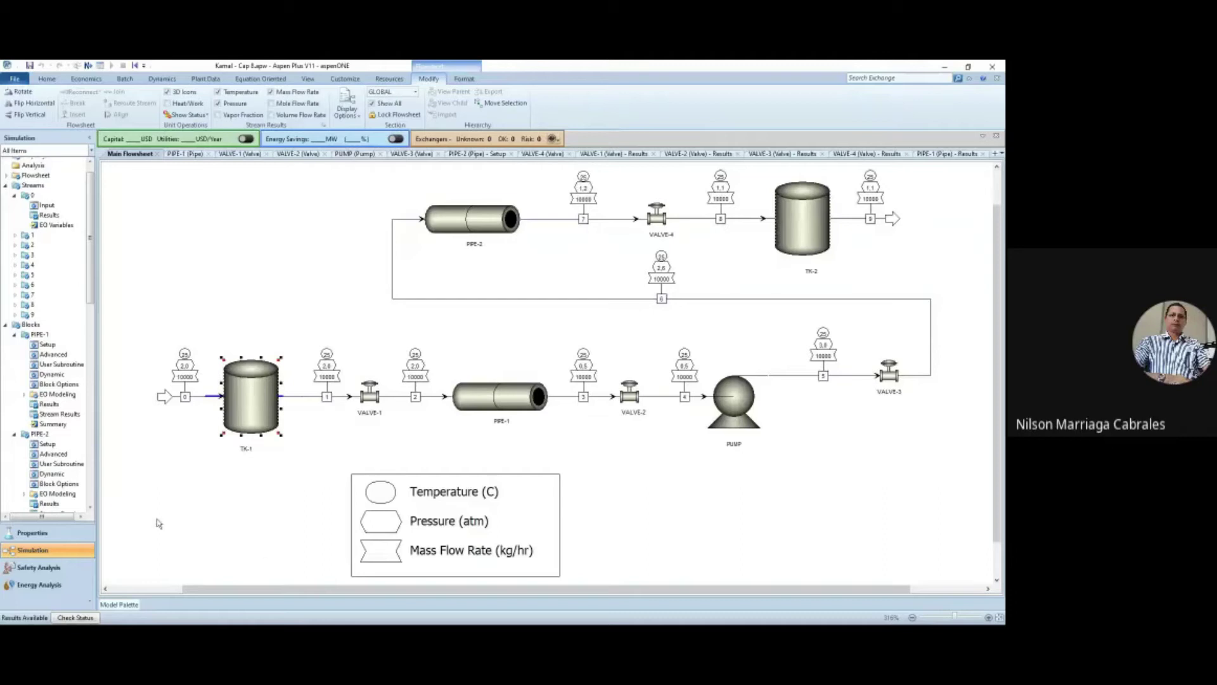
left_click(636, 521)
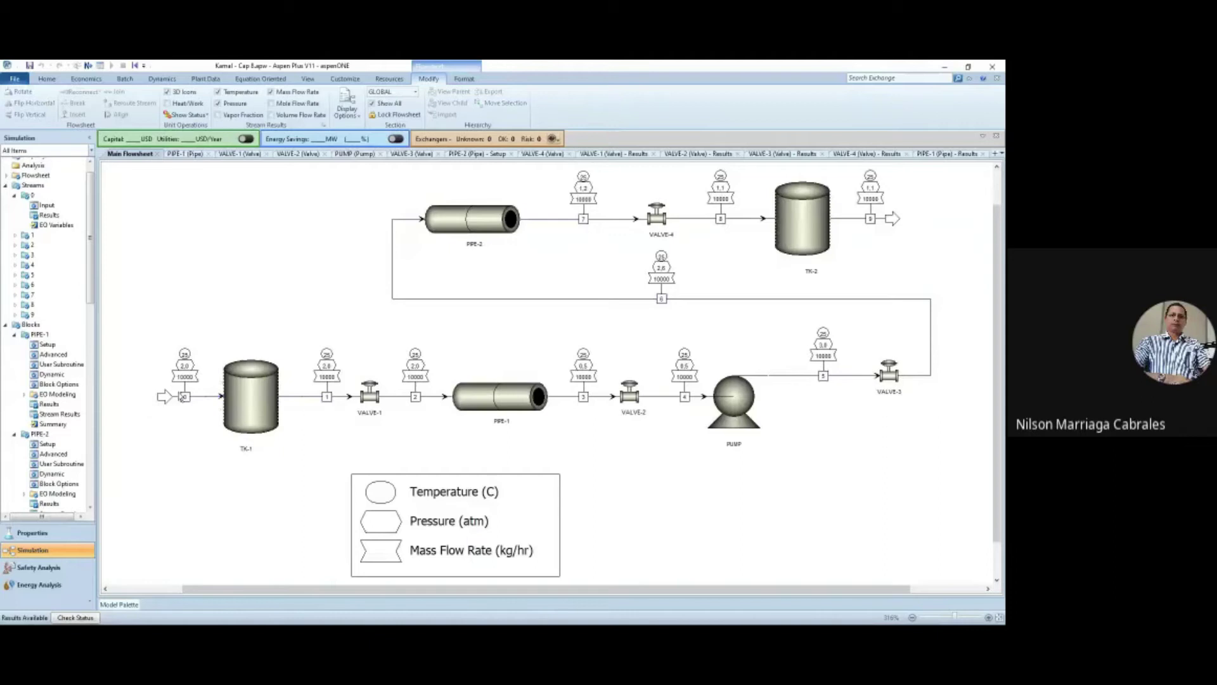
left_click(260, 395)
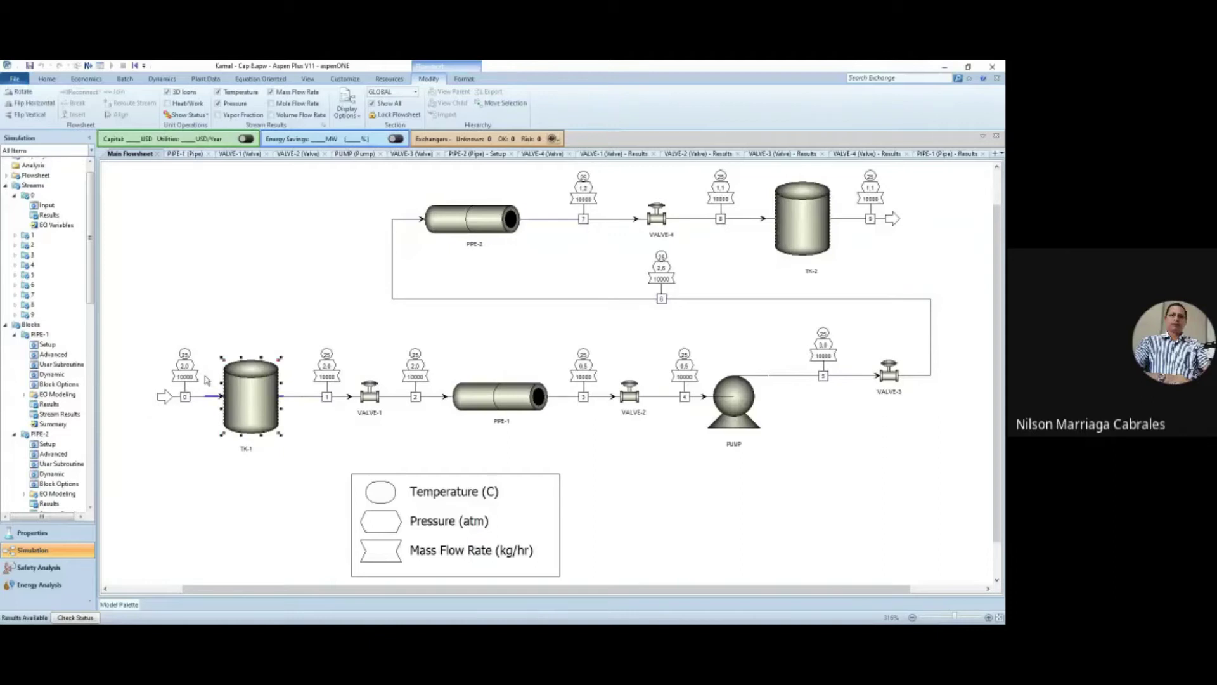
- Examine the stream conditions from the TK-1 inlet past VALVE-2 and up to TK-2 on the main flowsheet
left_click(185, 373)
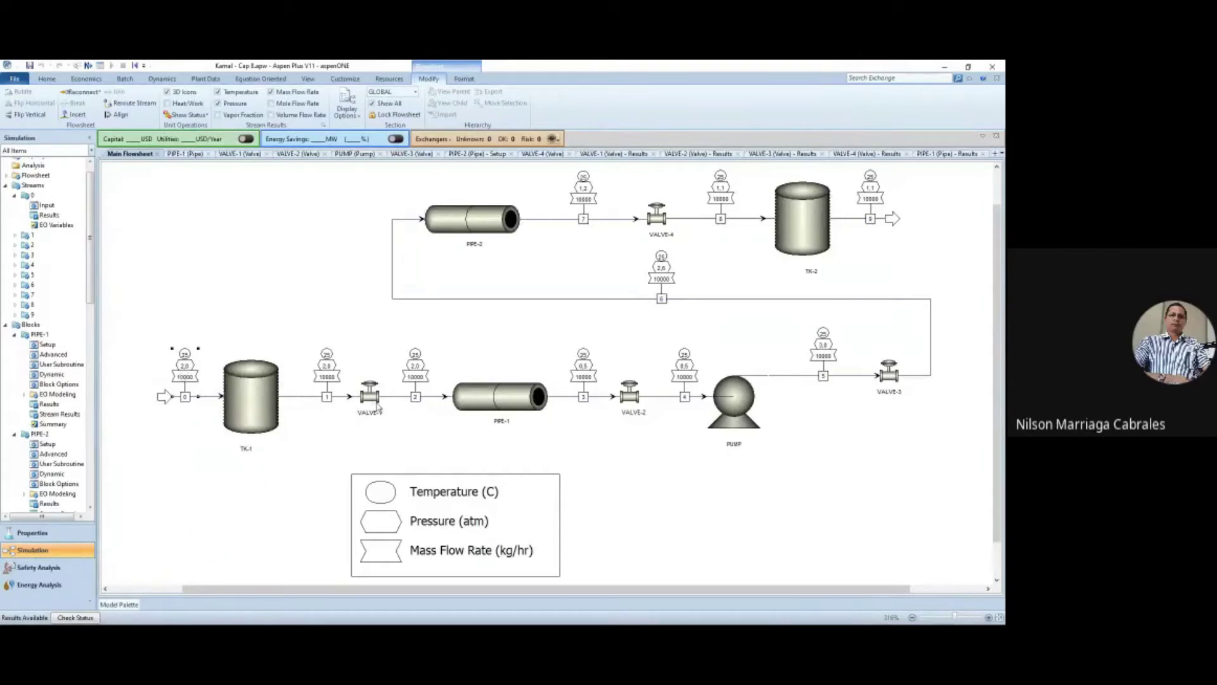
left_click(642, 398)
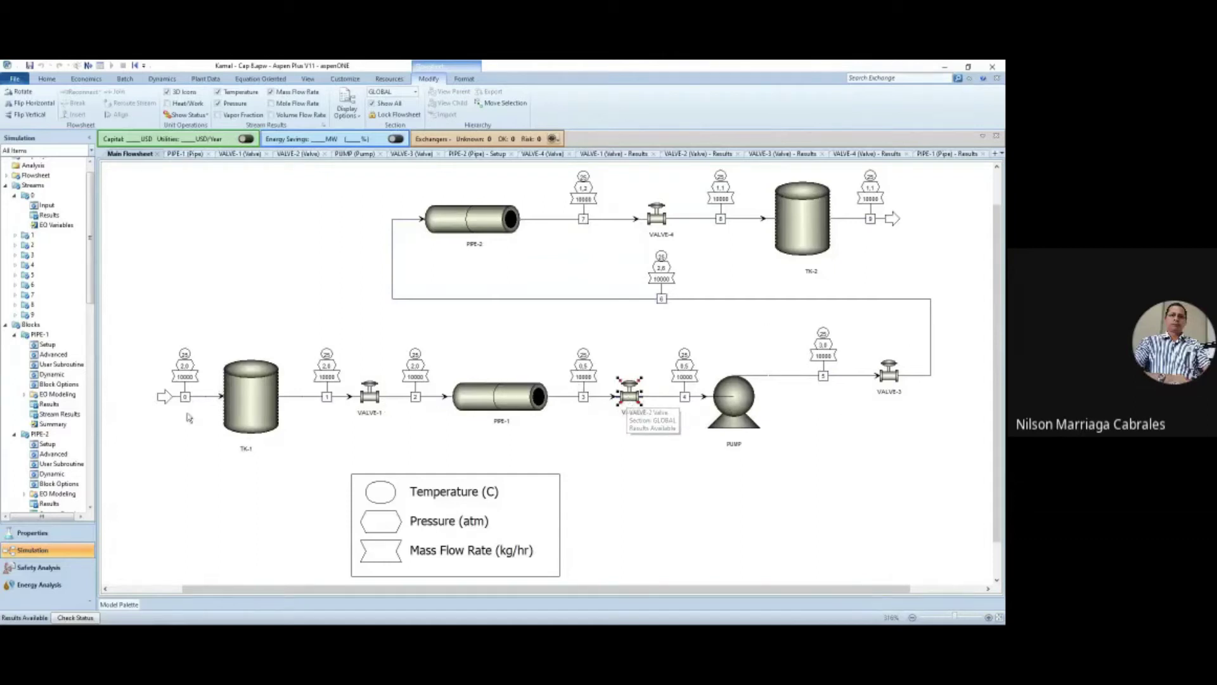
left_click(249, 404)
left_click(804, 236)
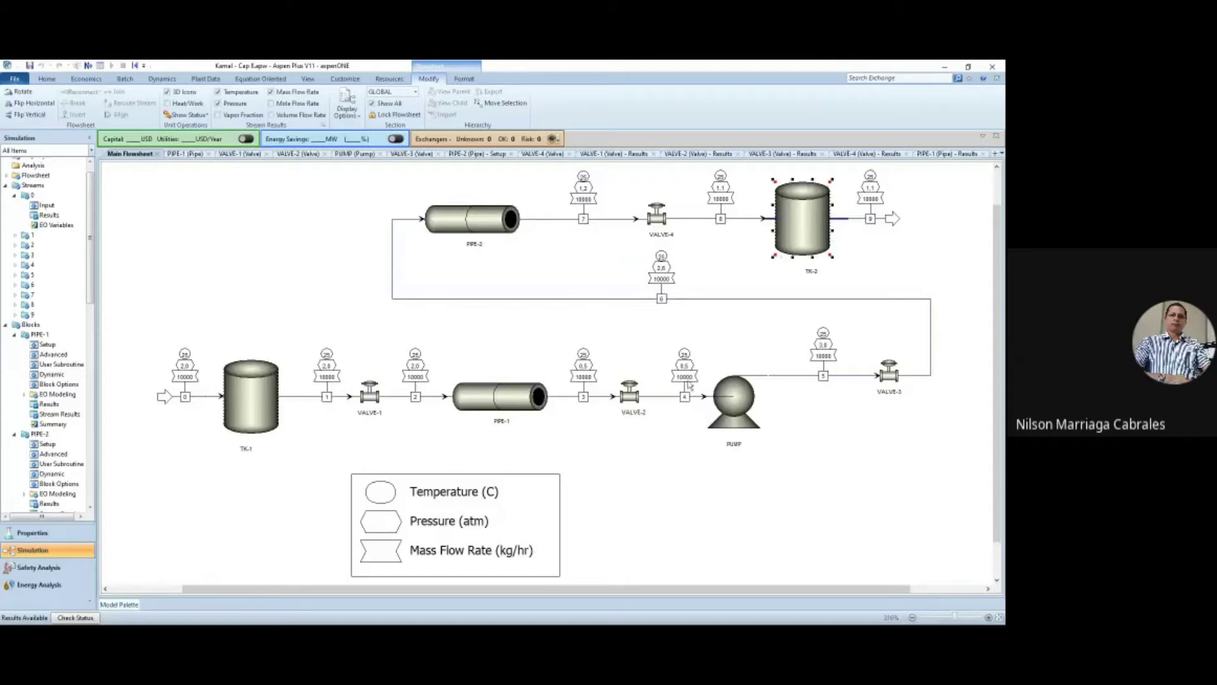
- Set the pressure of inlet stream 0 to 1 atm and run the simulation
left_click(194, 398)
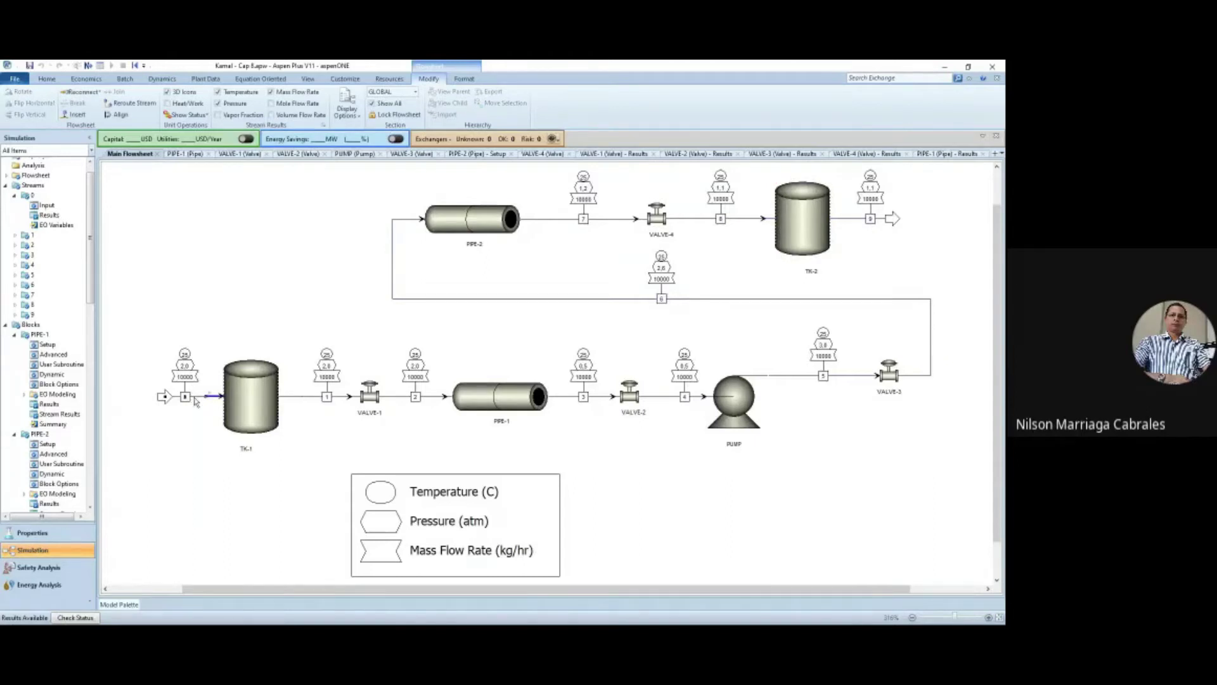
double_click(194, 398)
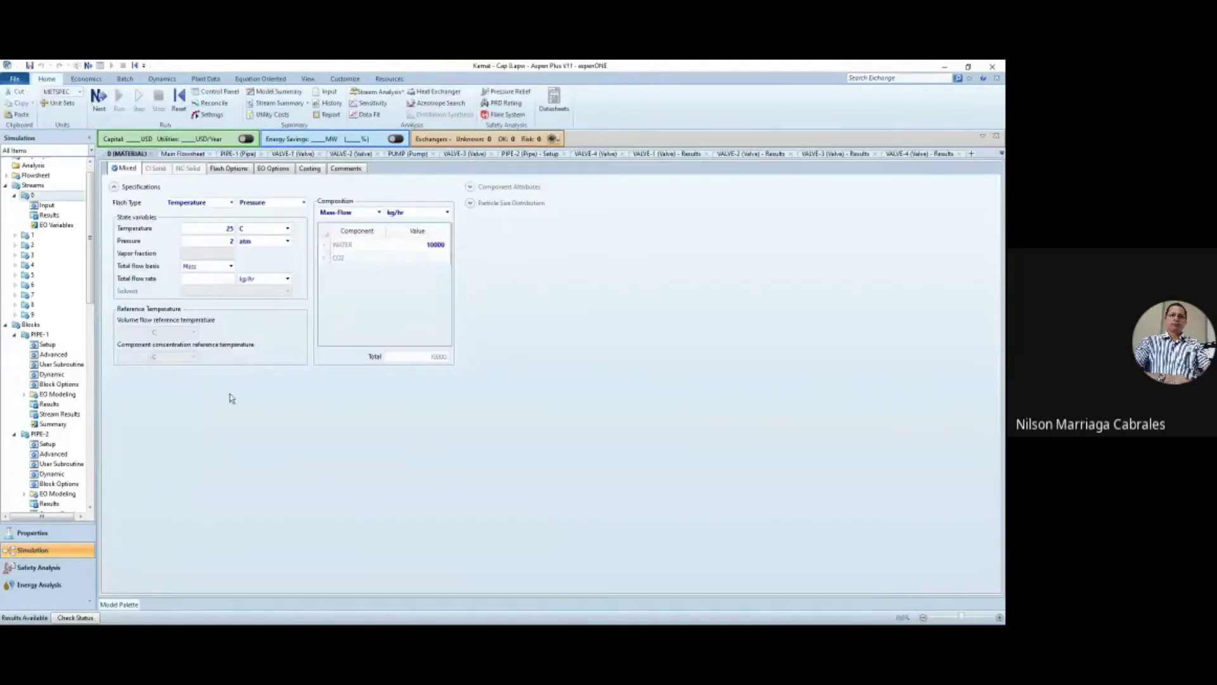
left_click(216, 243)
key("Return")
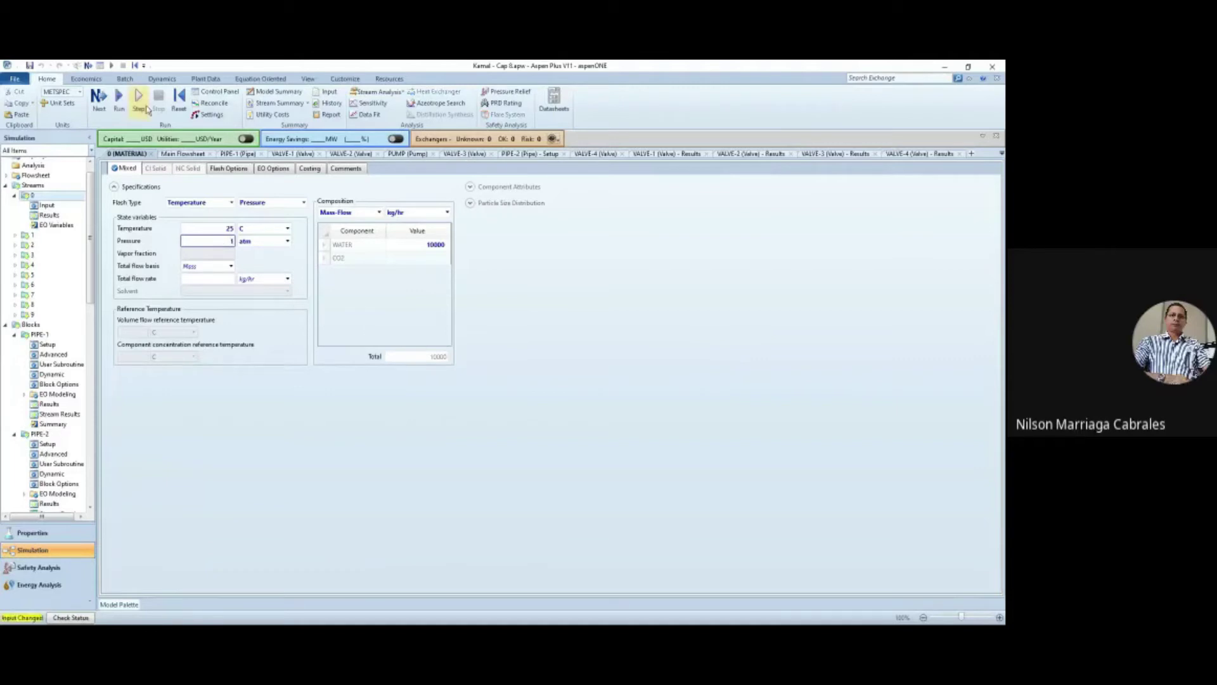
left_click(120, 112)
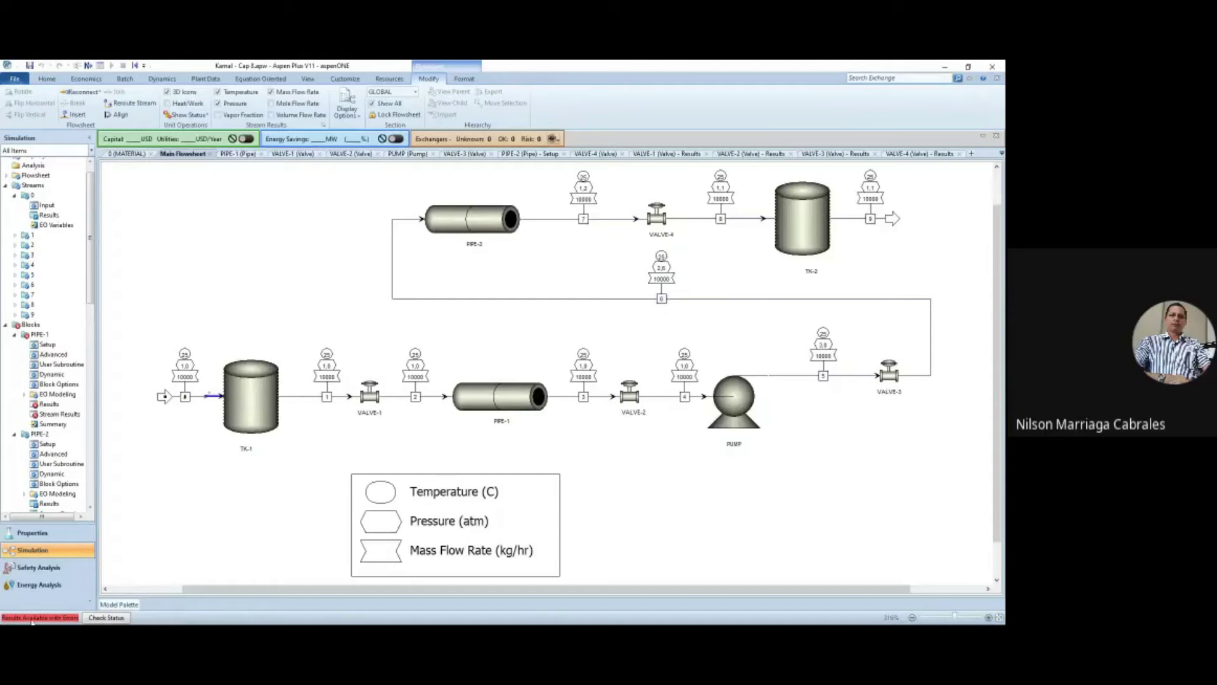
- Check the run status and highlight the Mach number in the error message reported for PIPE-1
left_click(105, 618)
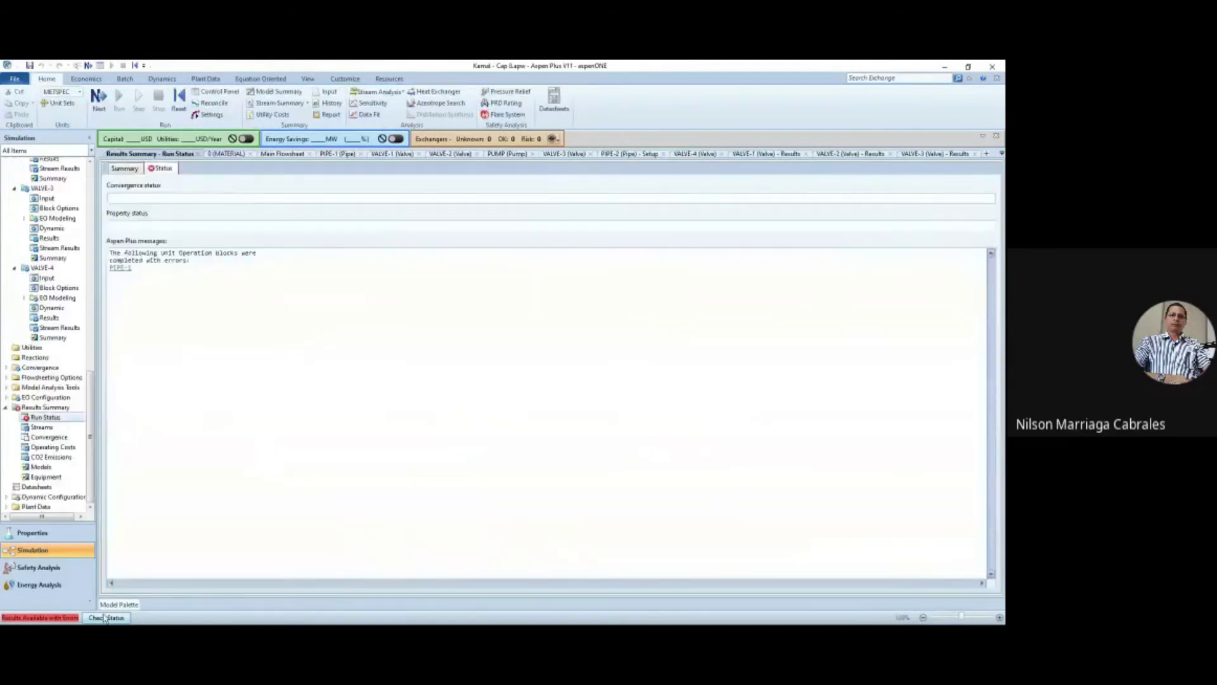
left_click(122, 270)
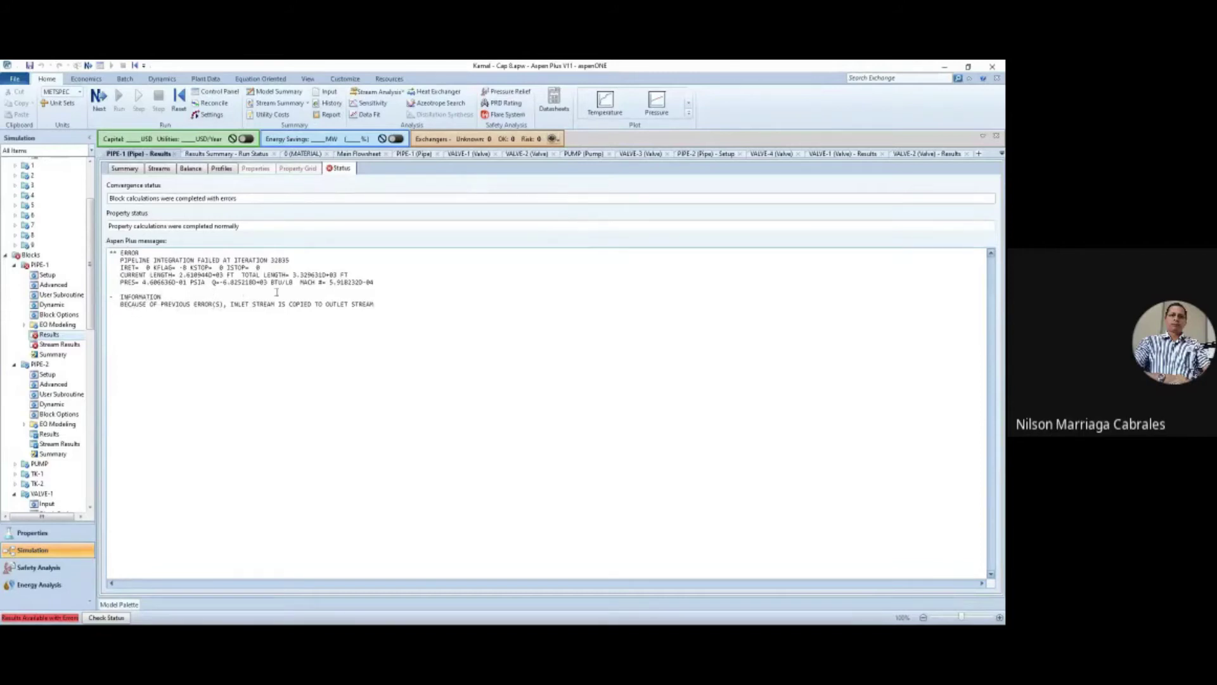
left_click(374, 282, "shift")
left_click(370, 283)
left_click_drag(374, 283, 300, 282)
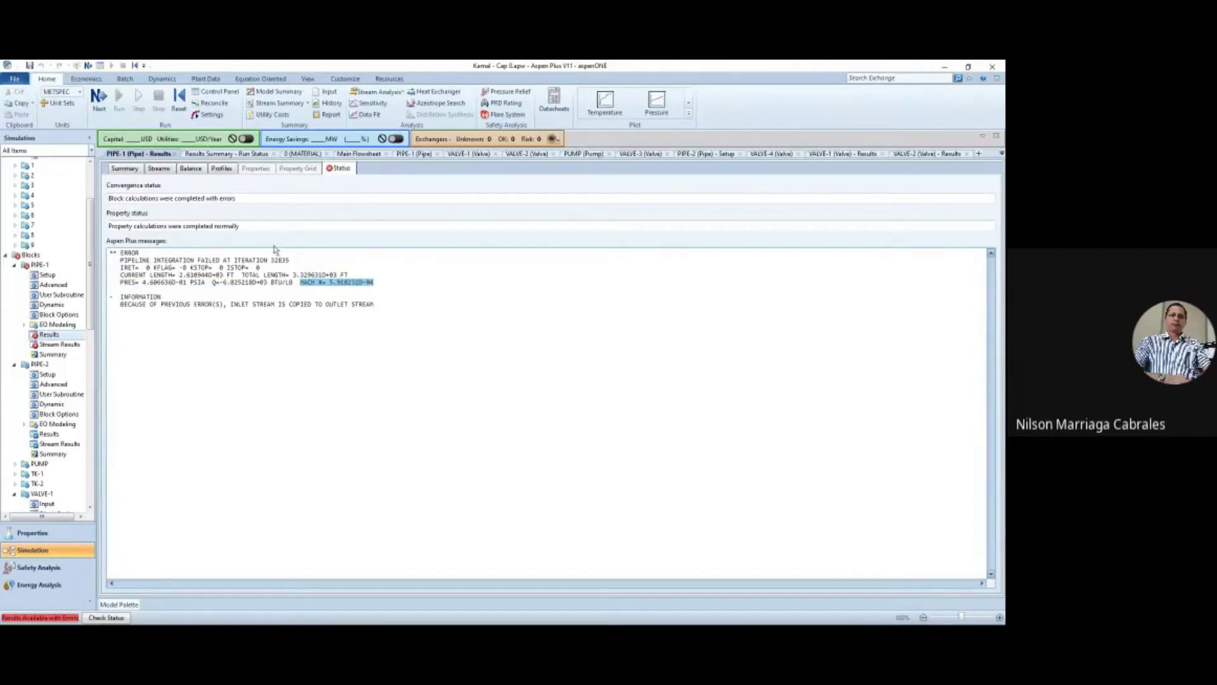
- Examine TK-1, PIPE-1 and PUMP on the main flowsheet
left_click(174, 154)
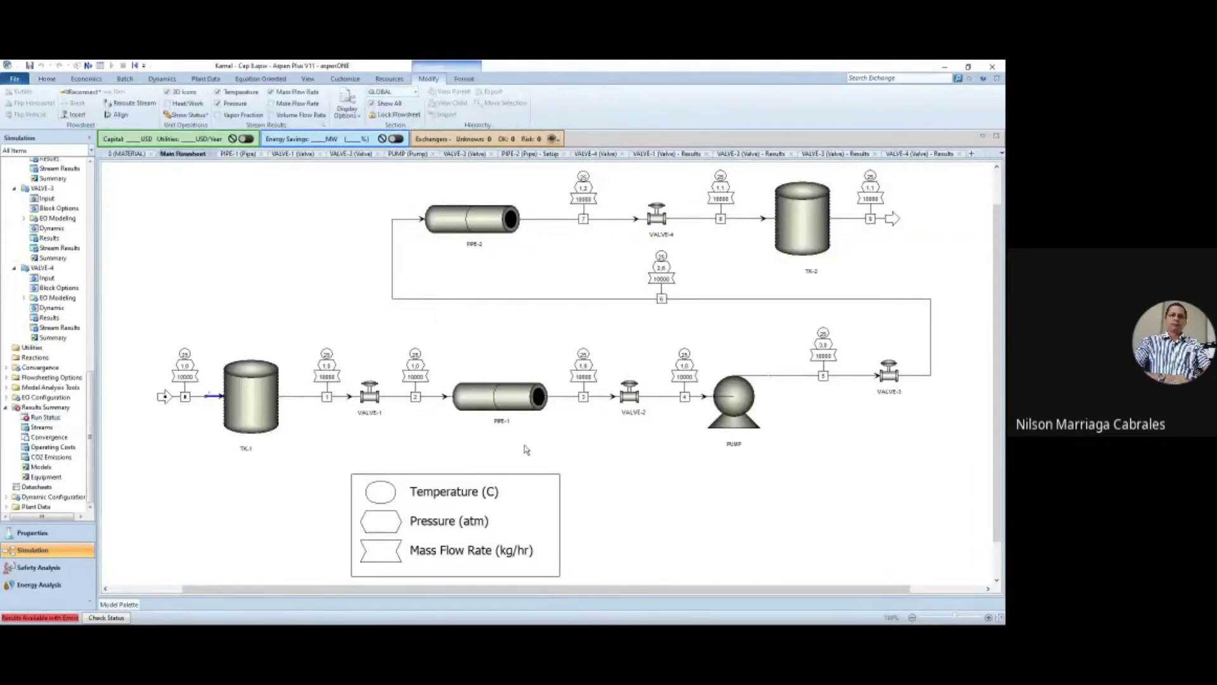
left_click(497, 405)
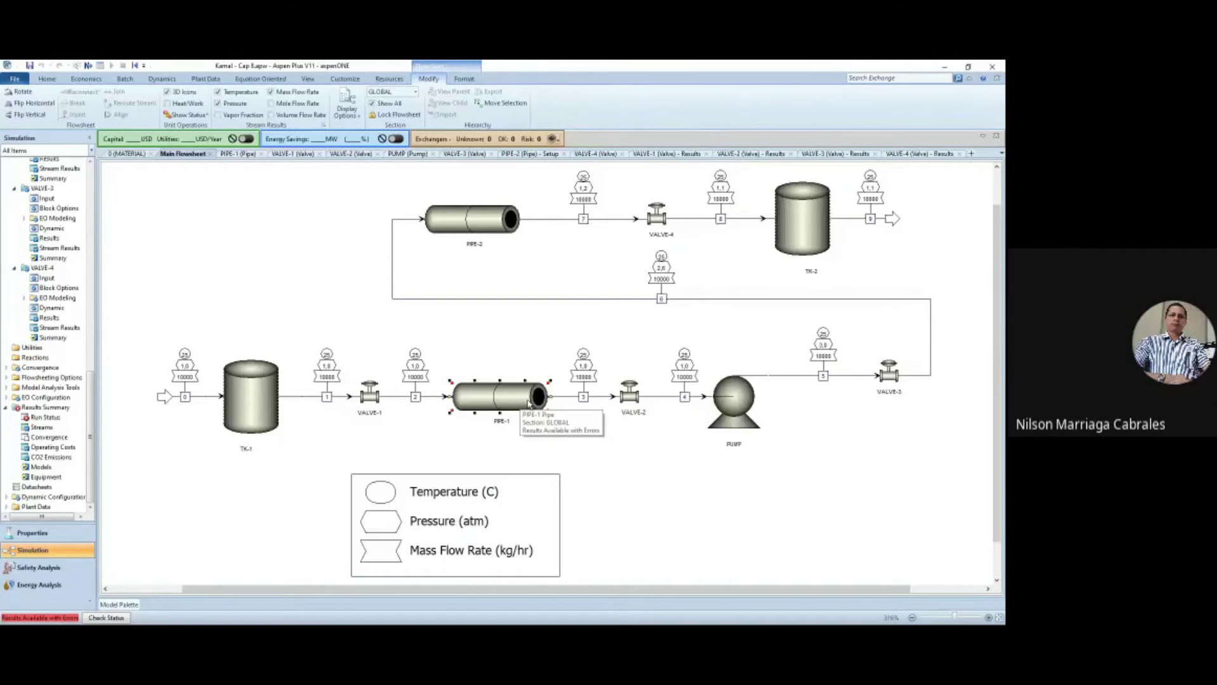
left_click(580, 456)
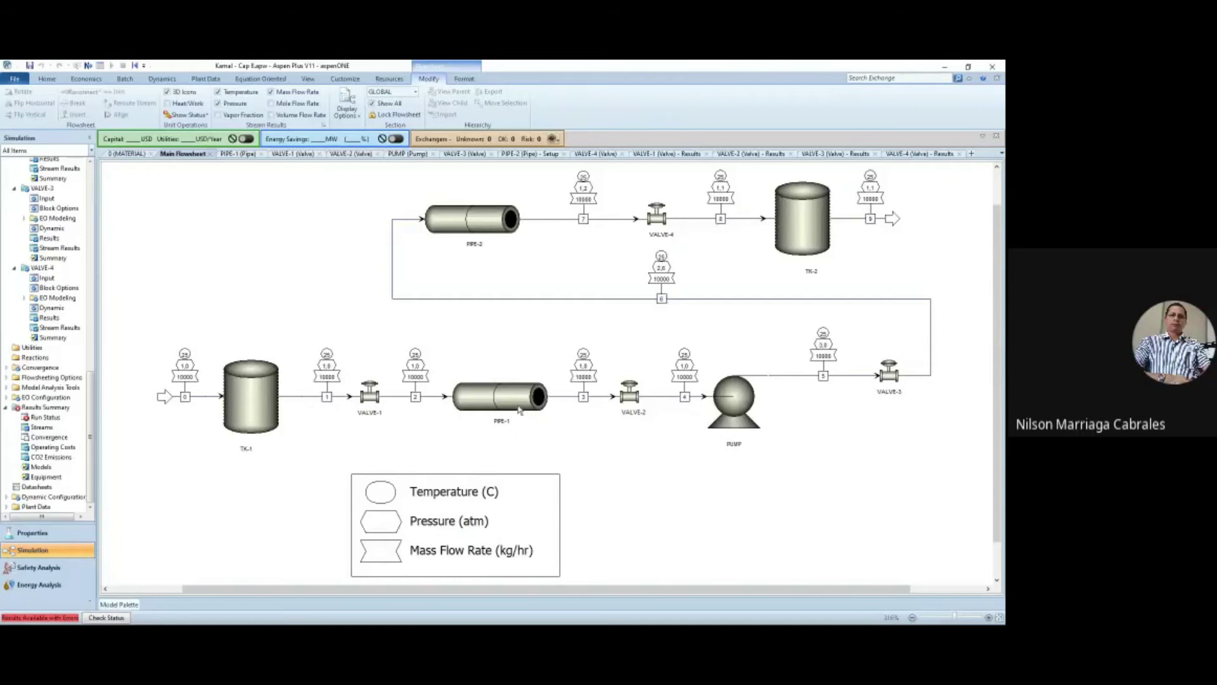
left_click(732, 426)
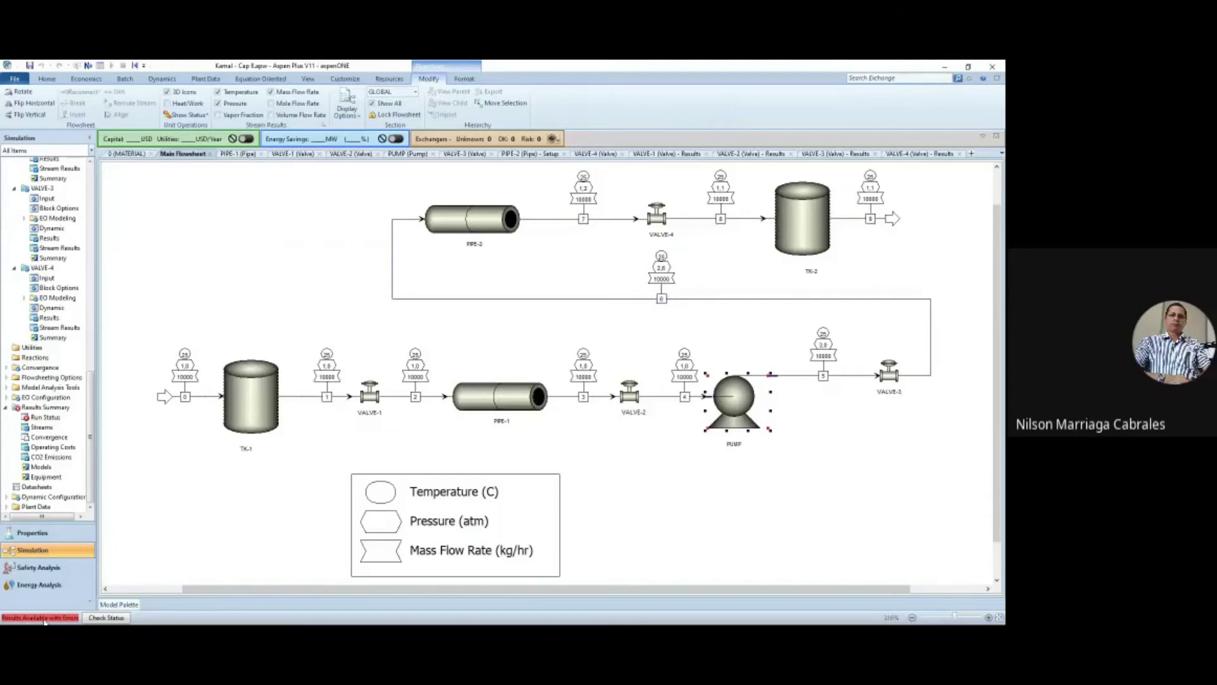
left_click(257, 397)
- Delete the VALVE-2 and VALVE-1 blocks from the flowsheet
left_click(631, 394)
key("Delete")
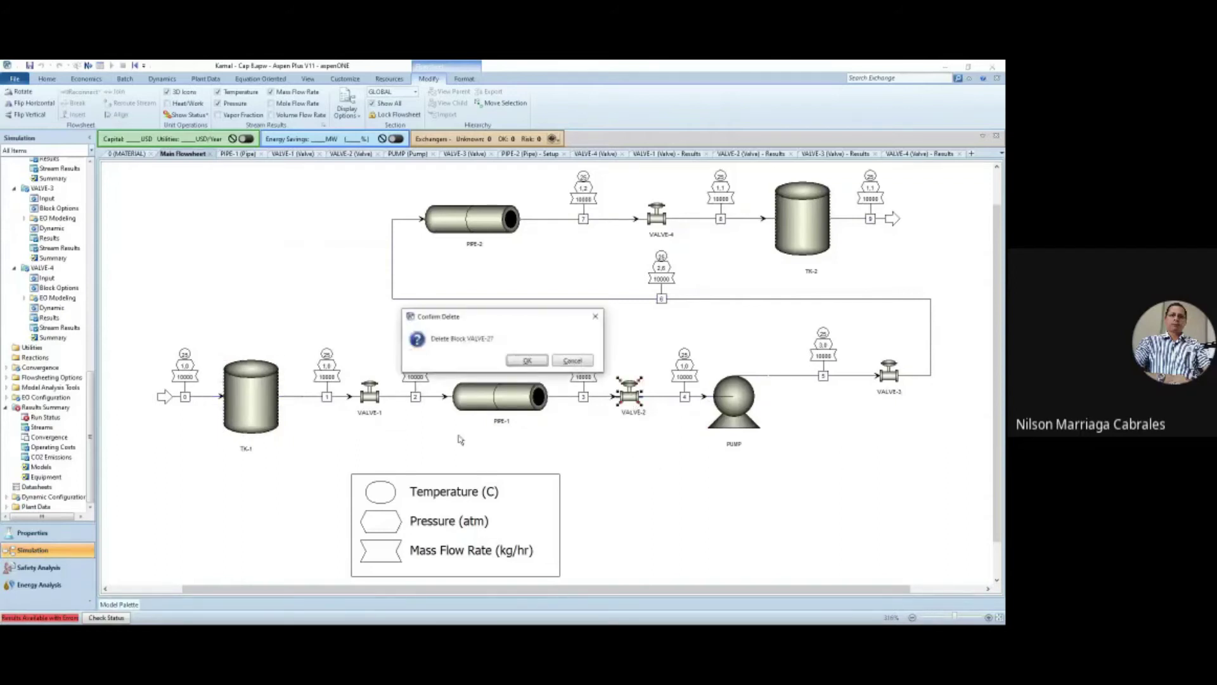
left_click(546, 369)
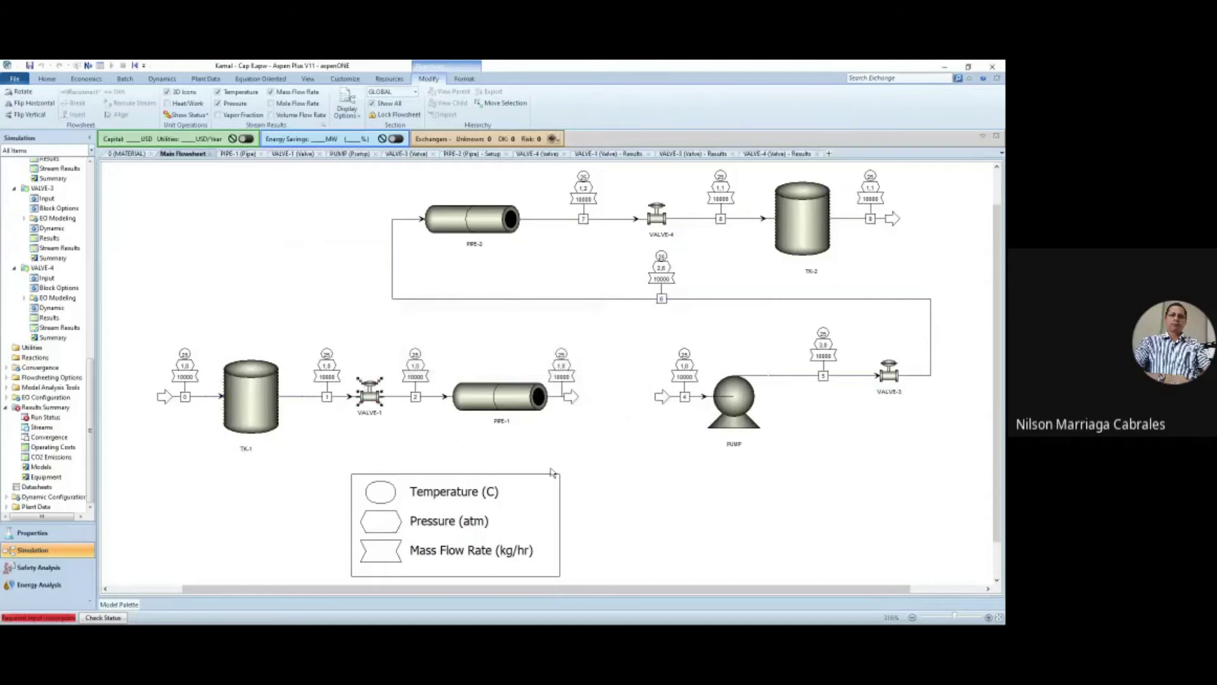
left_click(369, 394)
key("Delete")
left_click(527, 361)
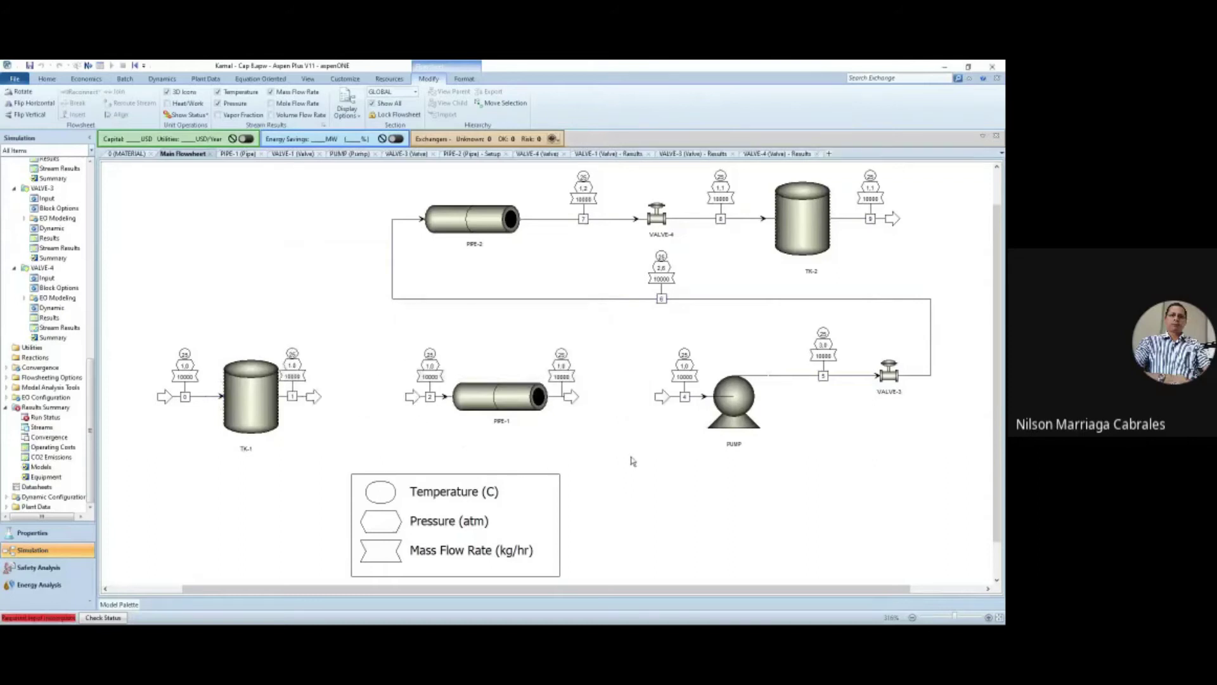
- Delete the disconnected stream 4 before PUMP and stream 2 before PIPE-1
left_click(663, 396)
key("Delete")
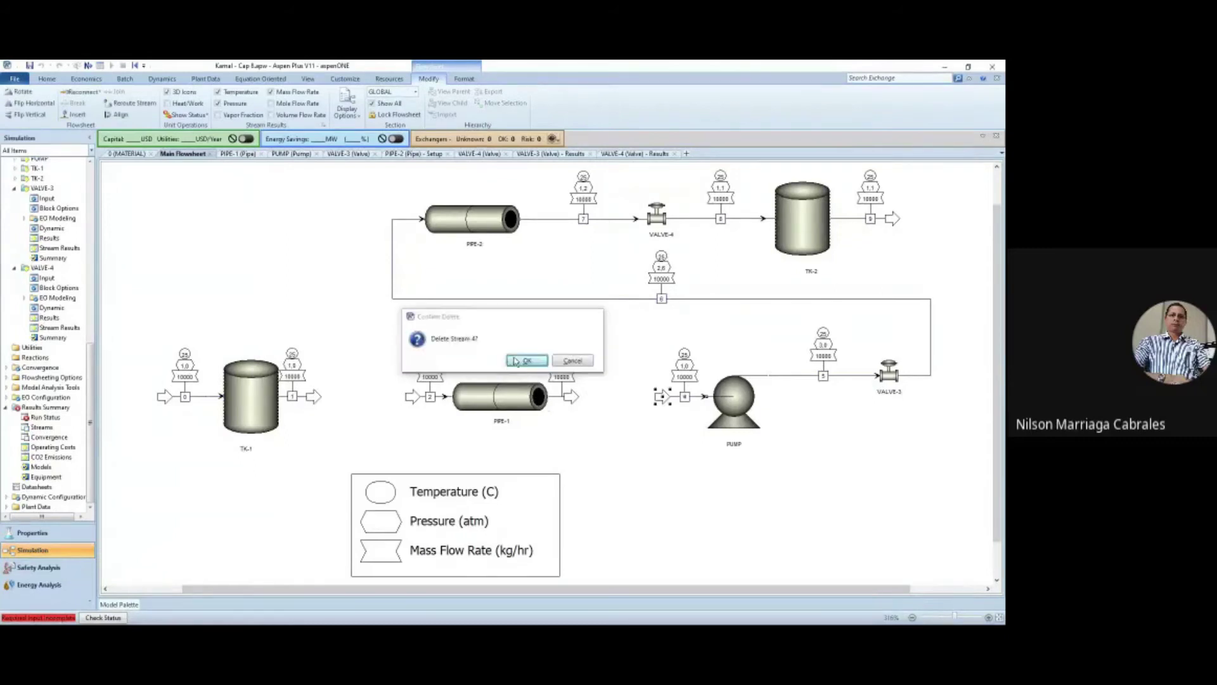
left_click(531, 359)
left_click(412, 397)
key("Delete")
left_click(533, 359)
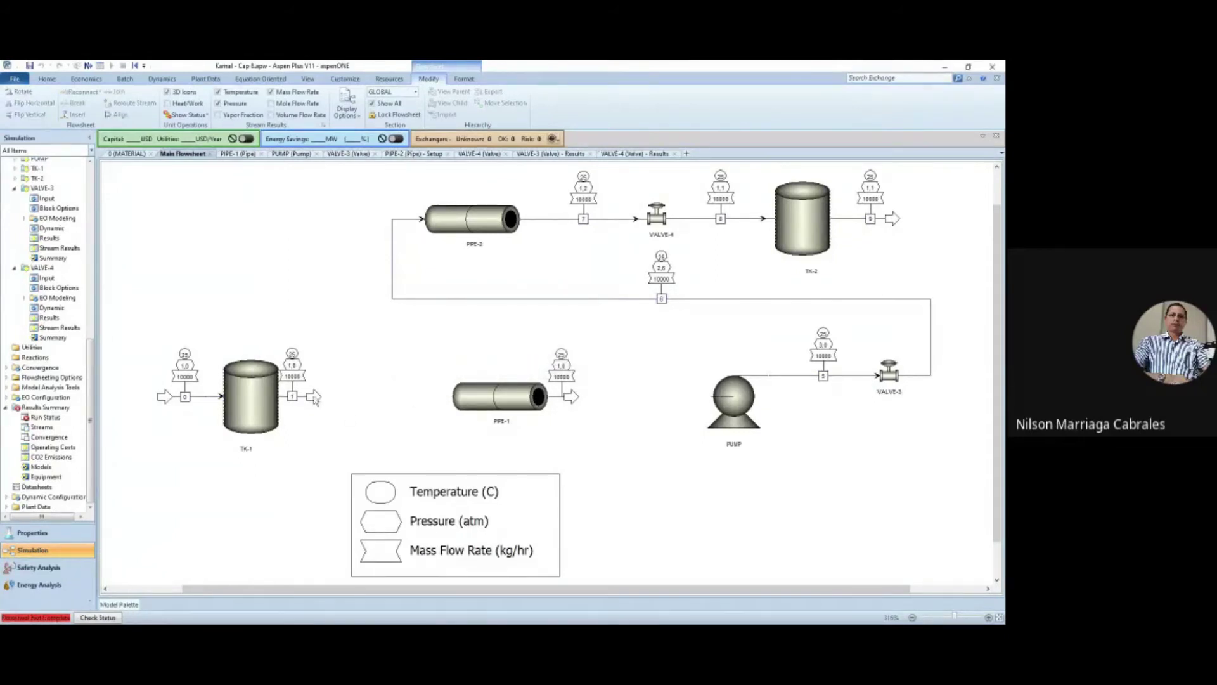
- Connect the TK-1 outlet stream 1 to PIPE-1 and the PIPE-1 outlet stream 3 to PUMP
left_click(317, 399)
left_click_drag(316, 398, 452, 397)
left_click_drag(575, 400, 710, 397)
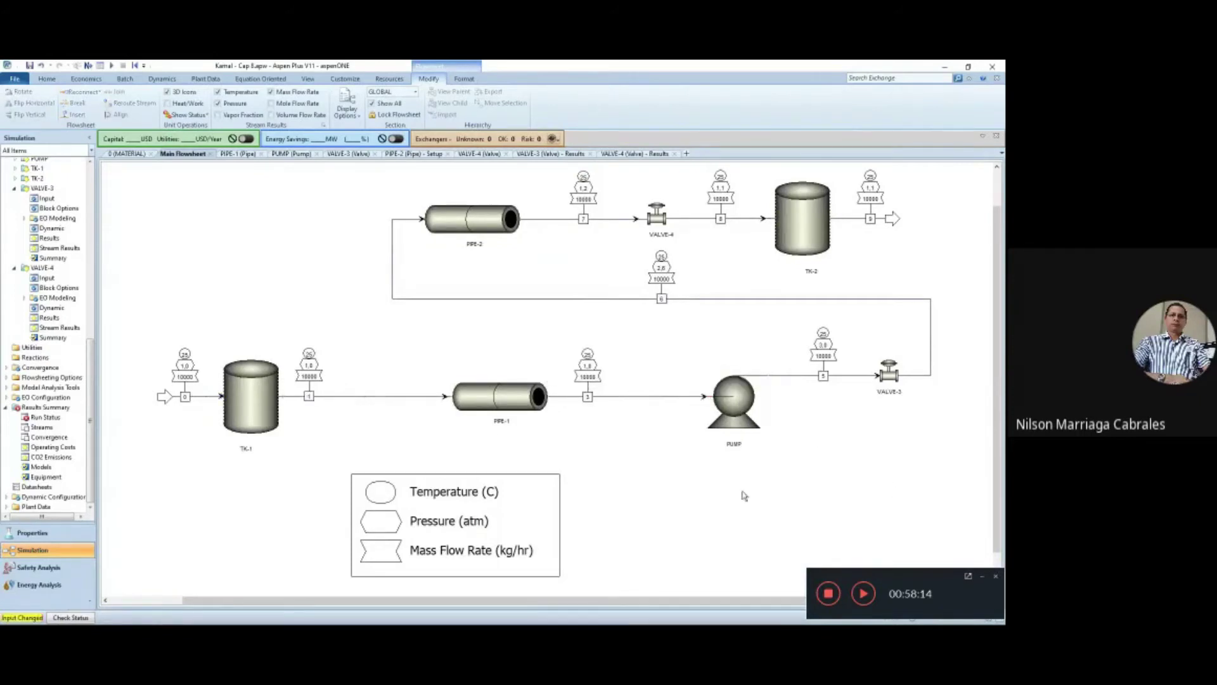
- Set the pipe rise of PIPE-1 to -6 meter in its pipe parameters
double_click(501, 396)
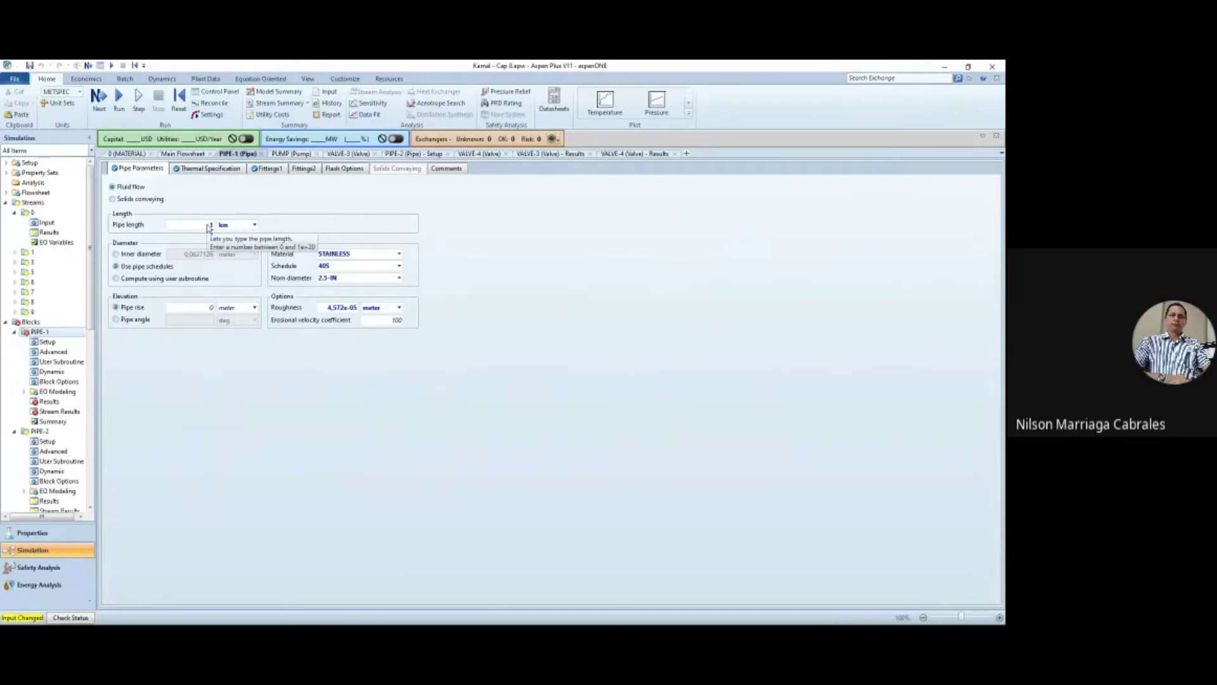
left_click(187, 156)
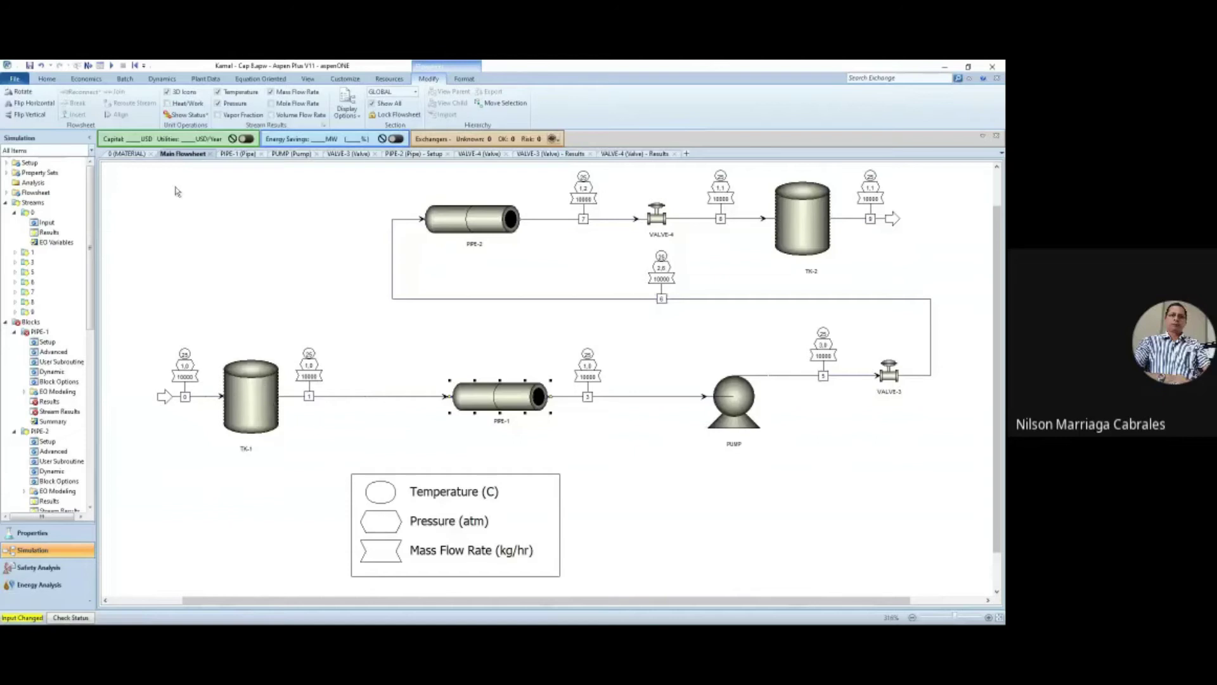
left_click(244, 155)
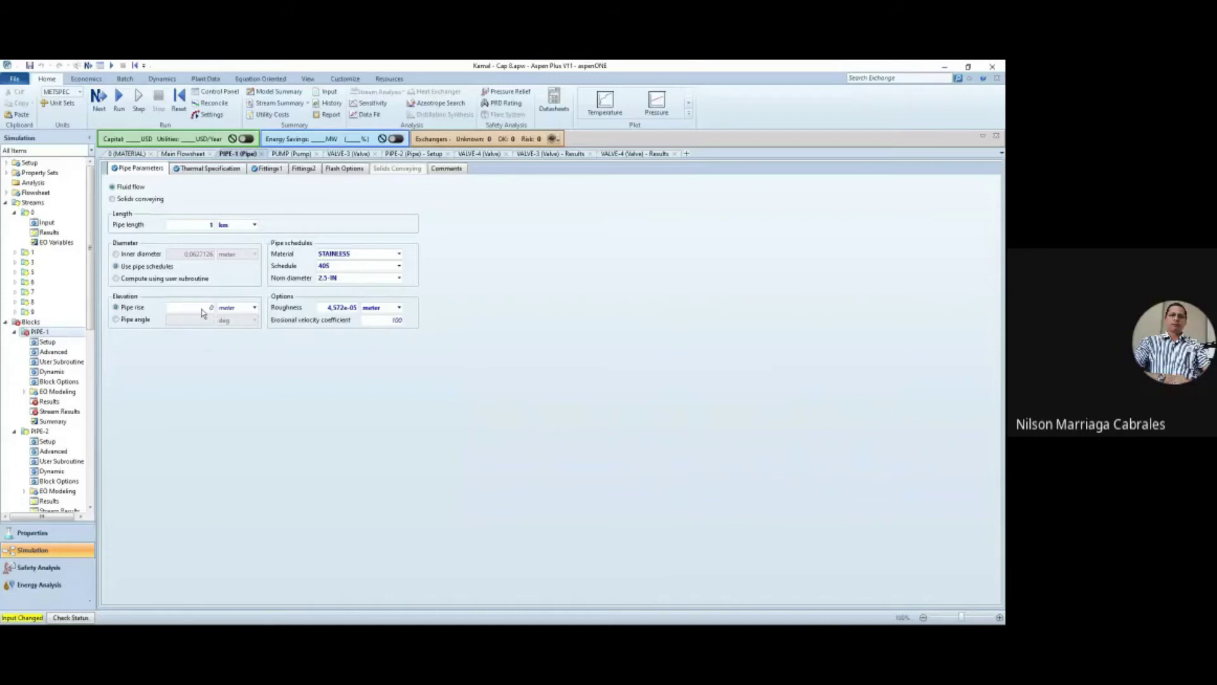
left_click(202, 310)
type("-6")
left_click(263, 365)
- Edit the roughness value of PIPE-1 and close the input form of stream 0
left_click(329, 310)
key("BackSpace")
key("BackSpace")
key("BackSpace")
type(".94")
key("Return")
left_click(150, 154)
- Move the temperature, pressure and mass flow legend to the area below PUMP and VALVE-3
left_click(238, 413)
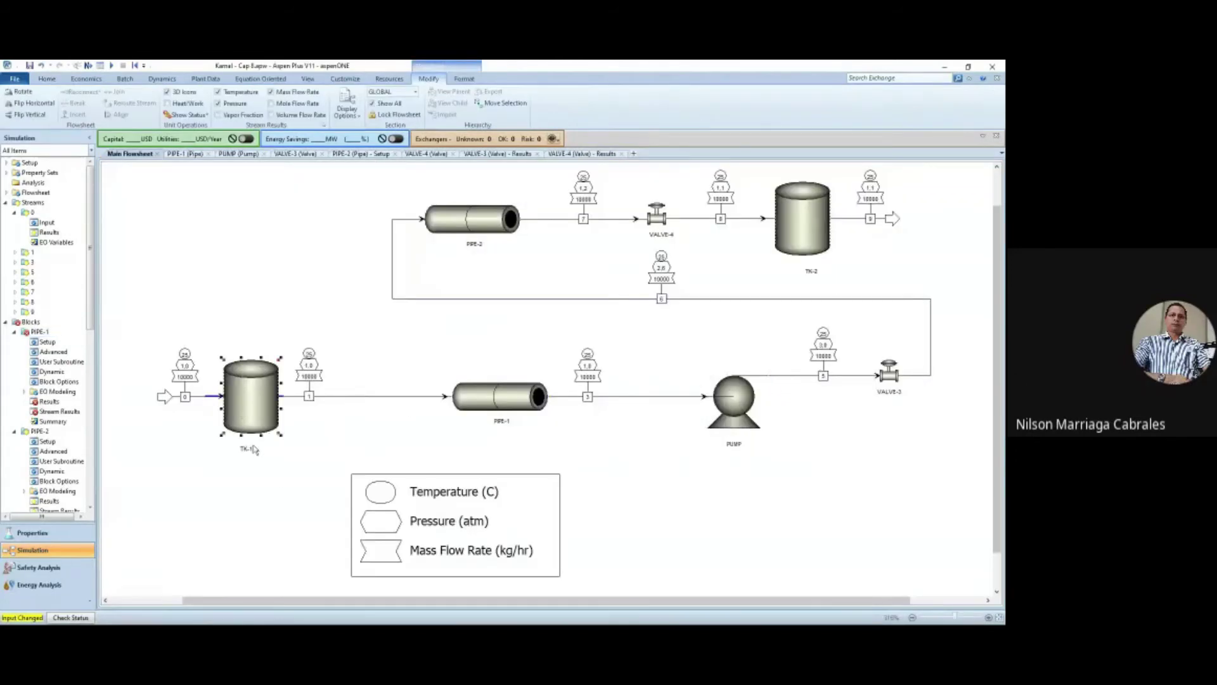
left_click(751, 406)
left_click(364, 407)
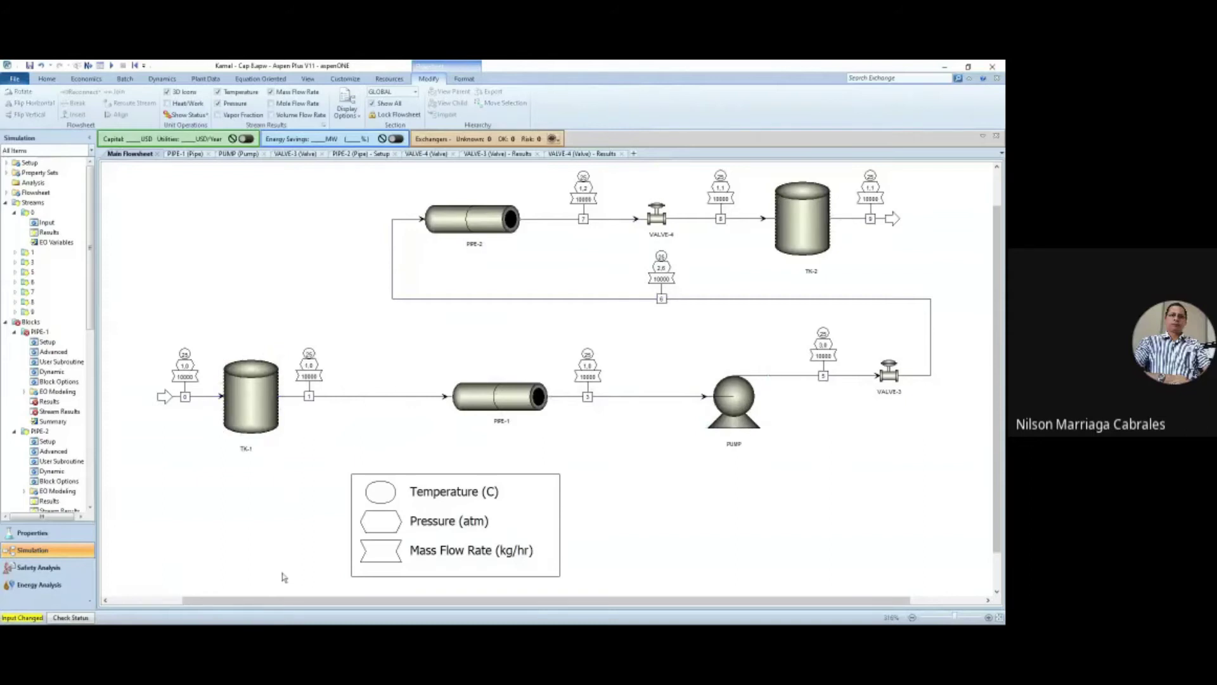
left_click_drag(546, 523, 976, 515)
- Break stream 1 before PIPE-1 and stream 3 before PUMP, moving the free end of stream 1 below its line
left_click(397, 397)
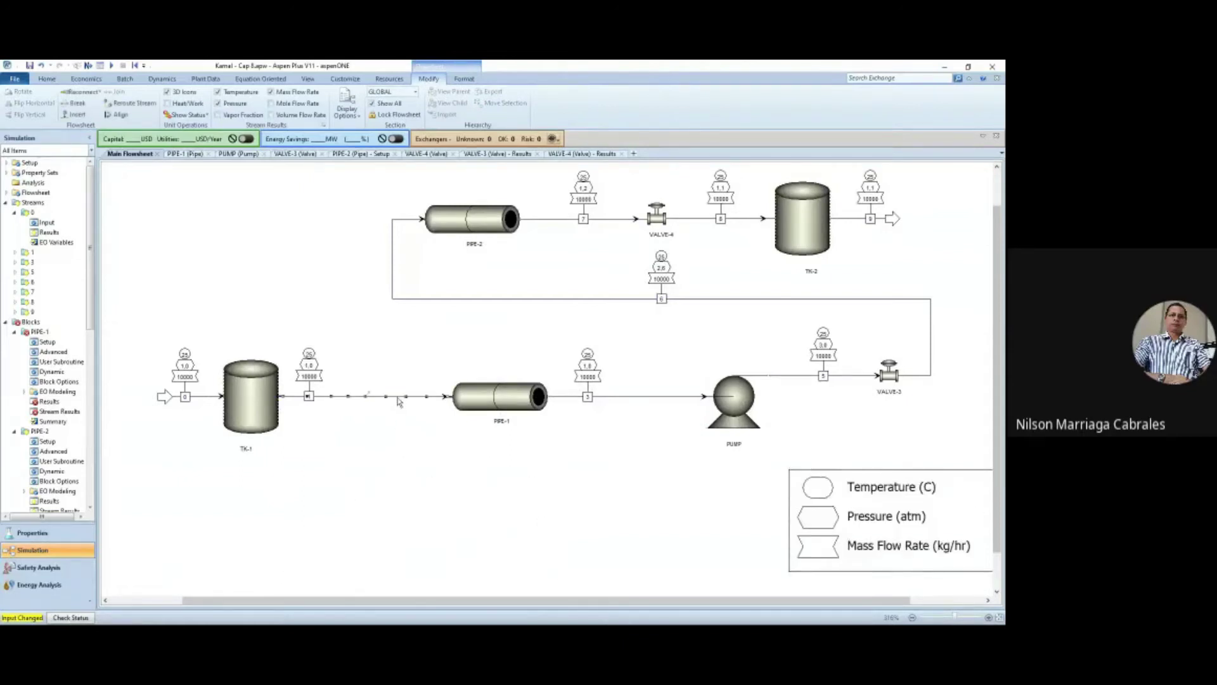
right_click(399, 400)
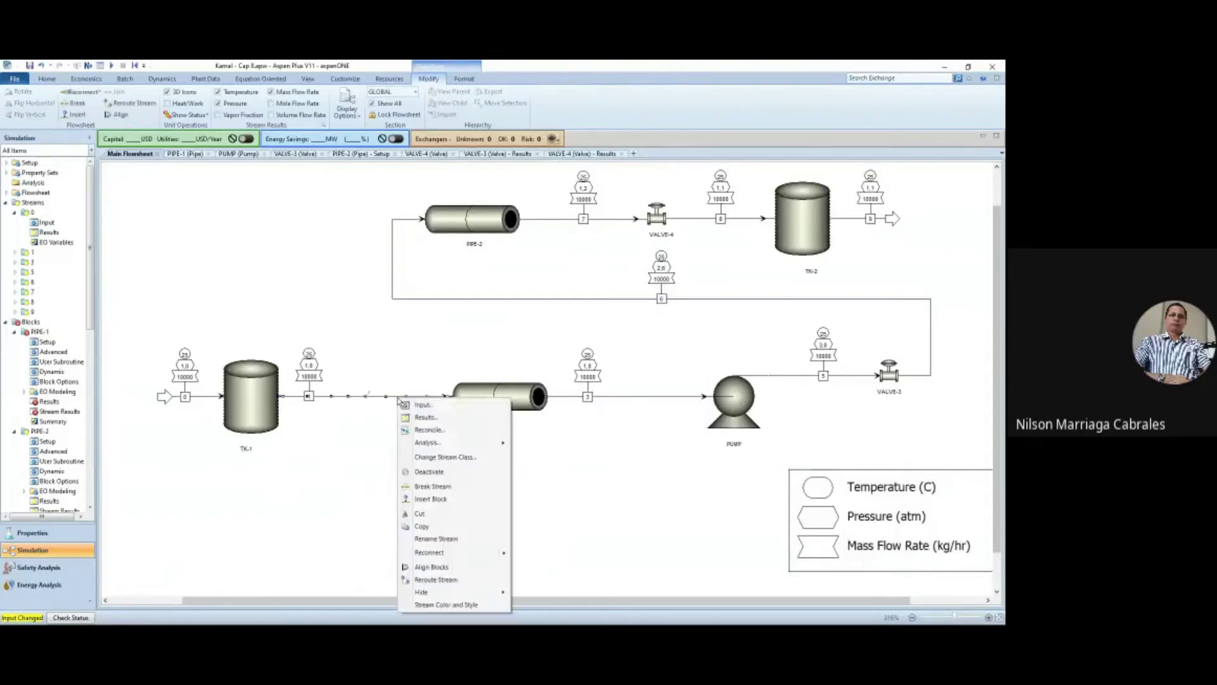
left_click(442, 487)
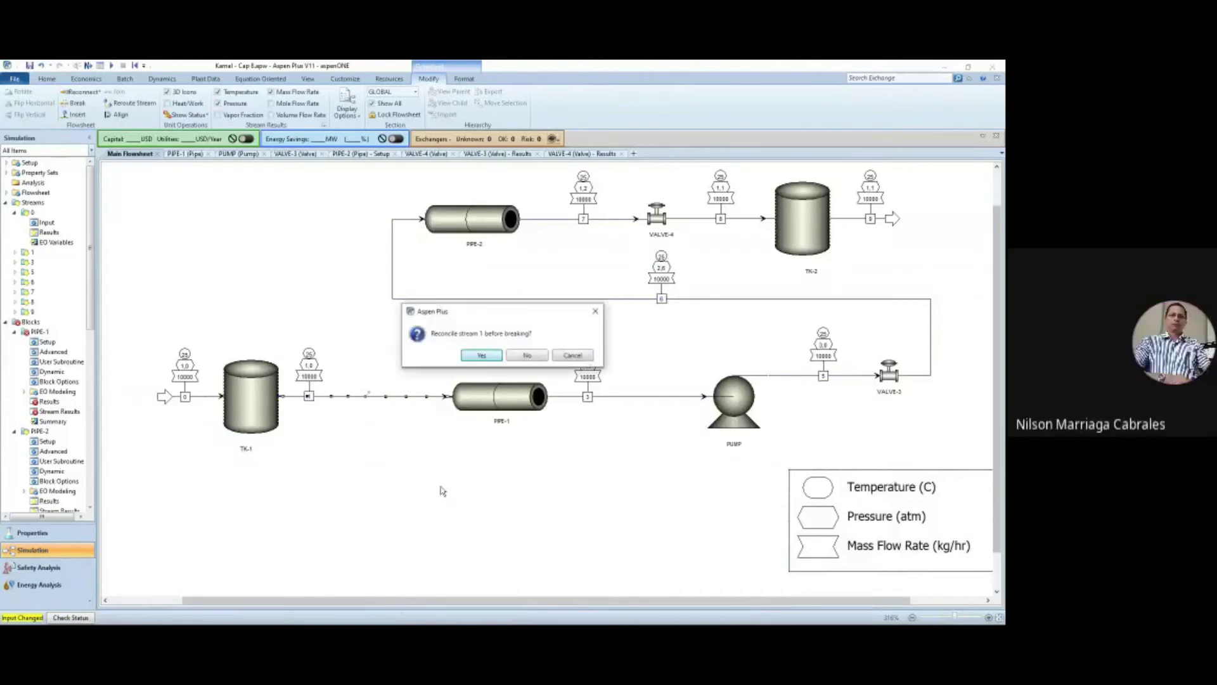
left_click(484, 355)
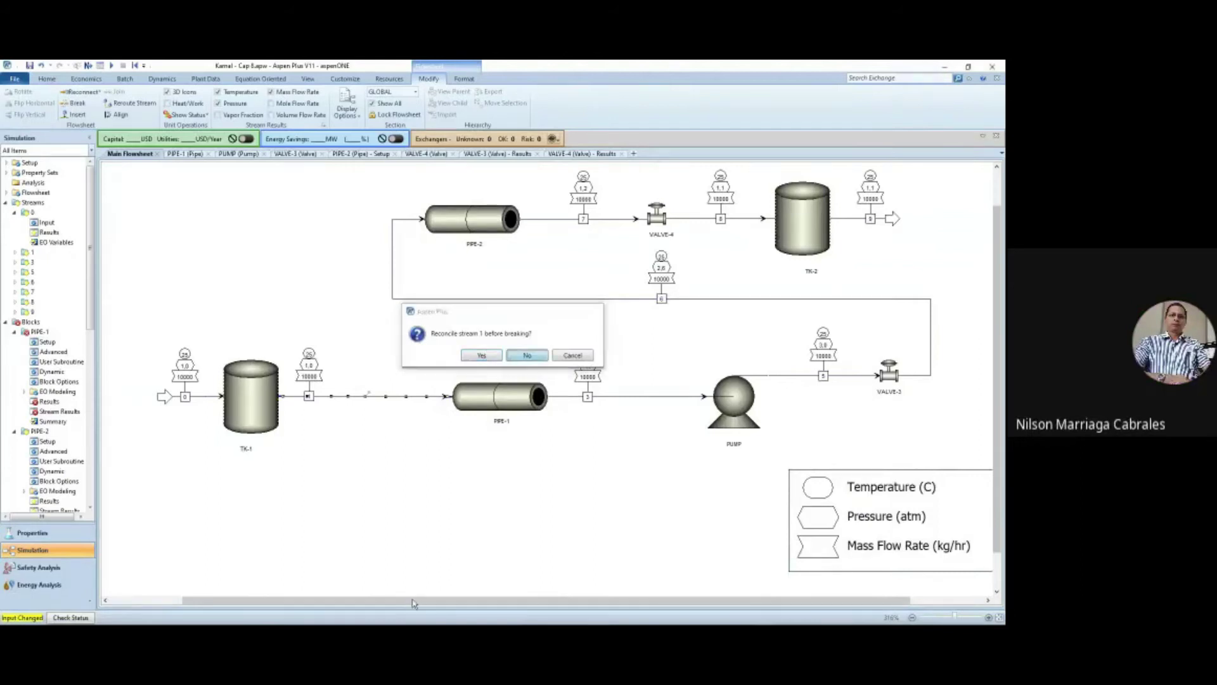
left_click_drag(414, 398, 358, 433)
right_click(644, 397)
left_click(703, 489)
left_click(482, 355)
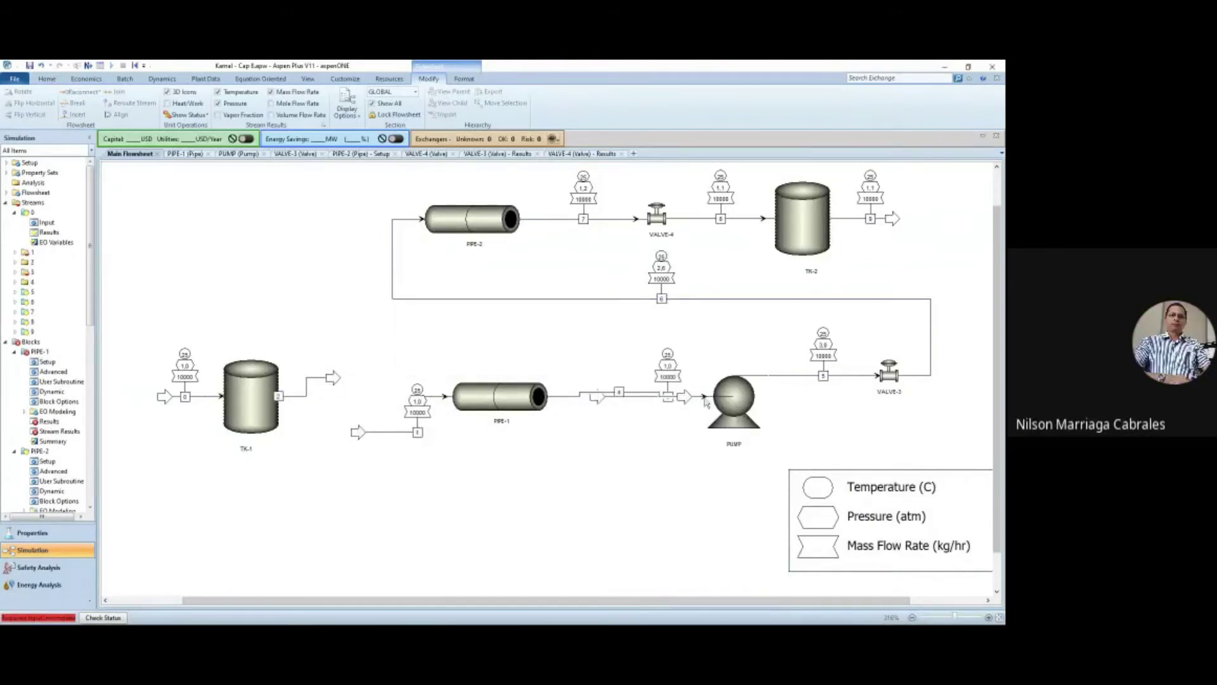
- Detach stream 5 from VALVE-3, move PUMP out of the line, and link PIPE-1 to VALVE-3 with stream 4
left_click_drag(734, 402, 589, 507)
right_click(841, 375)
mouse_move(856, 531)
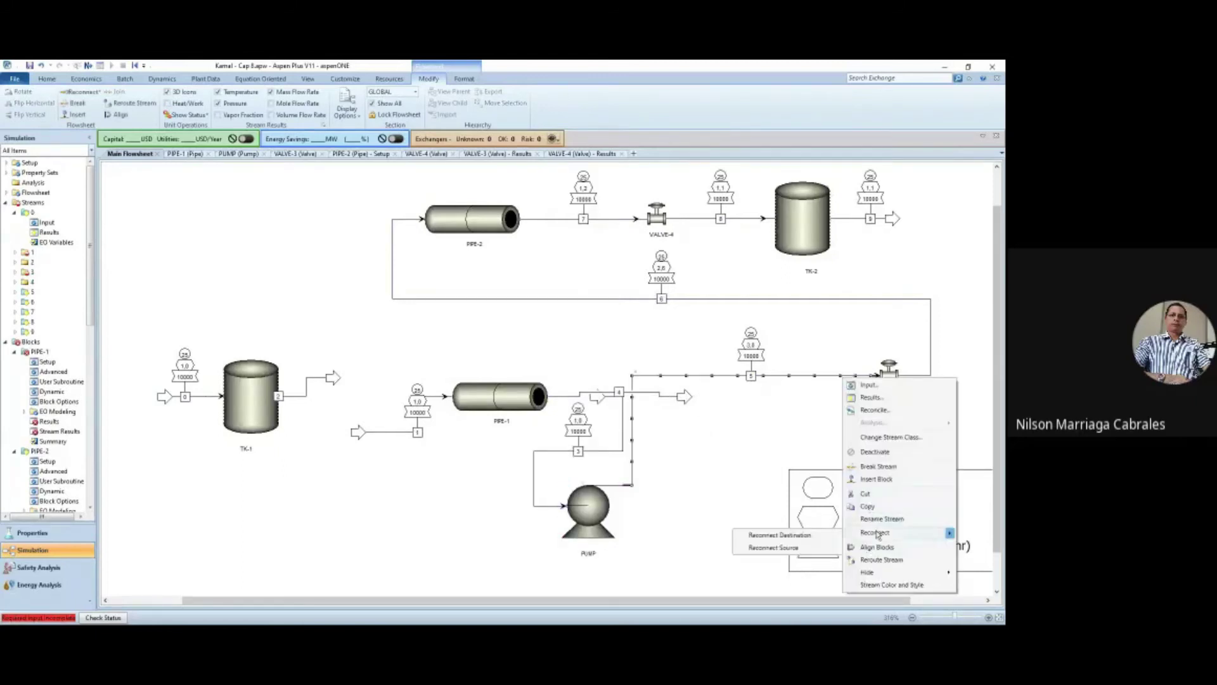
left_click(749, 539)
left_click(625, 484)
left_click_drag(501, 396, 879, 376)
- Delete streams 3 and 5 at PUMP and move the free inlet end of stream 1 closer to PIPE-1
left_click(622, 431)
key("Delete")
key("Return")
left_click_drag(364, 433, 527, 391)
left_click(722, 501)
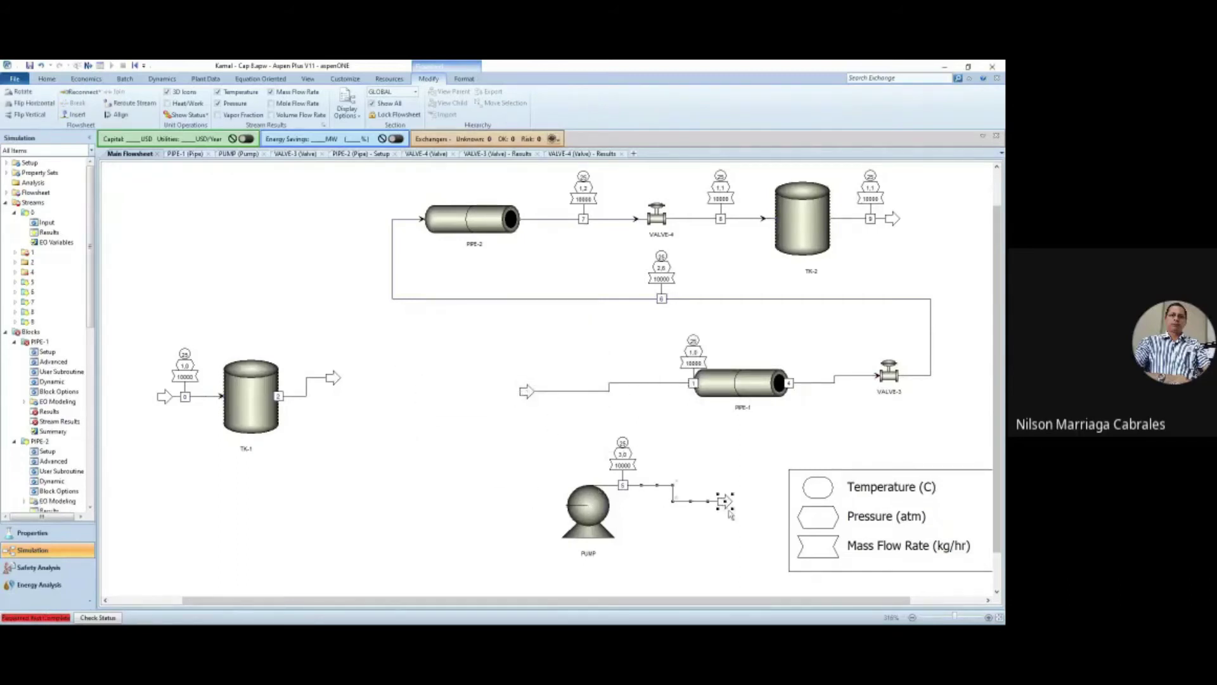
key("Delete")
key("Return")
- Place PUMP beside TK-1, connect stream 2 to its inlet, and join its outlet to PIPE-1 with stream 1
left_click_drag(589, 507, 415, 393)
left_click_drag(335, 380, 388, 391)
left_click_drag(527, 391, 420, 371)
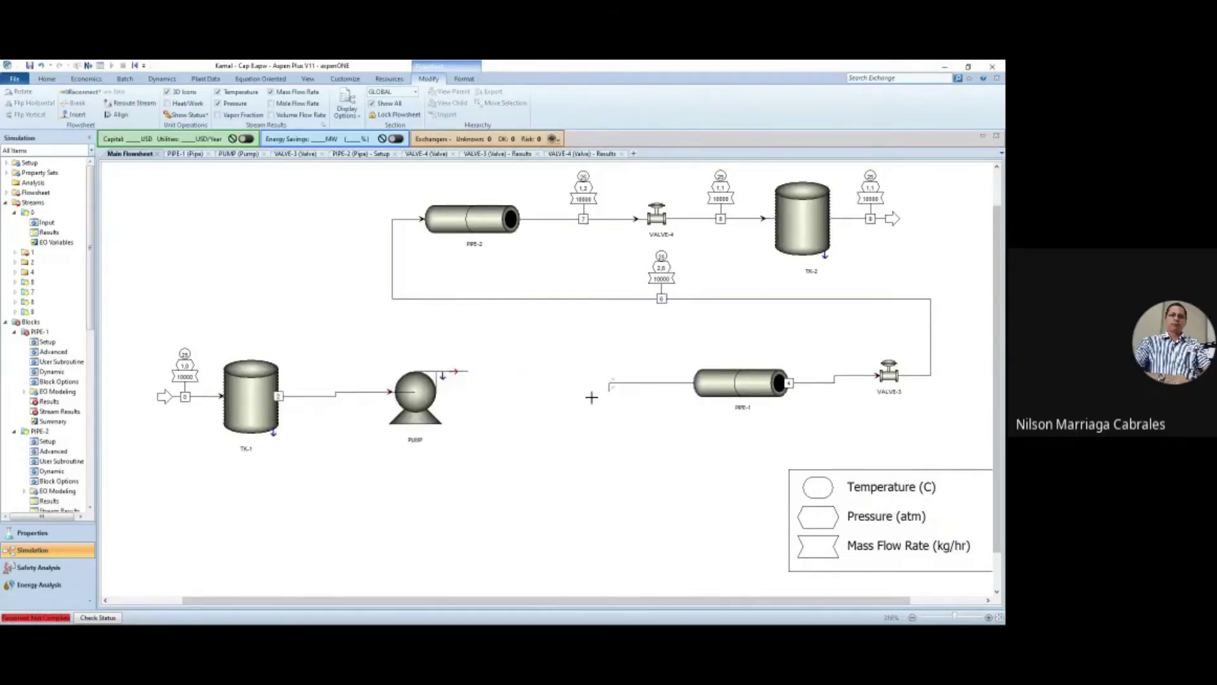
- Align the blocks from TK-1 to VALVE-3 and move the legend to the space below PUMP and PIPE-1
left_click_drag(139, 339, 930, 450)
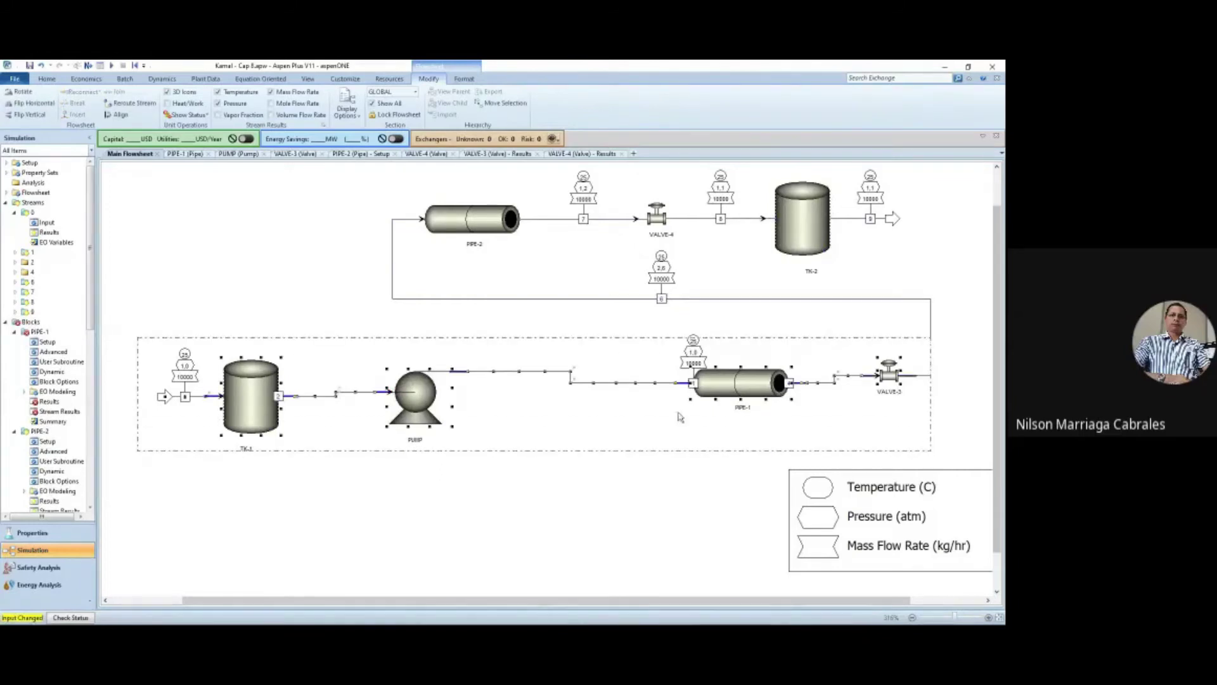
left_click(118, 114)
left_click(486, 511)
left_click_drag(937, 554, 664, 558)
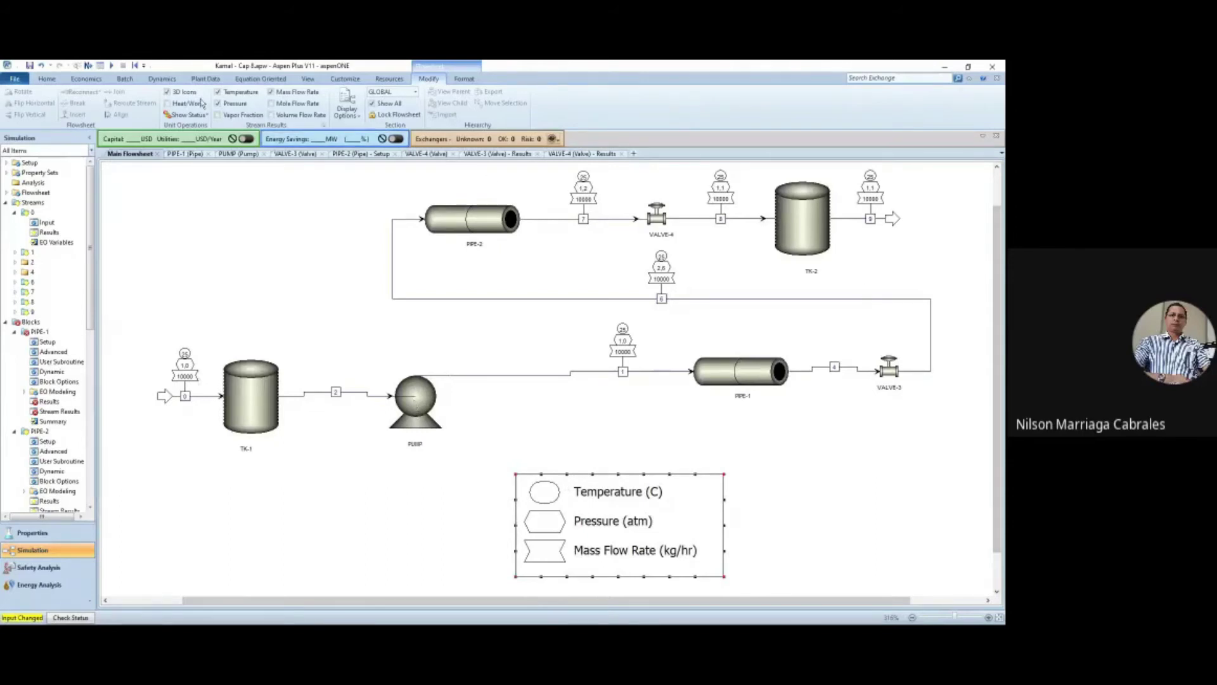
- Run the simulation of the rearranged flowsheet and move PIPE-1 closer to PUMP
left_click(113, 65)
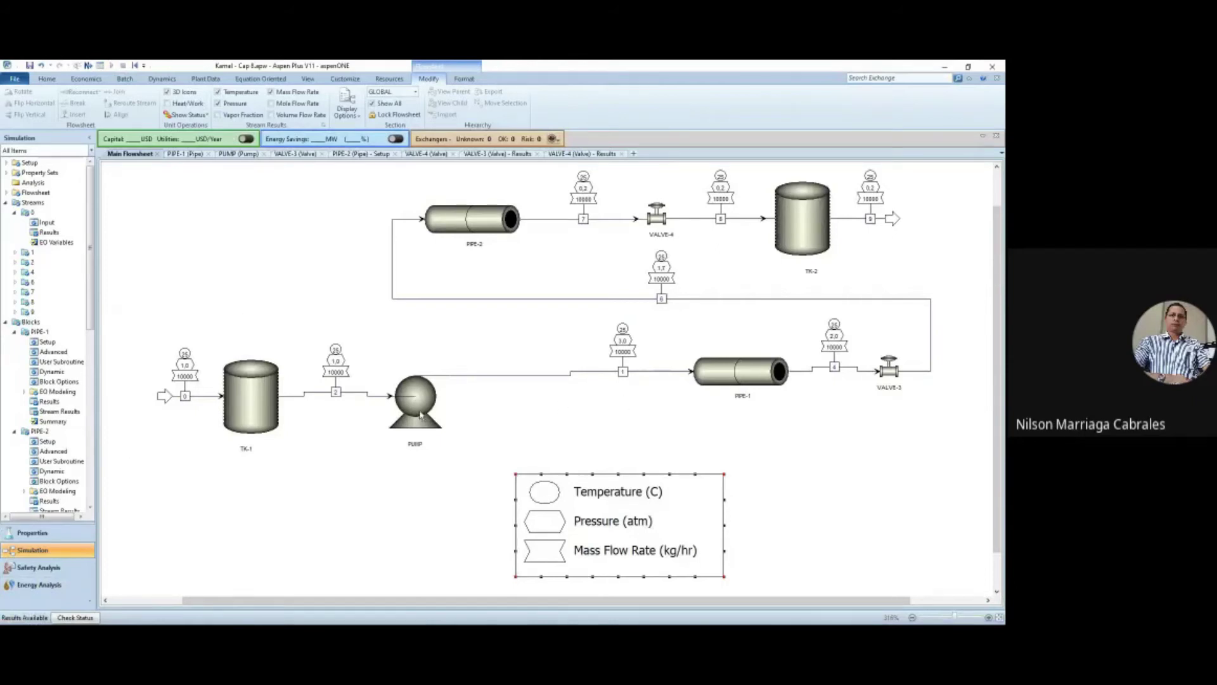
left_click(281, 399)
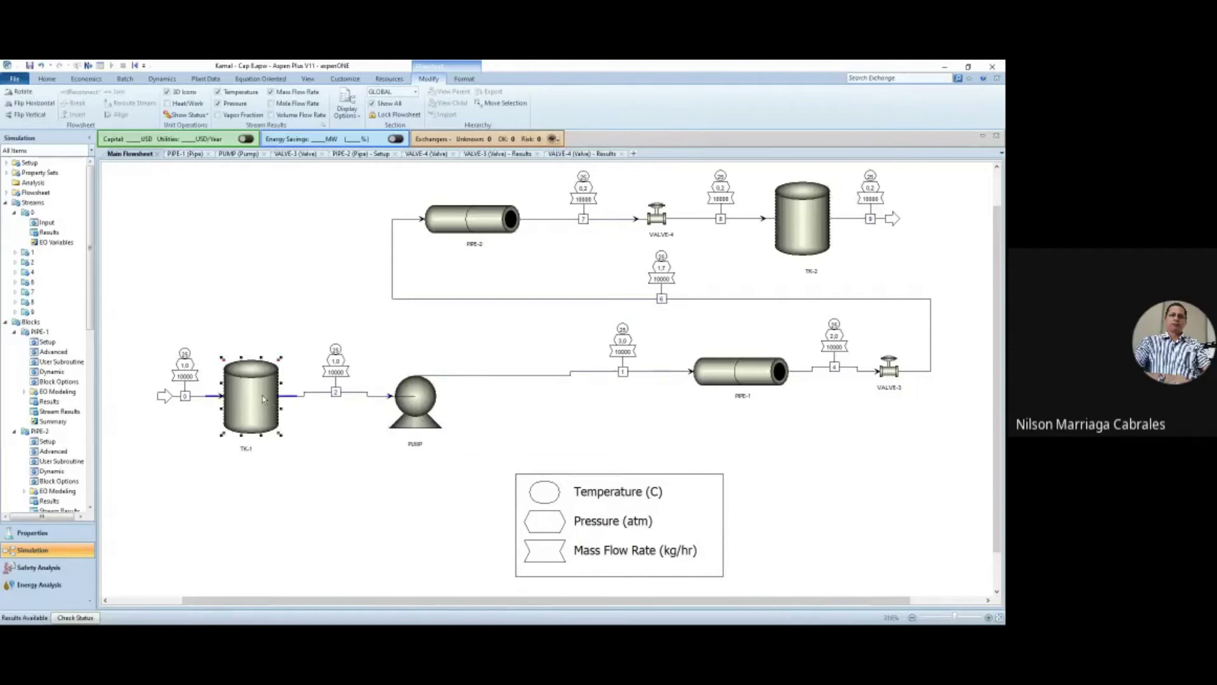
left_click(435, 399)
left_click(761, 373)
left_click_drag(745, 376, 697, 376)
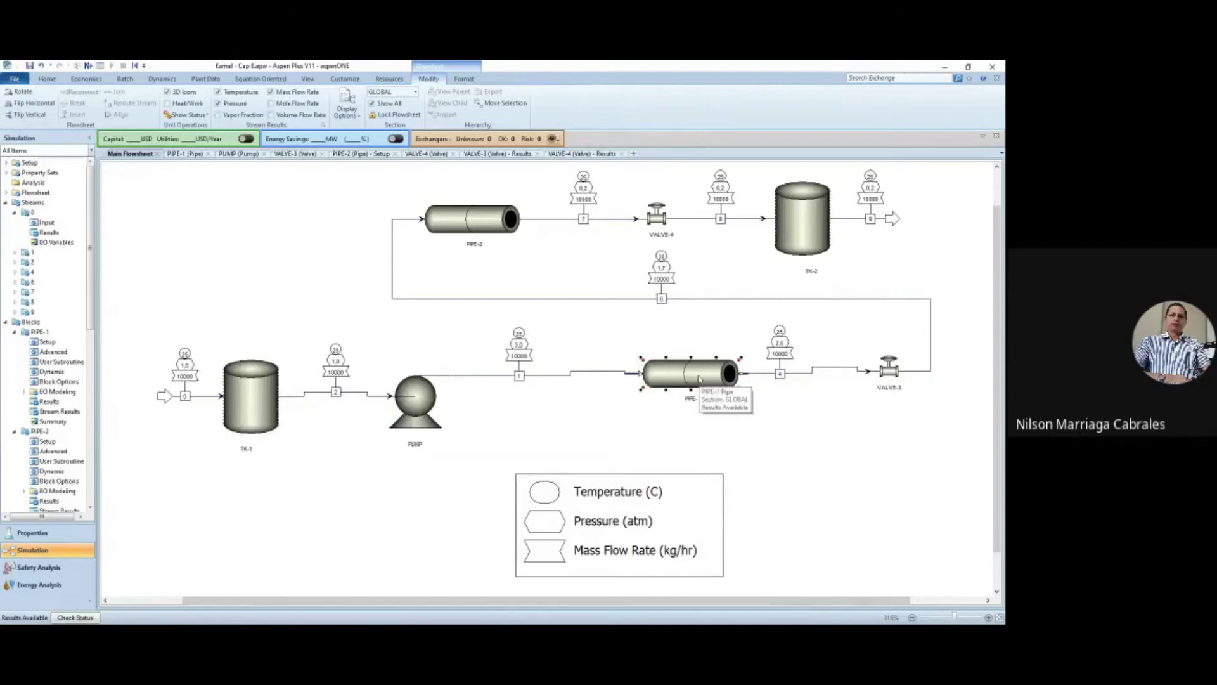
- Change the roughness in the pipe parameters of PIPE-2 and return to the main flowsheet
double_click(471, 220)
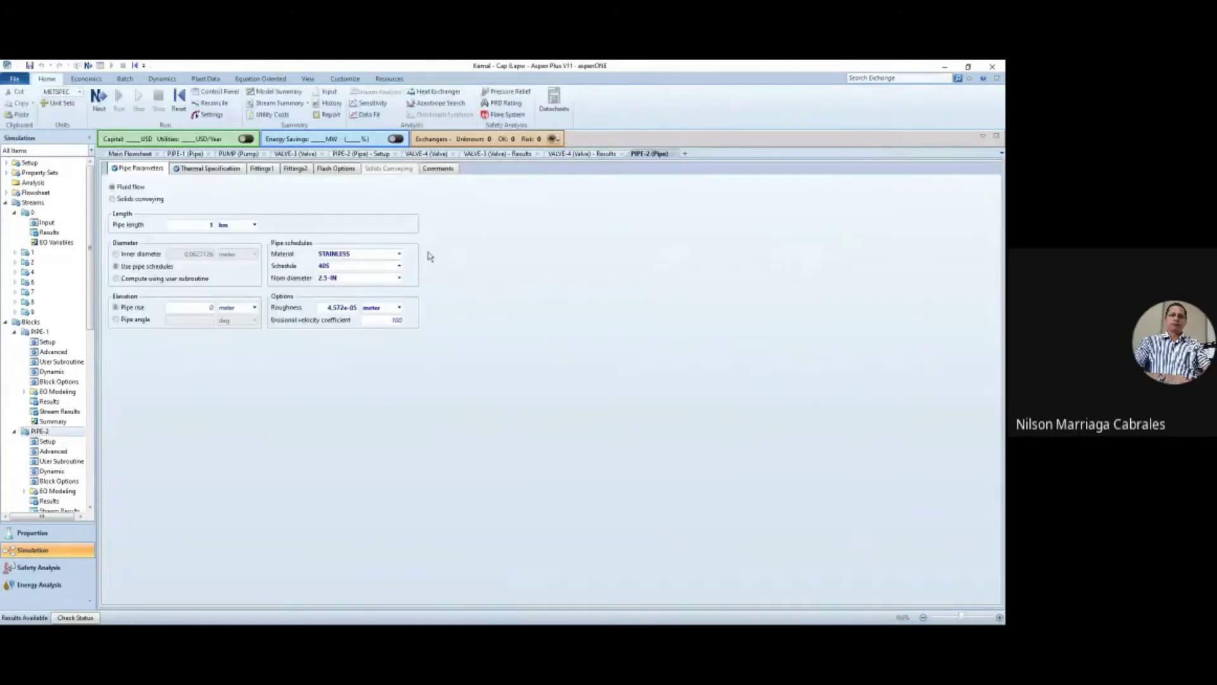
left_click(336, 308)
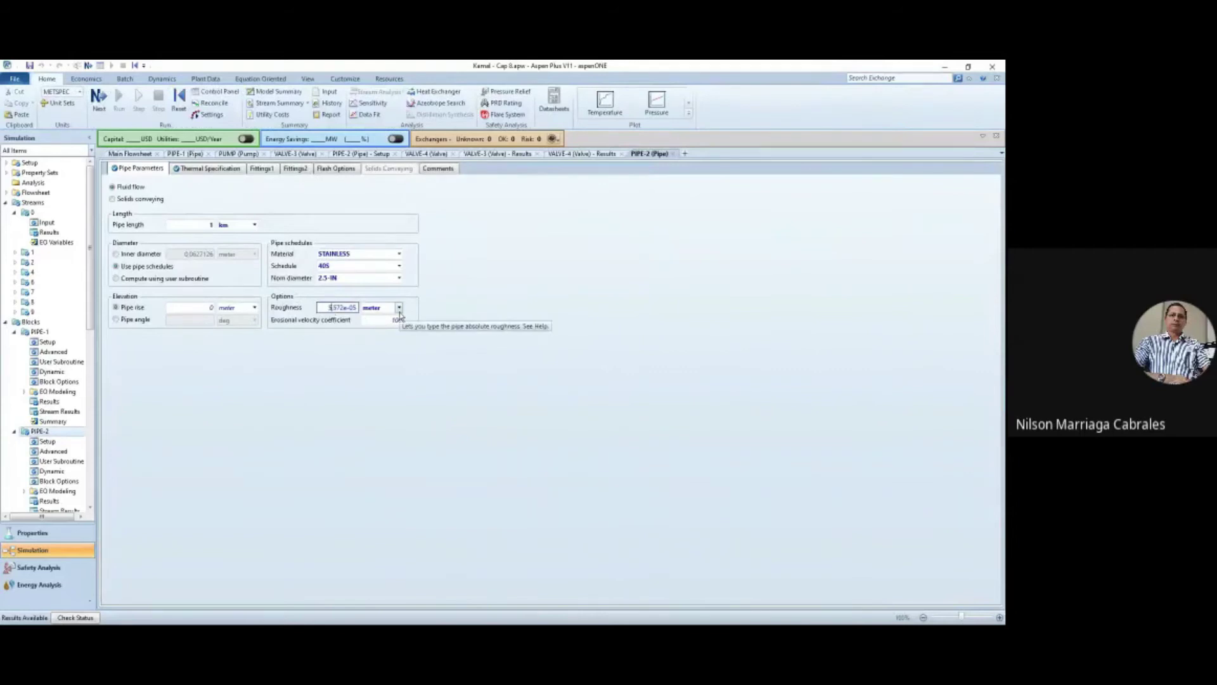
key("Return")
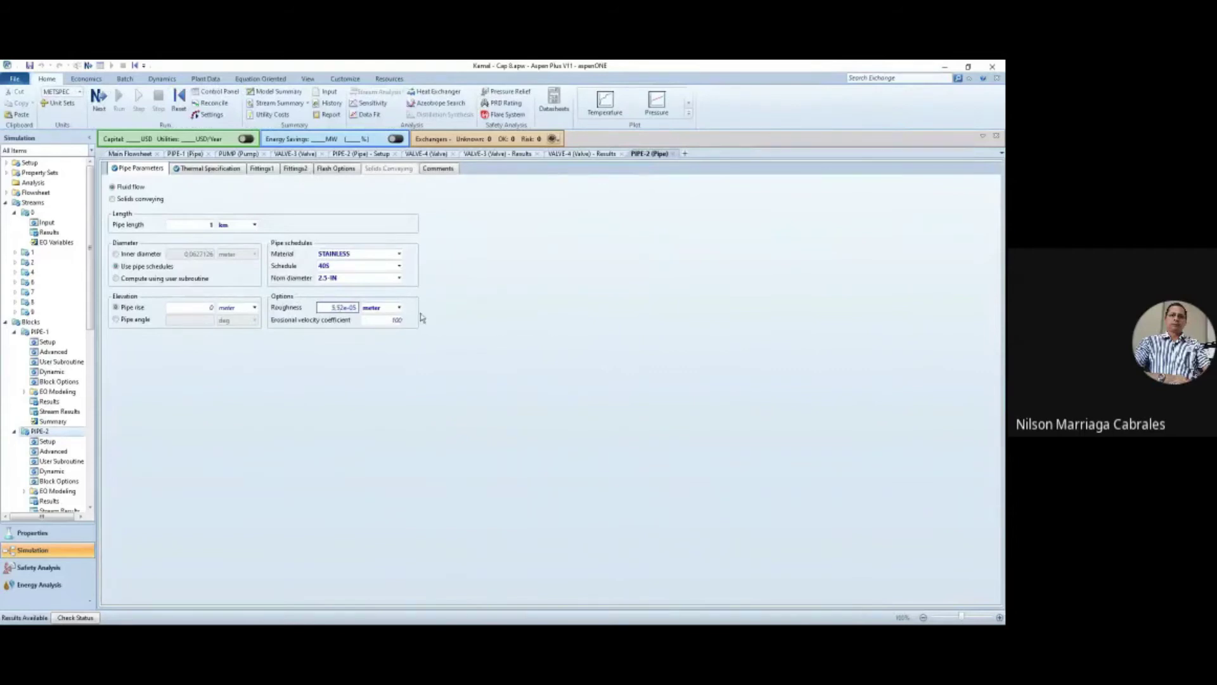
left_click(140, 155)
- Check the results summary of PIPE-1 with its frictional pressure drop displayed in psi
left_click(657, 216)
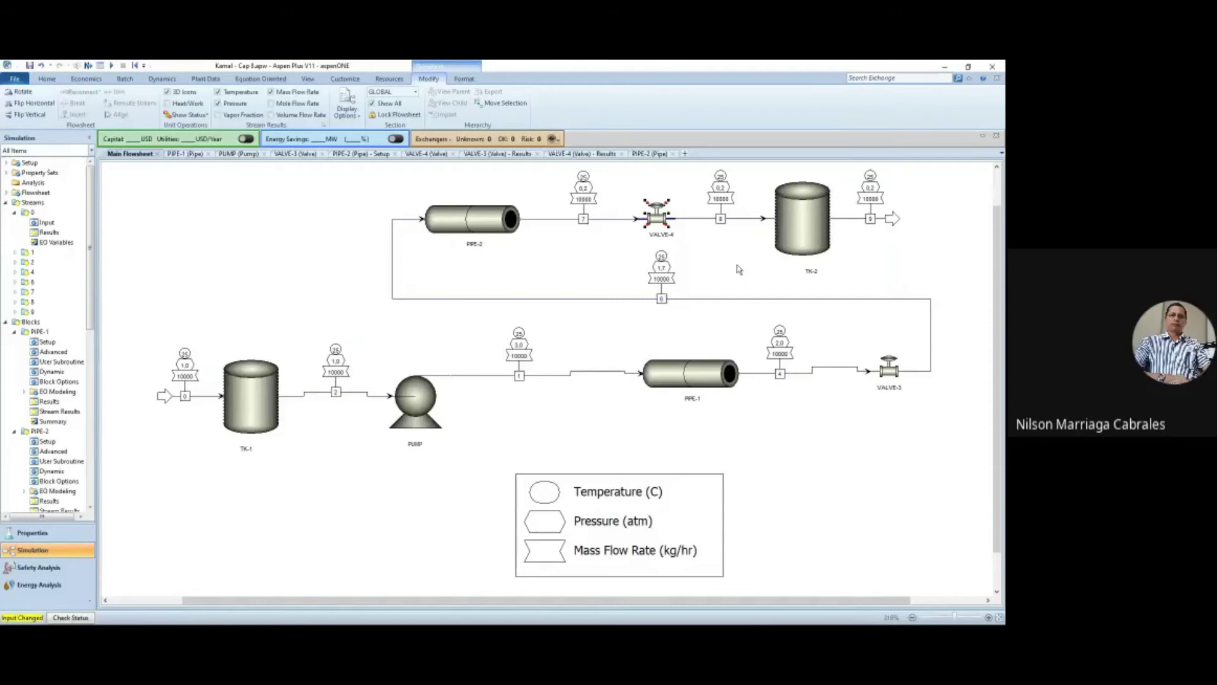
left_click(929, 413)
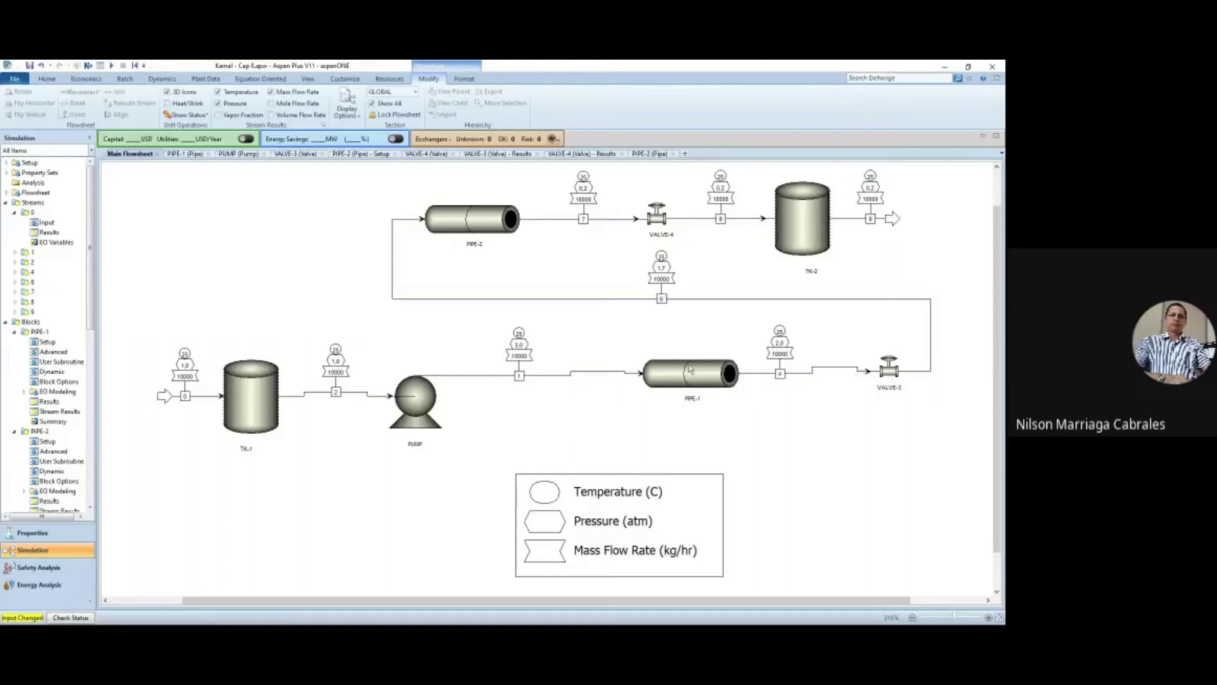
left_click(683, 369)
right_click(683, 370)
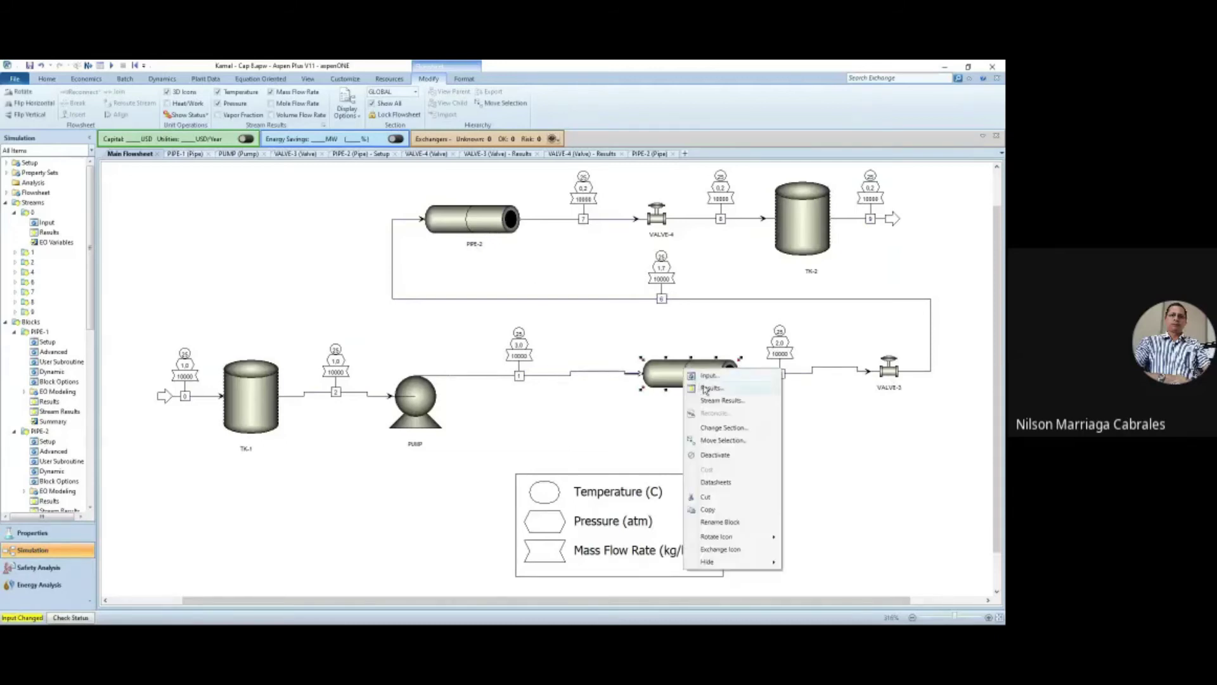
left_click(703, 388)
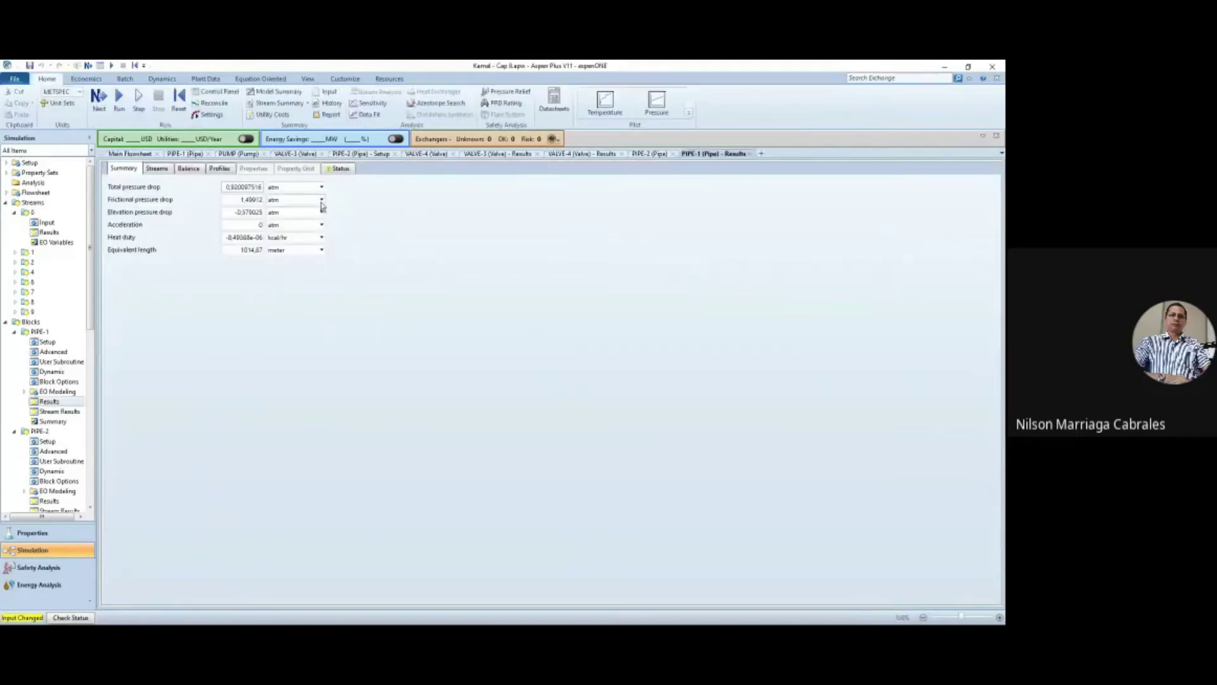
left_click(322, 200)
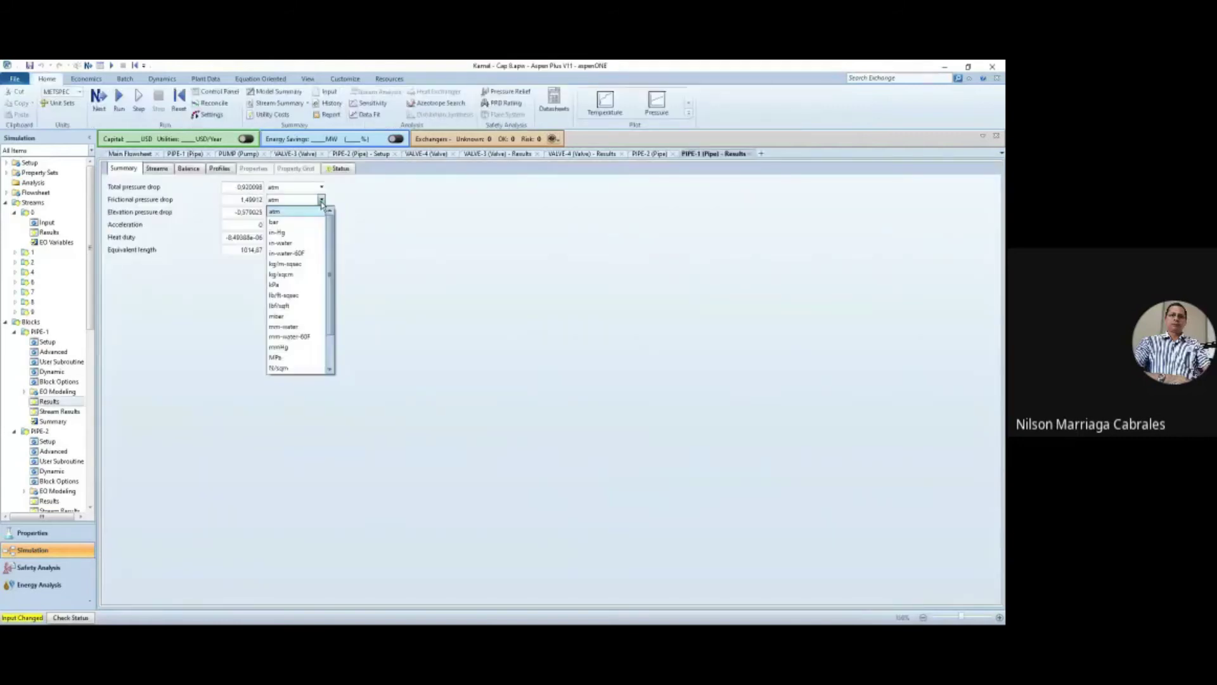
scroll(298, 286, "down", 3)
left_click(305, 347)
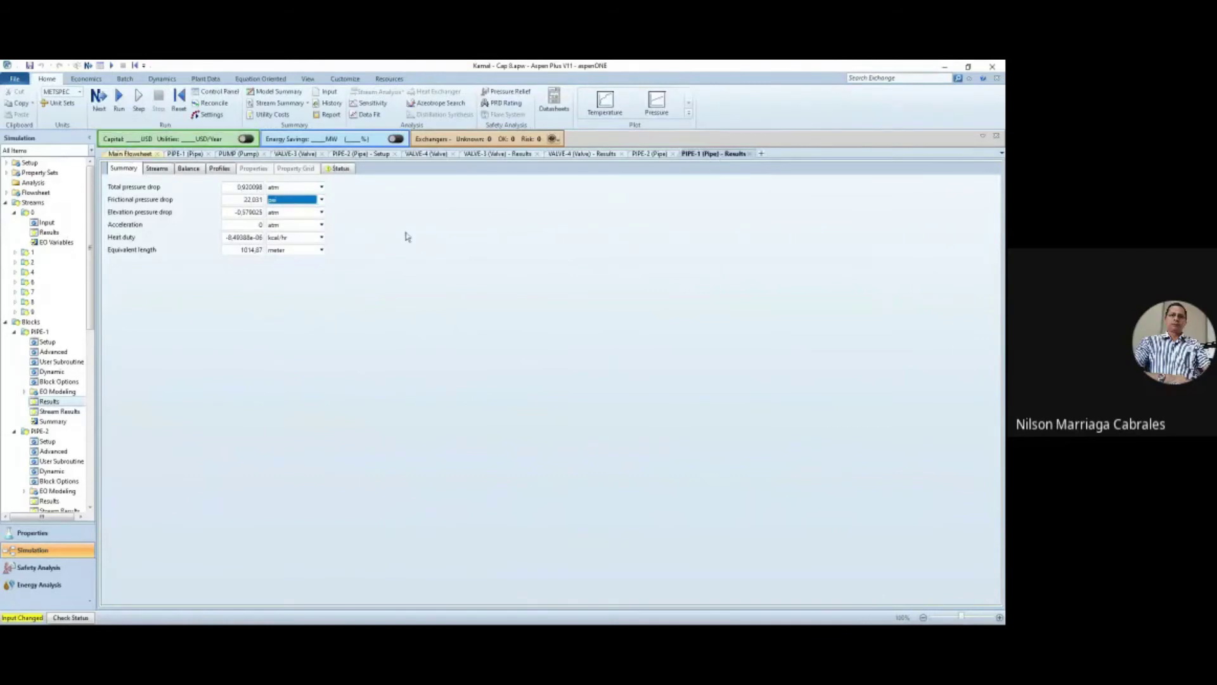
- Display the frictional pressure drop of PIPE-2 in psi in its results summary and close the PIPE-2 input form
key("ctrl+Tab")
right_click(477, 225)
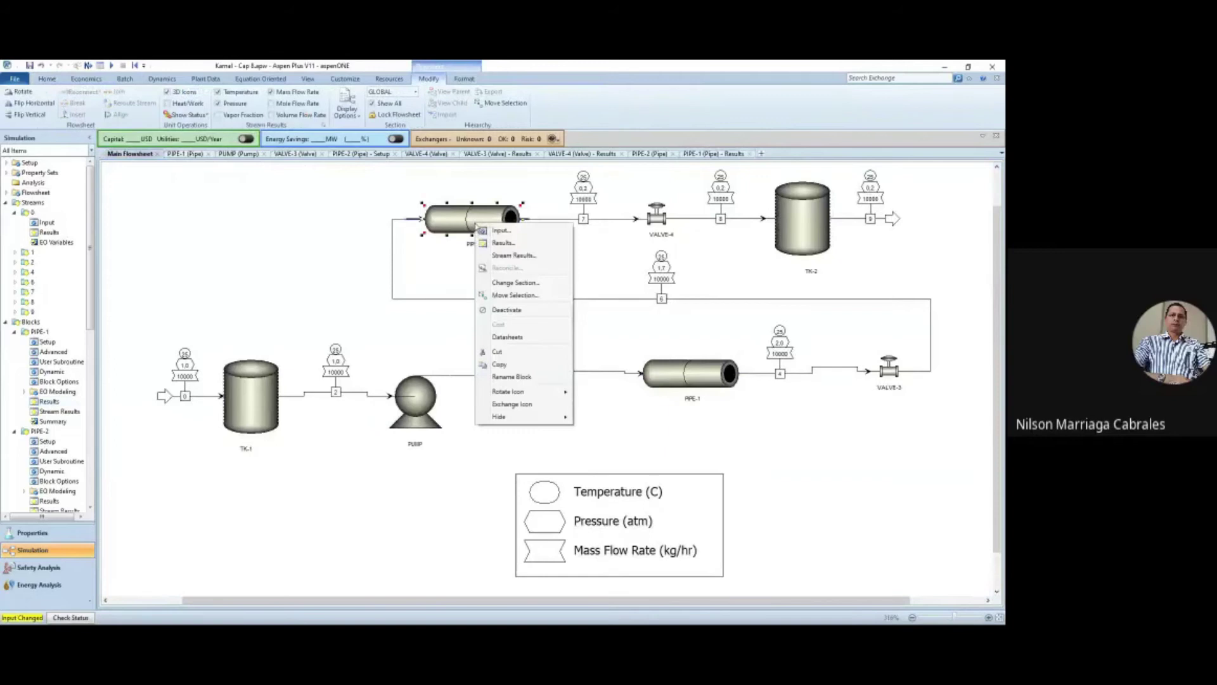
left_click(505, 246)
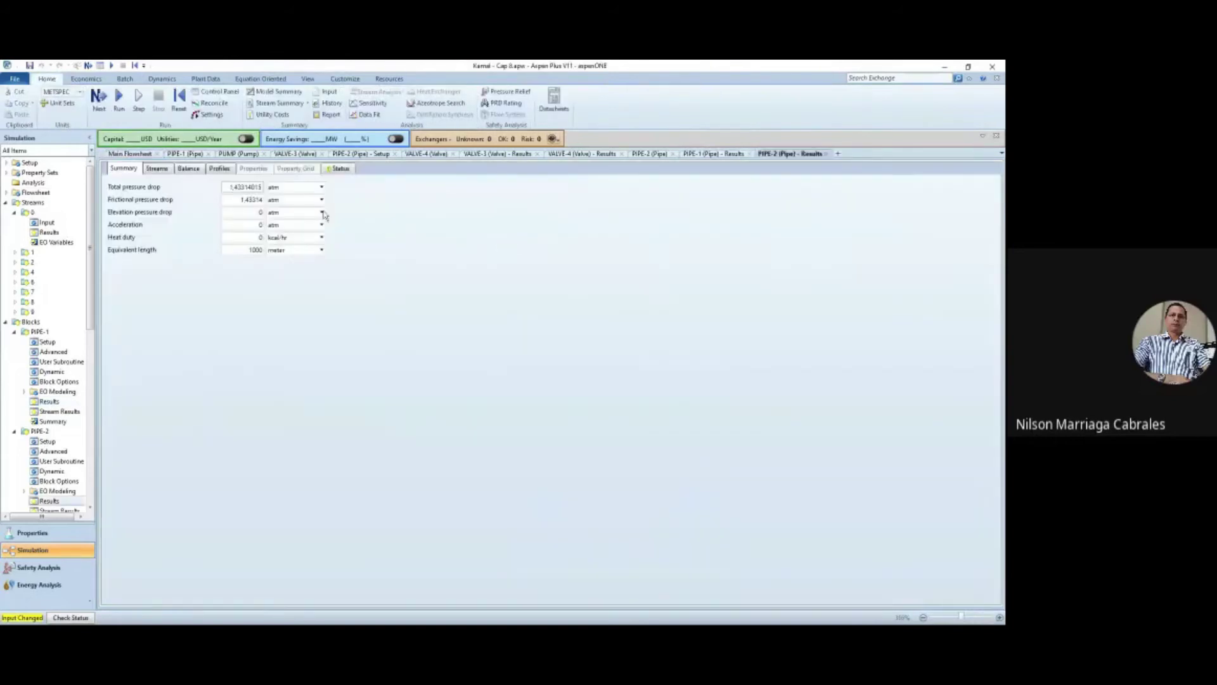
left_click(321, 199)
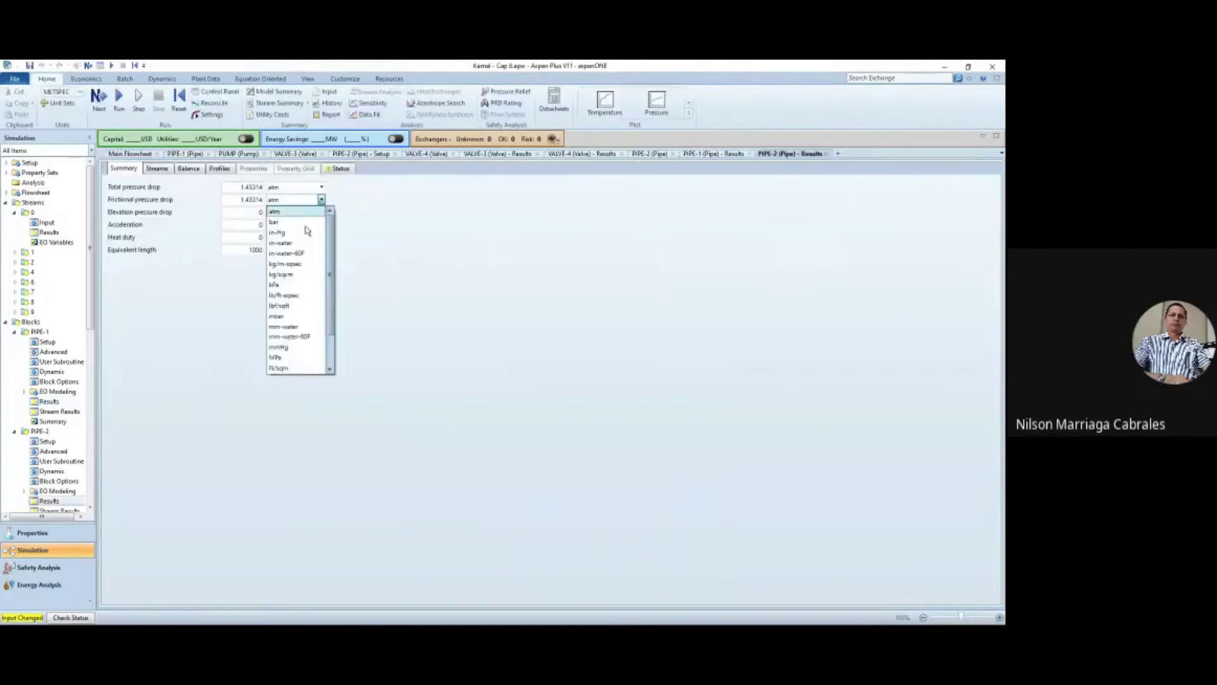
scroll(284, 354, "down", 1)
left_click(283, 356)
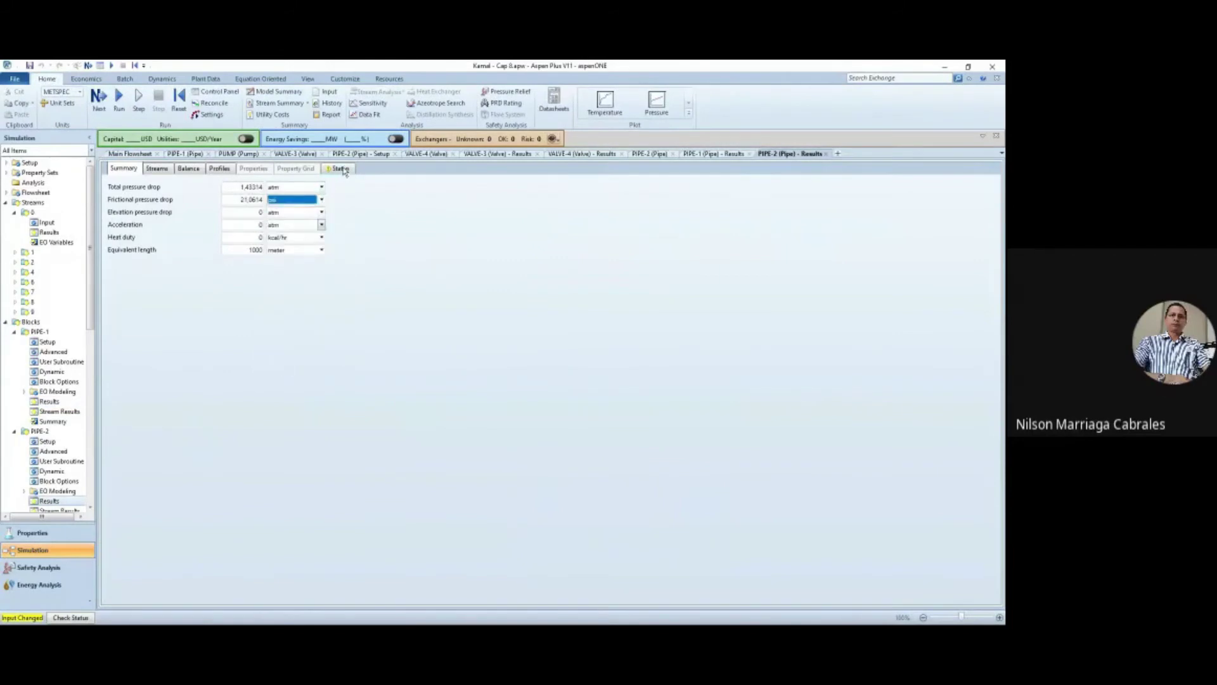
left_click(674, 154)
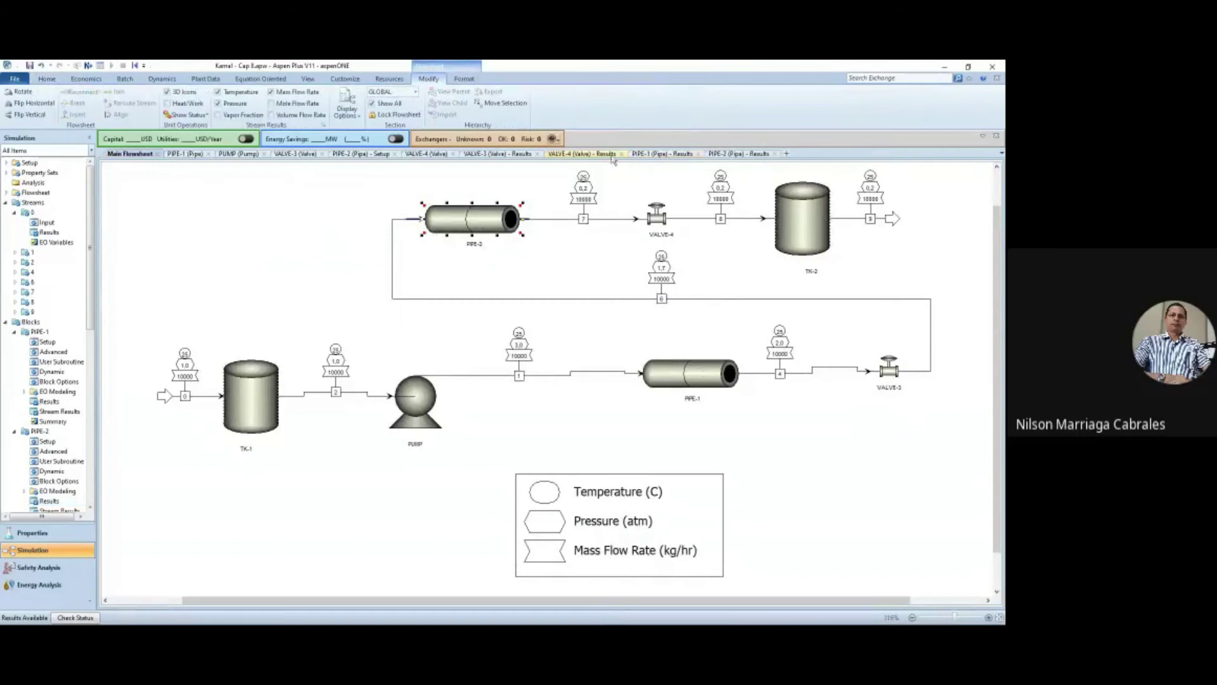
- Review the valve pressure drops in psi in the VALVE-3 and VALVE-4 results, and check the valve parameters of VALVE-4
left_click(498, 155)
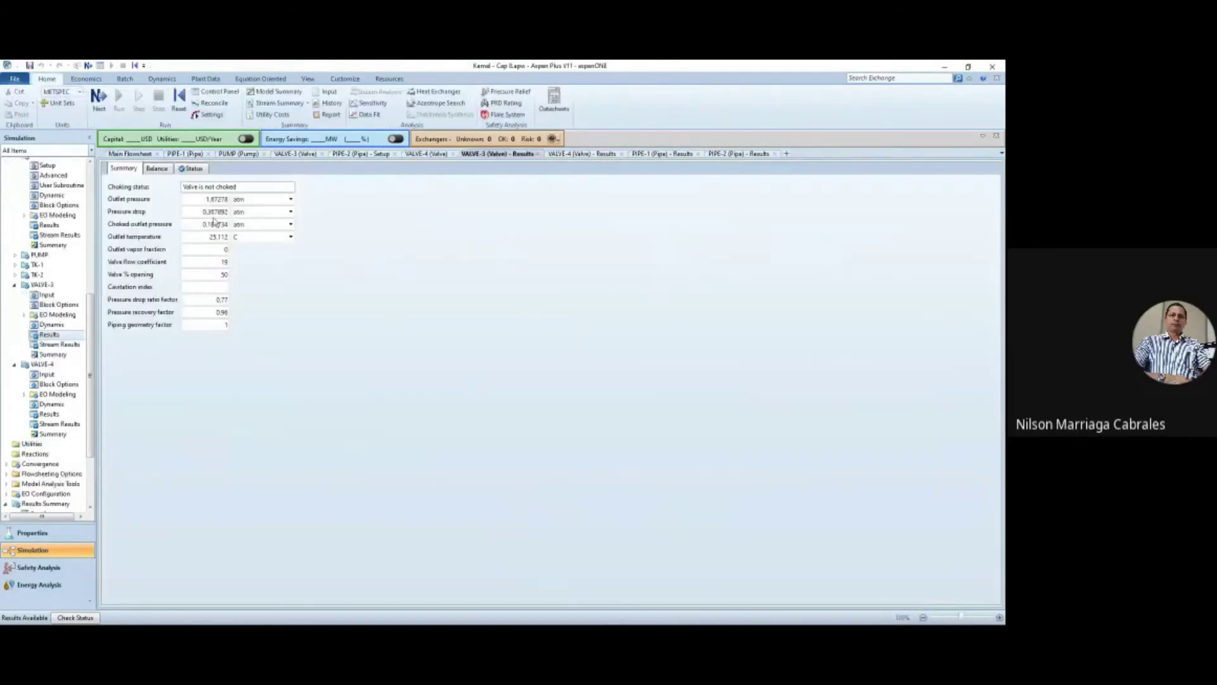
left_click(291, 211)
scroll(260, 343, "down", 2)
left_click(250, 353)
key("ctrl+Tab")
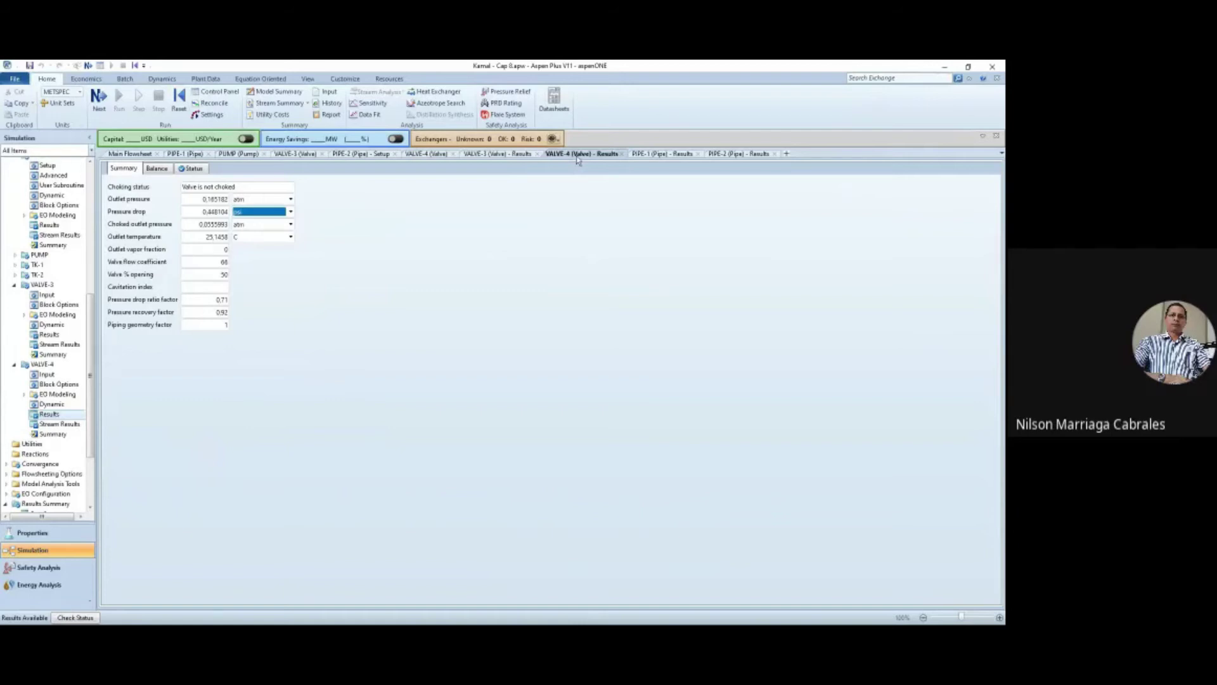
left_click(436, 157)
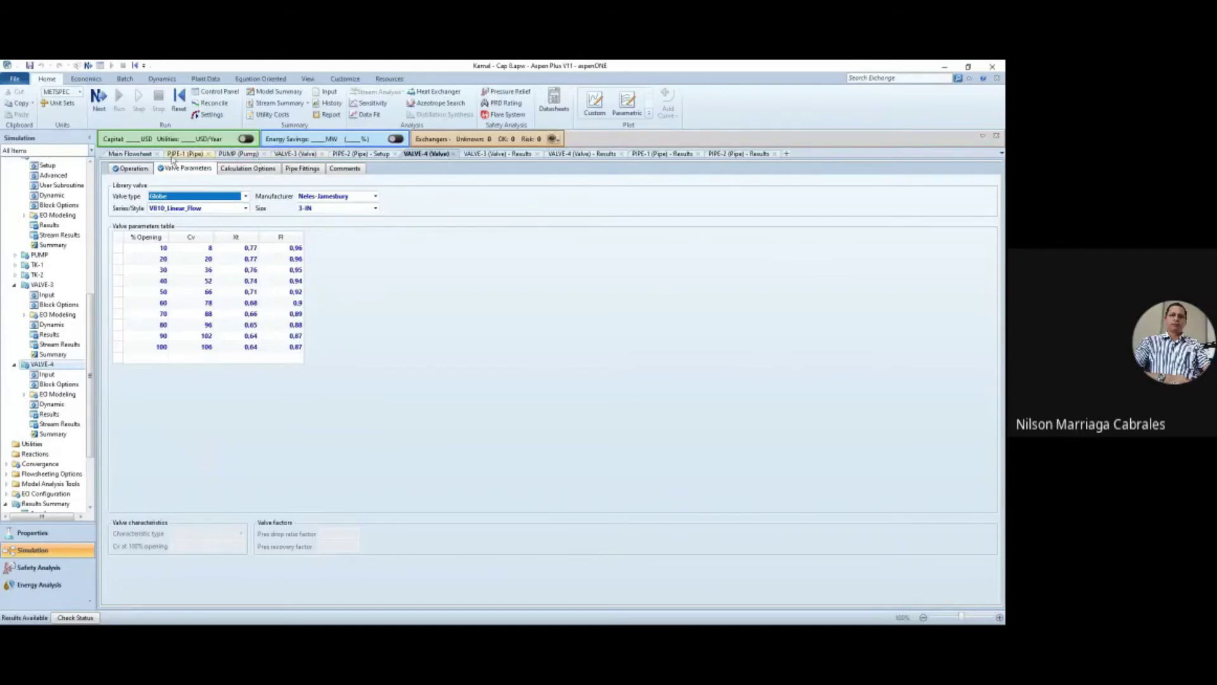
- Delete VALVE-4 from the line between PIPE-2 and TK-2
left_click(135, 155)
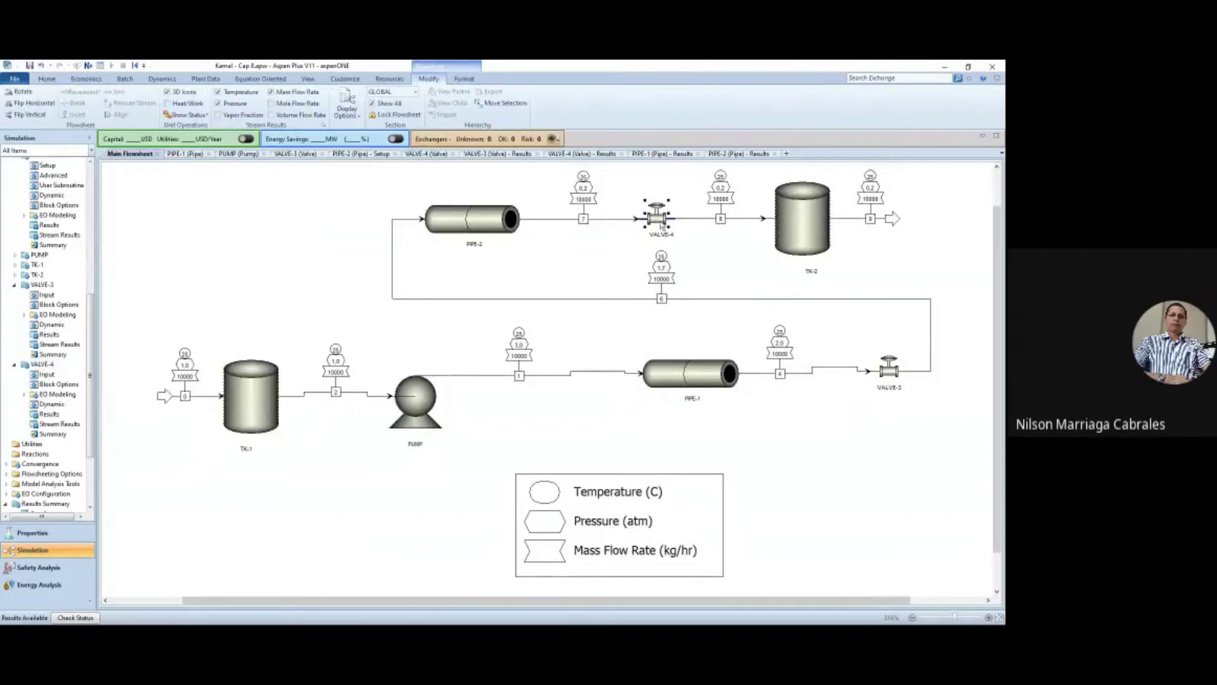
key("Delete")
left_click(535, 360)
- Review the first fittings form of PIPE-1, and inspect stream 2 and PUMP on the main flowsheet
left_click(188, 154)
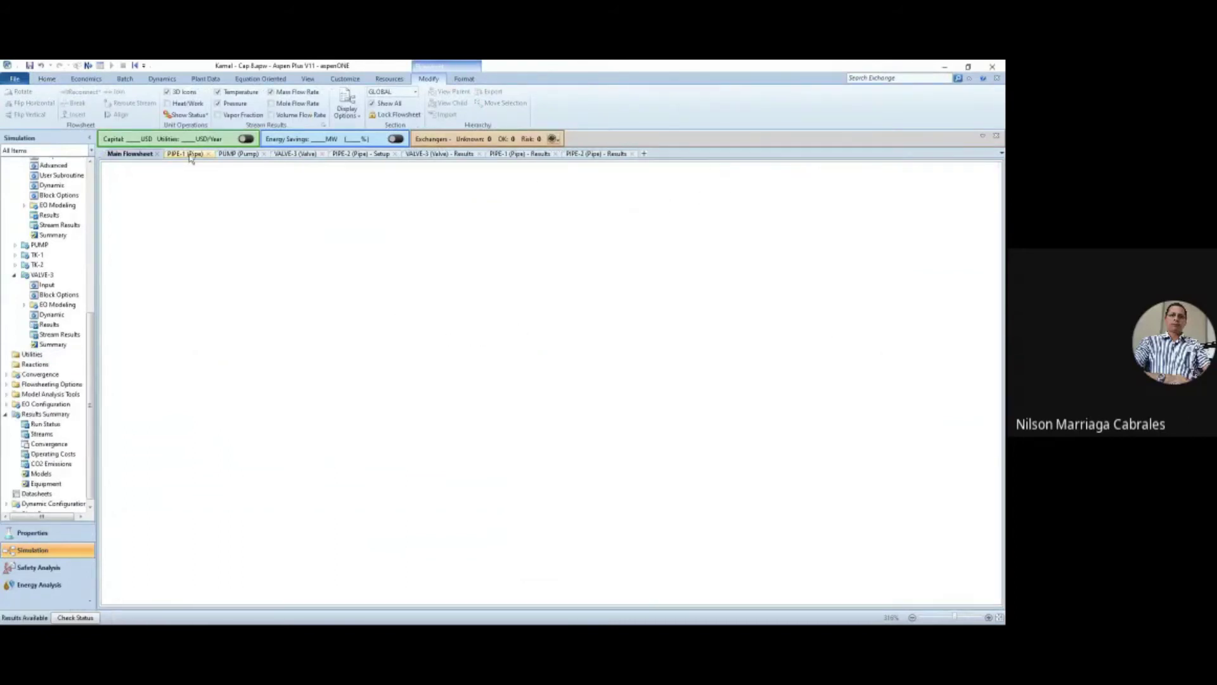
left_click(268, 168)
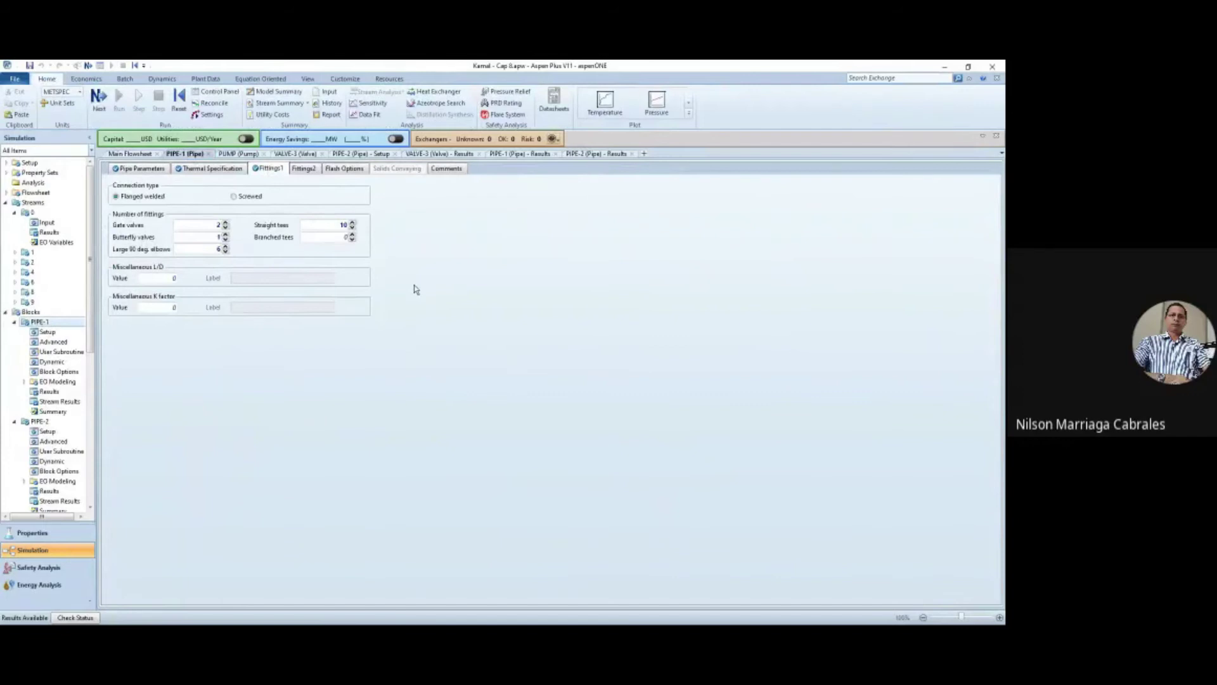
left_click(136, 155)
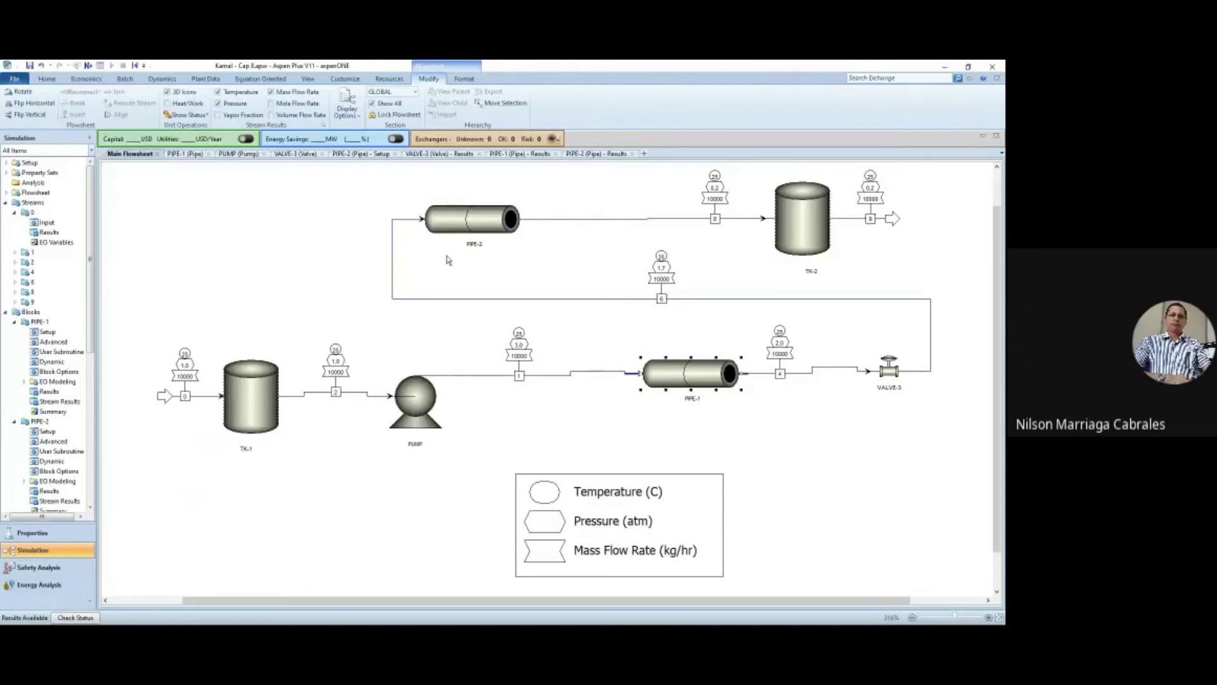
left_click(372, 397)
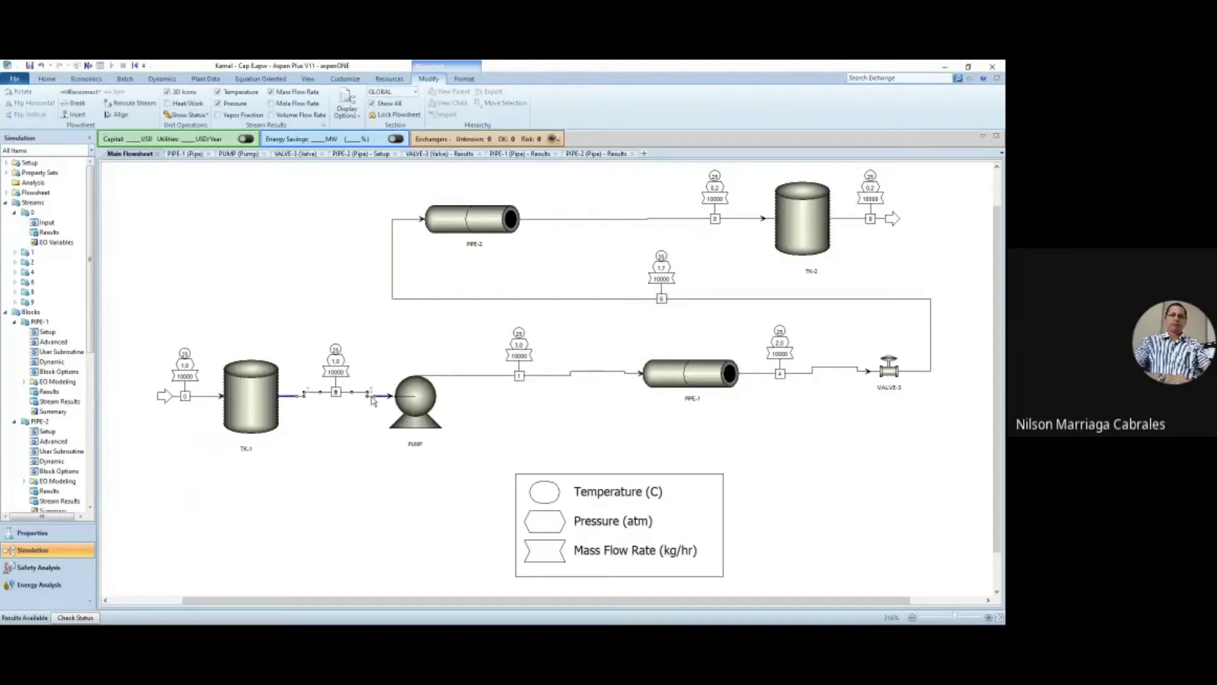
left_click(441, 379)
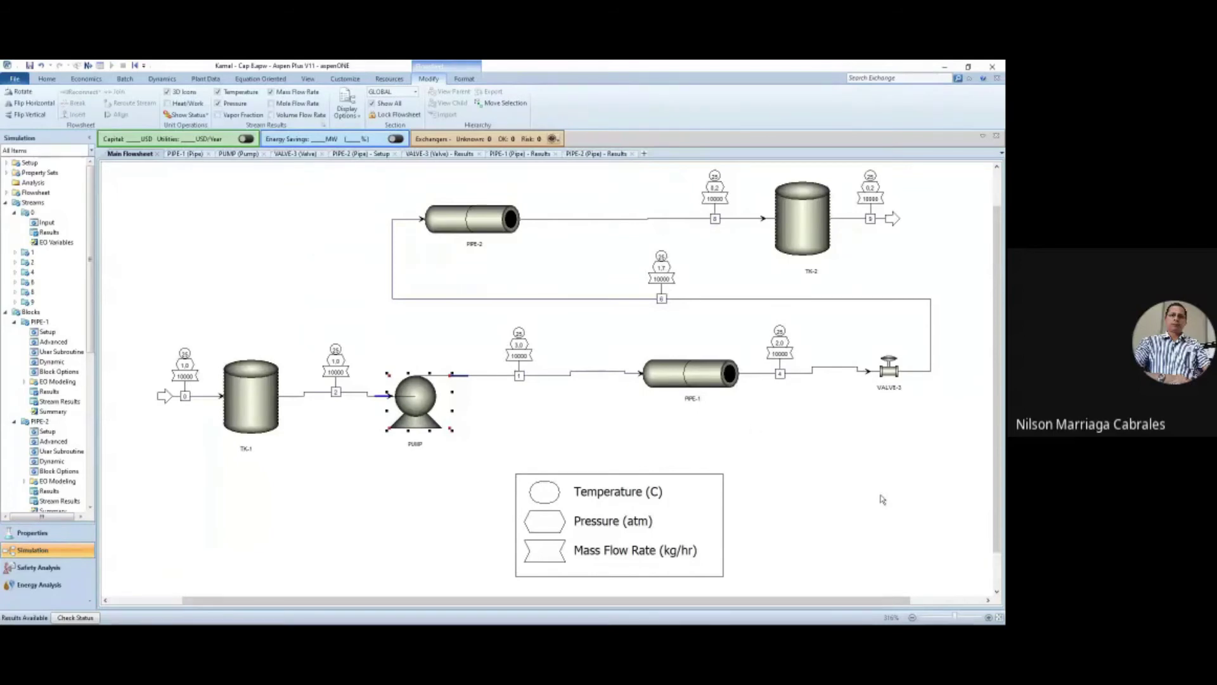
- Review the results and valve parameters of VALVE-3, and display its pressure drop in psi
left_click(426, 155)
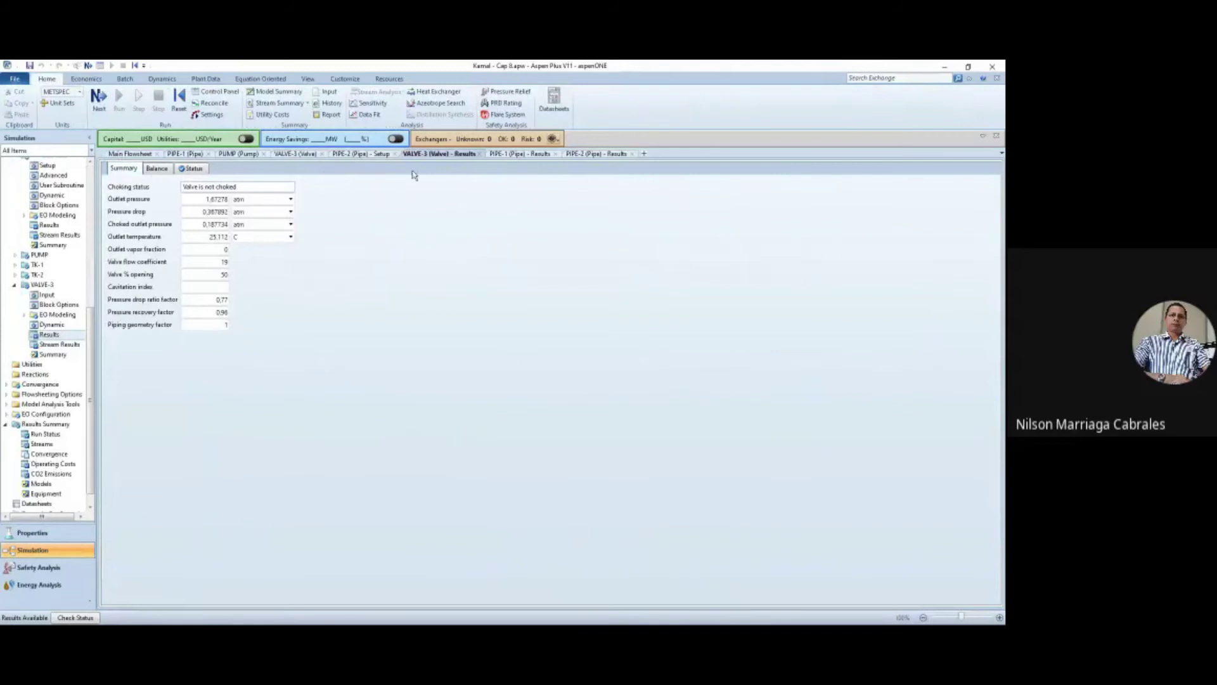
left_click(296, 155)
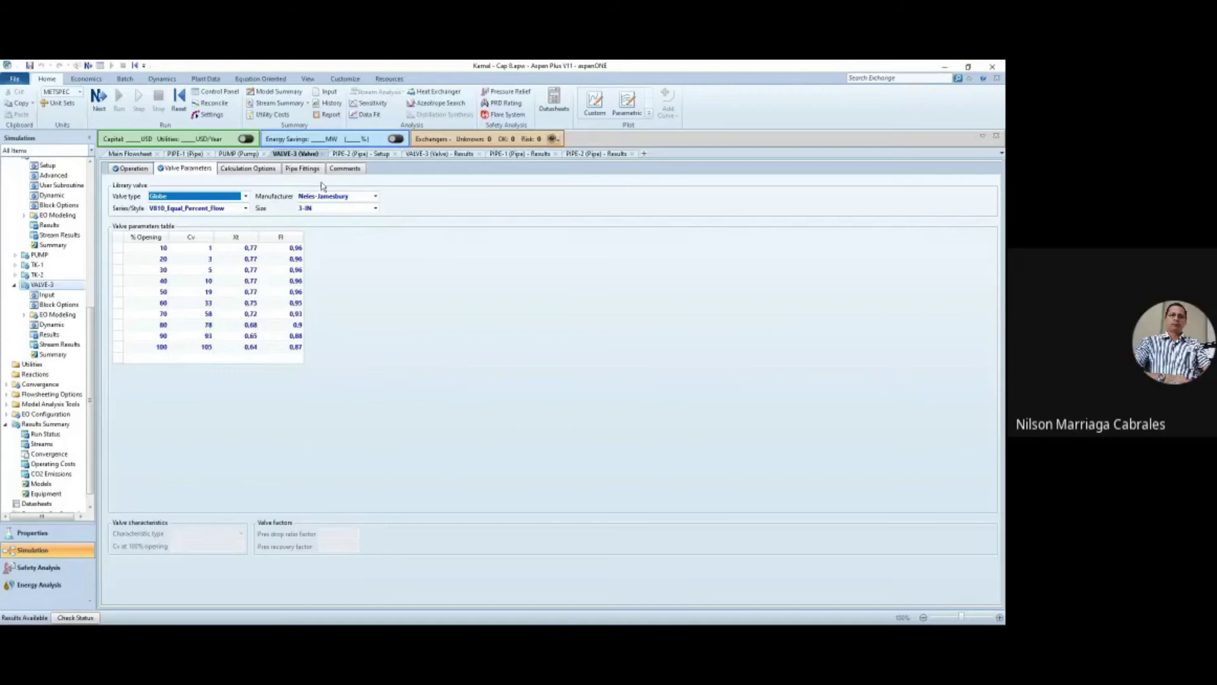
key("ctrl+Tab")
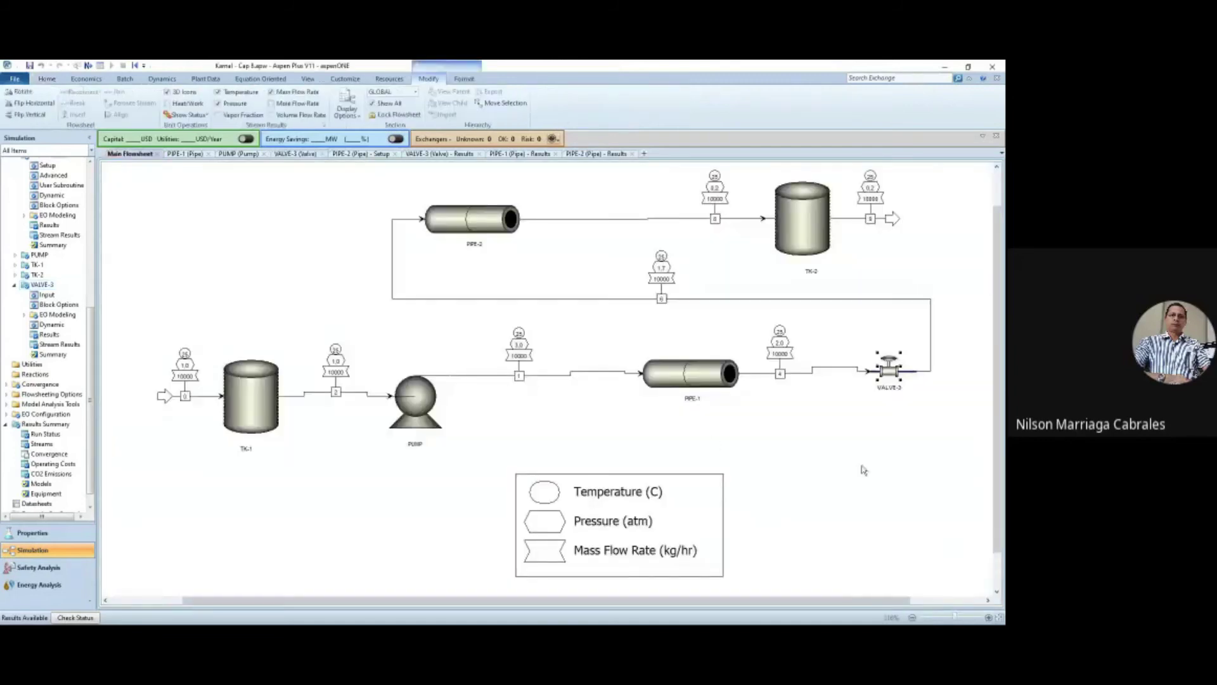
left_click(690, 374)
left_click(446, 156)
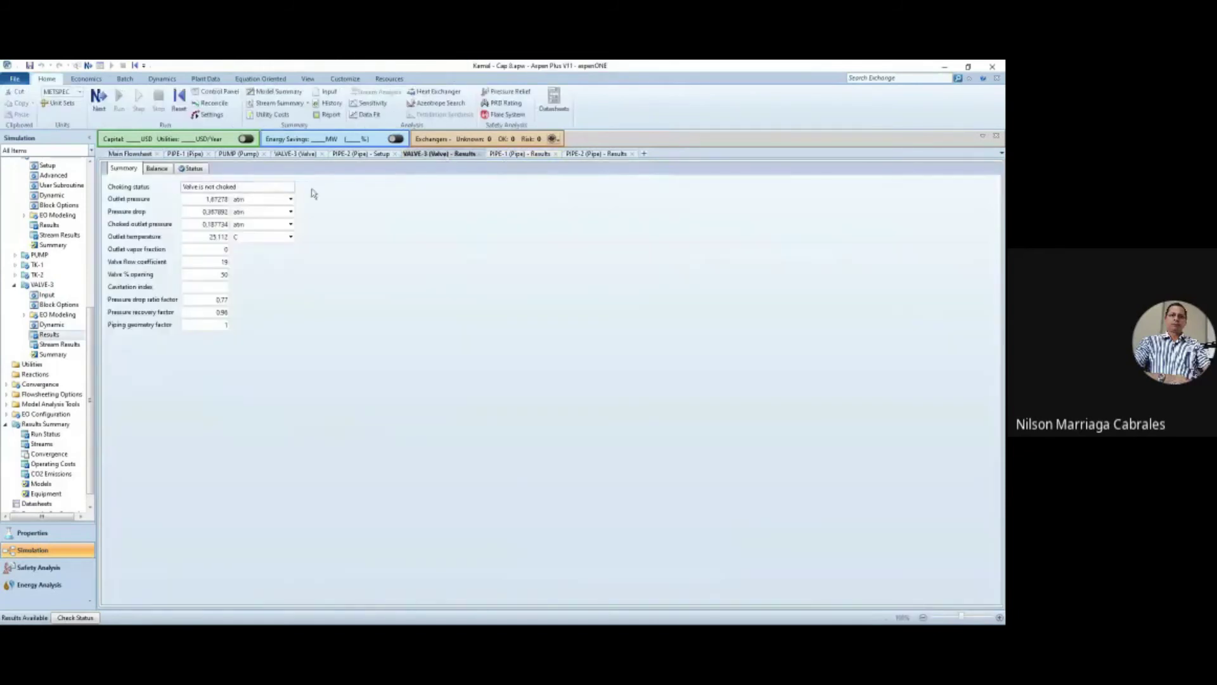
left_click(290, 212)
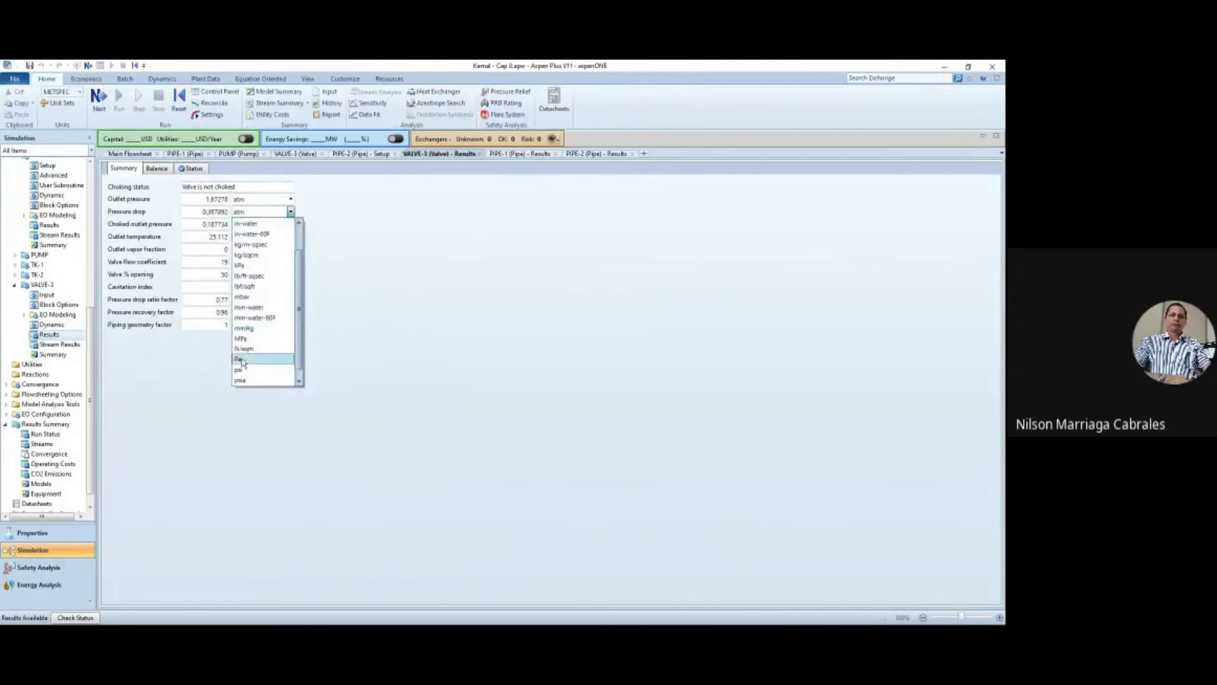
left_click(245, 370)
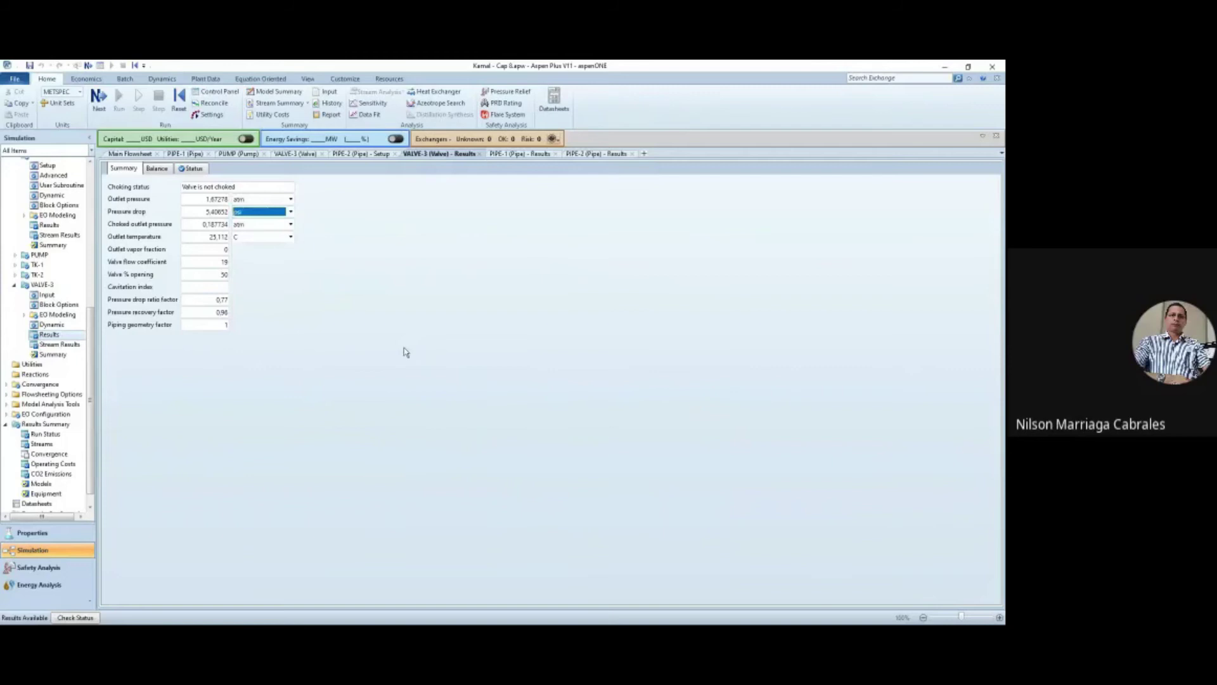
- Open the operation specifications of VALVE-3 to check its calculation type and percent opening
left_click(130, 154)
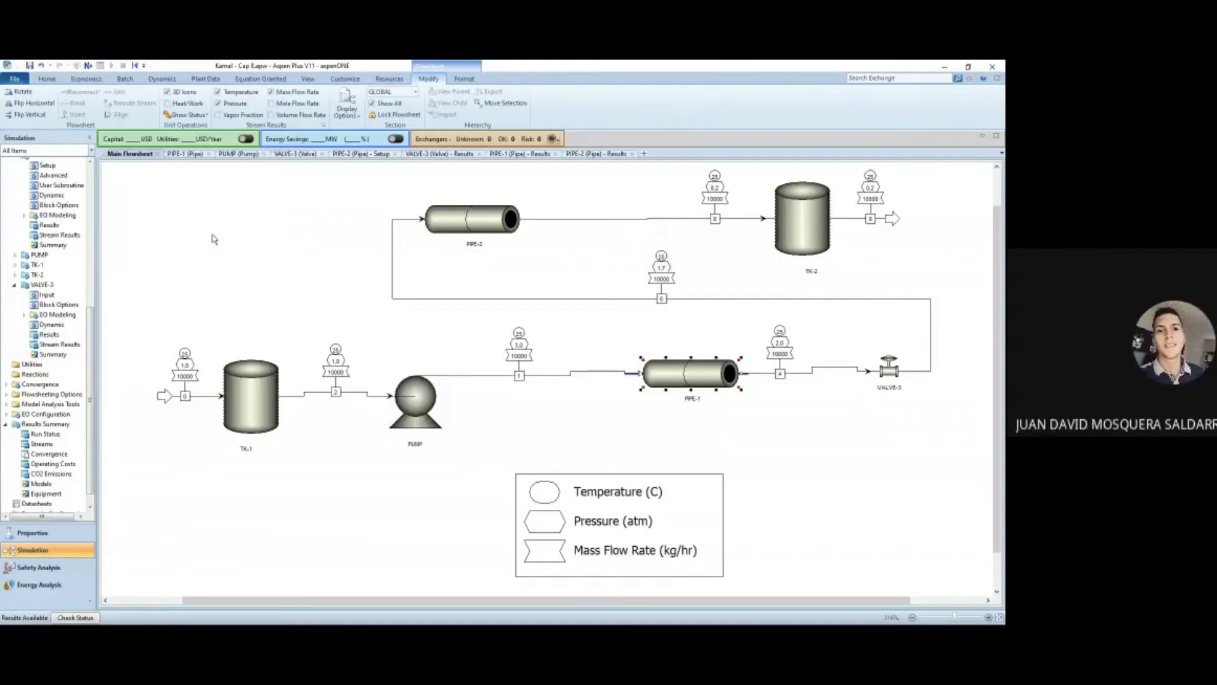
left_click(295, 154)
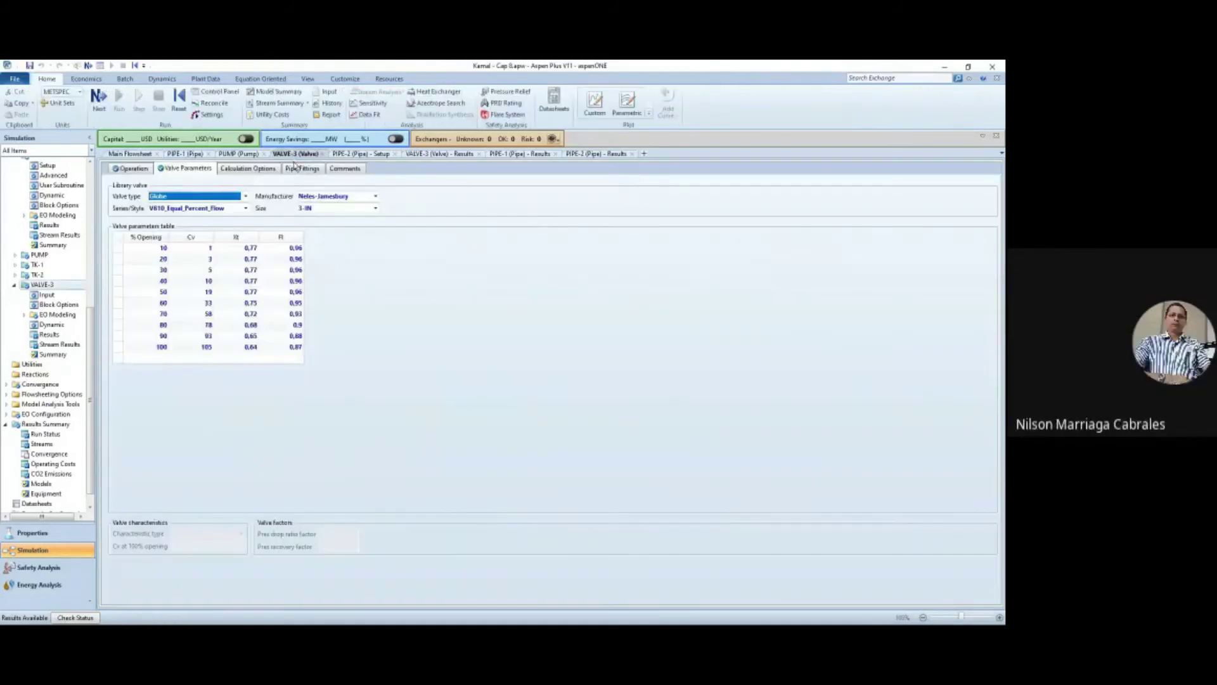
left_click(133, 169)
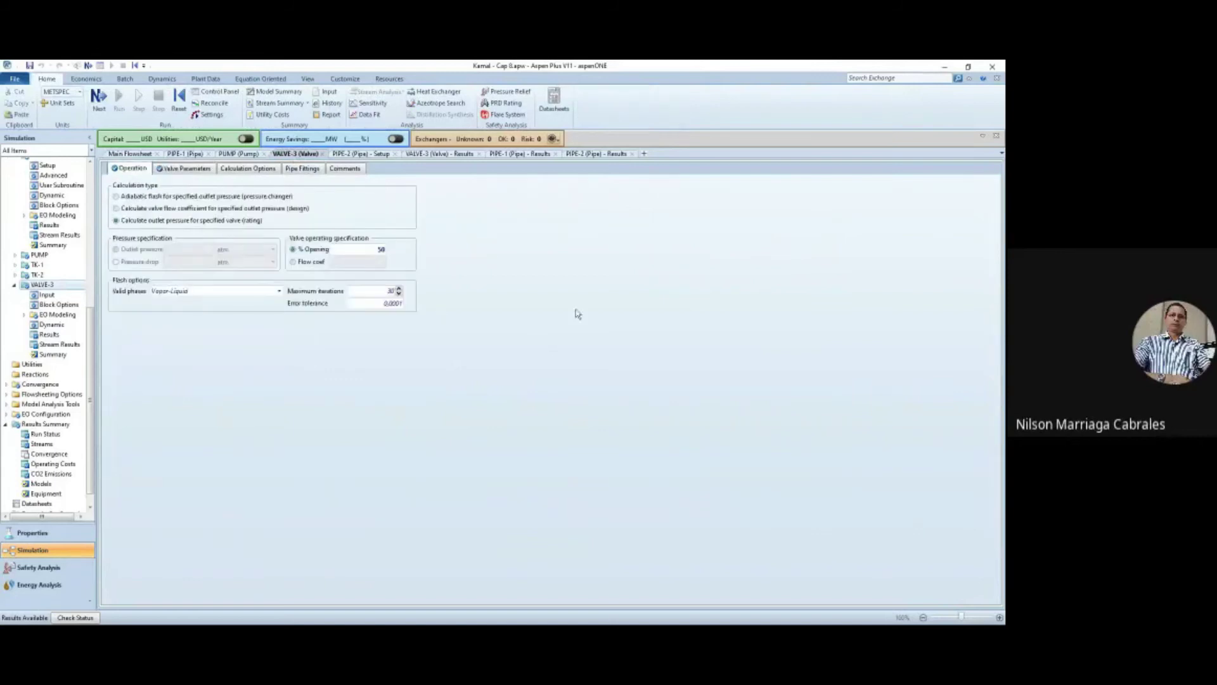
- Set the opening of VALVE-3 to 30 % and rerun the simulation
double_click(381, 250)
type("30")
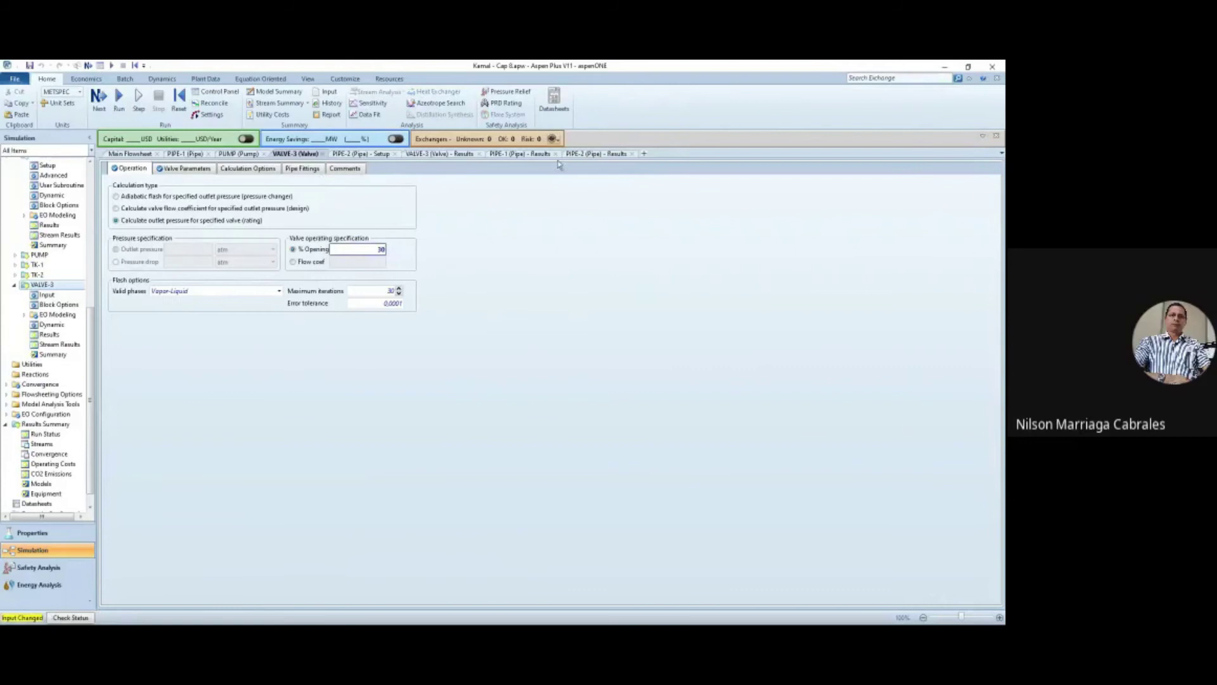
left_click(439, 154)
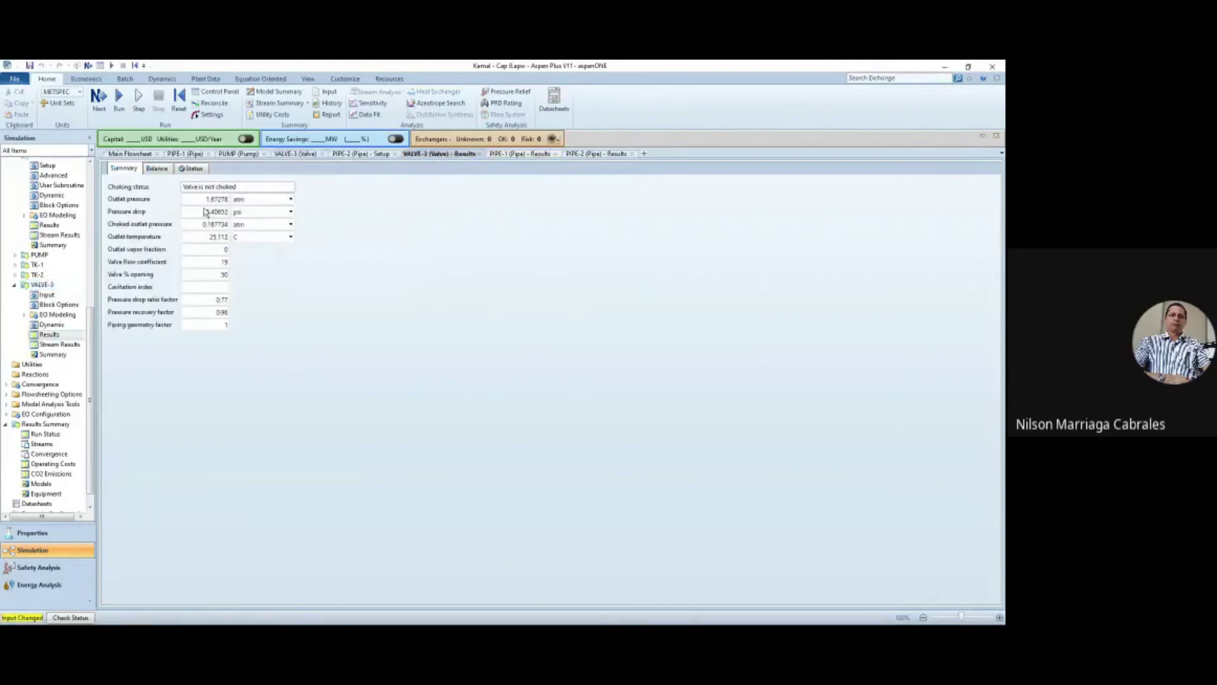
left_click(117, 98)
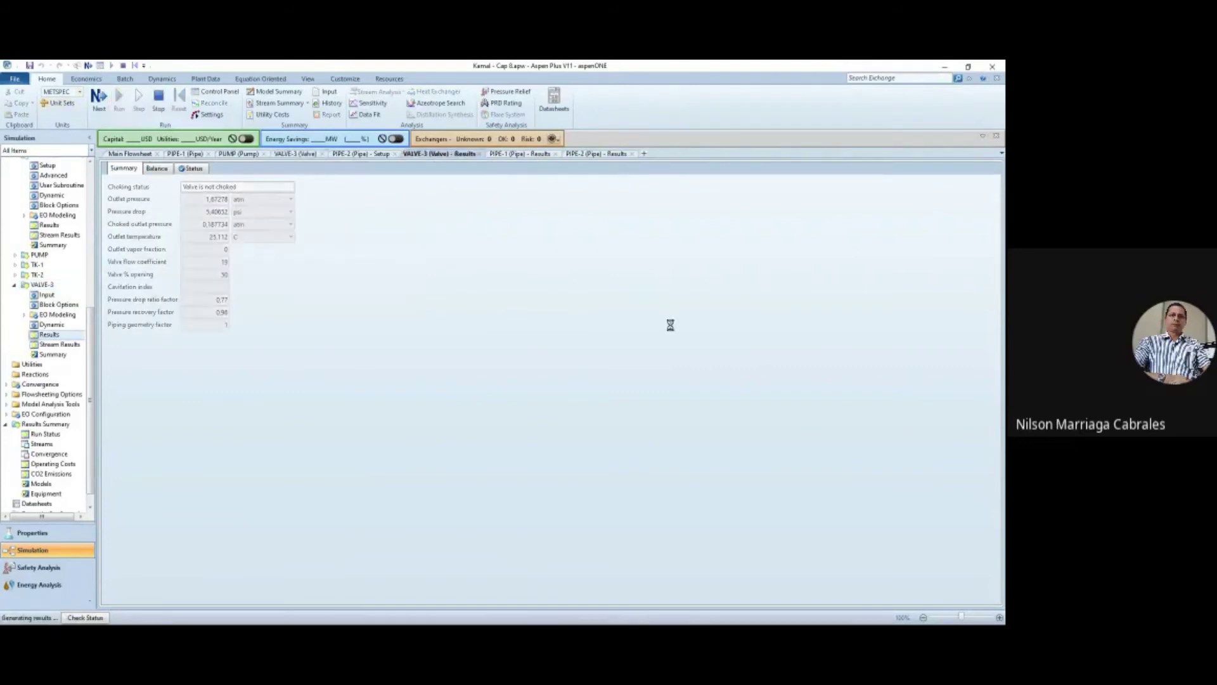
- Display the pressure drop of VALVE-3 in psi and inspect the stream leaving the valve on the main flowsheet
left_click(291, 213)
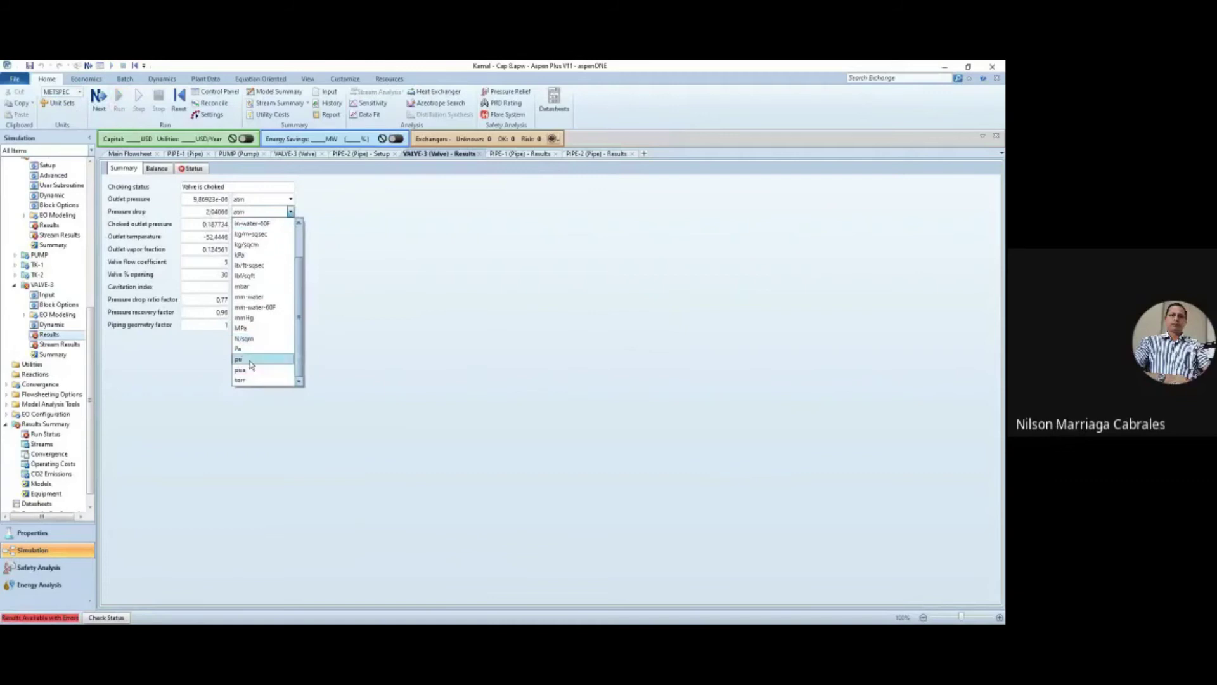
left_click(251, 359)
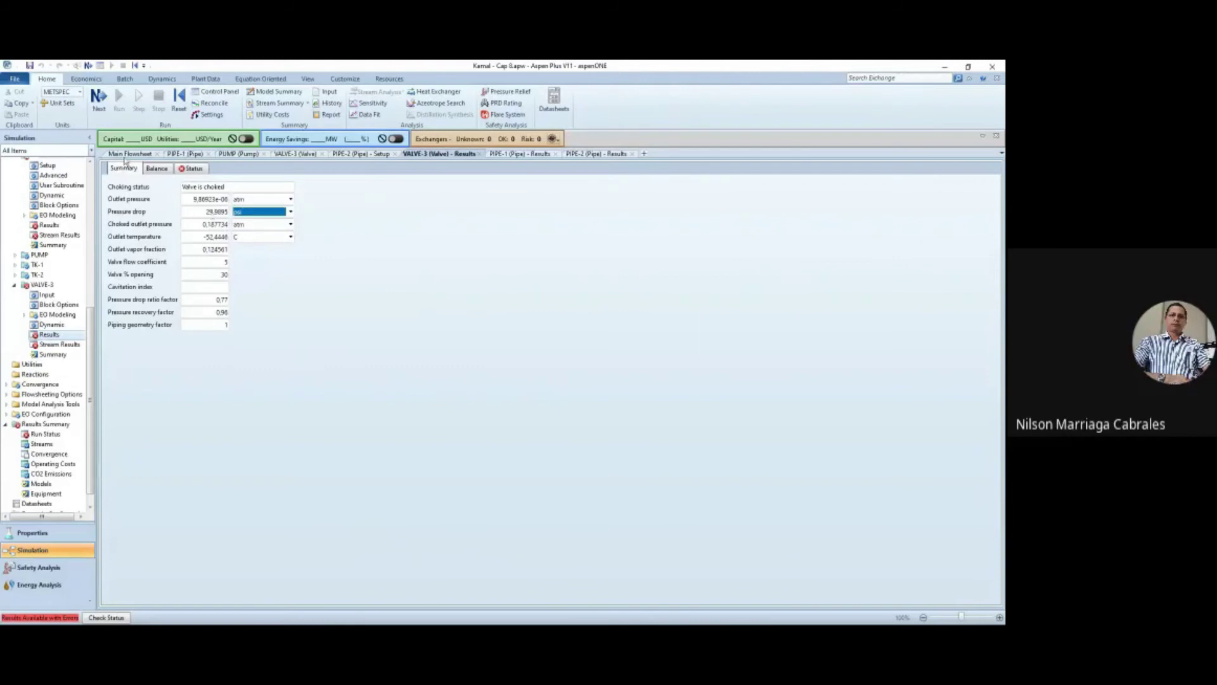
left_click(130, 153)
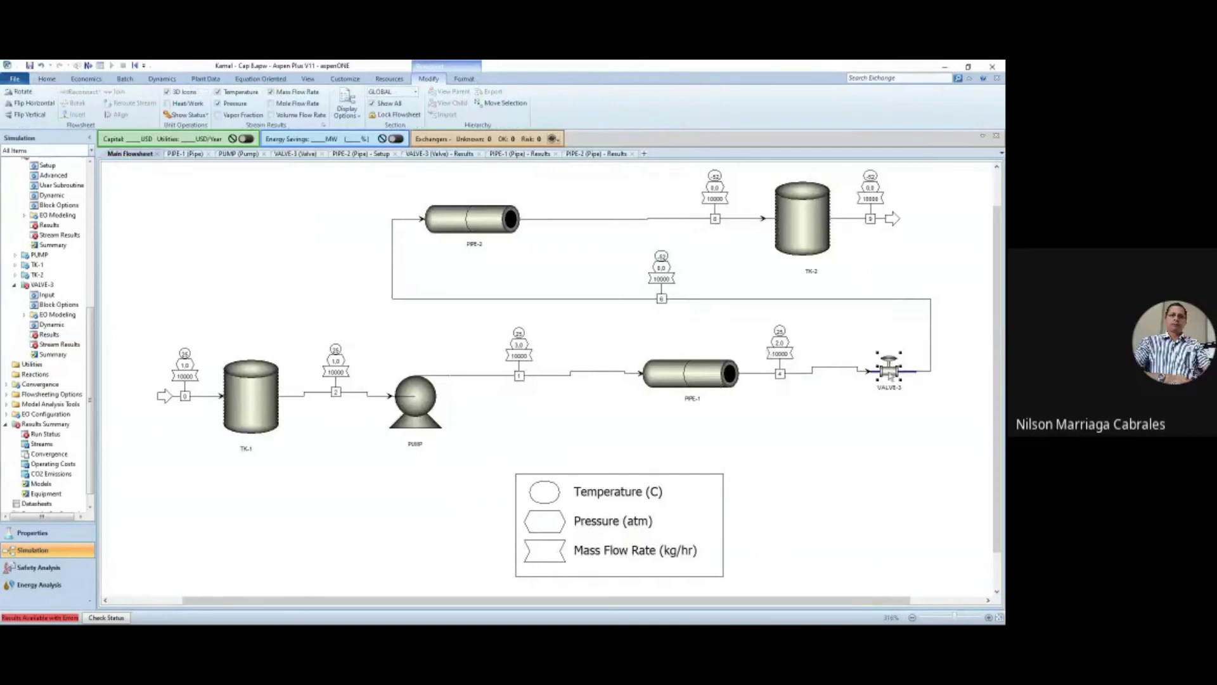
left_click(661, 269)
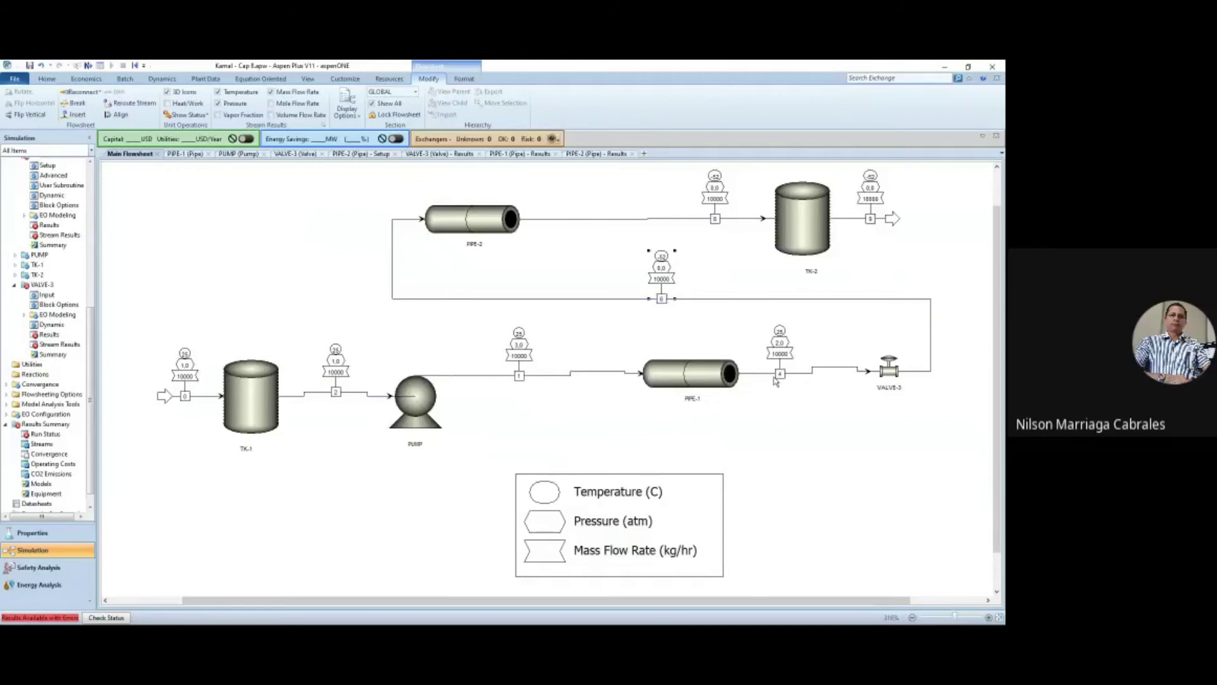
left_click(729, 266)
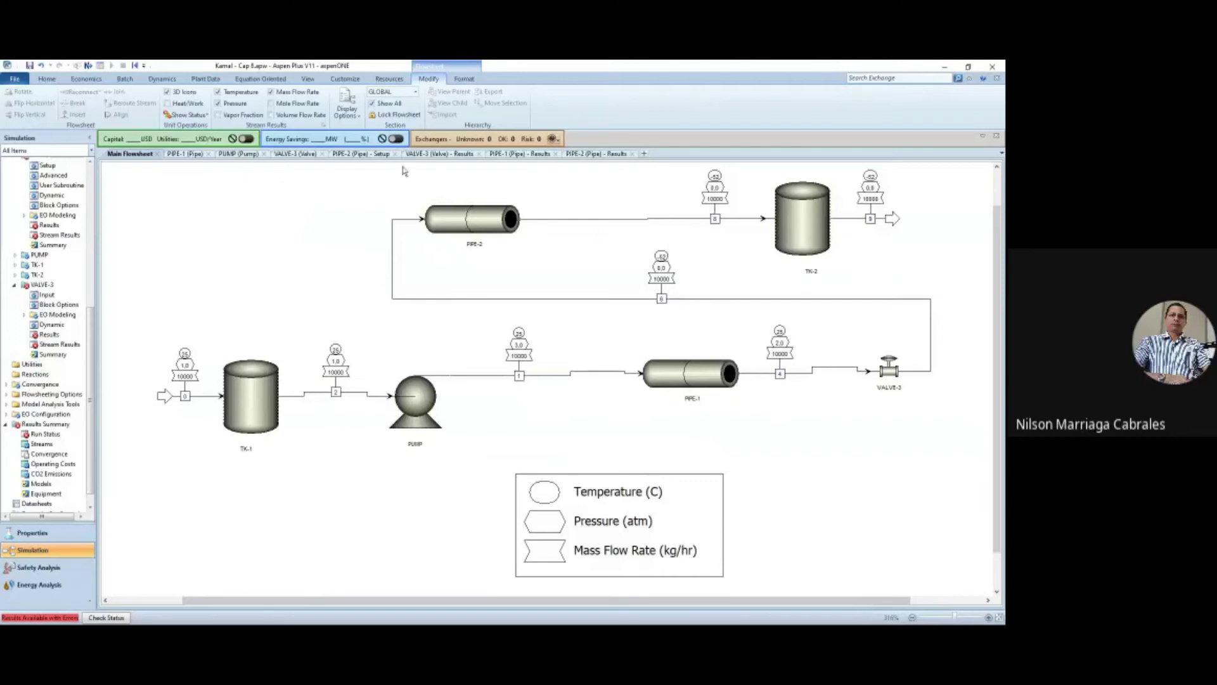
- Set the opening of VALVE-3 to 40 % and rerun the simulation from its results form
left_click(296, 155)
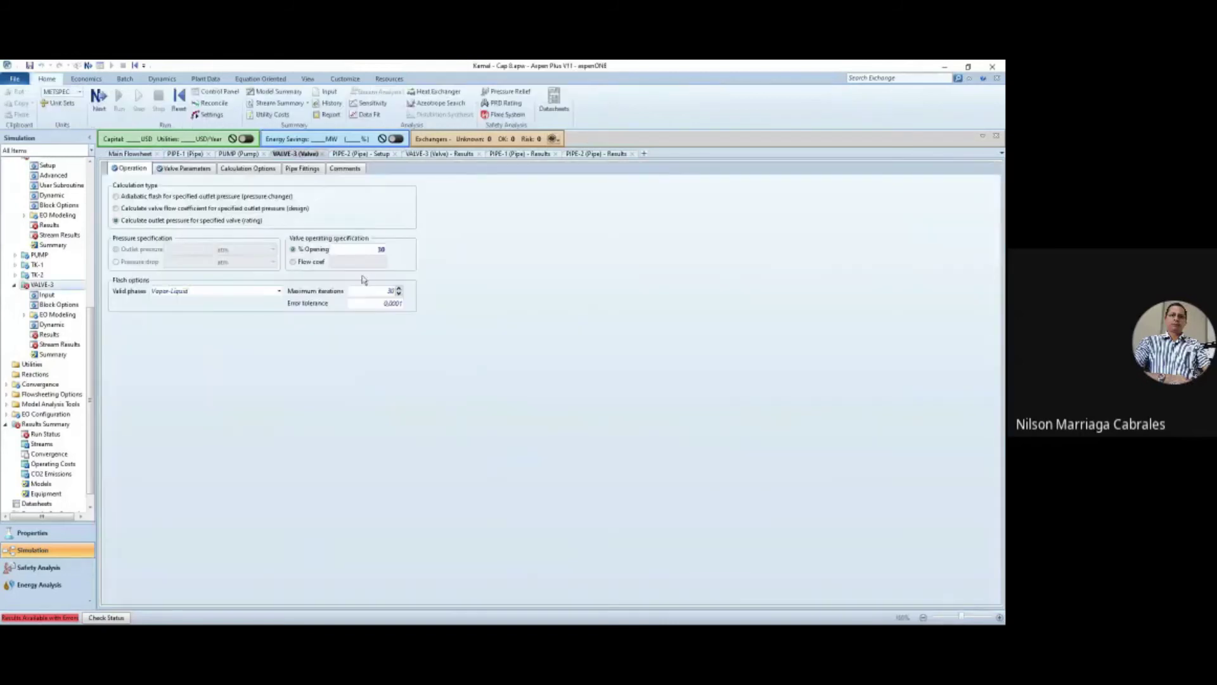
left_click(373, 251)
type("40")
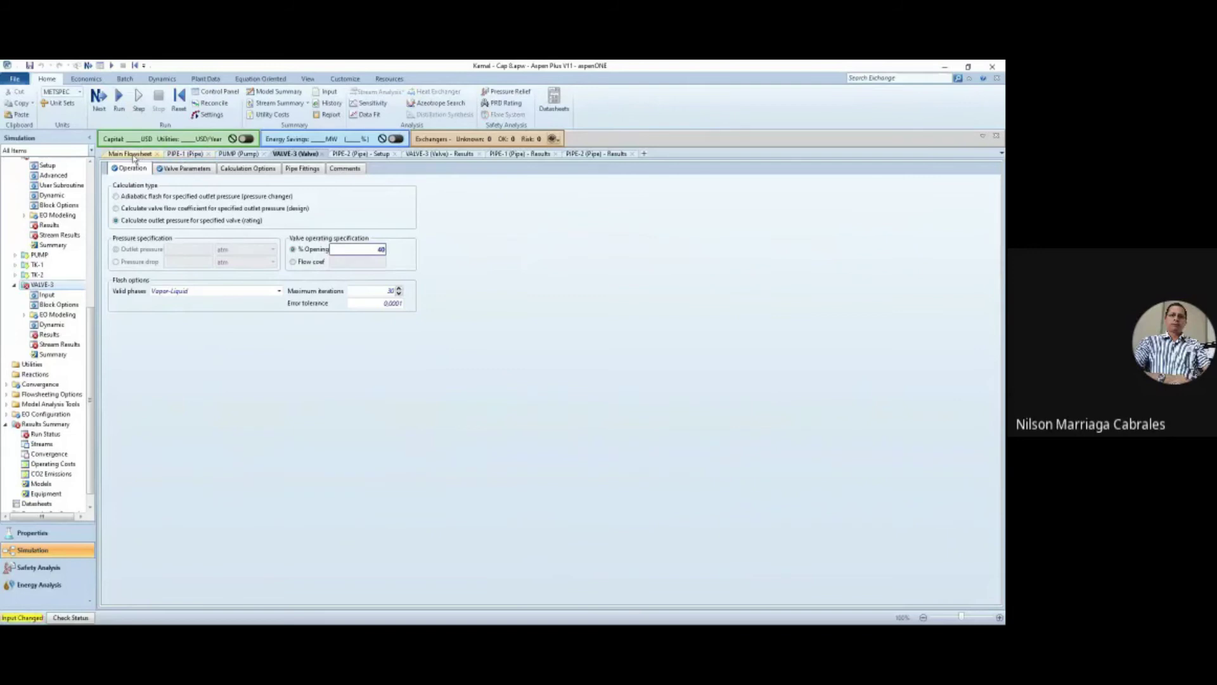
left_click(130, 155)
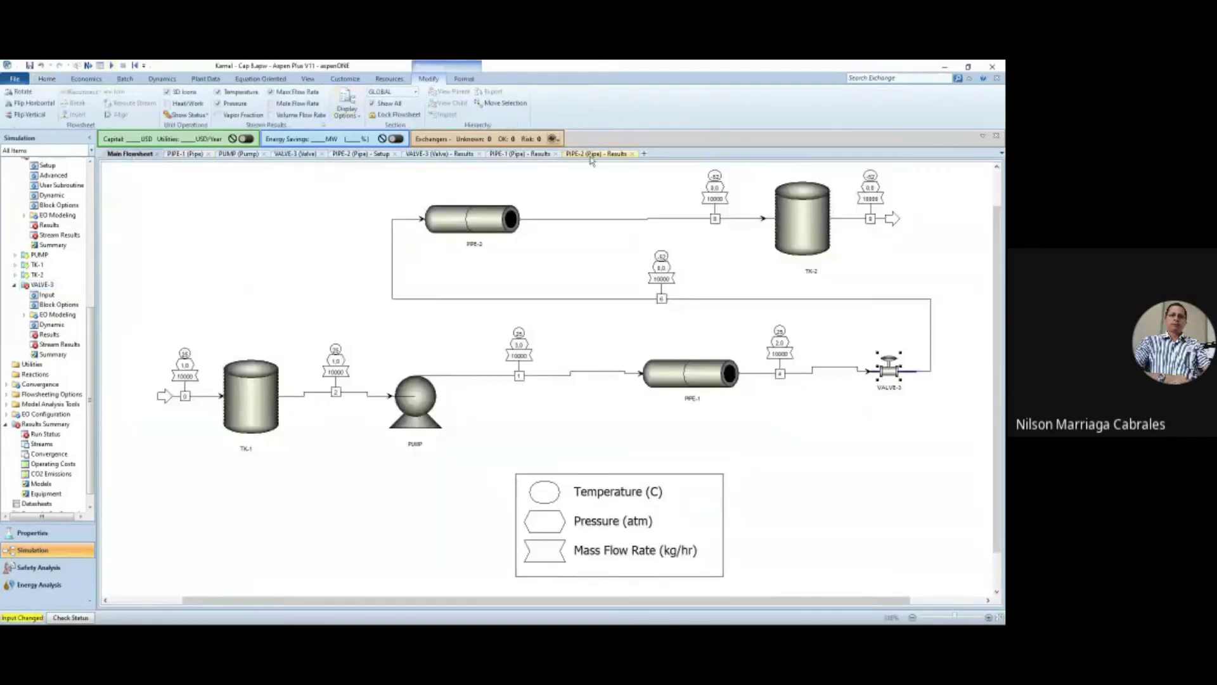
left_click(410, 156)
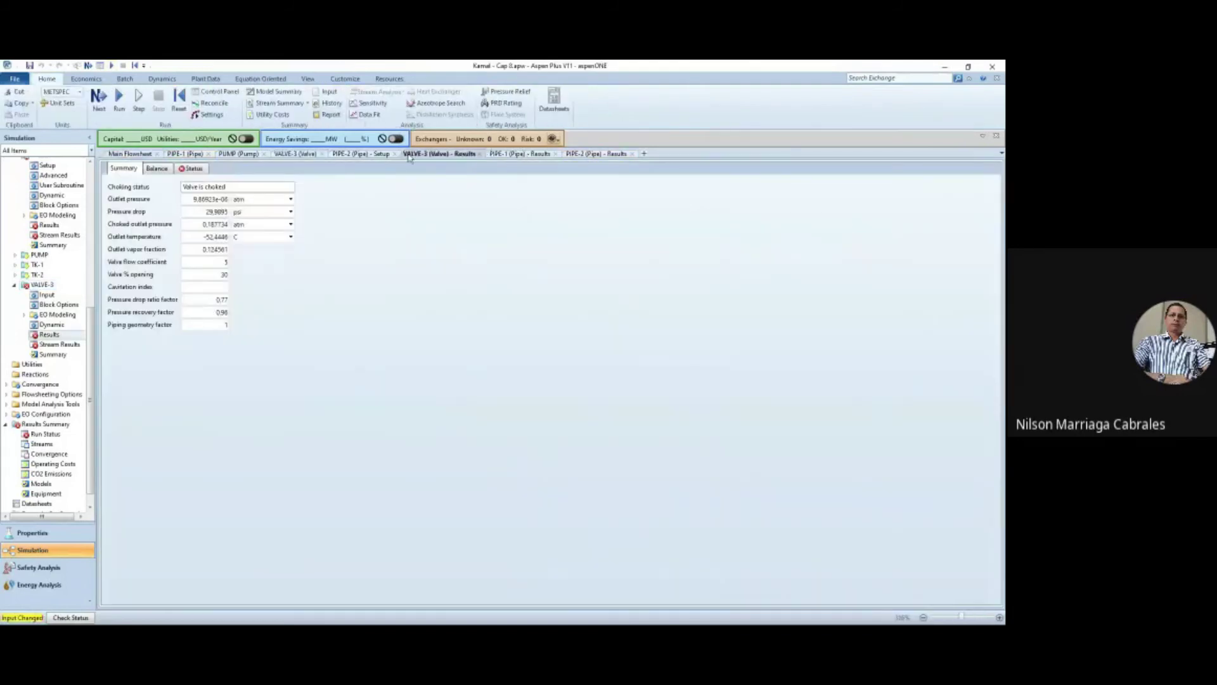
left_click(119, 98)
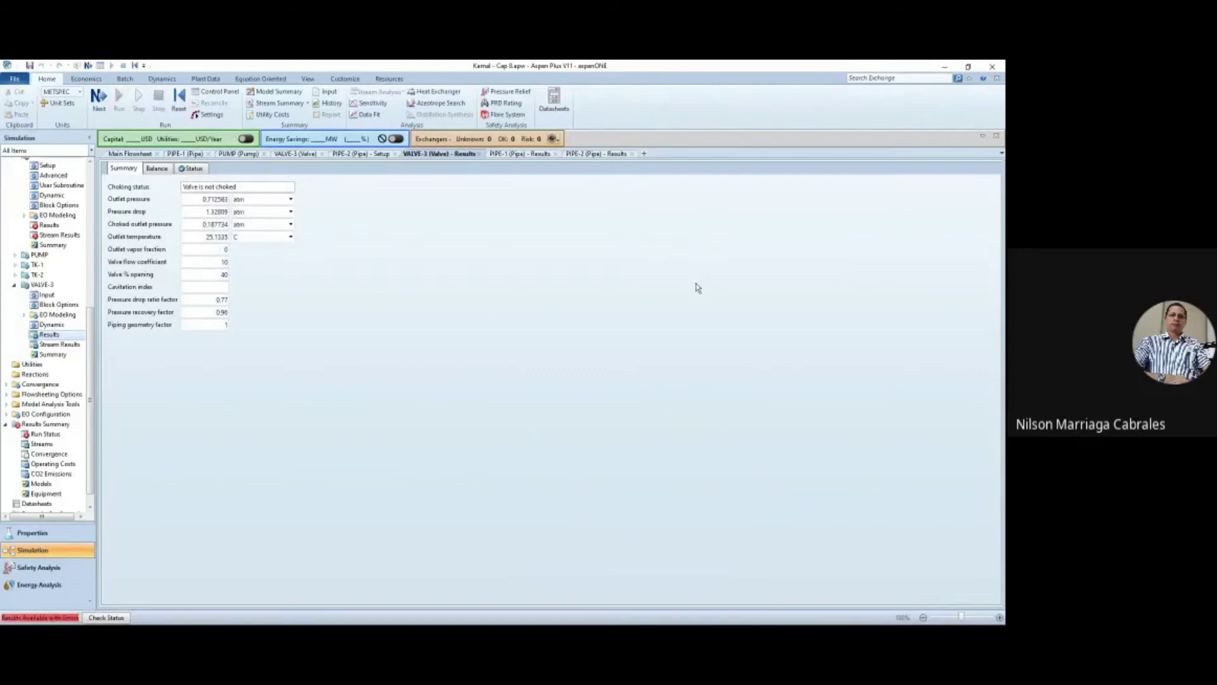
- Review the pressure drop of VALVE-3 and check the stream pressures on the main flowsheet
left_click(290, 211)
left_click(216, 209)
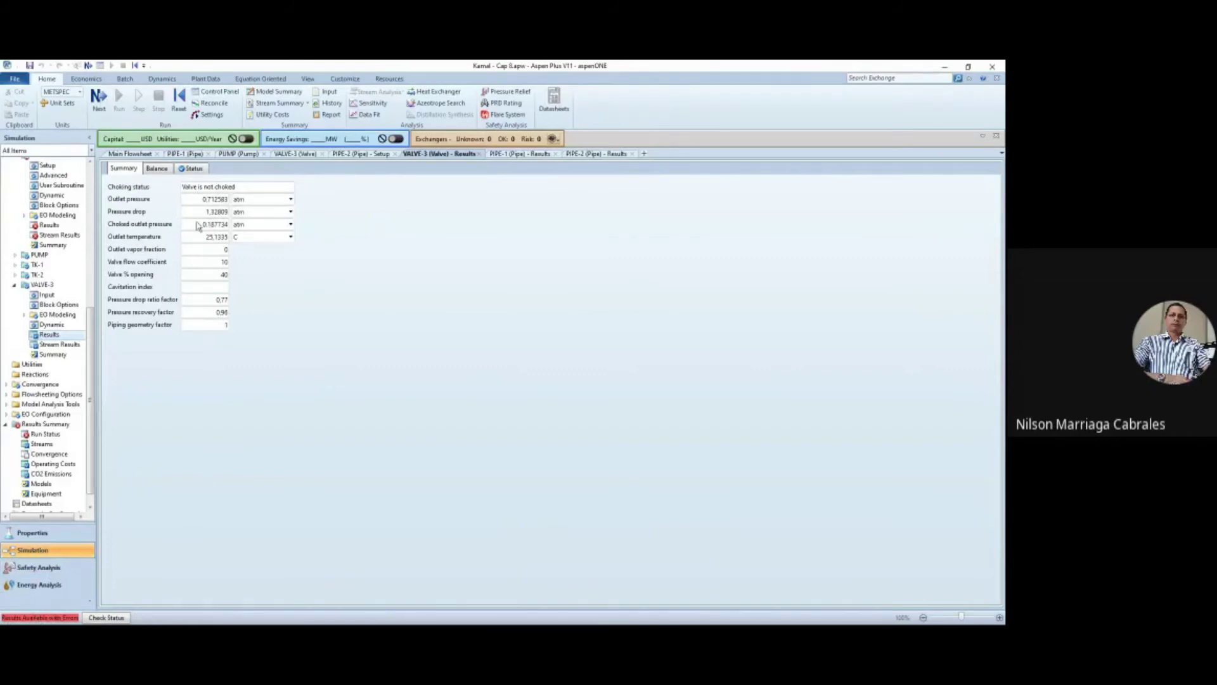
left_click(144, 157)
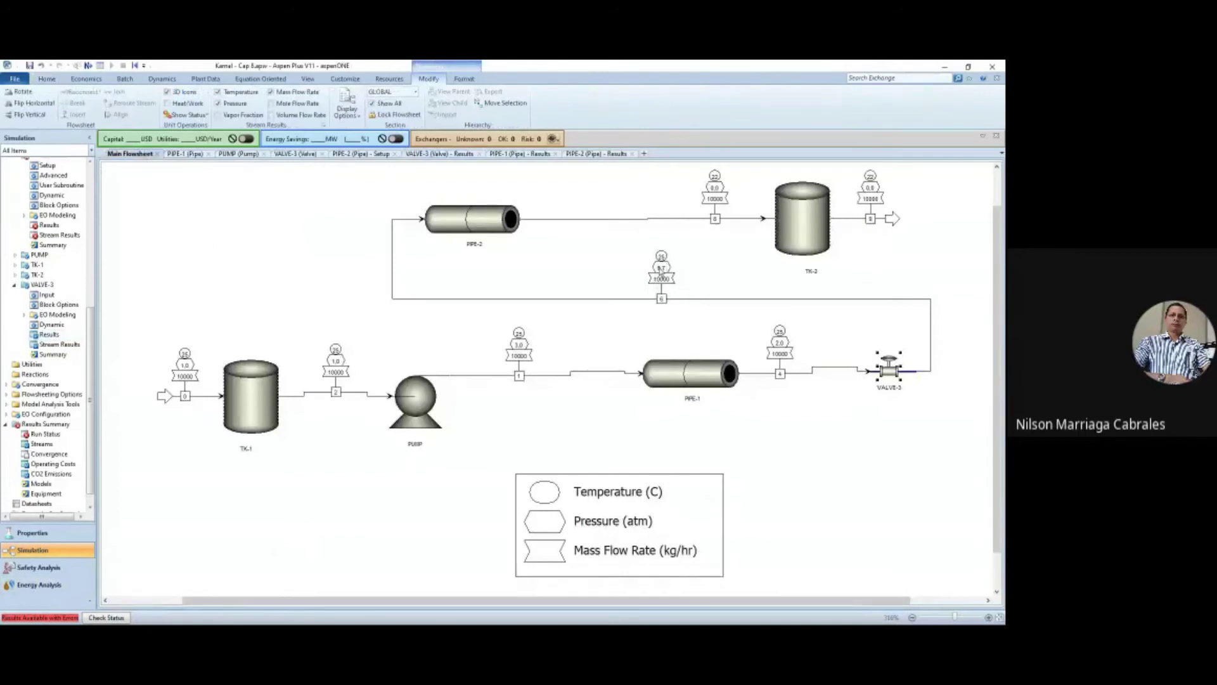
- Set the opening of VALVE-3 to 50 %, rerun the simulation and return to the main flowsheet
left_click(295, 153)
left_click(130, 168)
left_click(371, 250)
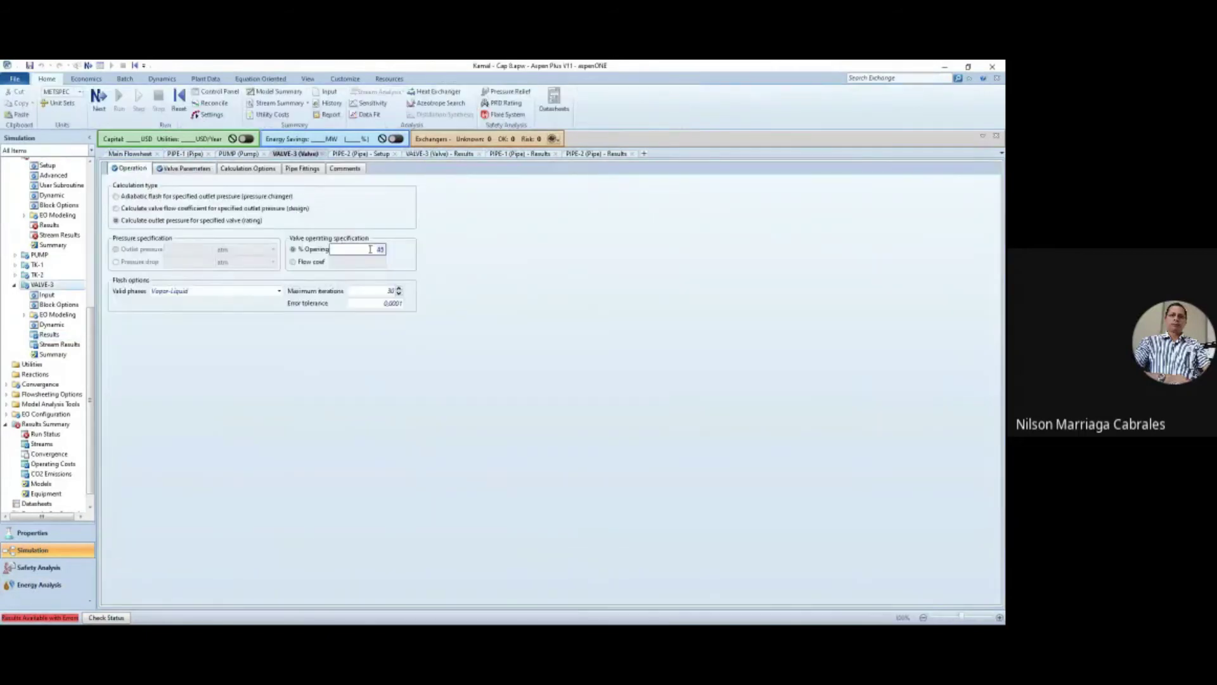
type("50")
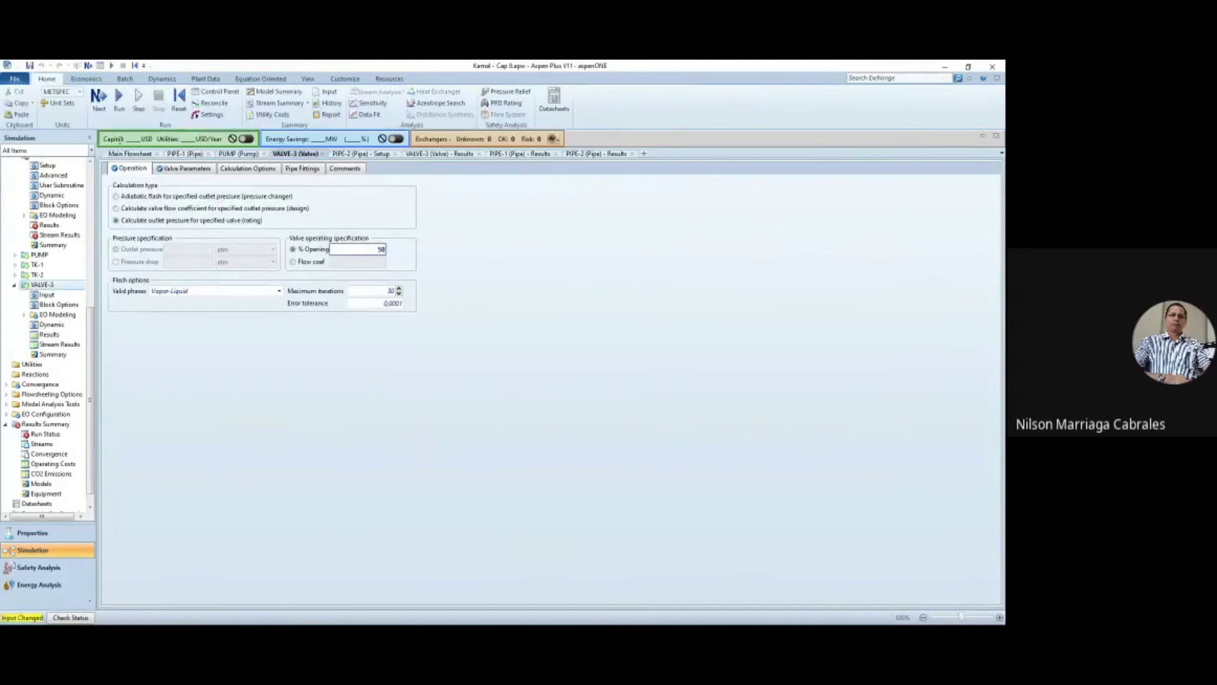
left_click(135, 156)
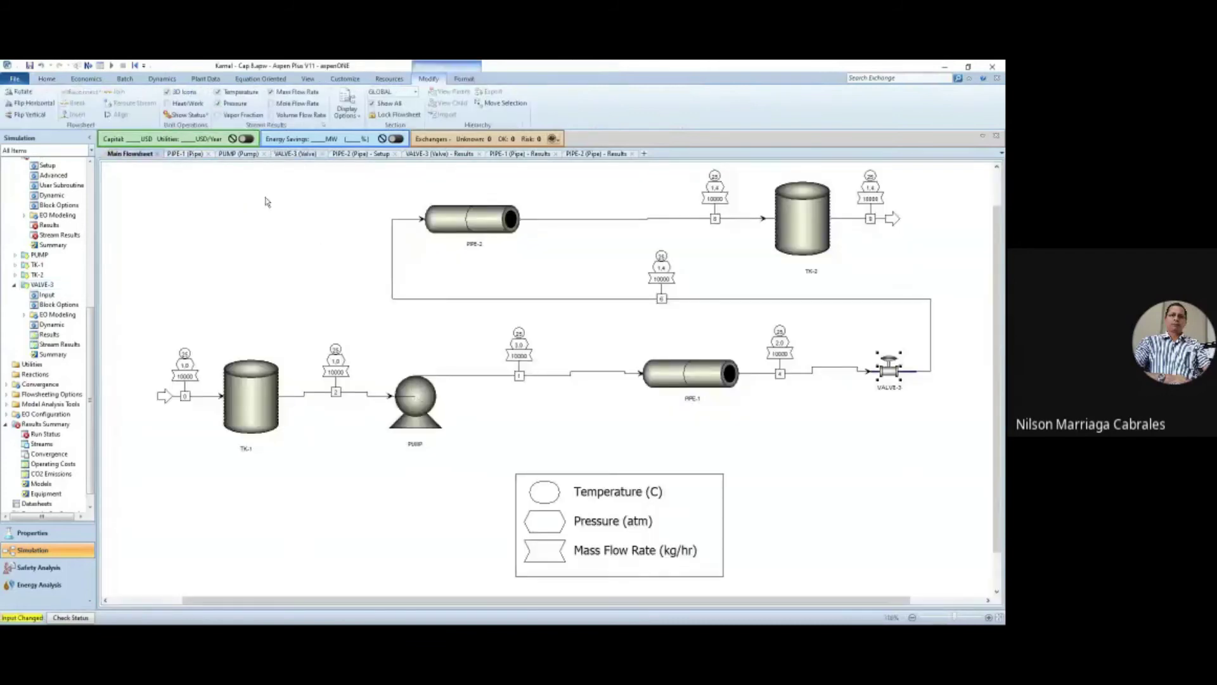
- Set the discharge pressure of PUMP to 4 bar and rerun the simulation
left_click(239, 155)
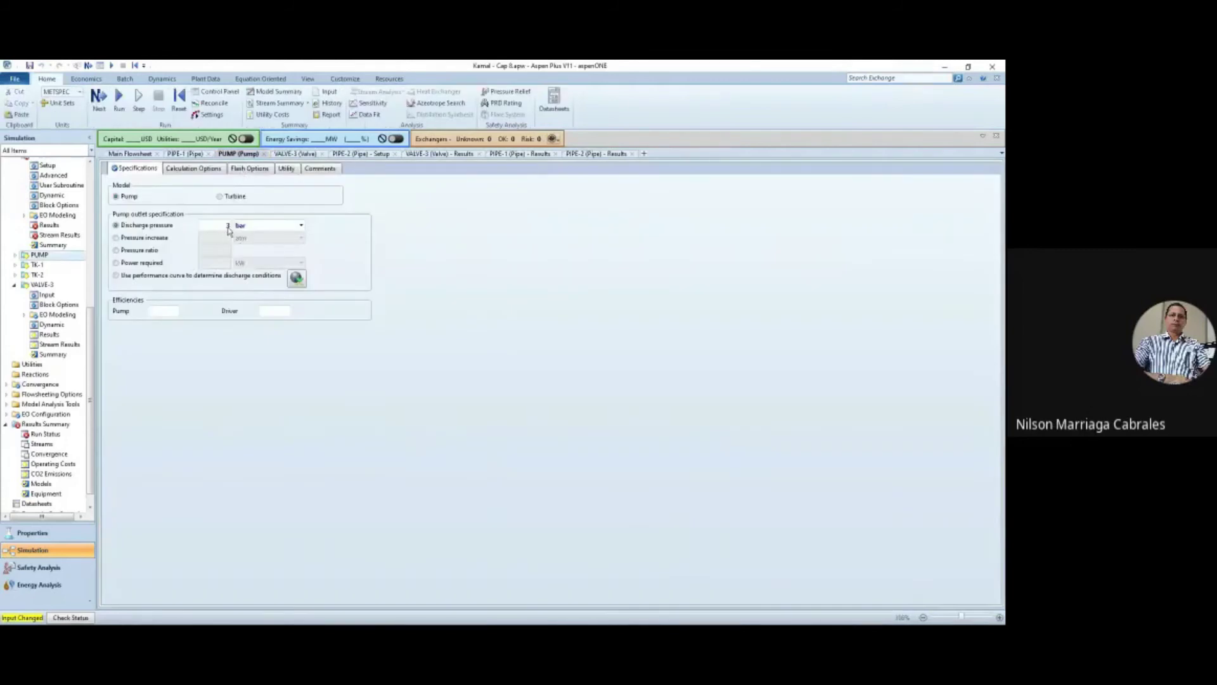
left_click(227, 227)
left_click(141, 156)
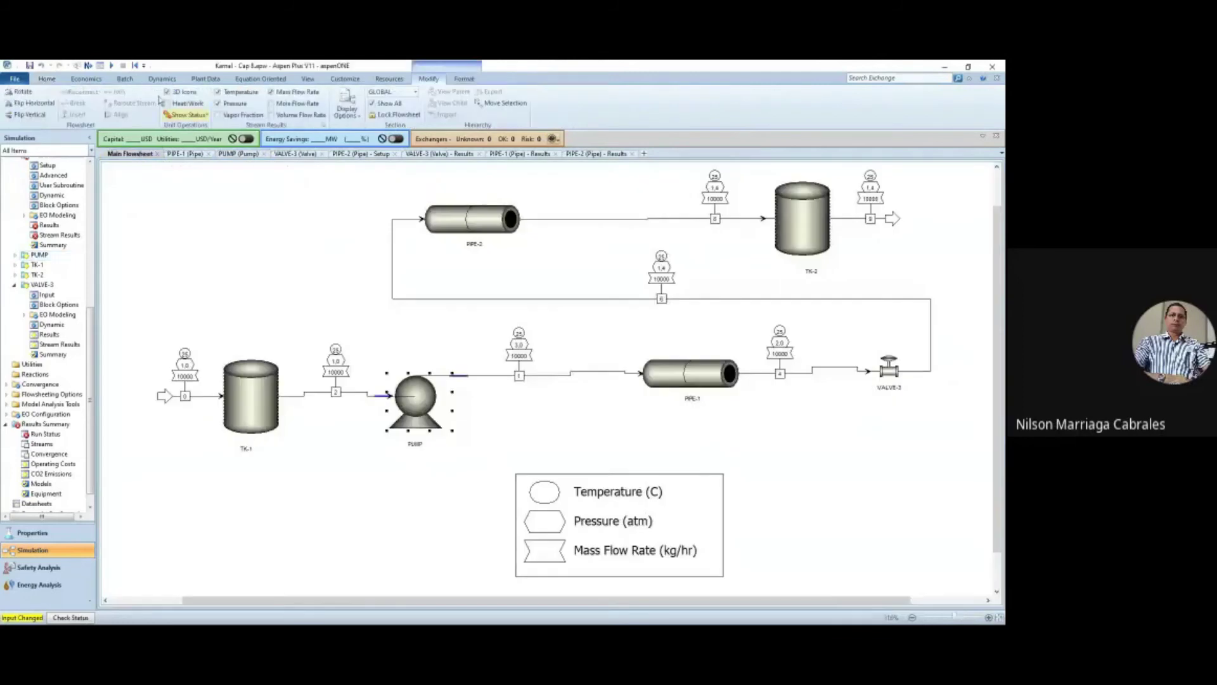
key("F5")
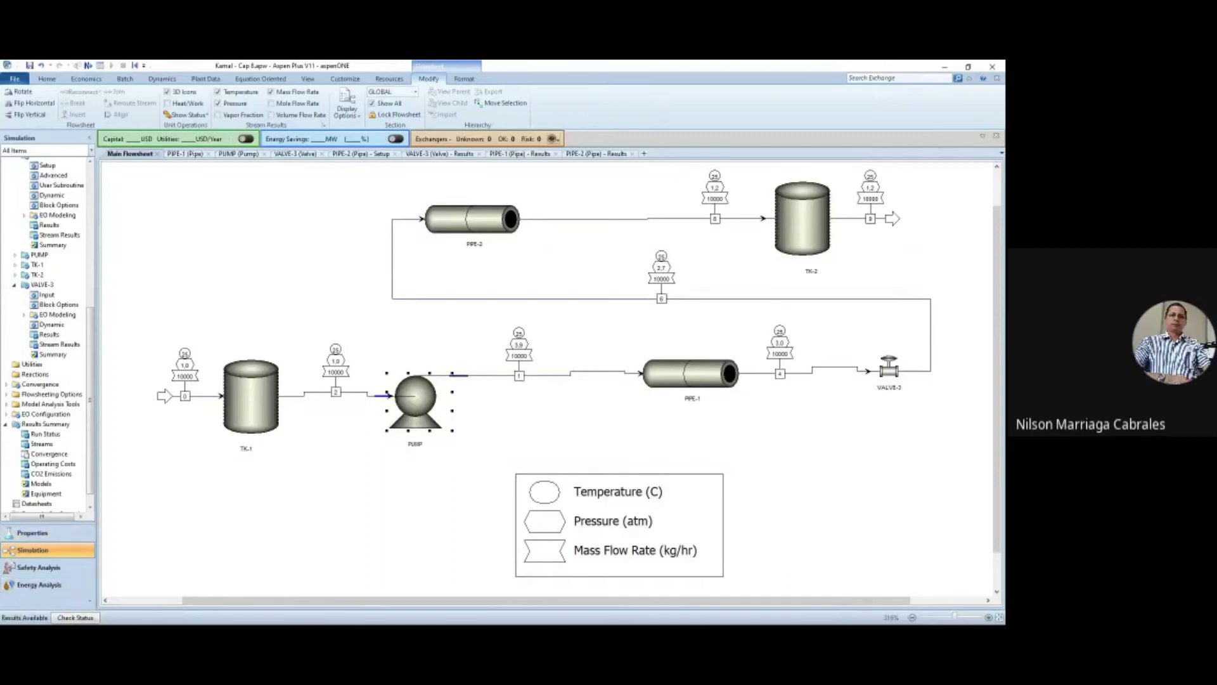
- Open the results of VALVE-3 and display its pressure drop in psi
left_click(464, 154)
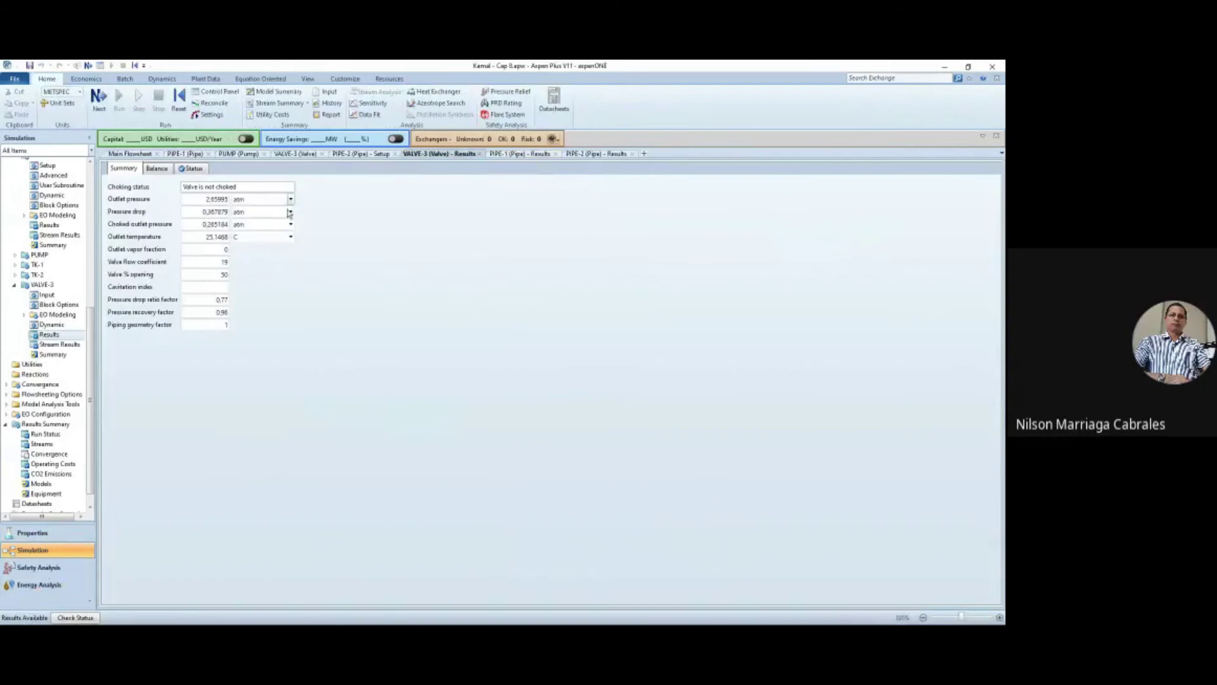
left_click(290, 212)
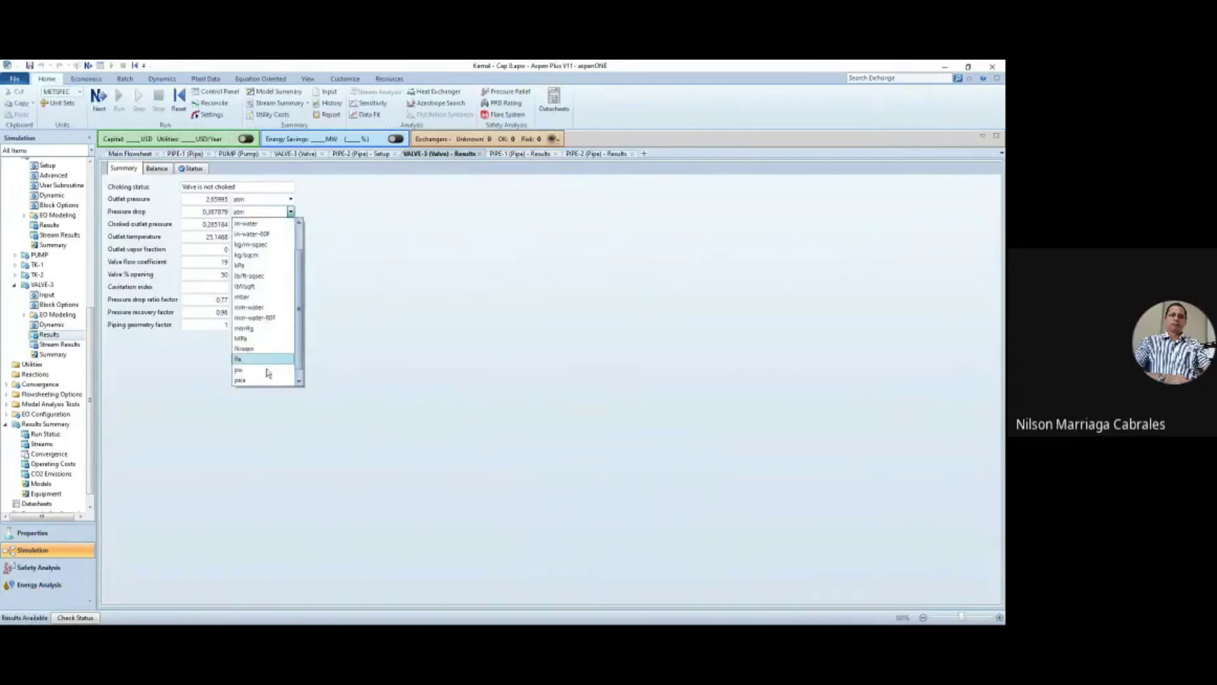
left_click(266, 370)
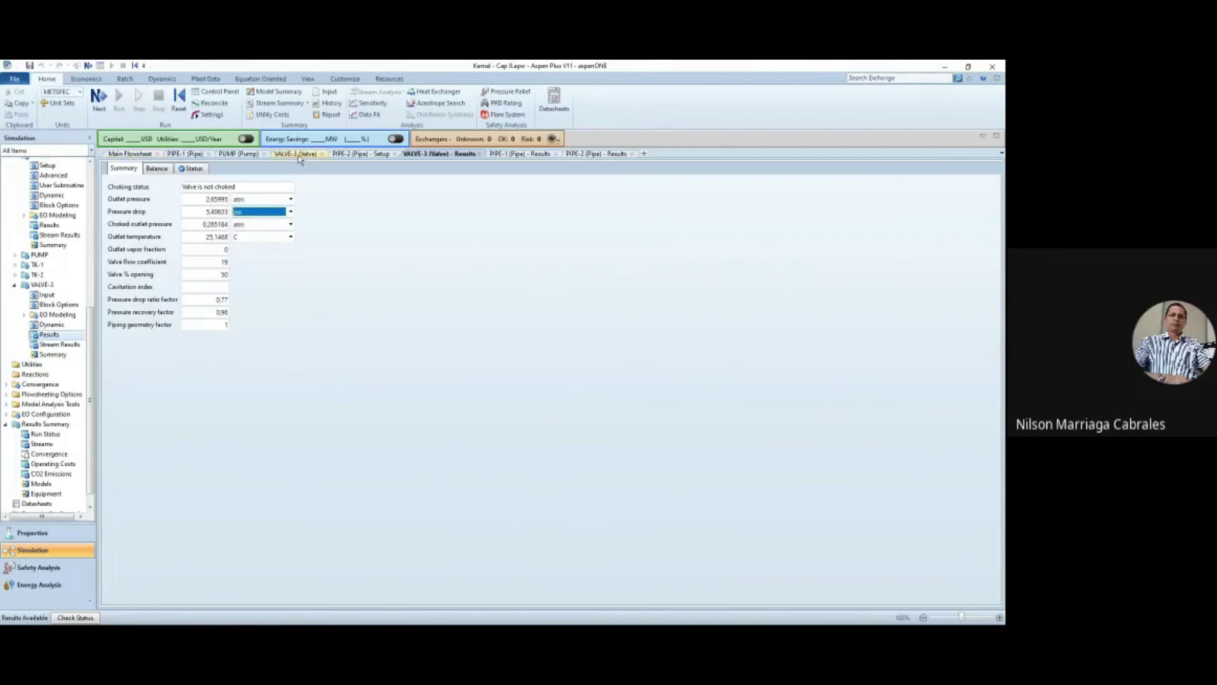
- Set the opening of VALVE-3 to 40 %, rerun the simulation, and check the valve results and main flowsheet
key("F4")
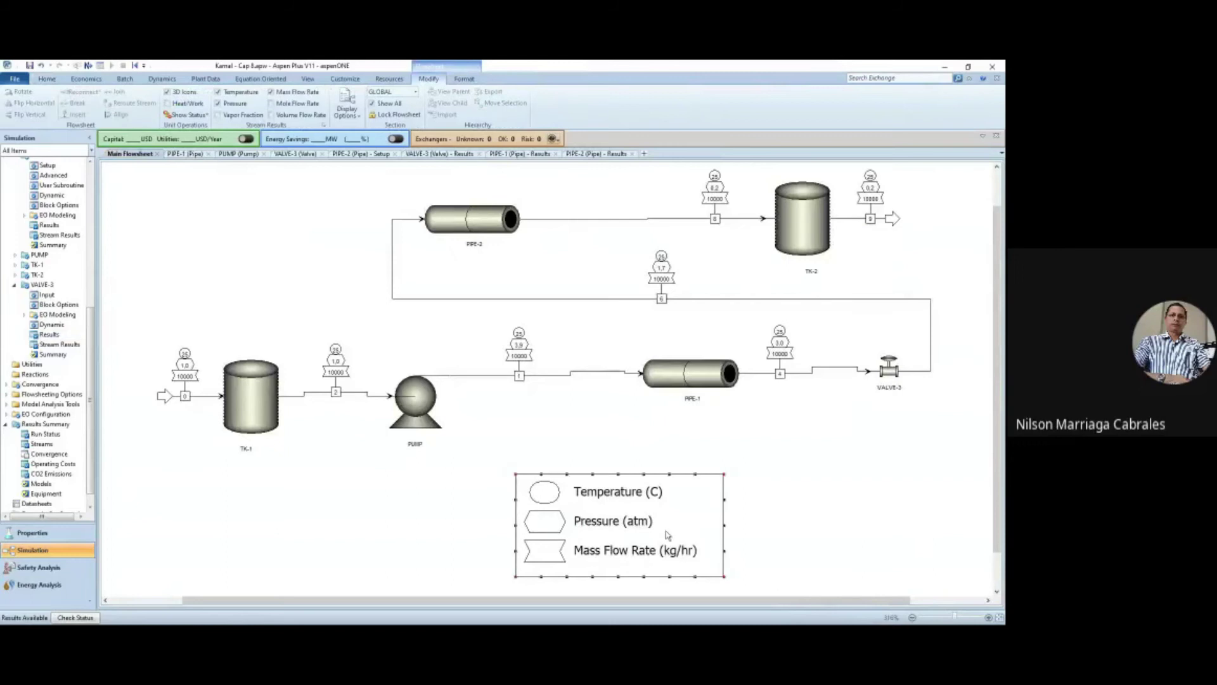
key("ctrl+Tab")
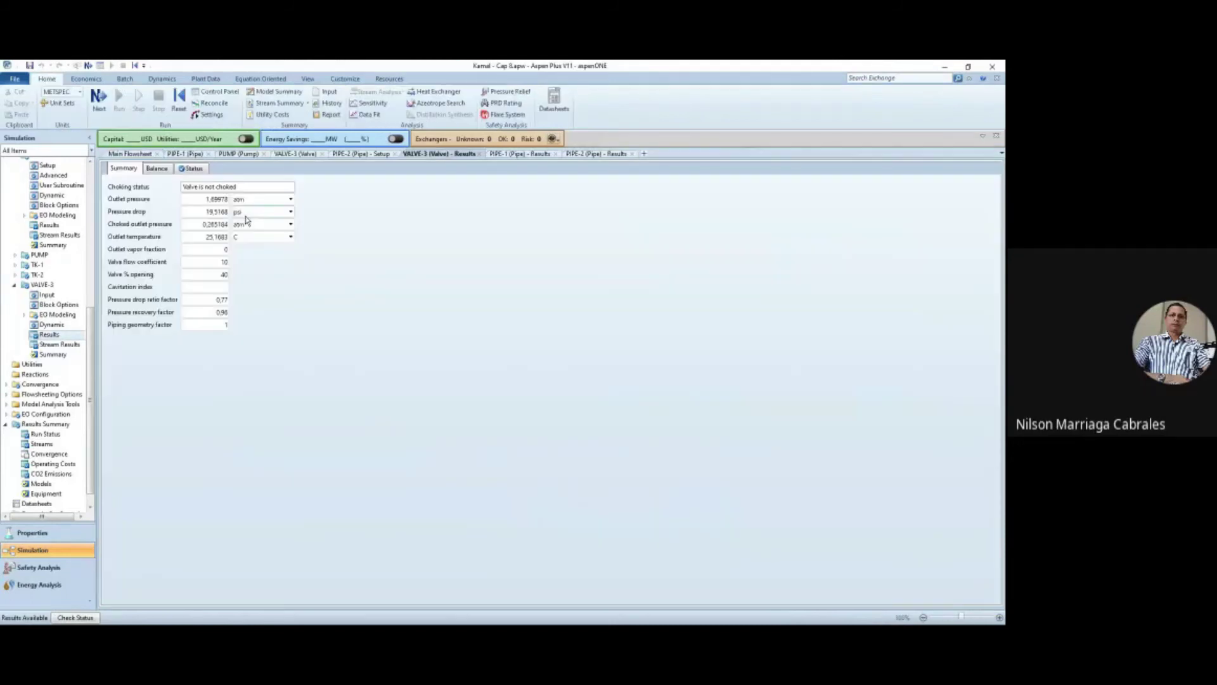
left_click(134, 157)
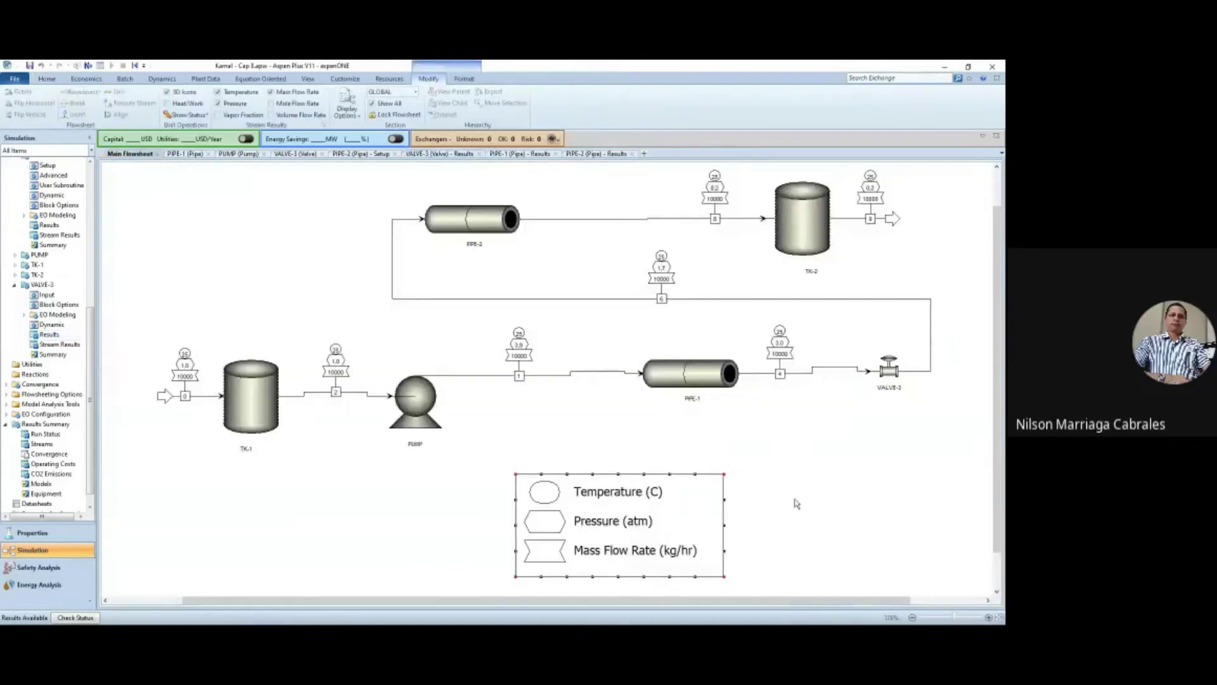
- Inspect TK-1, TK-2 and the stream entering TK-2 on the flowsheet, and check the discharge specification of PUMP
left_click(254, 400)
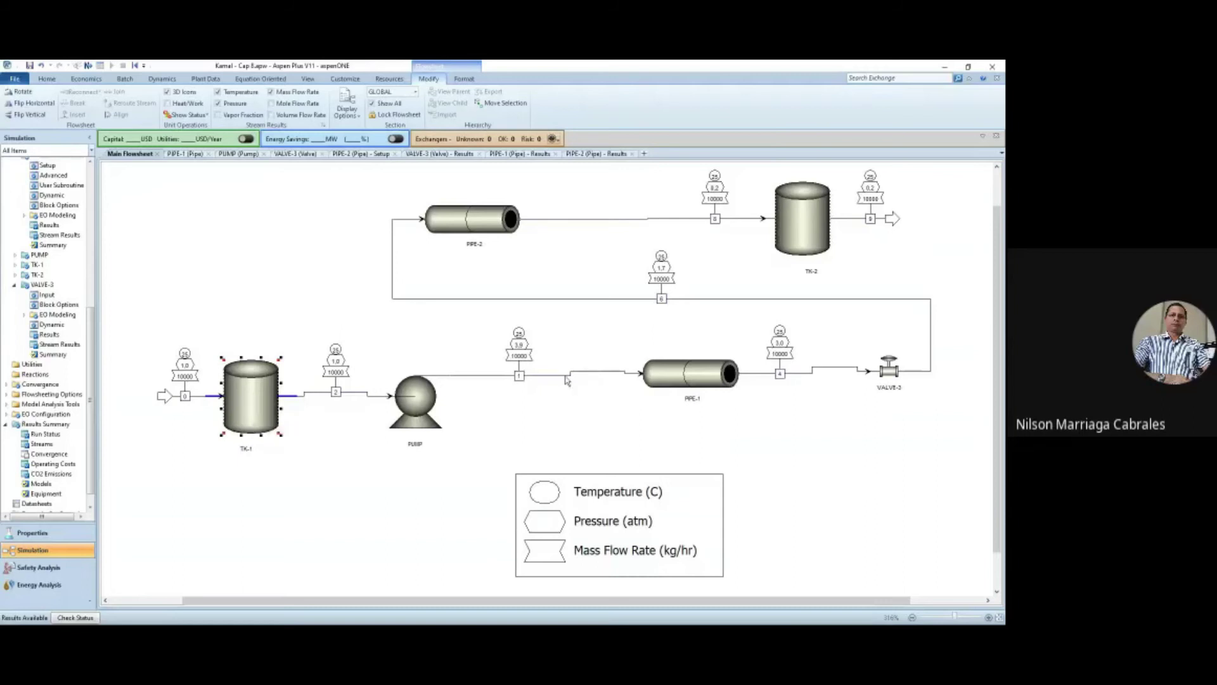
left_click(807, 236)
left_click(715, 220)
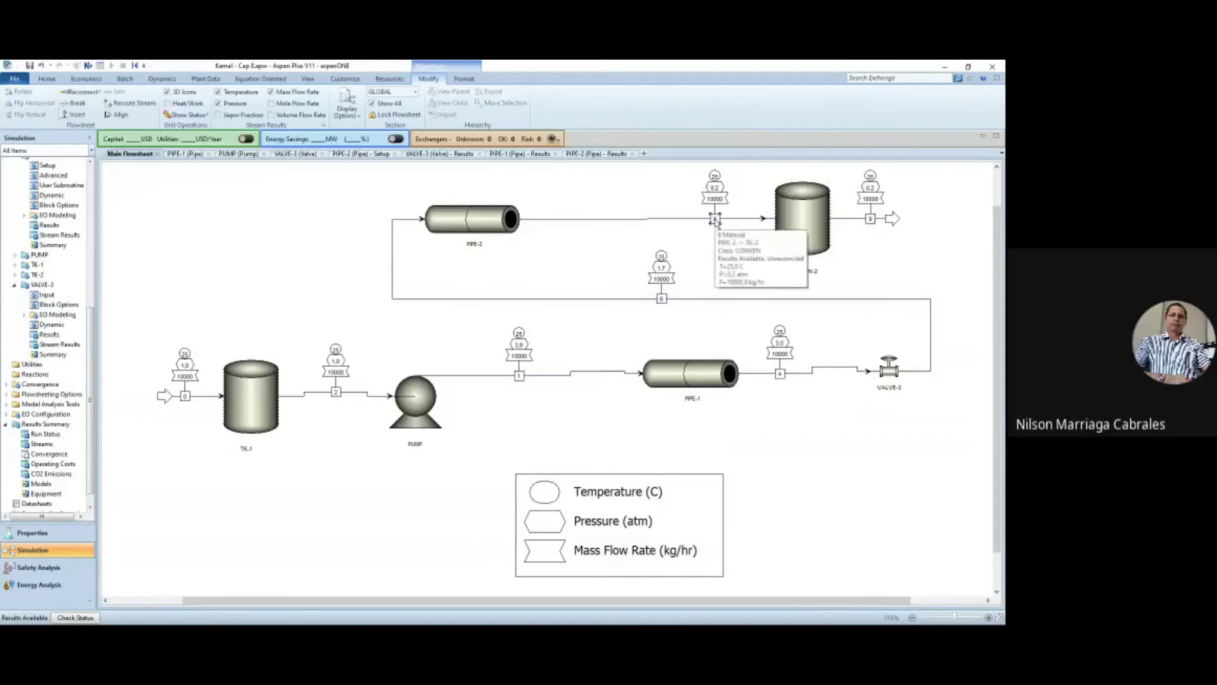
left_click(793, 220)
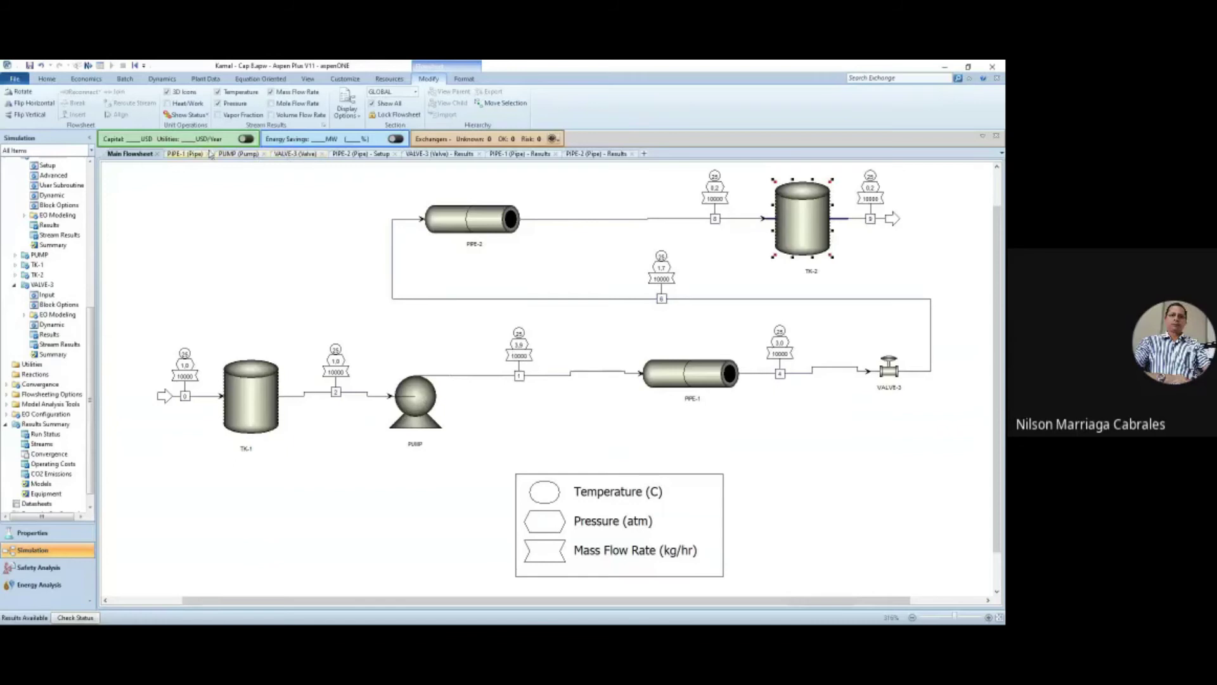
left_click(239, 154)
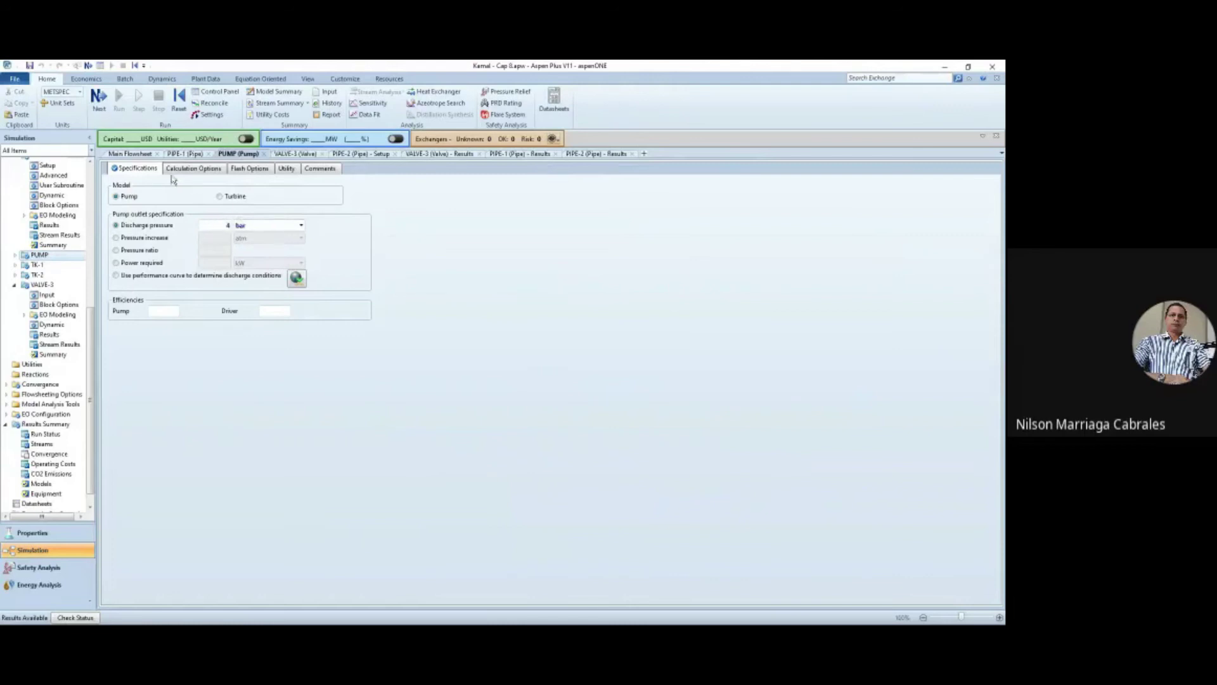
left_click(135, 156)
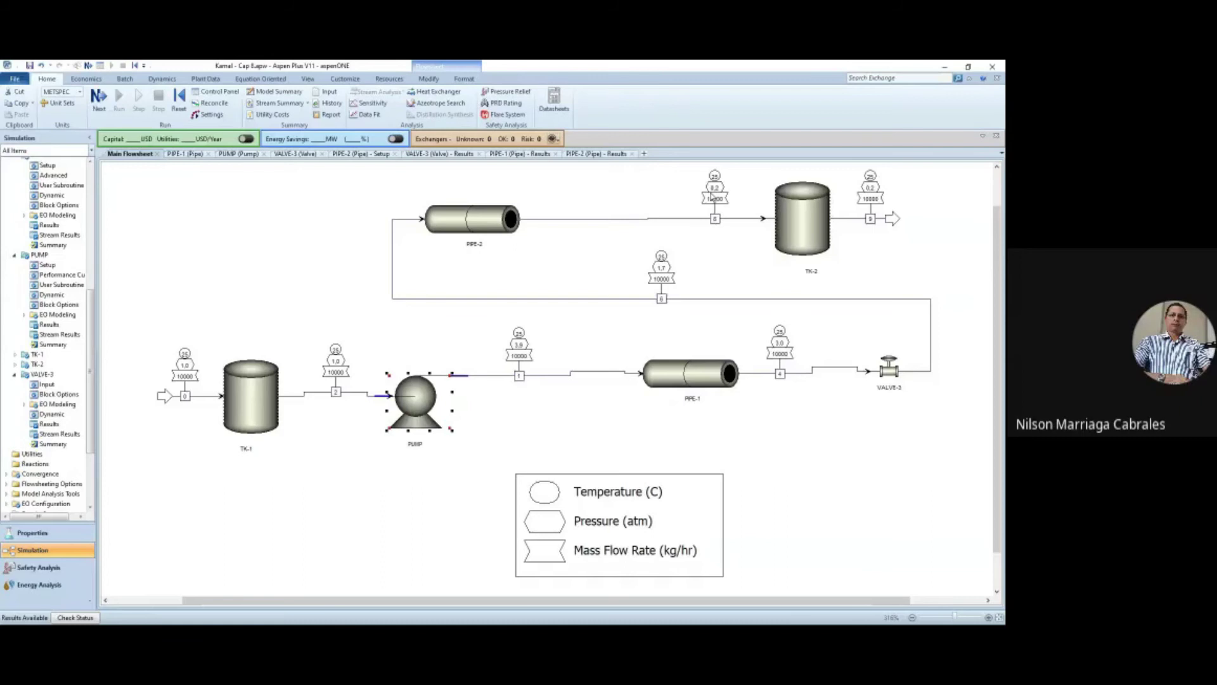
- Switch to the Rules of Thumb PDF, find Table 4.1 on pipe sizing, and highlight the average-service water velocity in m/s
key("alt+Tab")
key("alt+Tab")
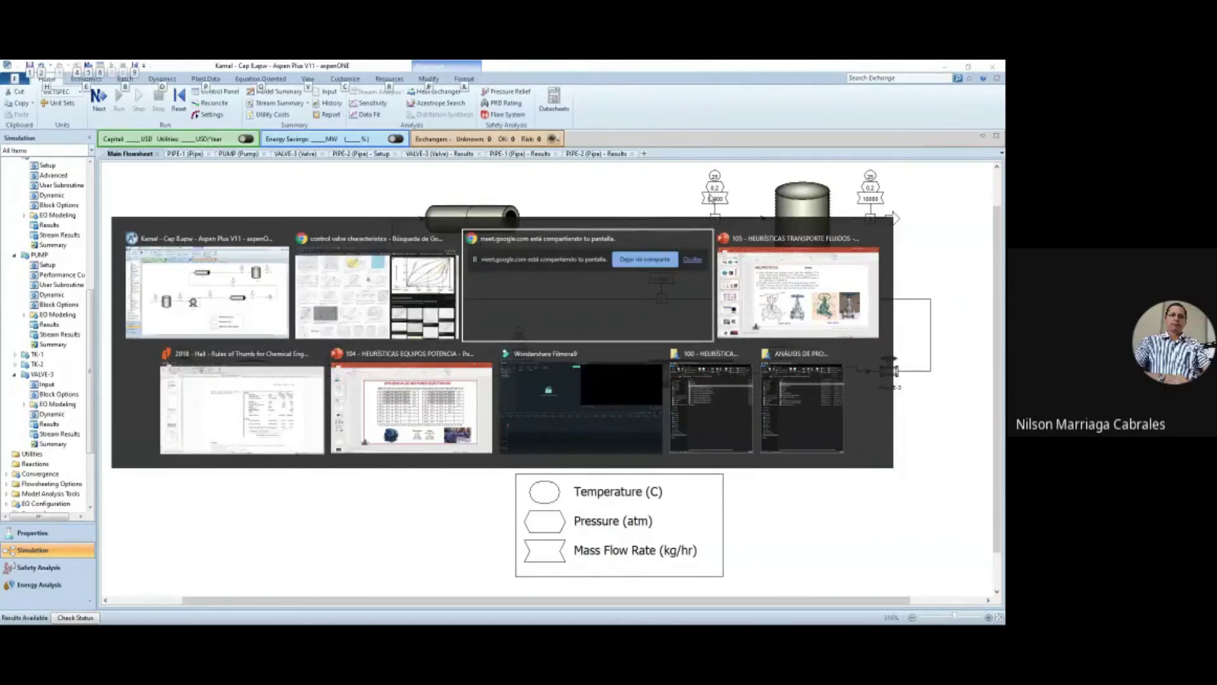
key("alt+Tab")
key("alt+Tab")
scroll(585, 358, "down", 5)
scroll(585, 358, "up", 3)
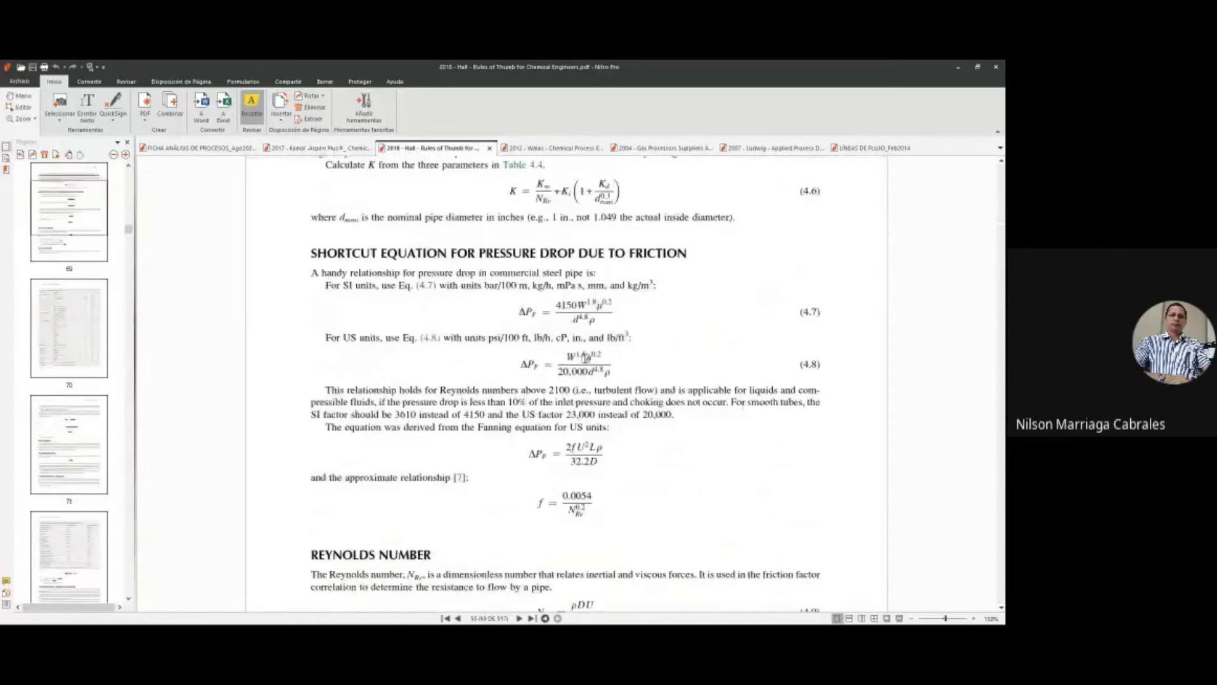
scroll(586, 358, "up", 3)
scroll(586, 358, "up", 15)
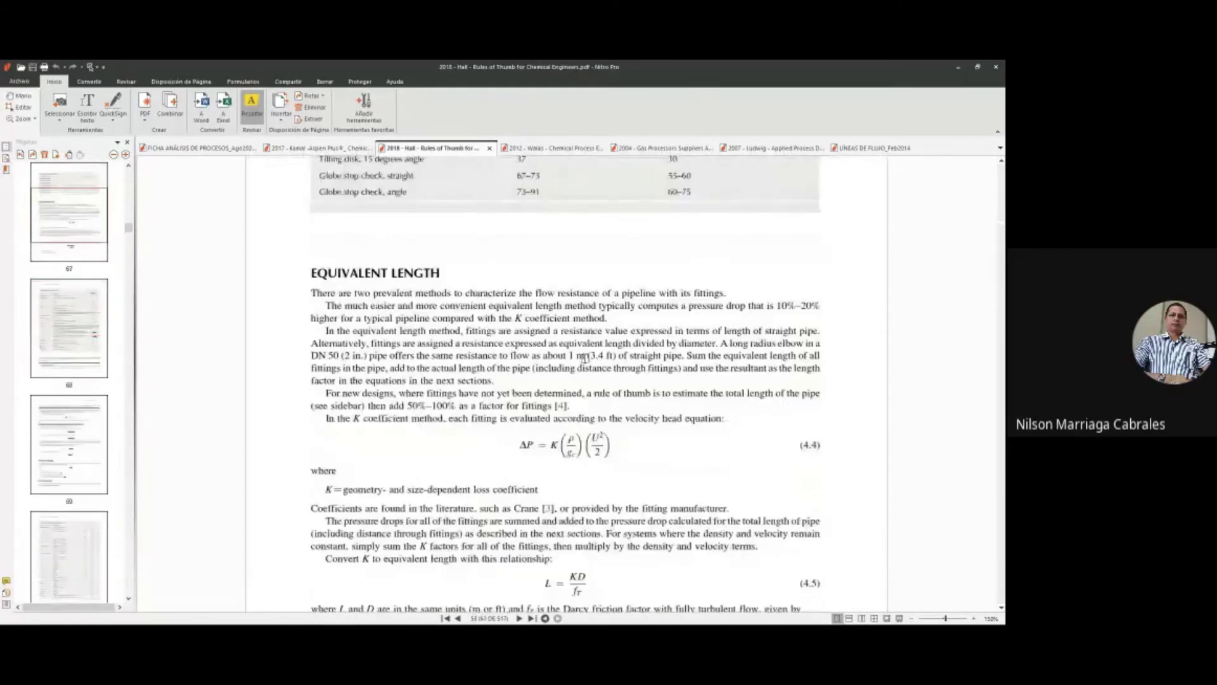
scroll(584, 358, "up", 15)
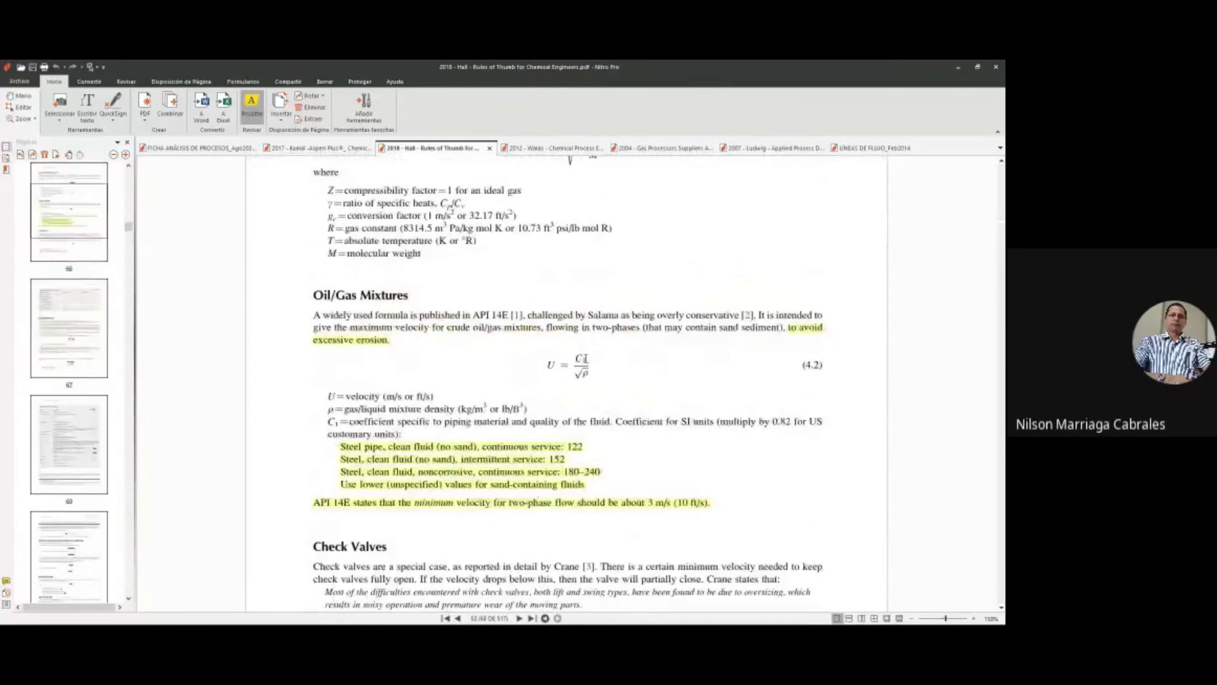
scroll(586, 358, "up", 10)
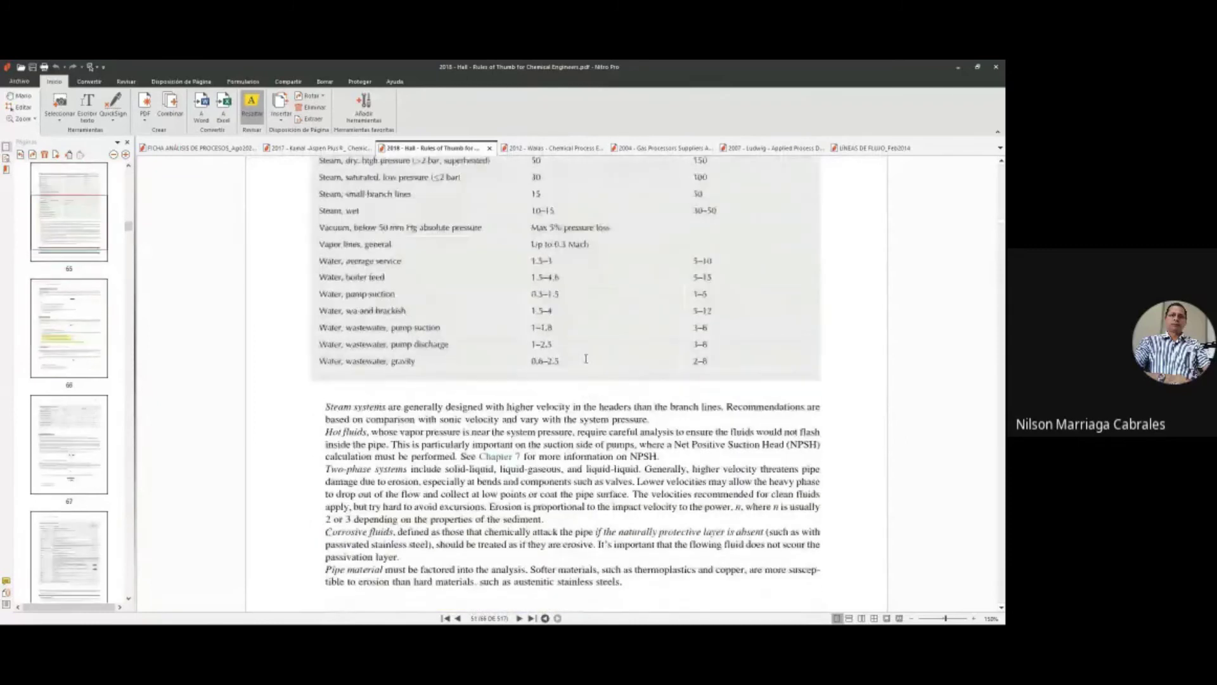
scroll(586, 358, "up", 4)
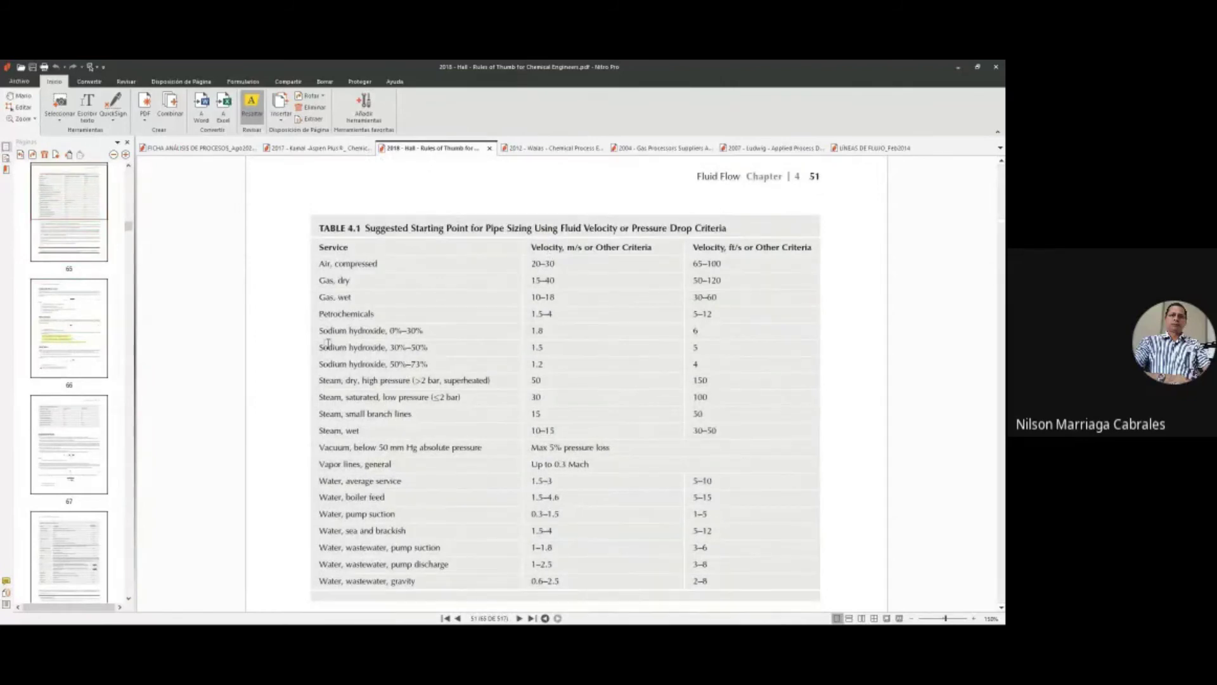
scroll(358, 399, "down", 1)
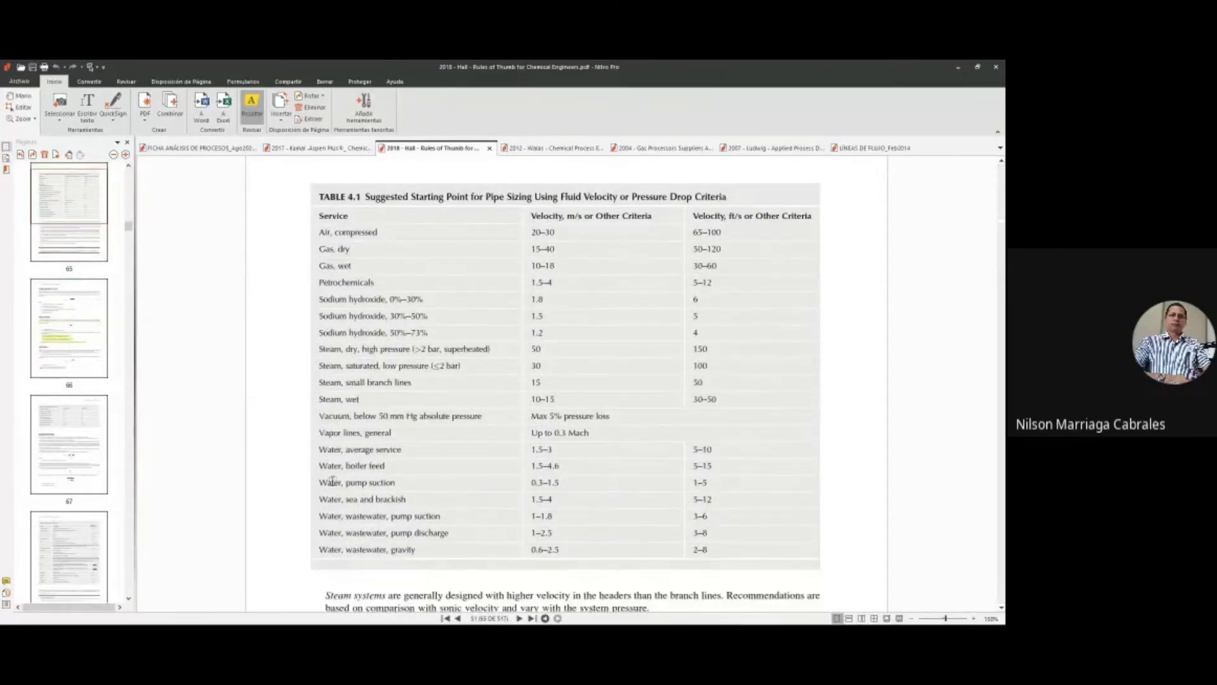
left_click_drag(320, 449, 573, 449)
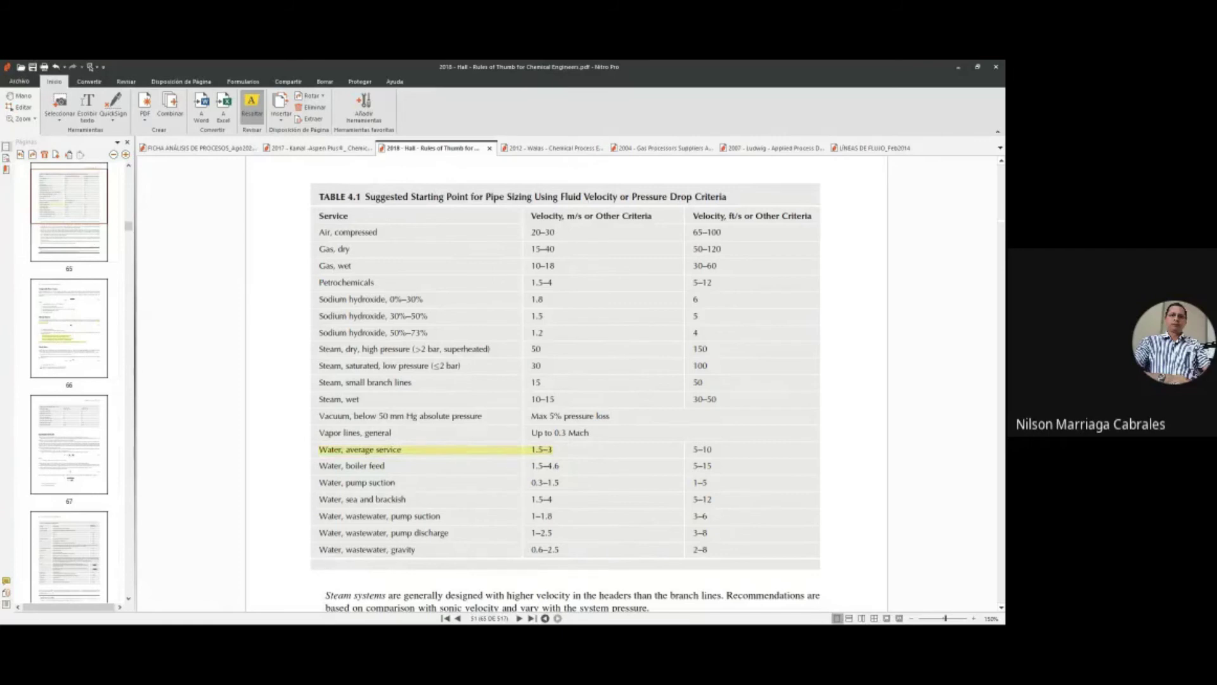
- Return to Aspen Plus, open the flow profiles in the PIPE-1 results, and compare the mixture velocity with Table 4.1 in the PDF
key("alt+Tab")
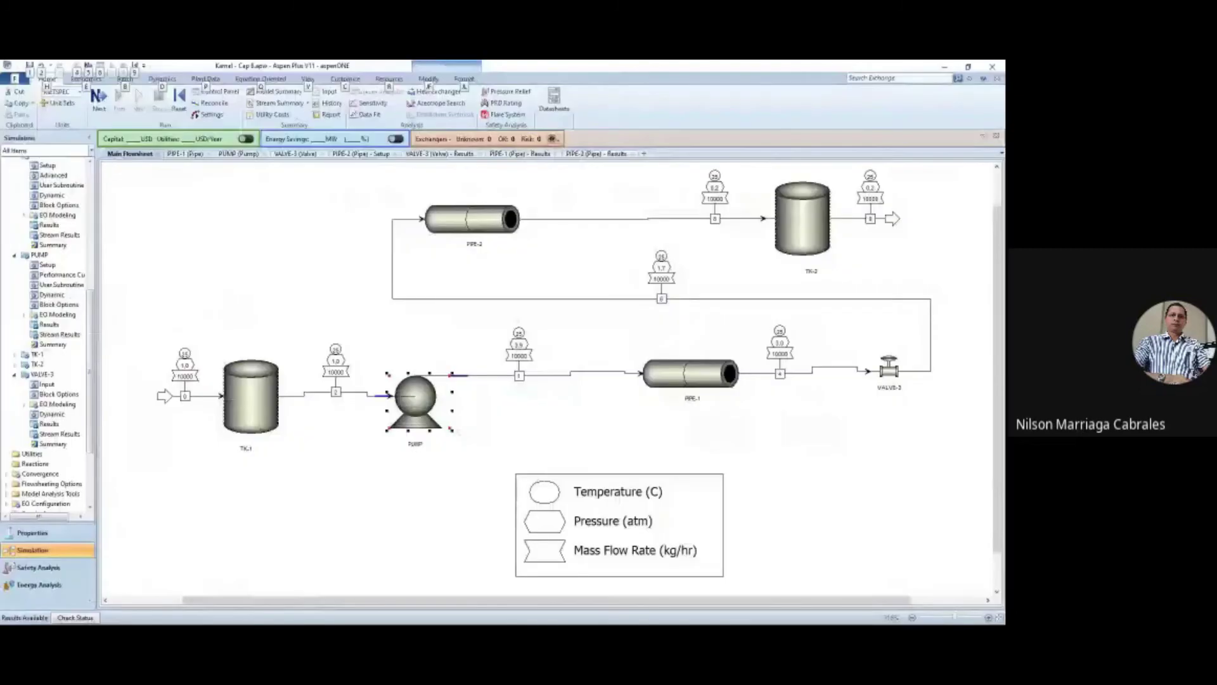
left_click(689, 380)
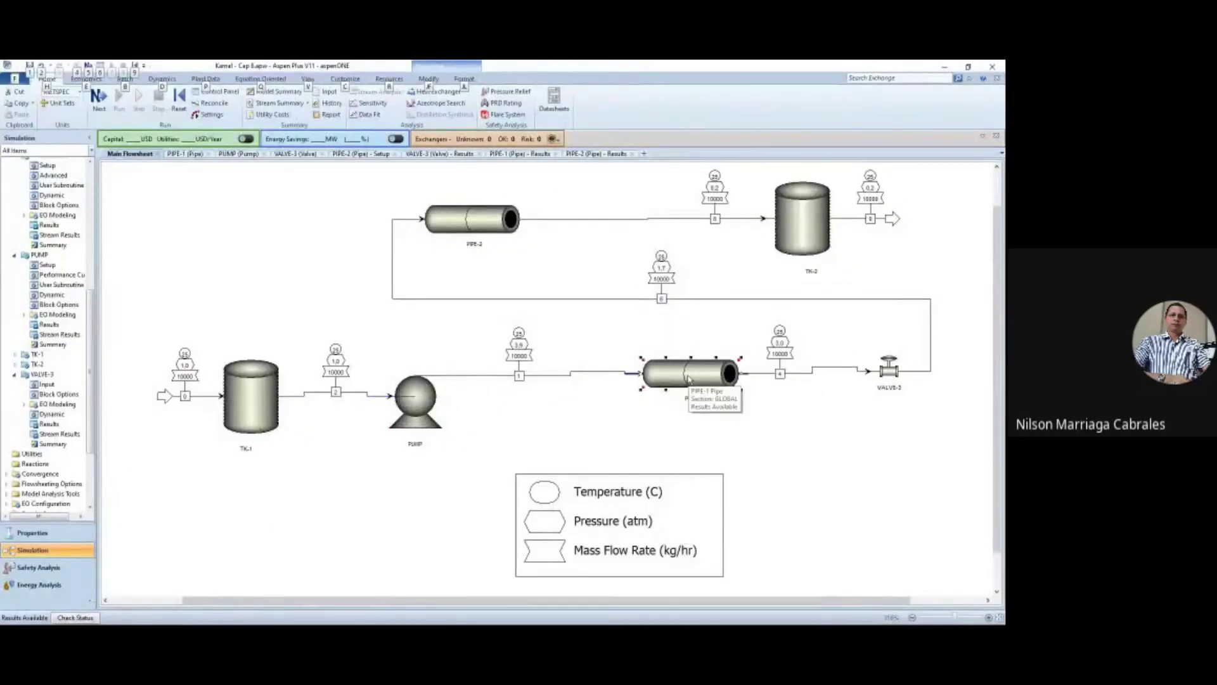
double_click(689, 379)
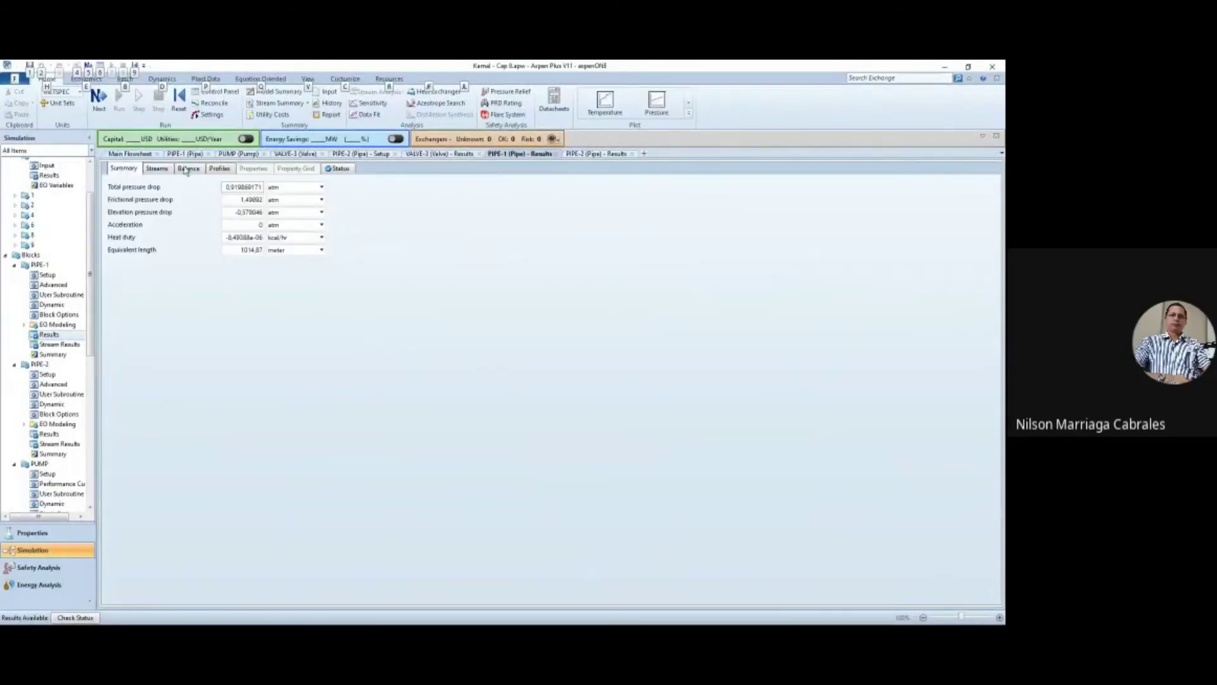
left_click(219, 169)
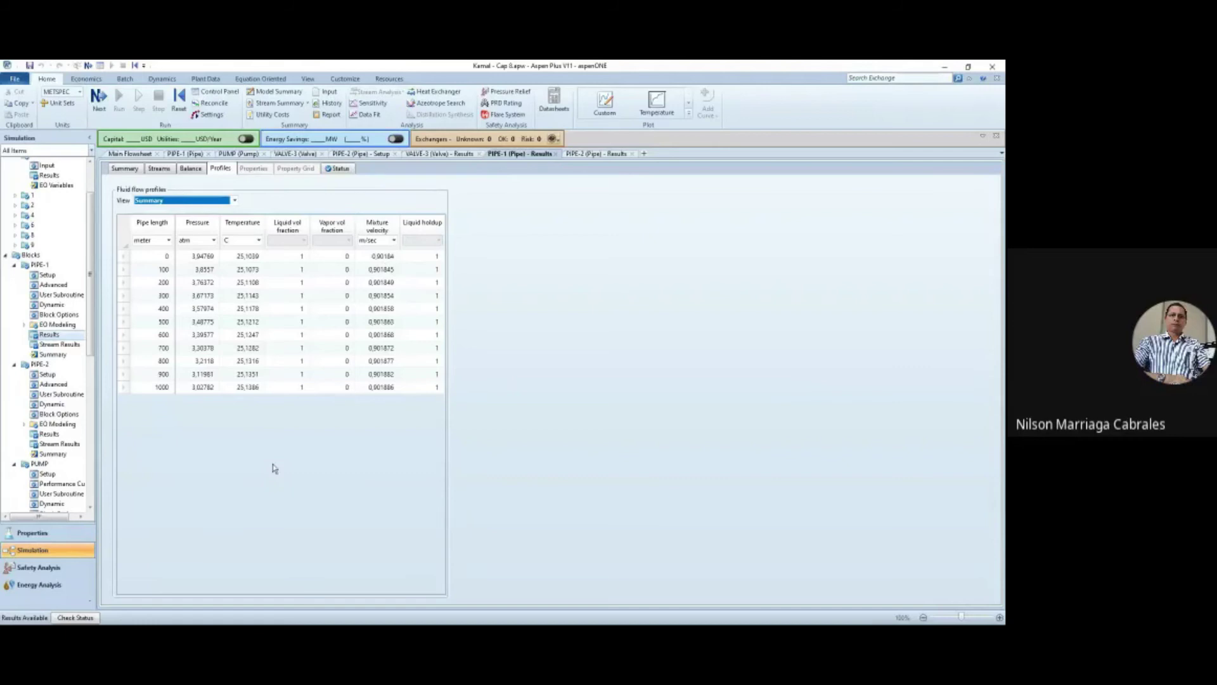
key("alt+Tab")
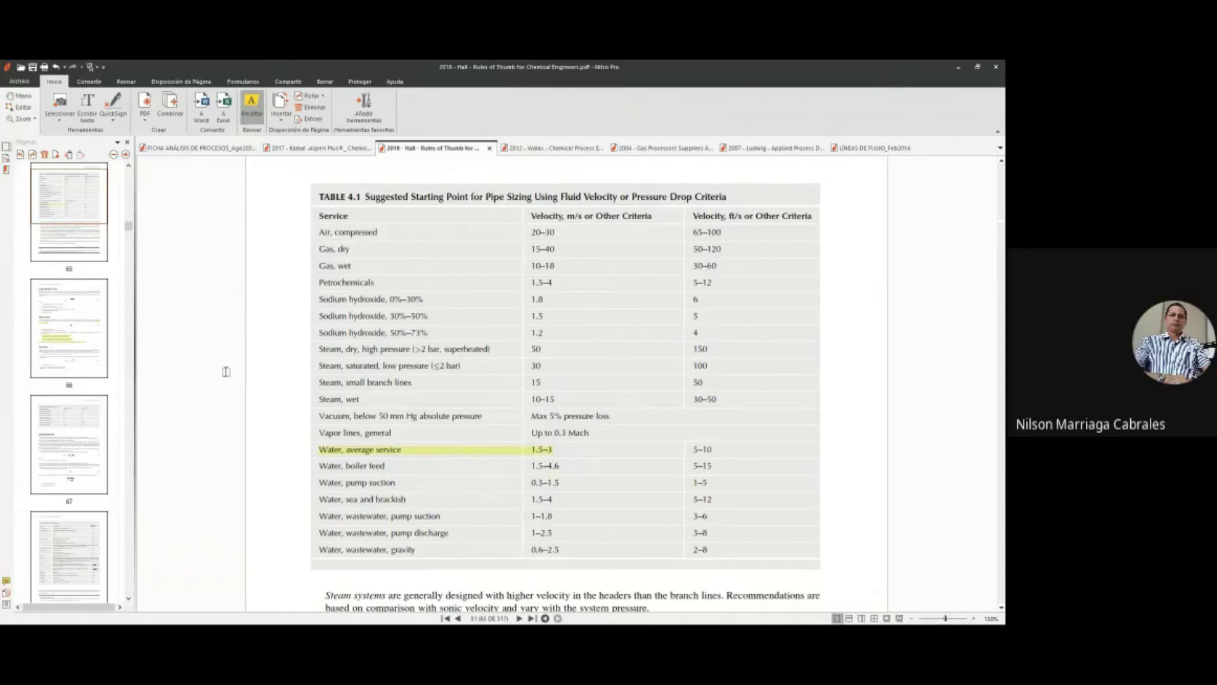
key("alt+Tab")
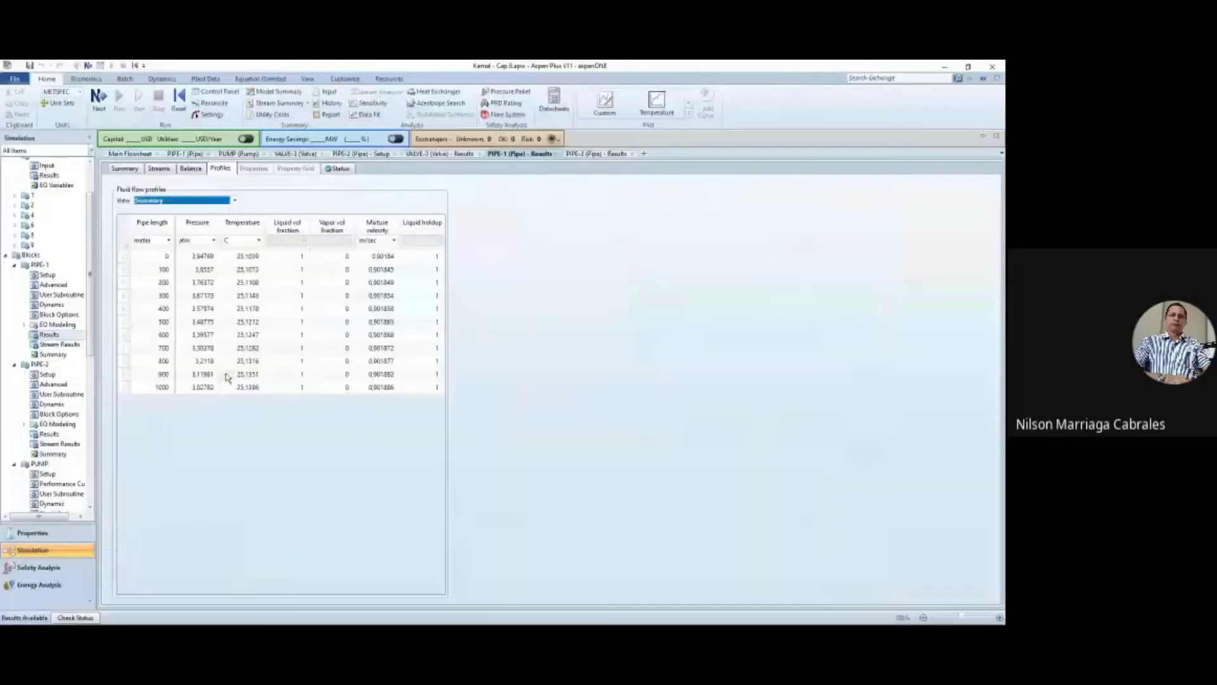
- Set the nominal diameter of PIPE-1 and PIPE-2 to 2-IN, and rerun the simulation with the PIPE-1 profile displayed
left_click(130, 154)
left_click(192, 155)
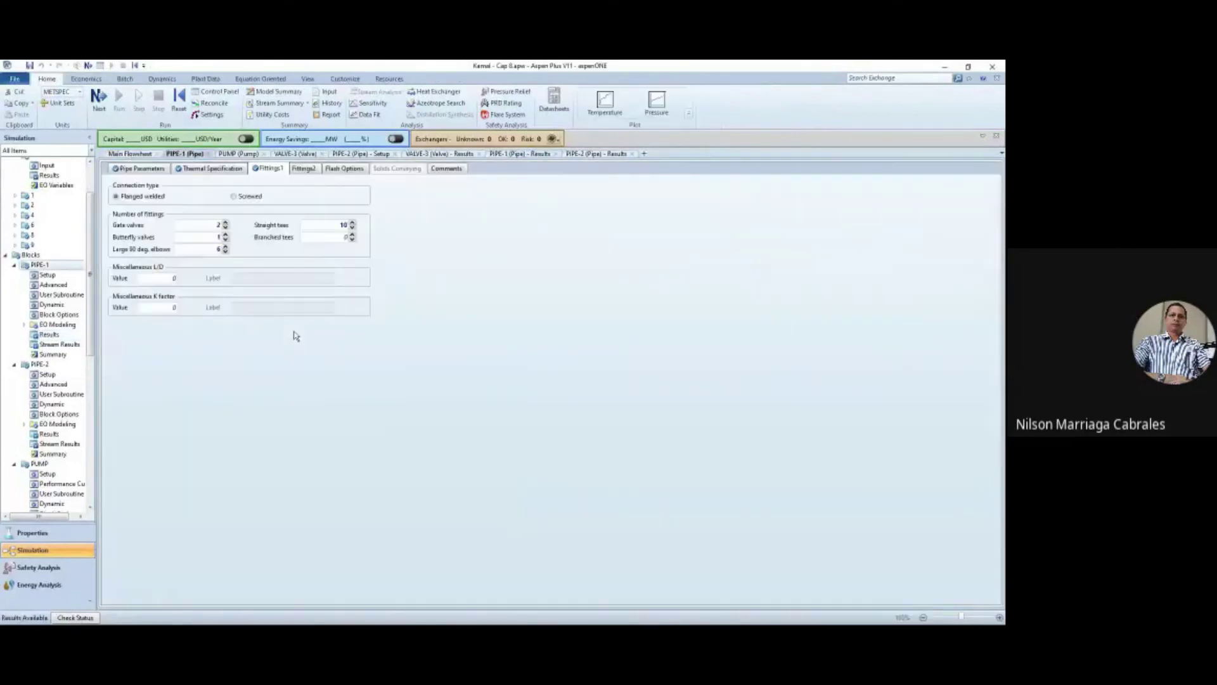
left_click(148, 169)
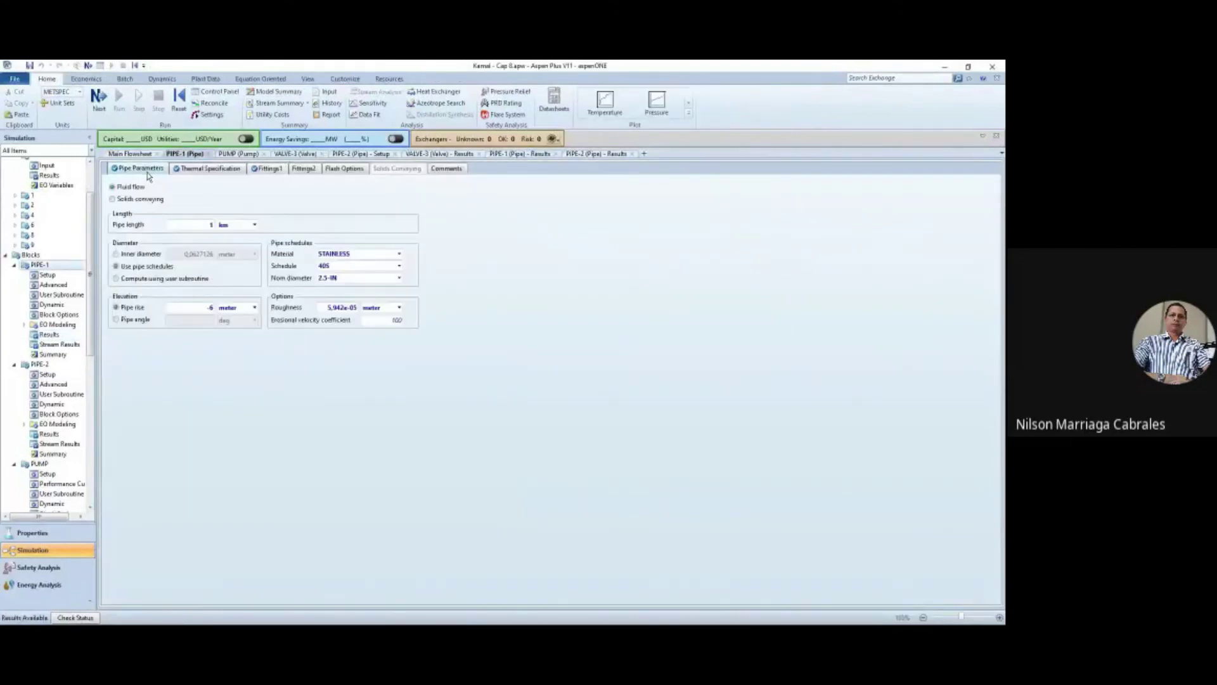
left_click(398, 278)
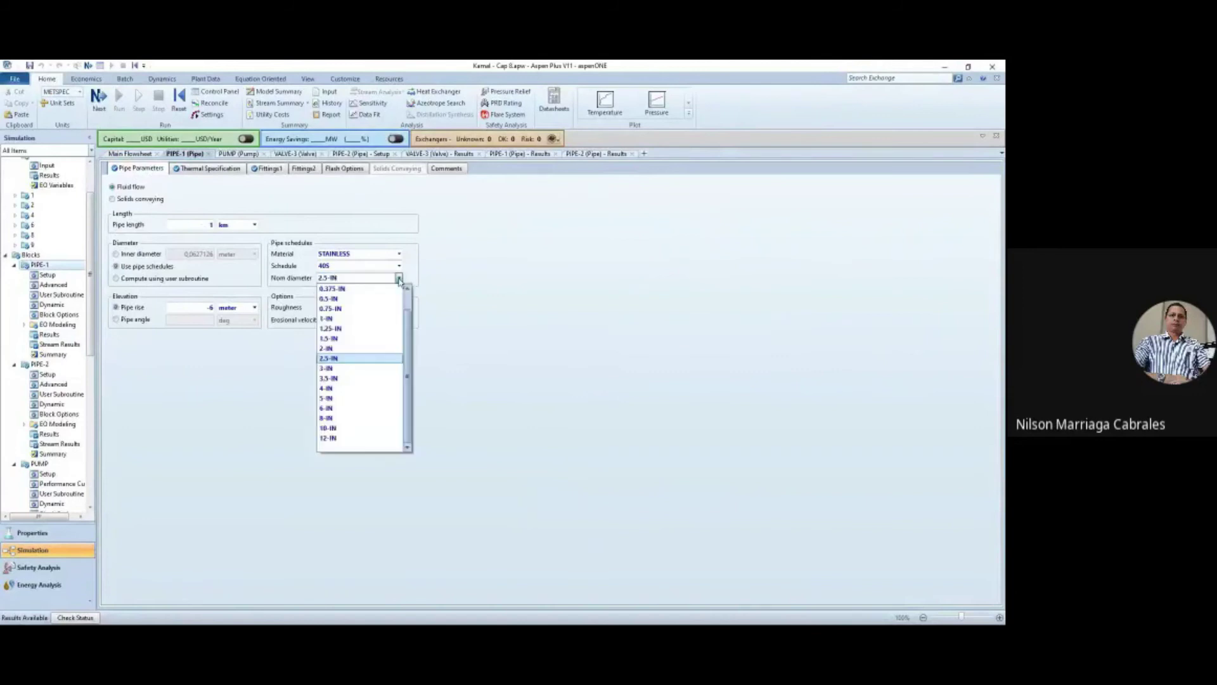
left_click(326, 348)
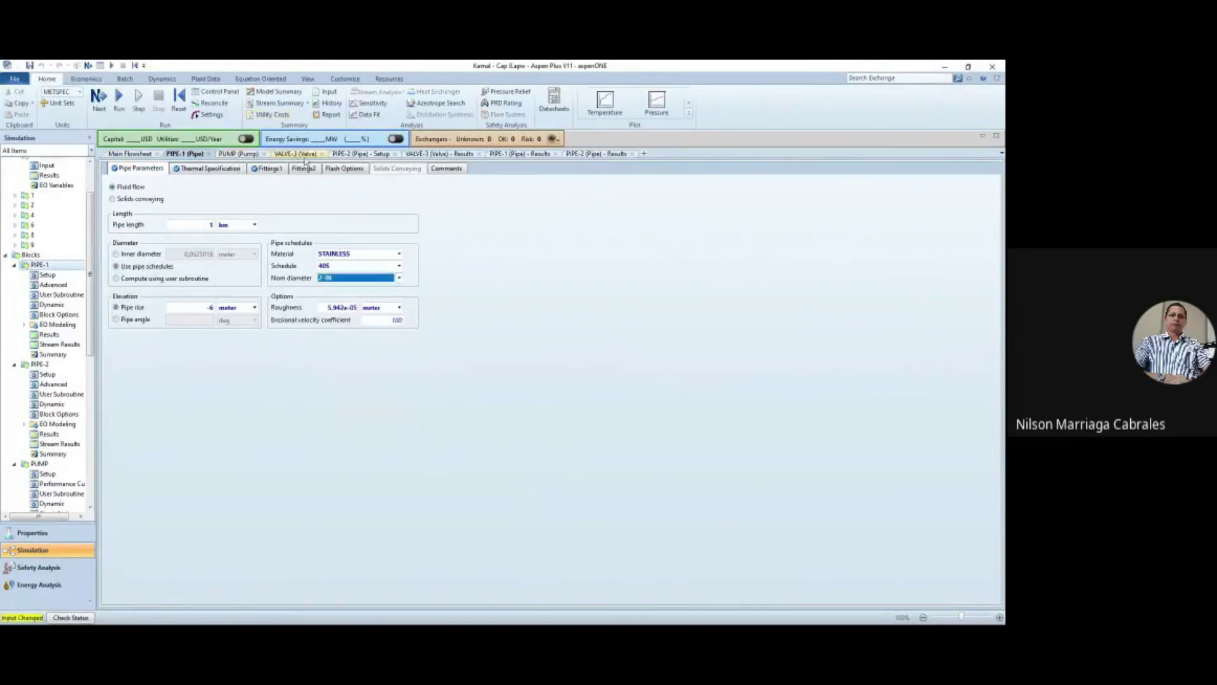
left_click(343, 155)
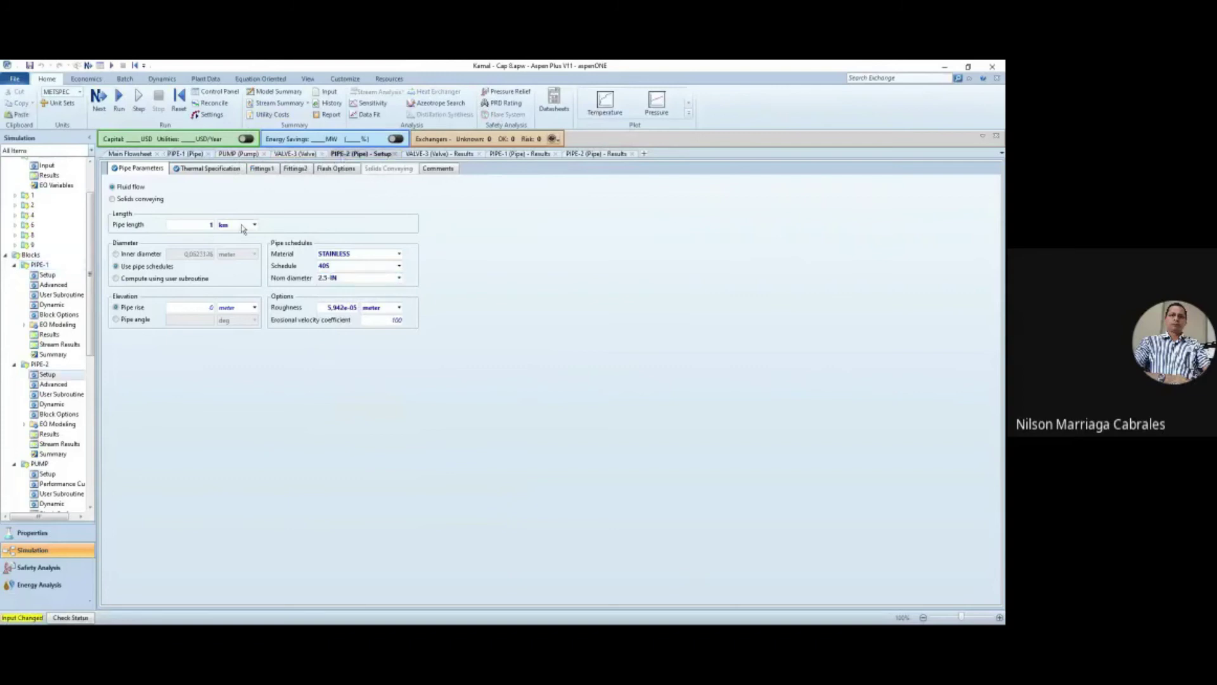
left_click(399, 277)
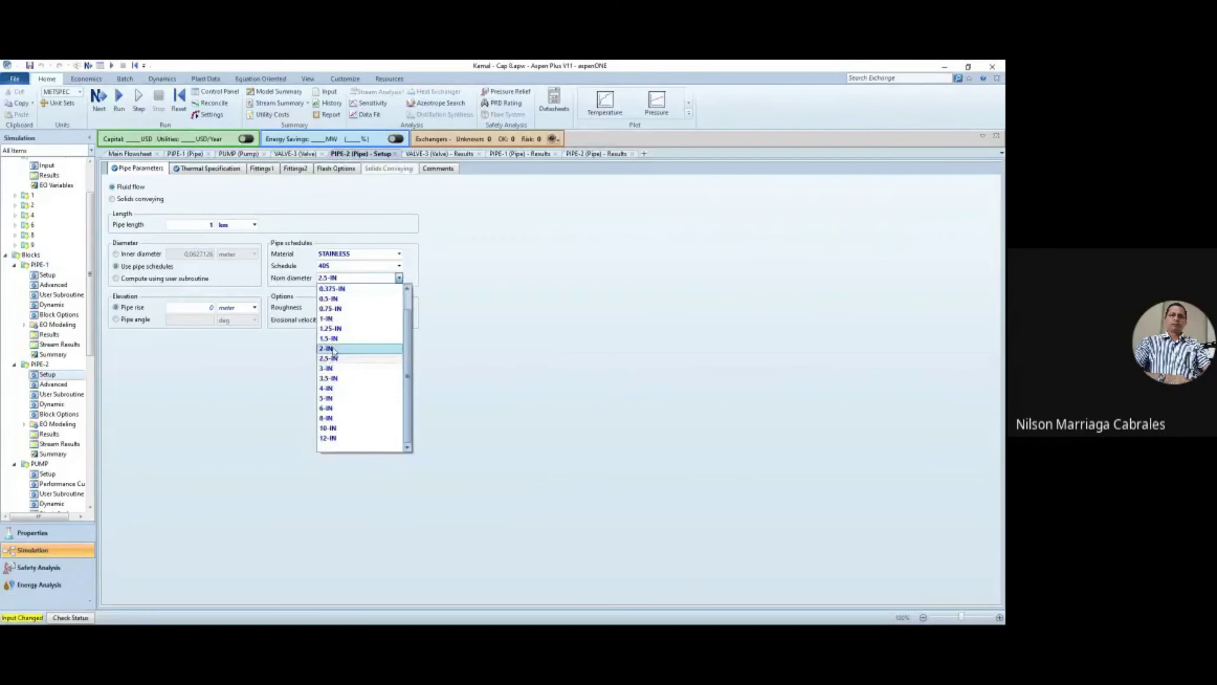
left_click(328, 348)
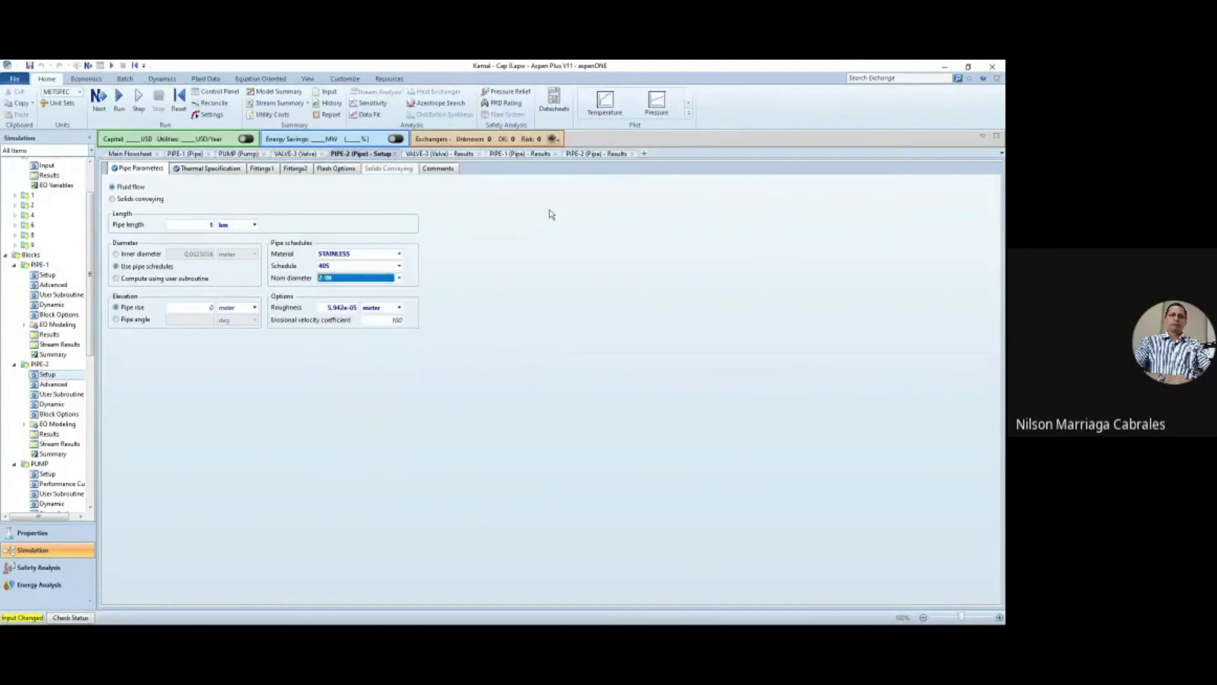
left_click(529, 154)
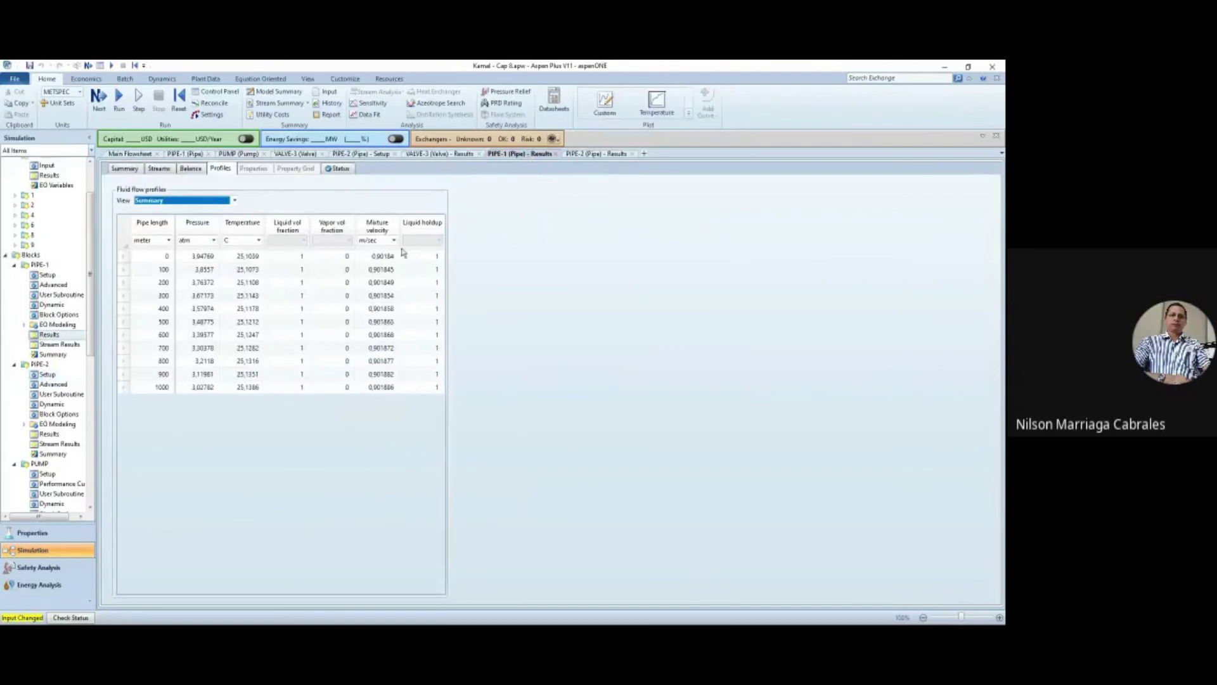
left_click(118, 96)
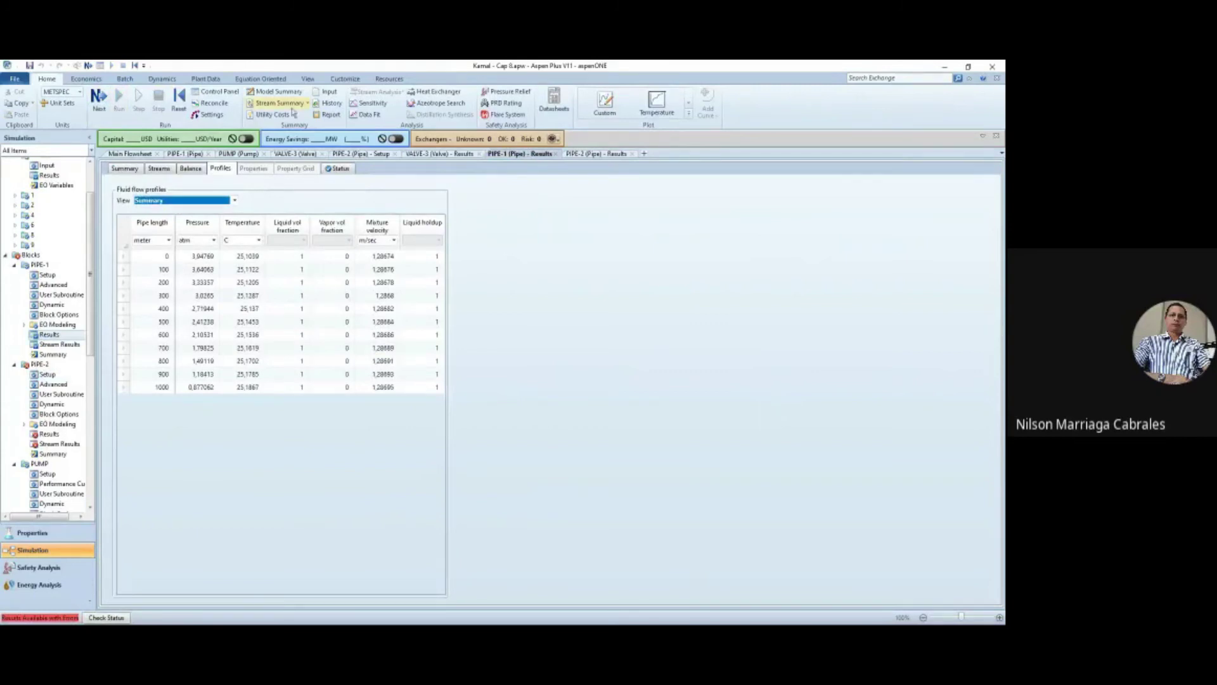
- Set the nominal diameter of PIPE-1 and PIPE-2 to 1.5-IN and rerun the simulation
left_click(191, 155)
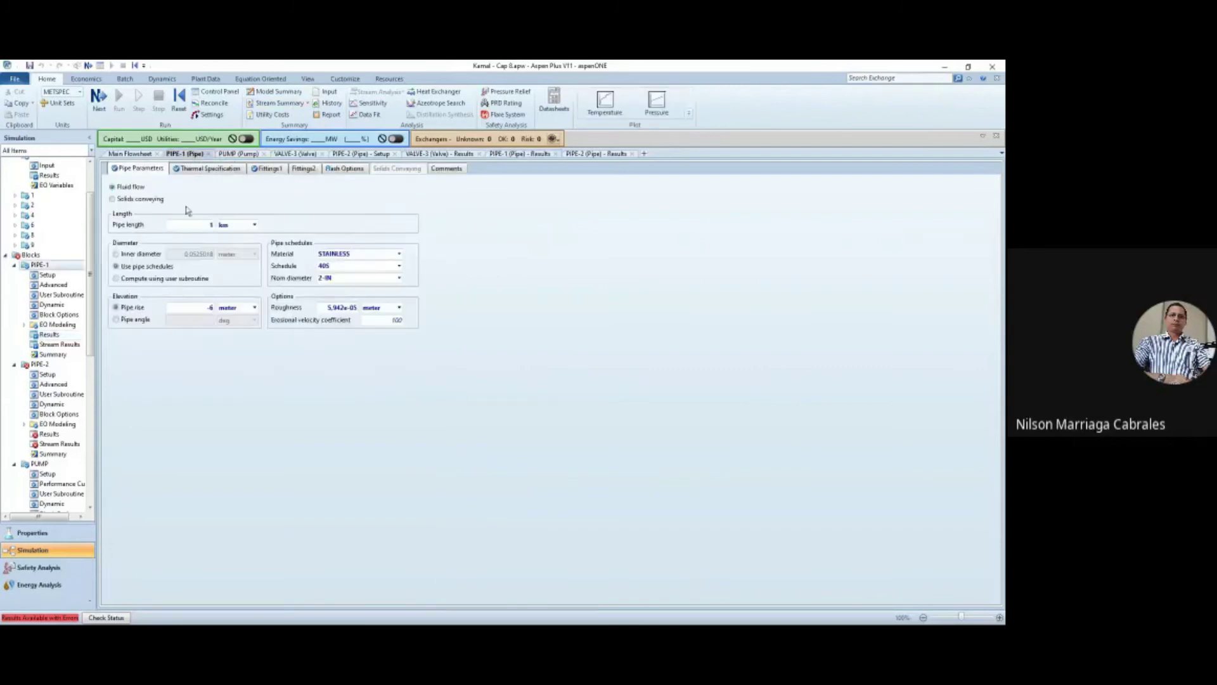
left_click(399, 279)
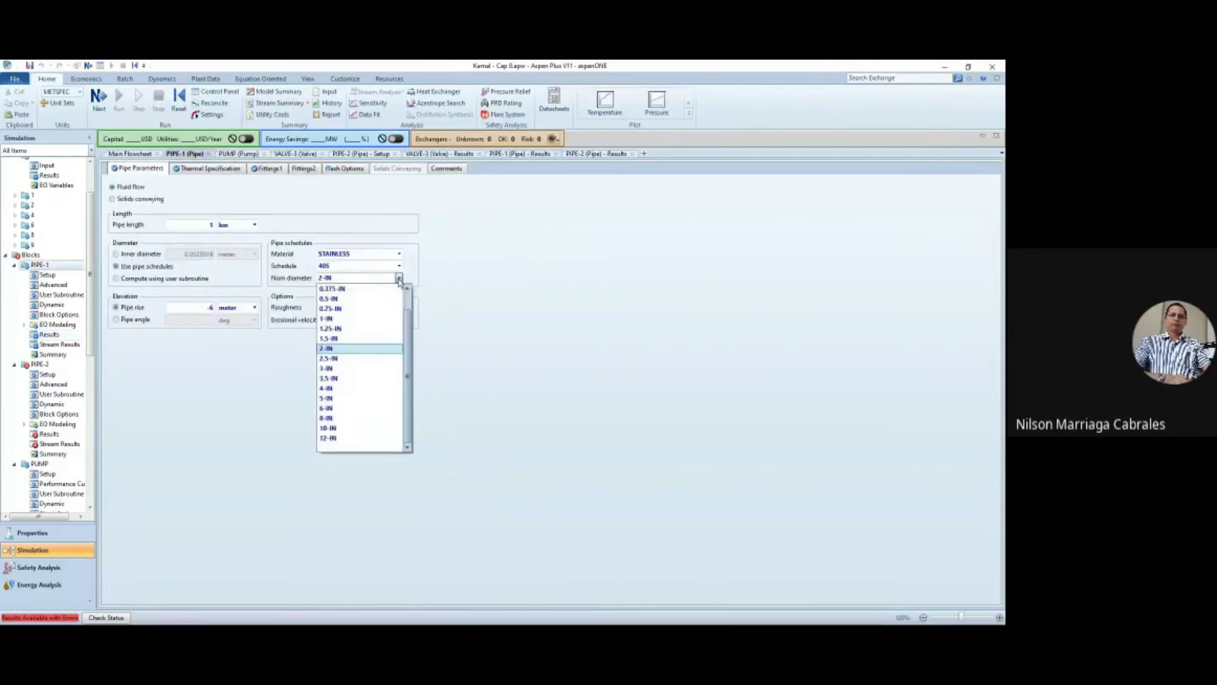
left_click(334, 338)
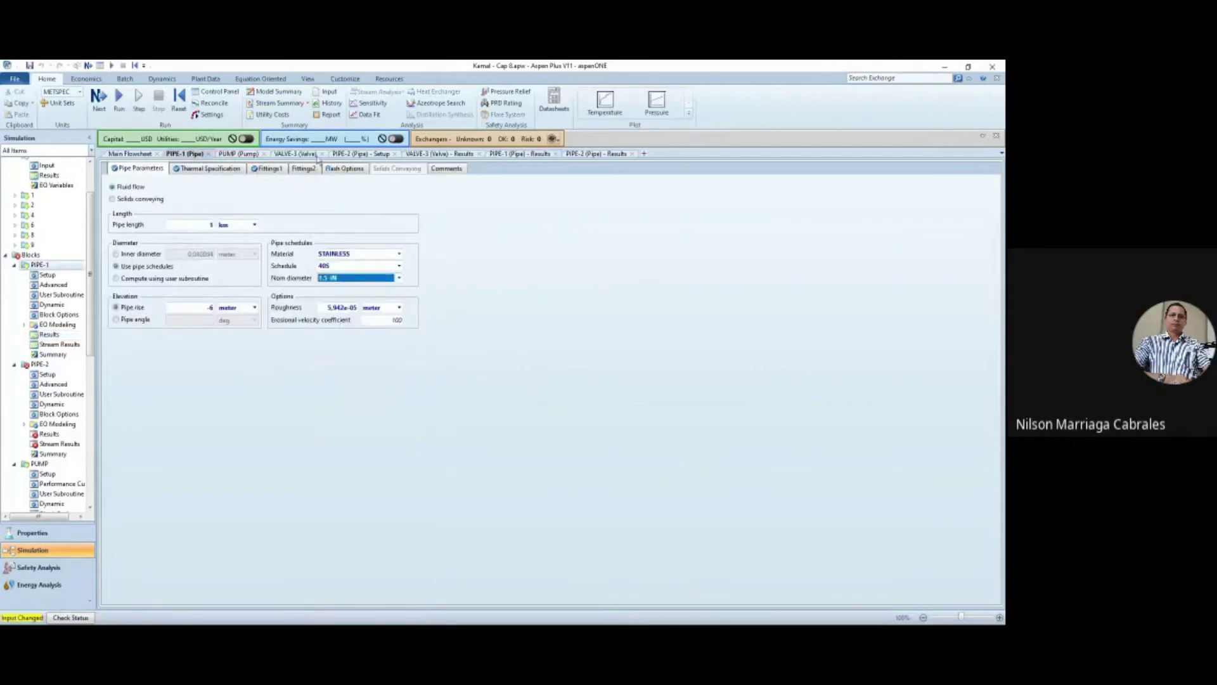
left_click(353, 155)
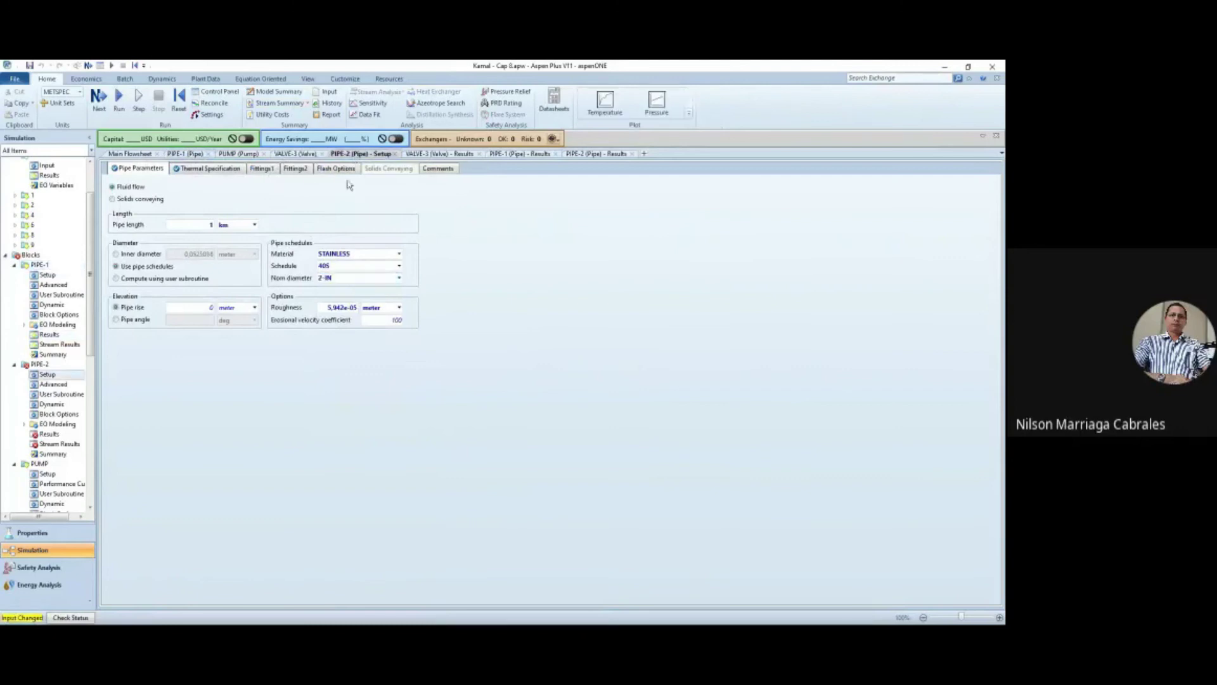
left_click(399, 279)
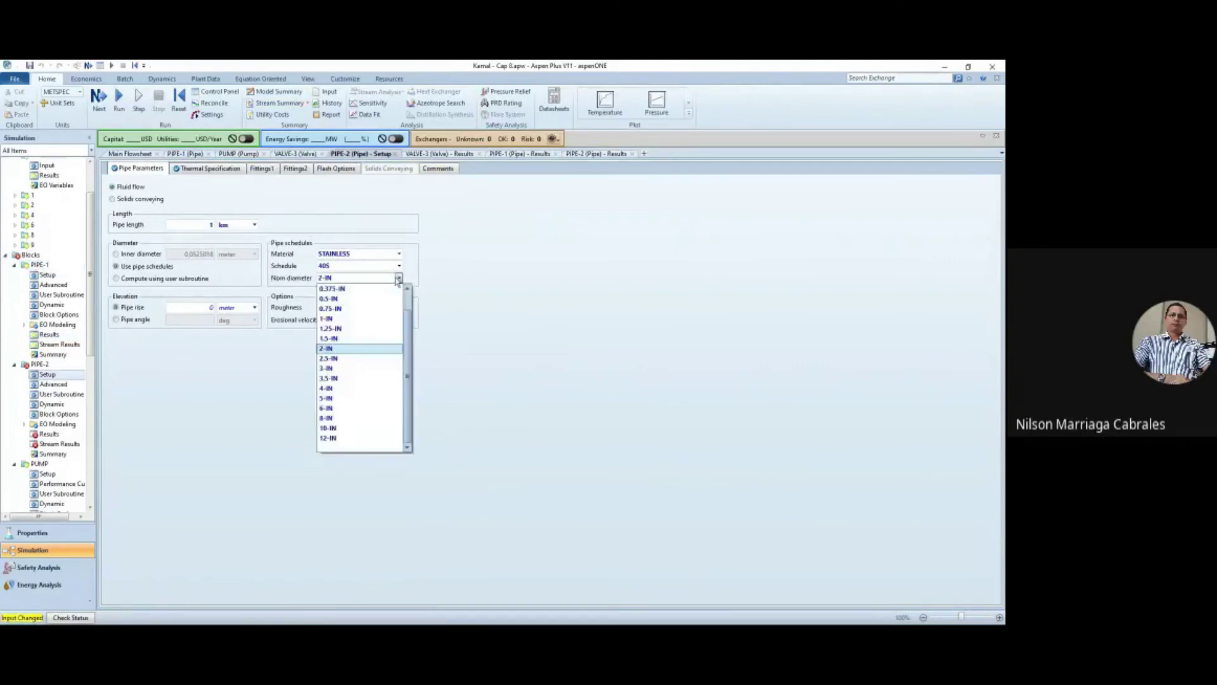
left_click(340, 339)
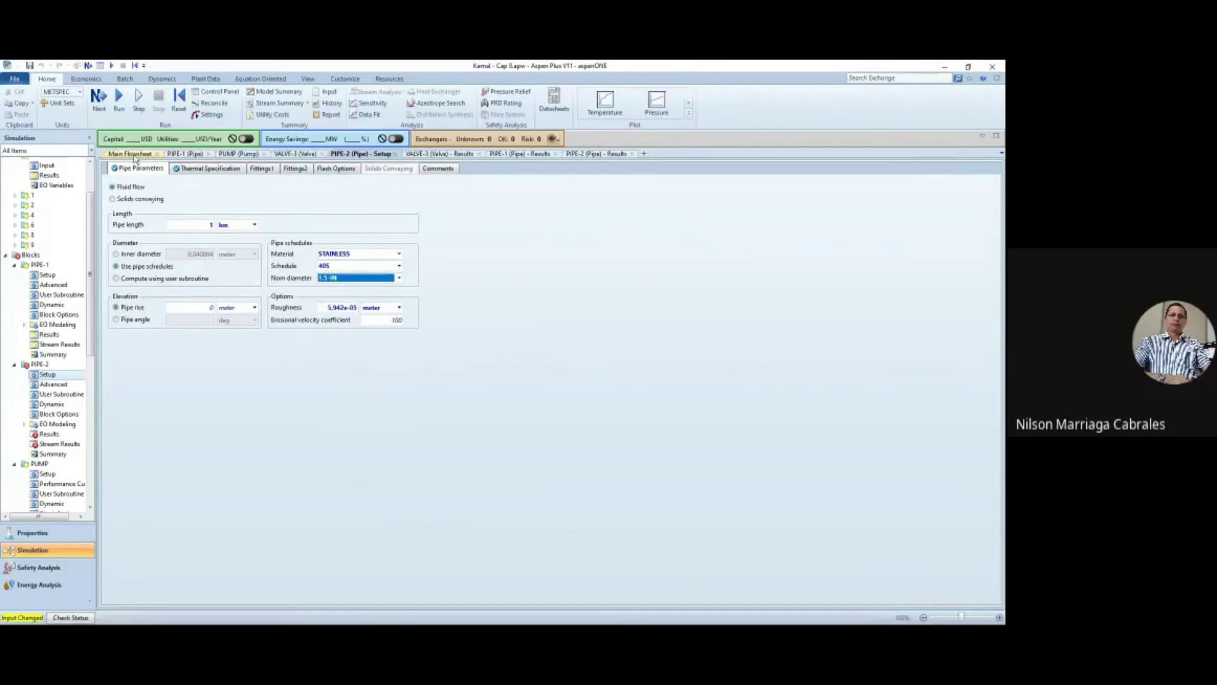
left_click(523, 156)
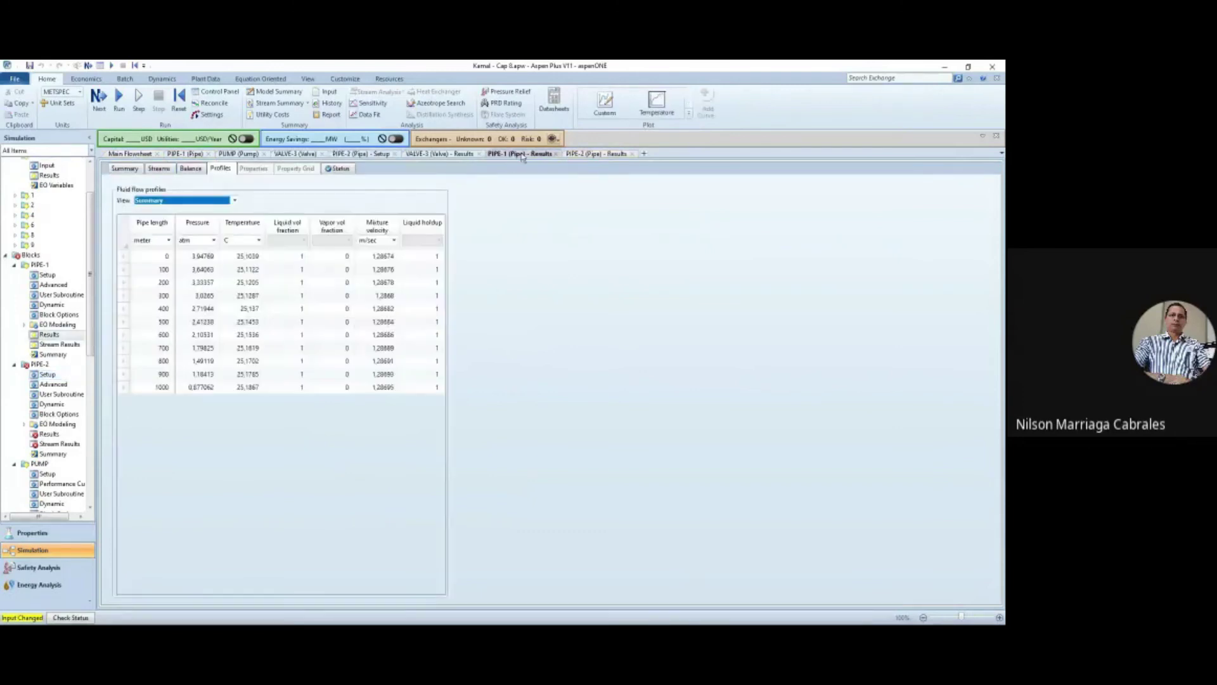
left_click(119, 99)
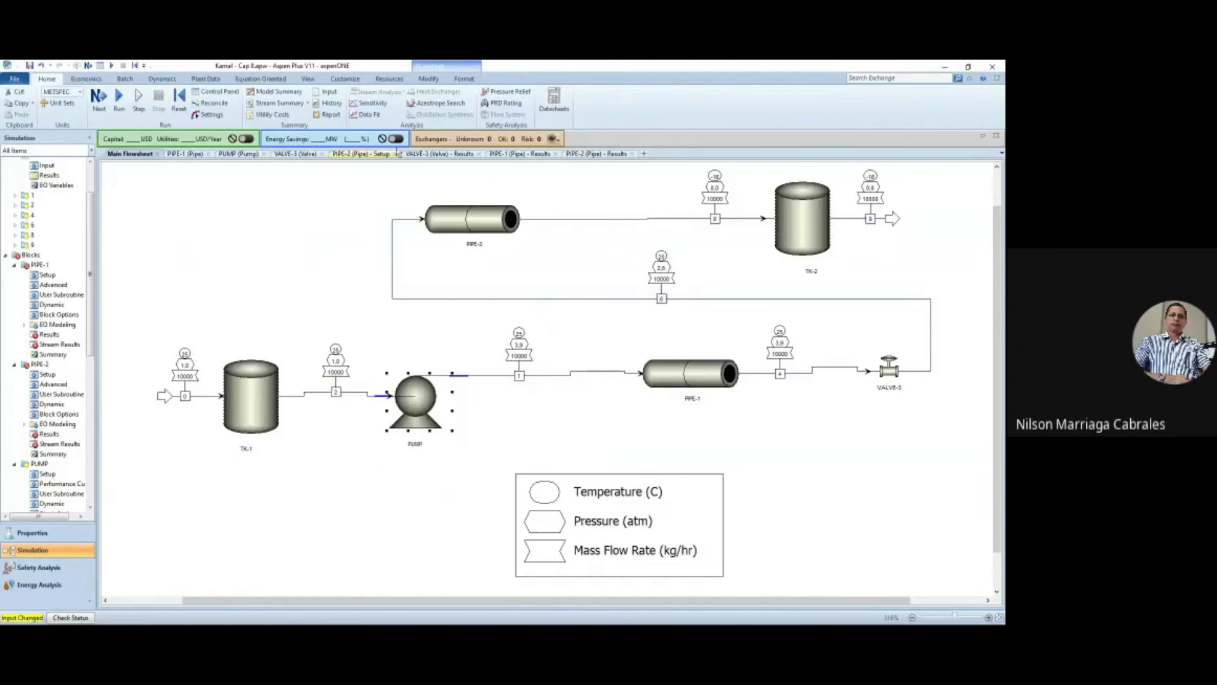
- Review the PIPE-2 pressure drop results, the PIPE-1 flow profile, and the discharge specification of PUMP
left_click(585, 156)
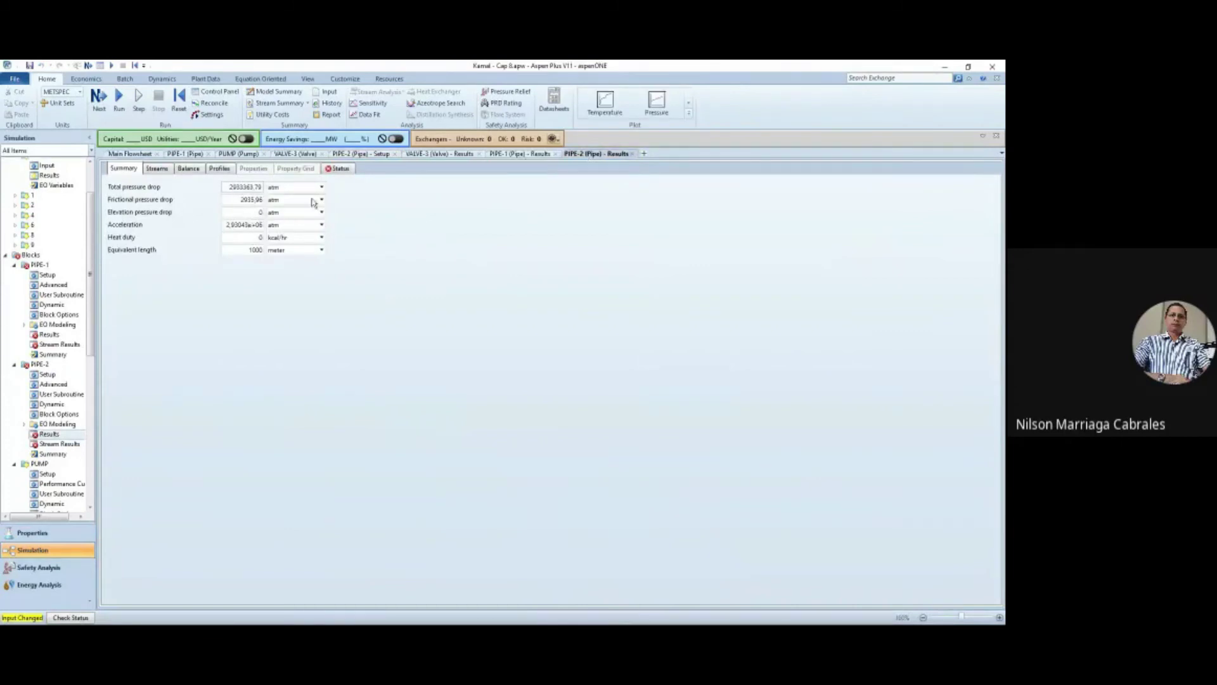
left_click(535, 159)
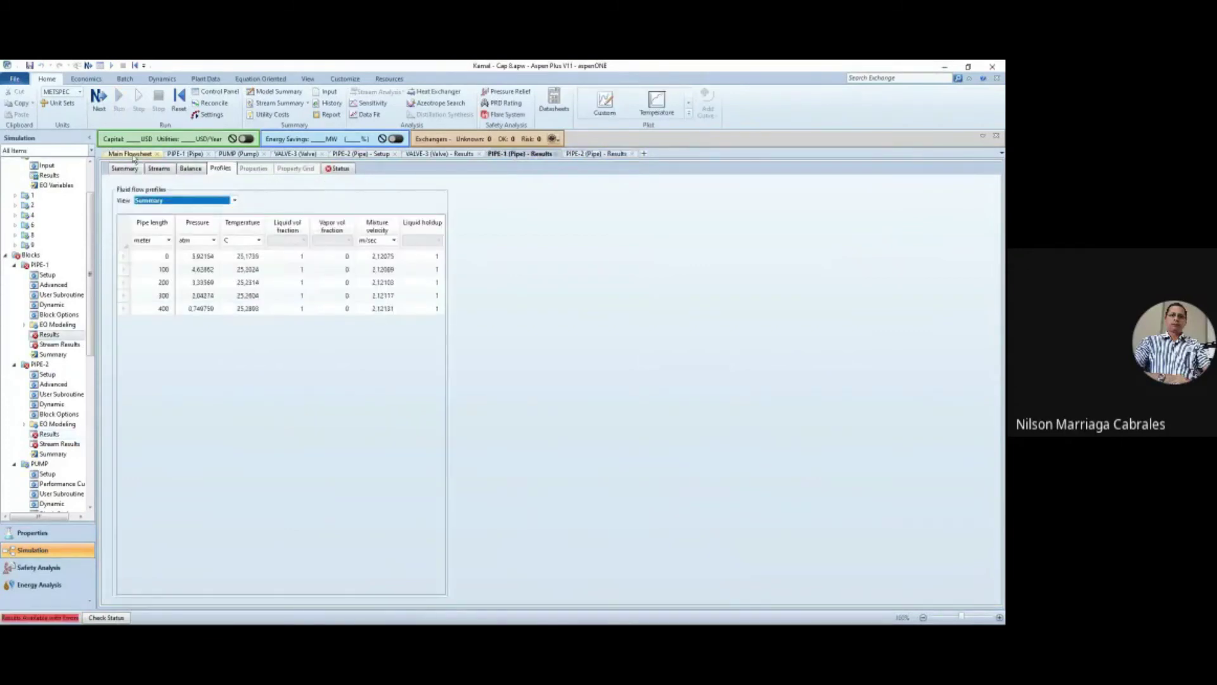
left_click(237, 155)
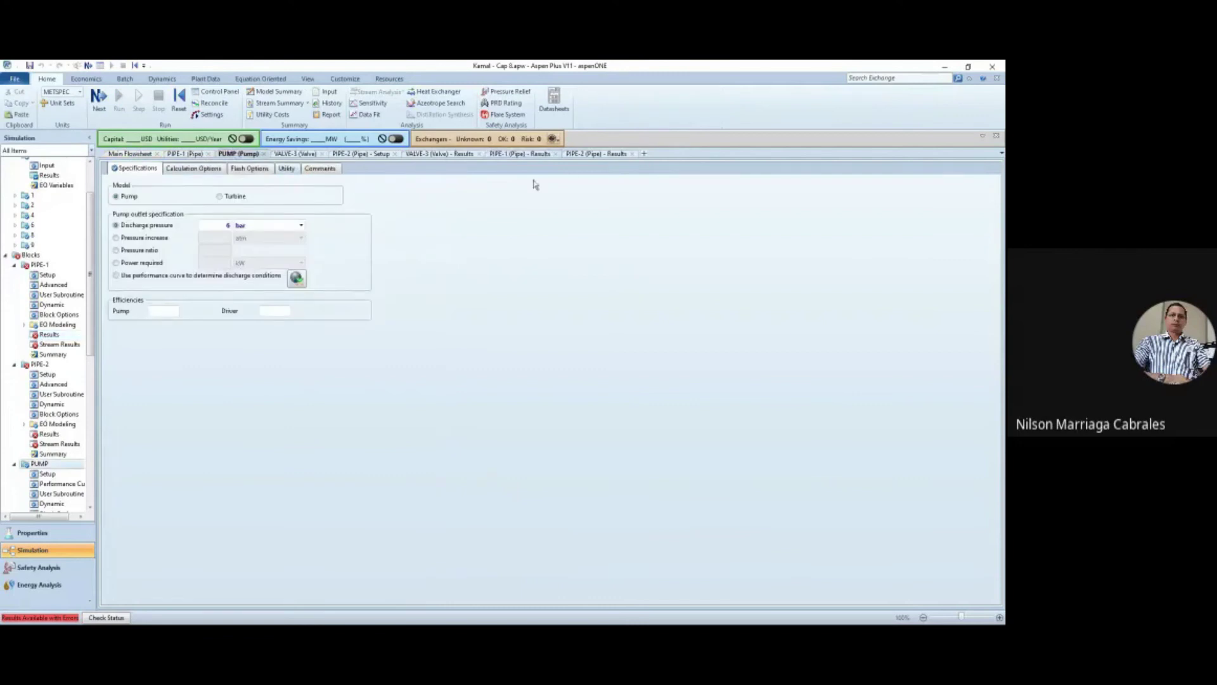
left_click(528, 156)
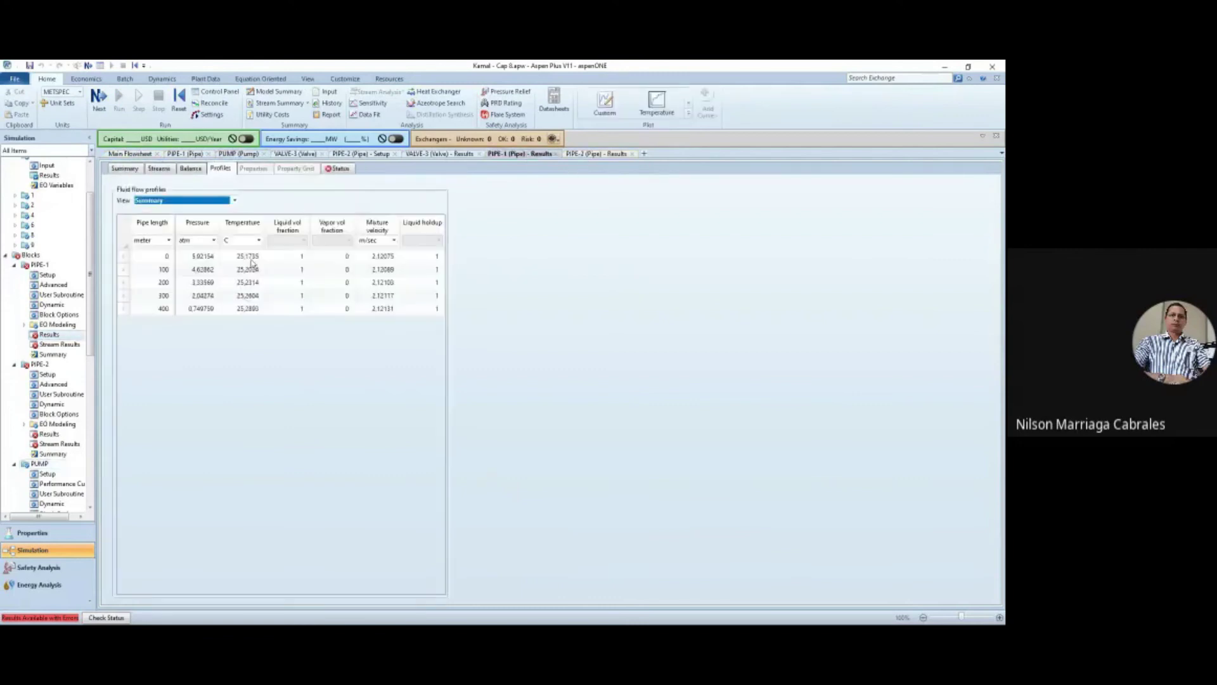
- Open the results summary of PIPE-1 and display its frictional pressure drop in psi
left_click(121, 169)
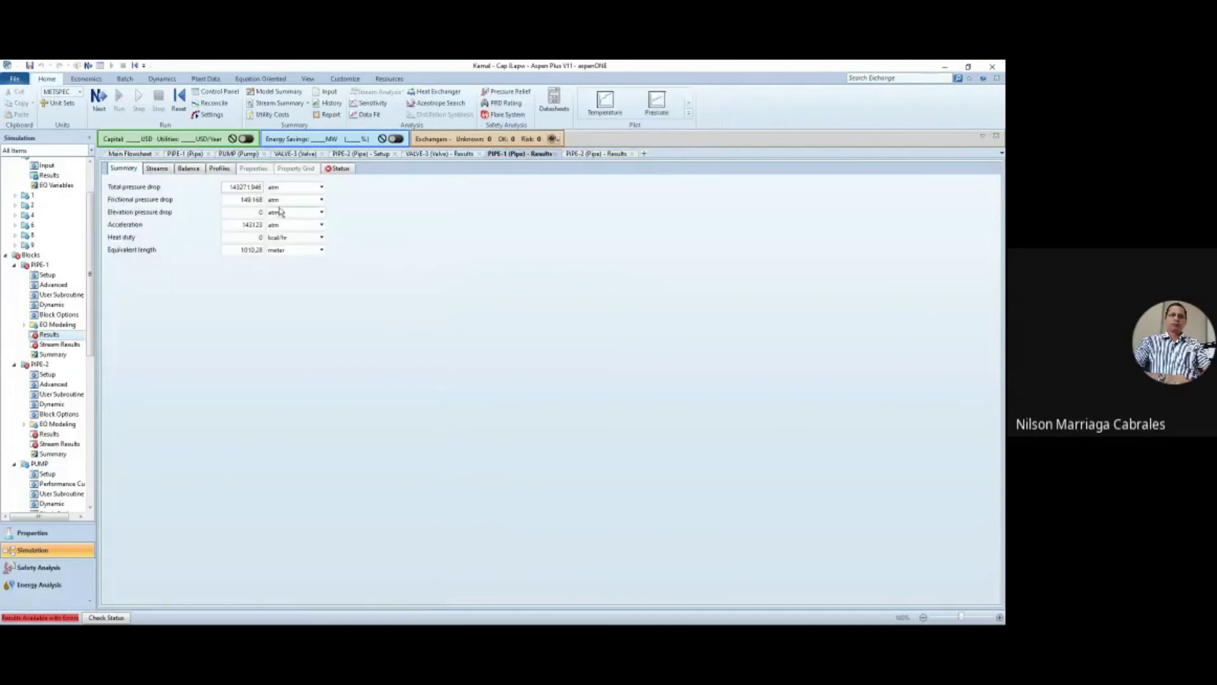
left_click(322, 200)
scroll(289, 325, "down", 1)
left_click(279, 357)
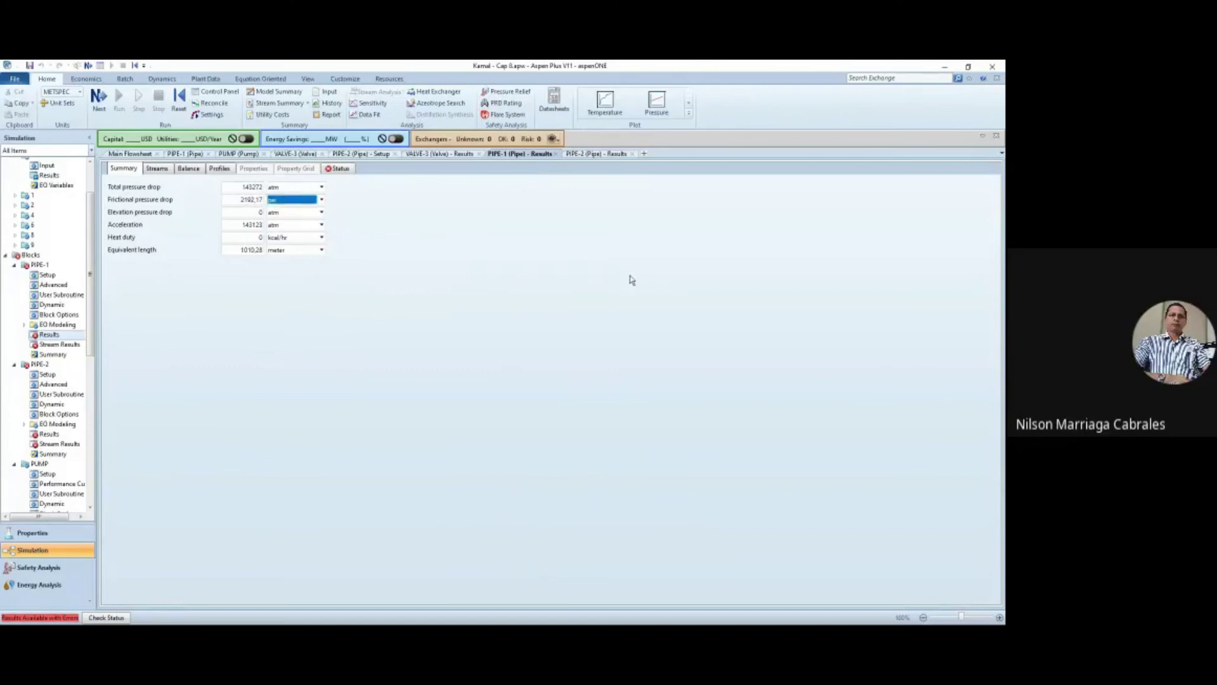
- Set the nominal diameter of PIPE-2 back to 2-IN, rerun the simulation, and return to the main flowsheet
left_click(130, 154)
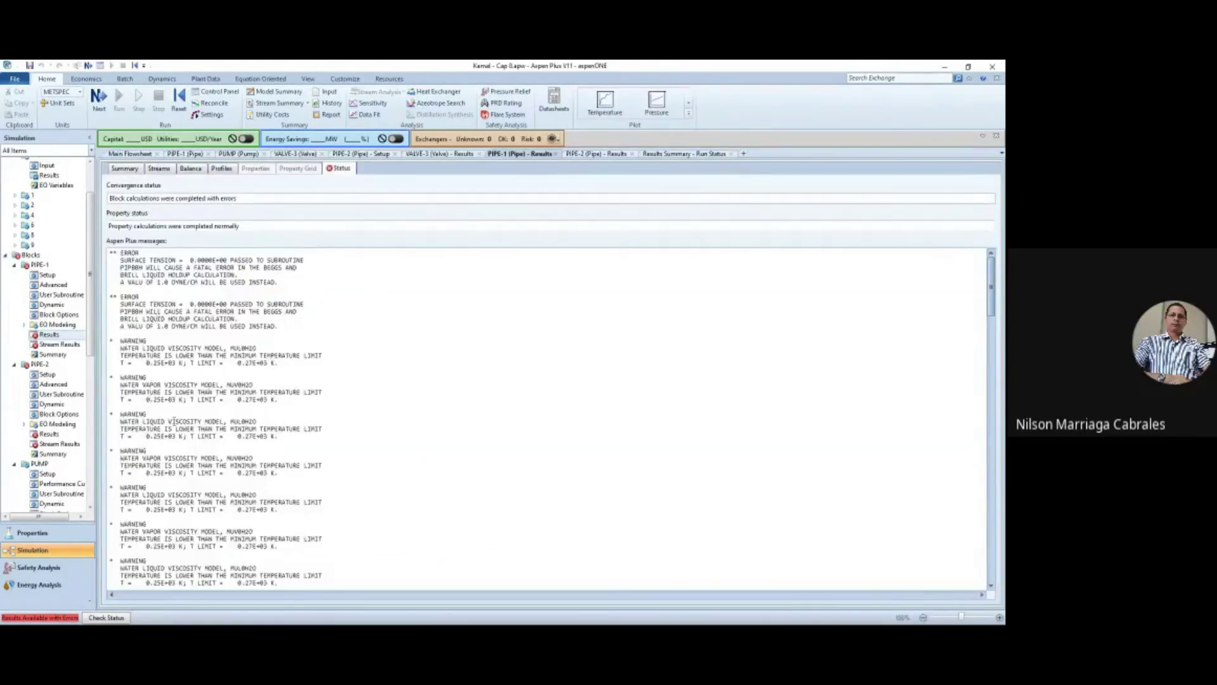
key("F5")
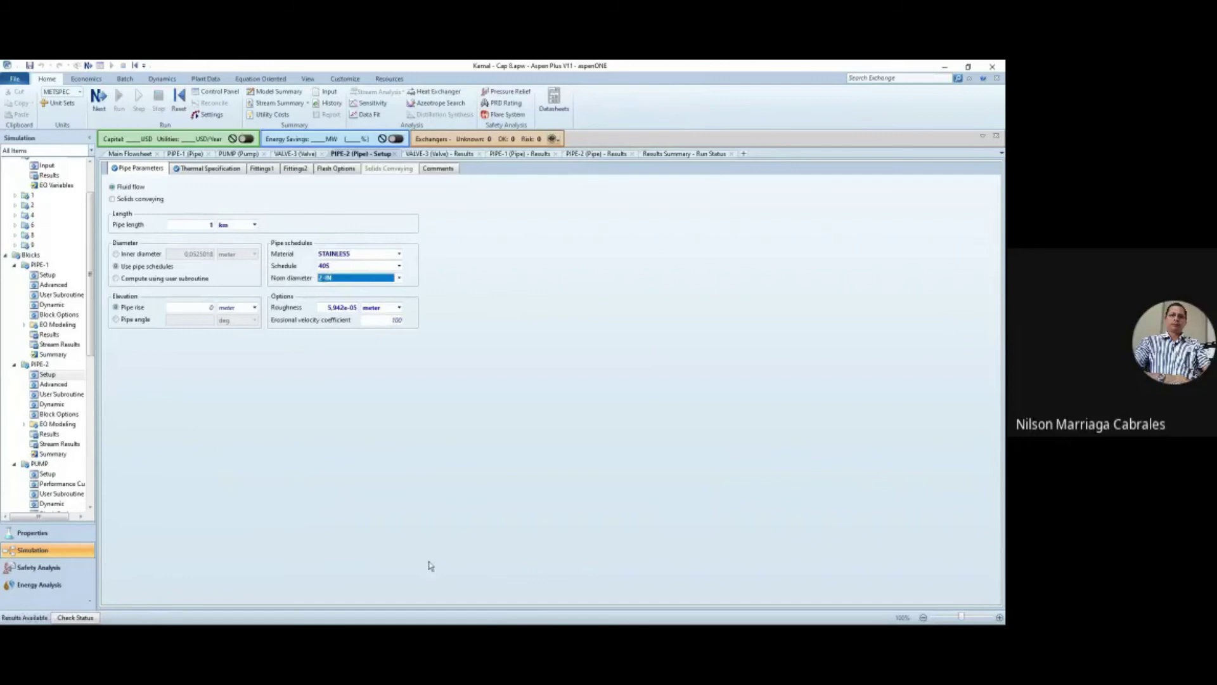
left_click(131, 154)
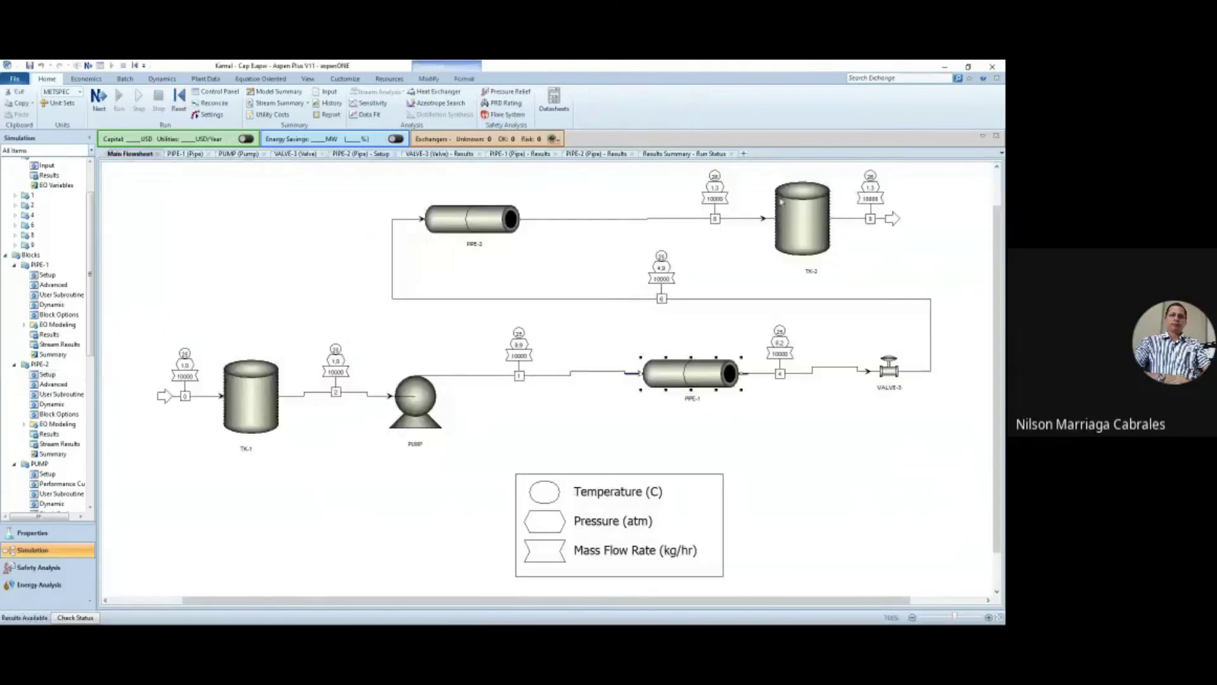
left_click(721, 211)
left_click(432, 399)
left_click(833, 435)
- Create a new process utility U-1 copied from Electricity, and close its specification form
left_click(94, 80)
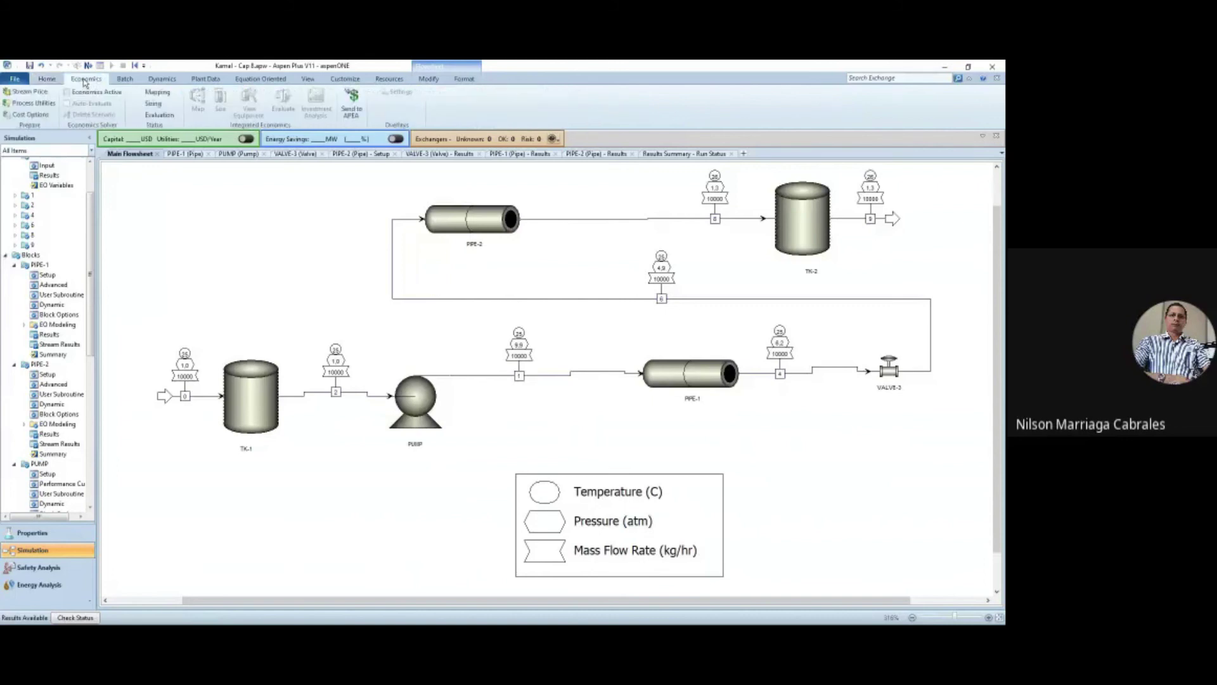
left_click(26, 106)
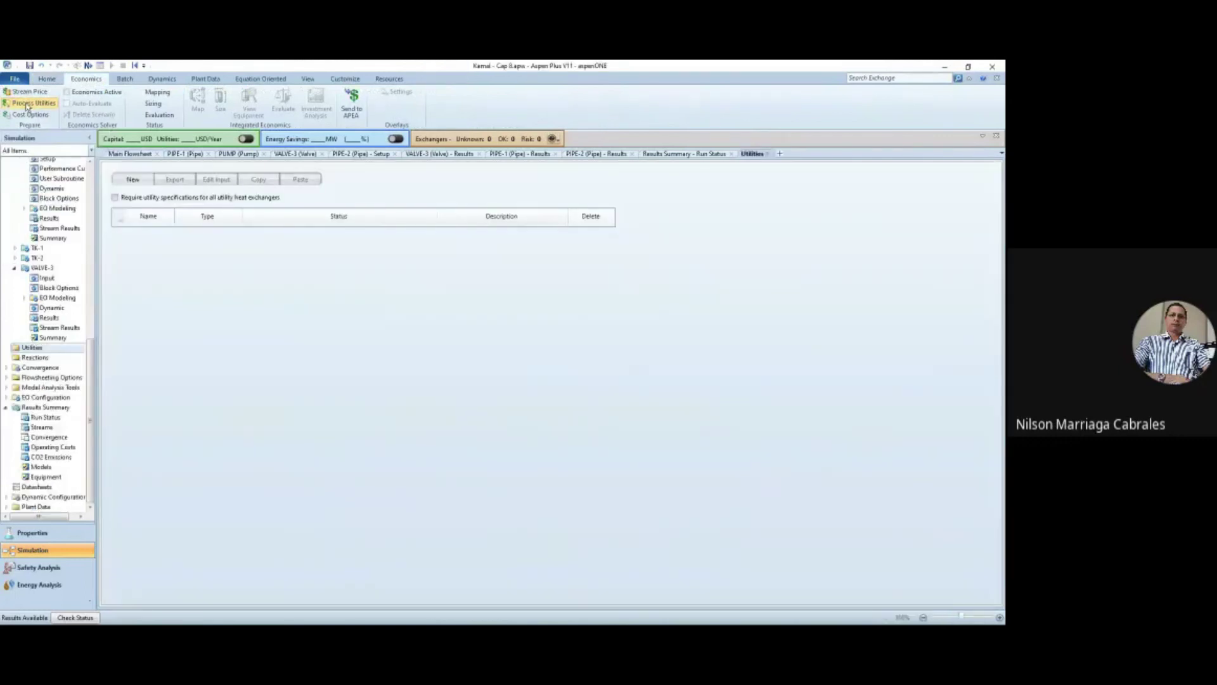
left_click(134, 180)
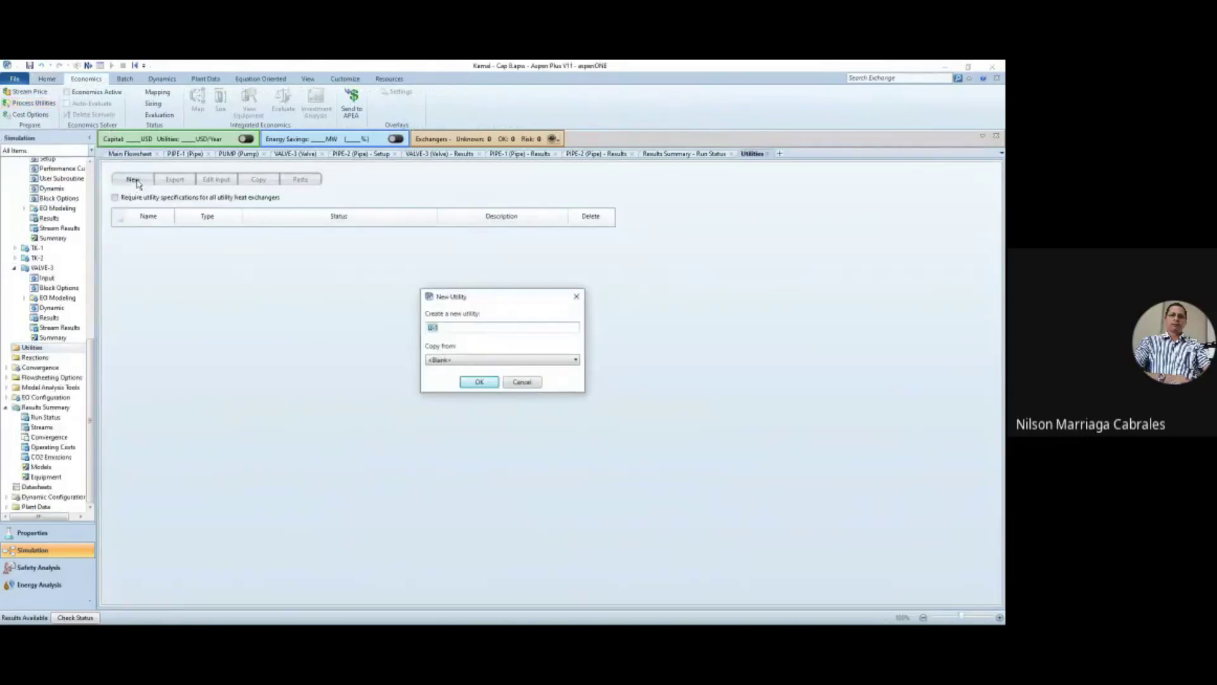
left_click(575, 361)
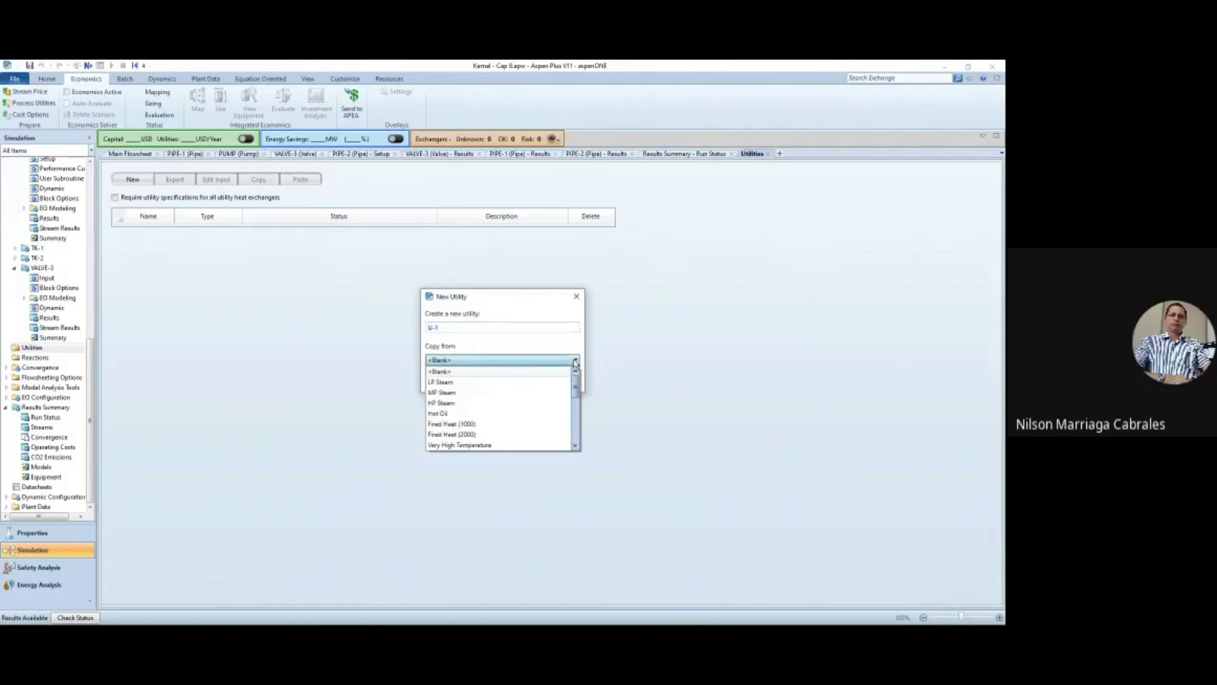
left_click_drag(574, 389, 578, 446)
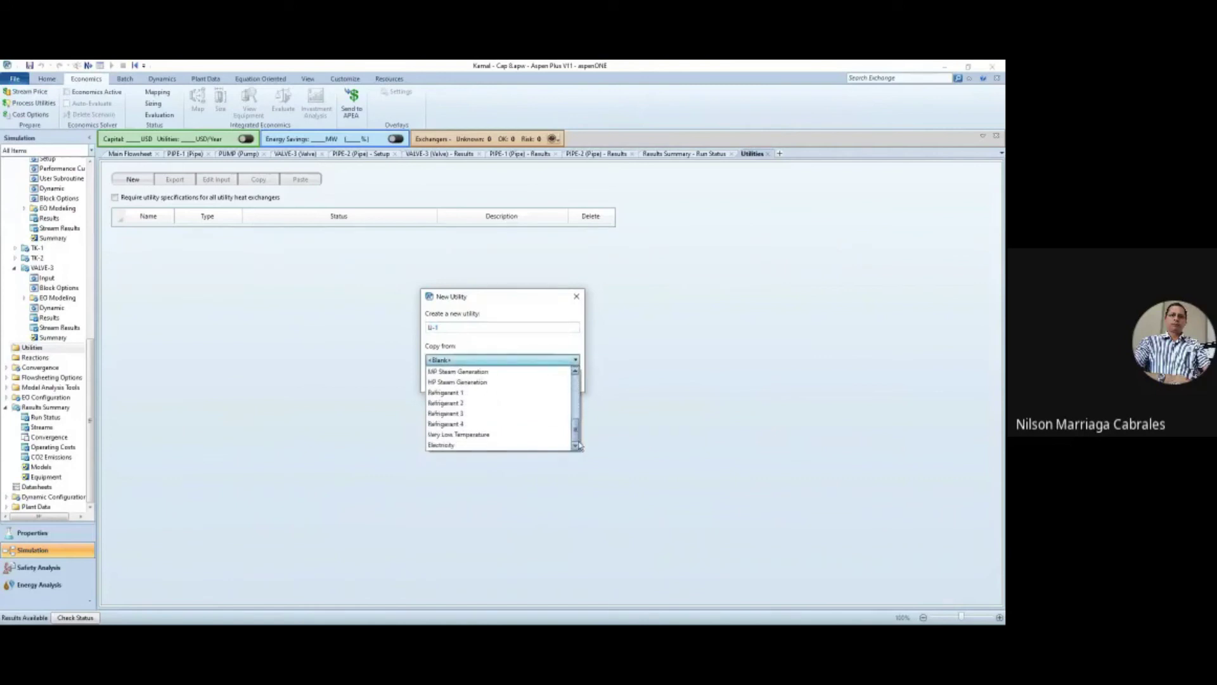
left_click(448, 445)
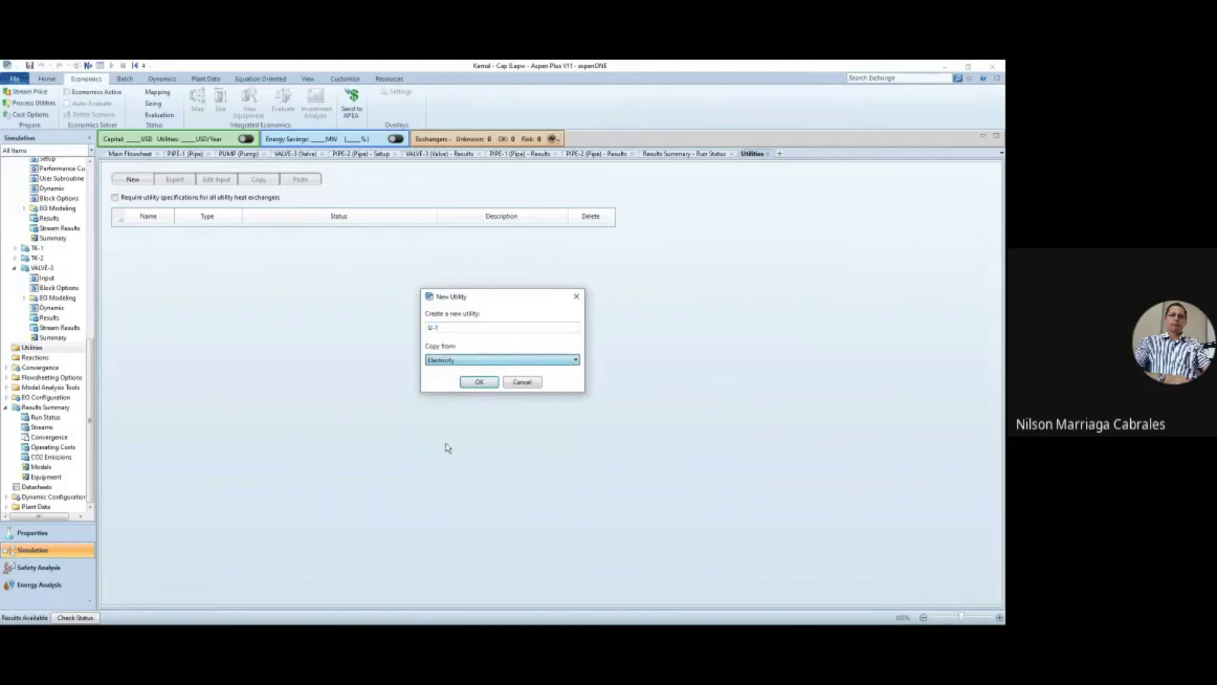
left_click(479, 383)
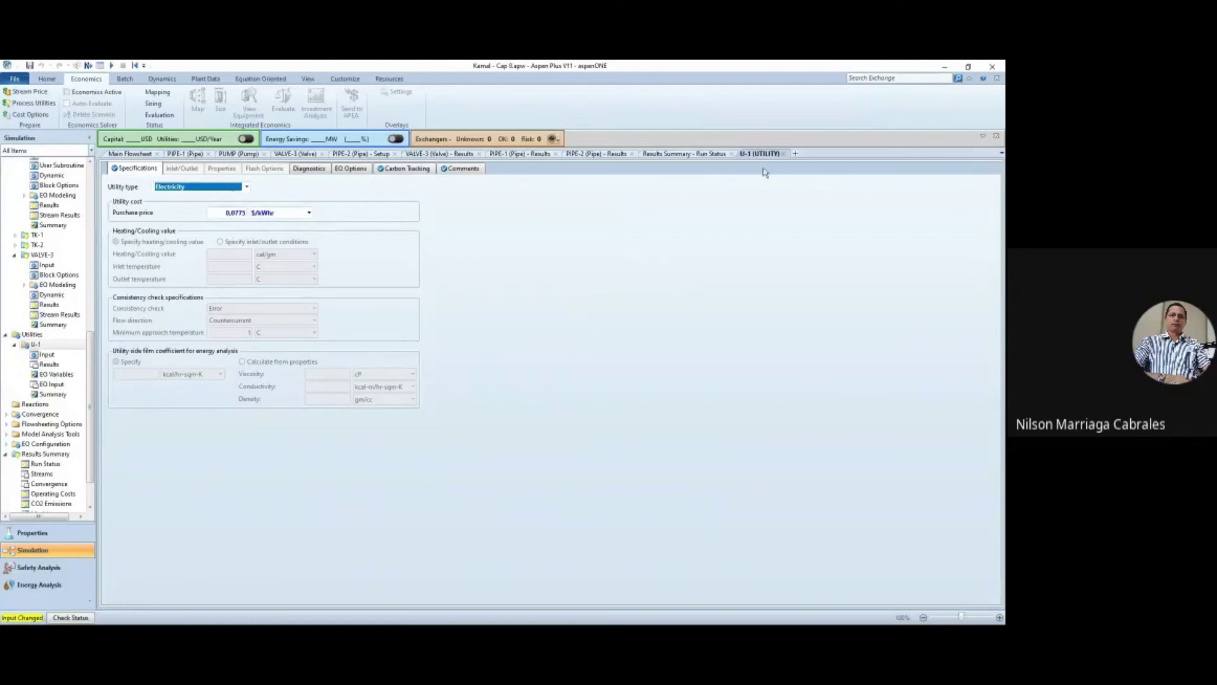
left_click(784, 154)
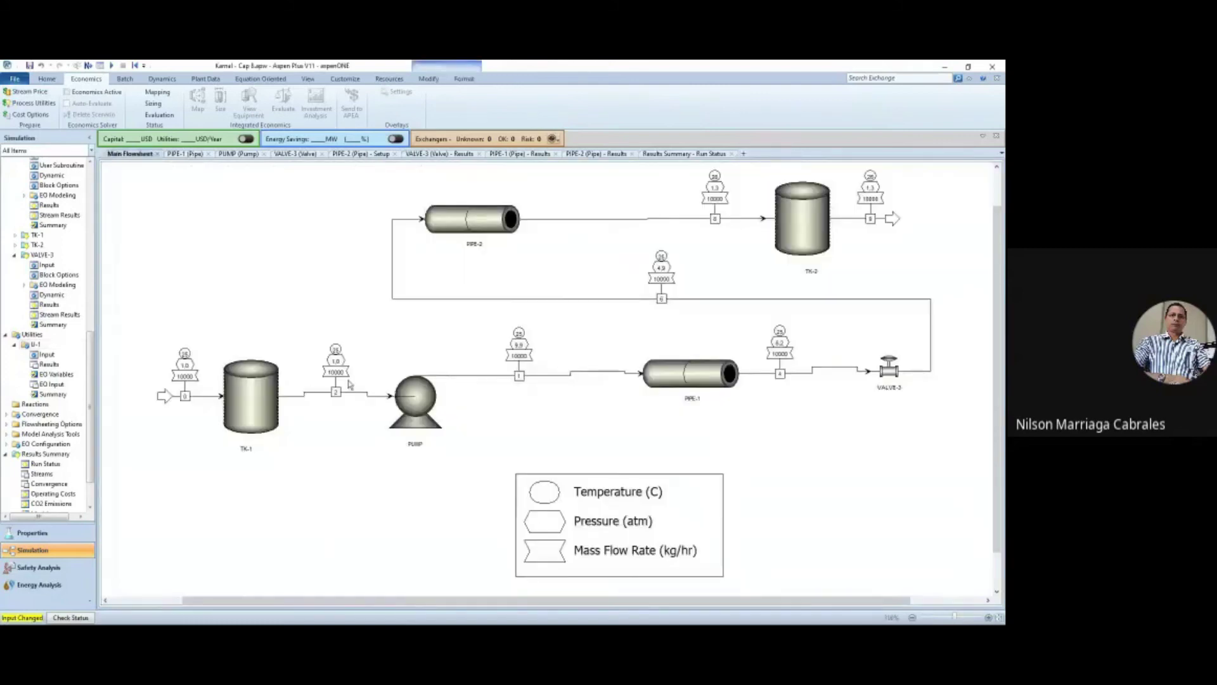
- Assign utility U-1 to the PUMP block
left_click(230, 155)
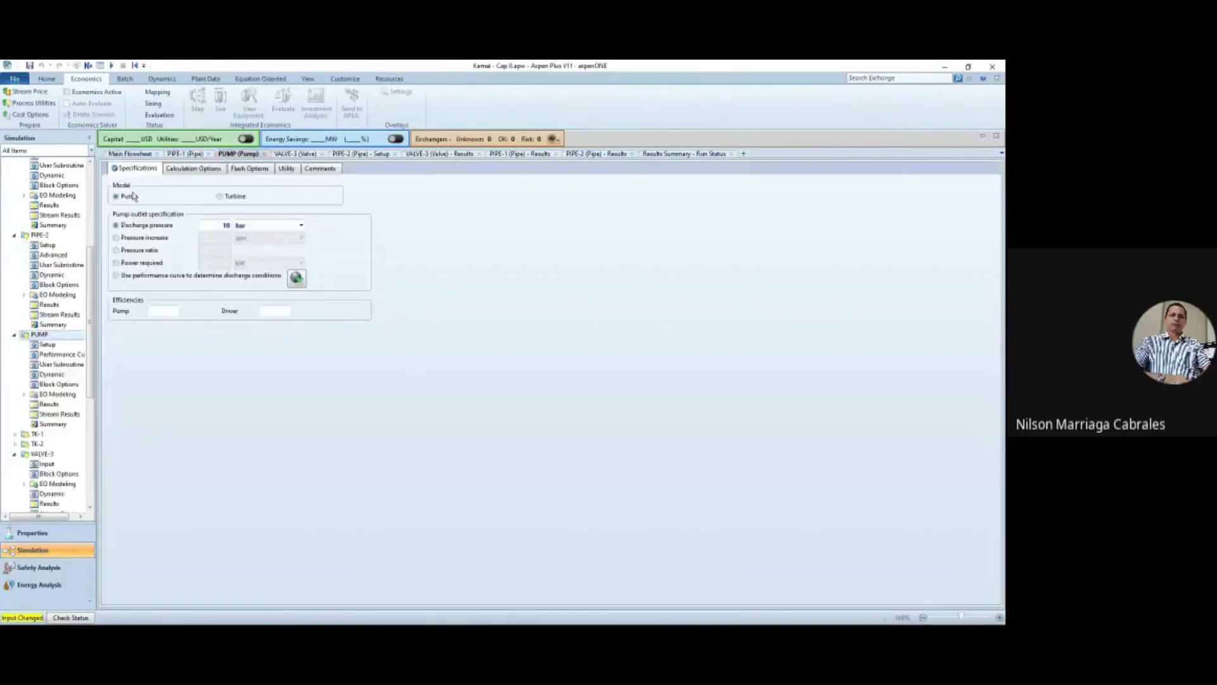
left_click(286, 170)
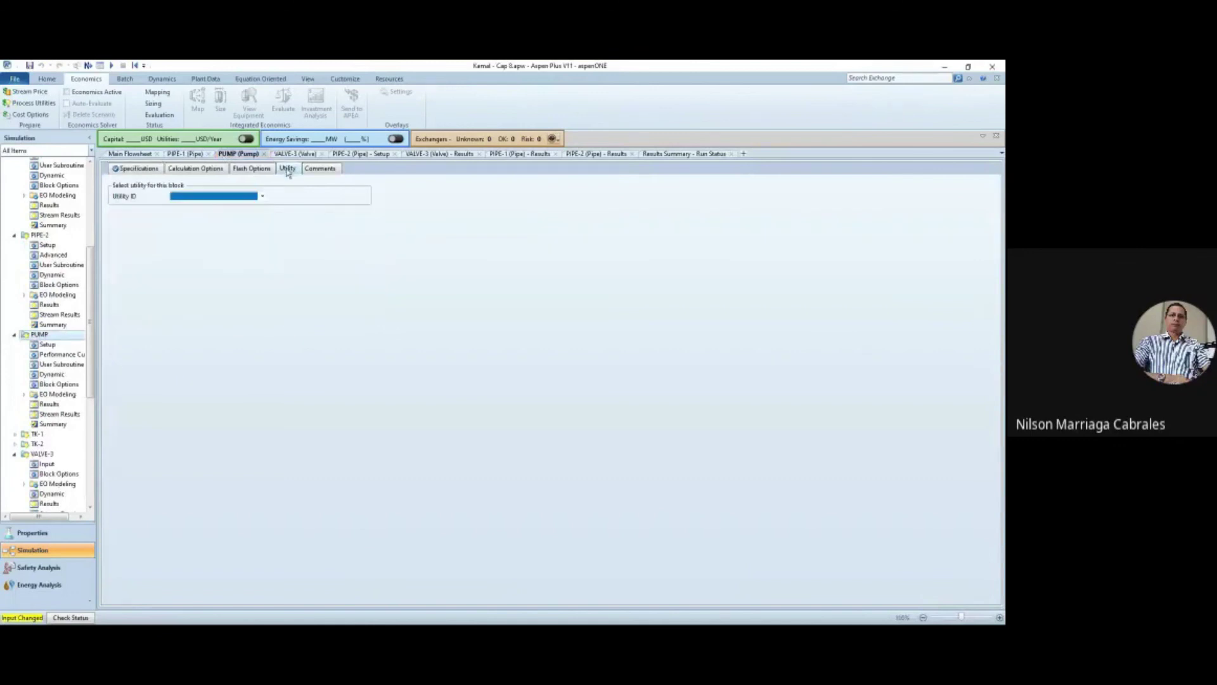
left_click(262, 197)
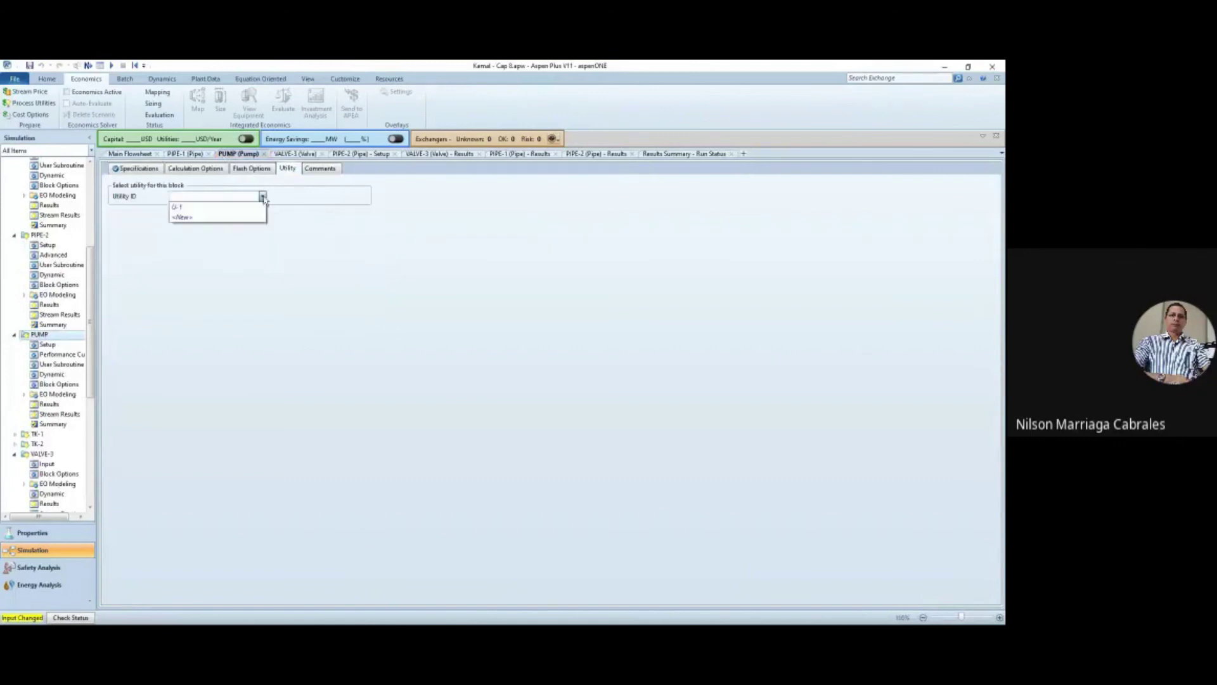
left_click(190, 207)
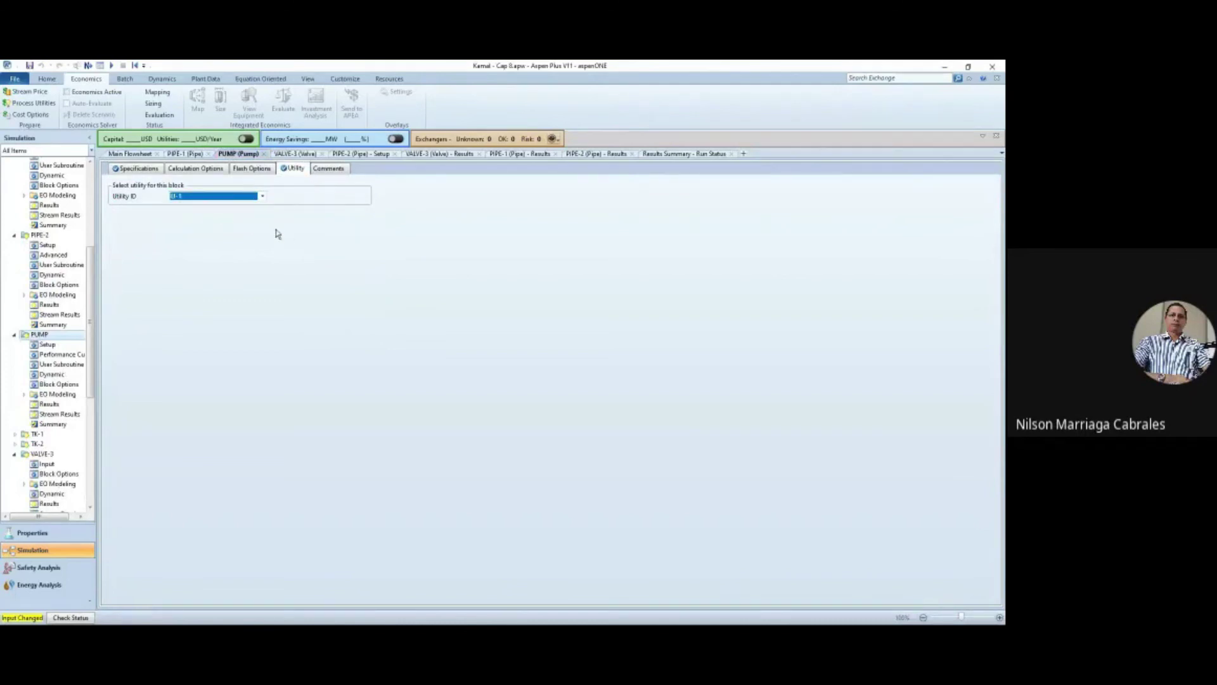
- Open the list of process utilities and select the electricity utility U-1
right_click(247, 201)
left_click(270, 272)
left_click(39, 104)
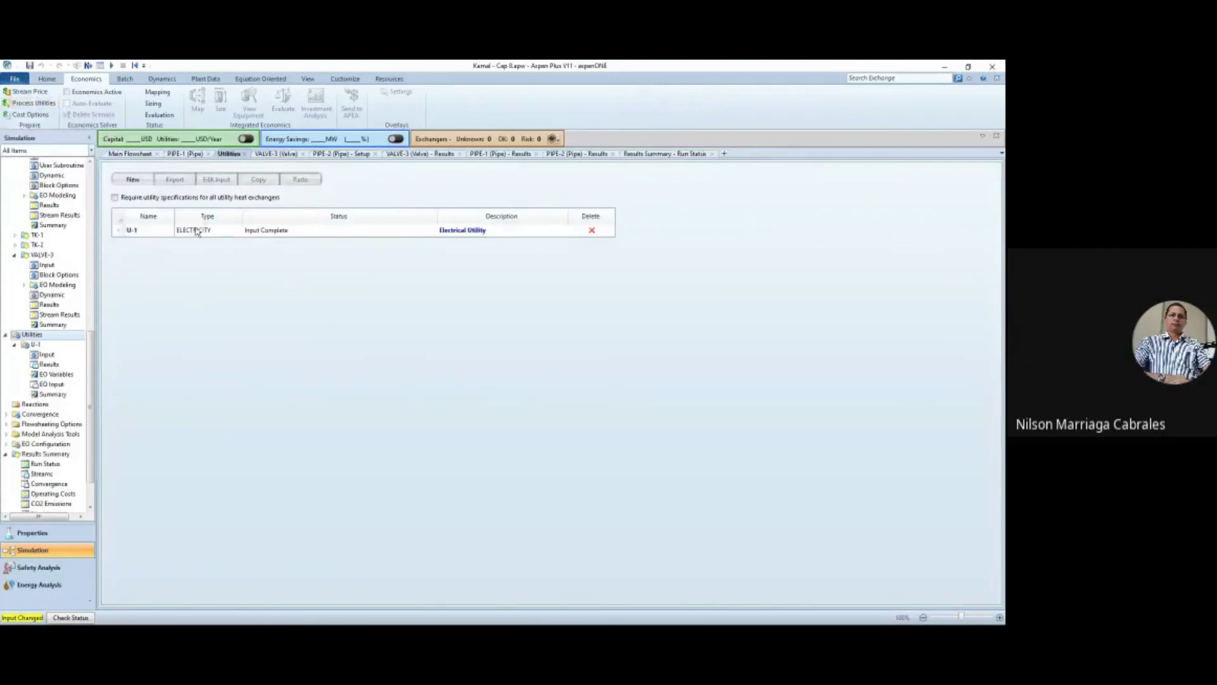
left_click(197, 232)
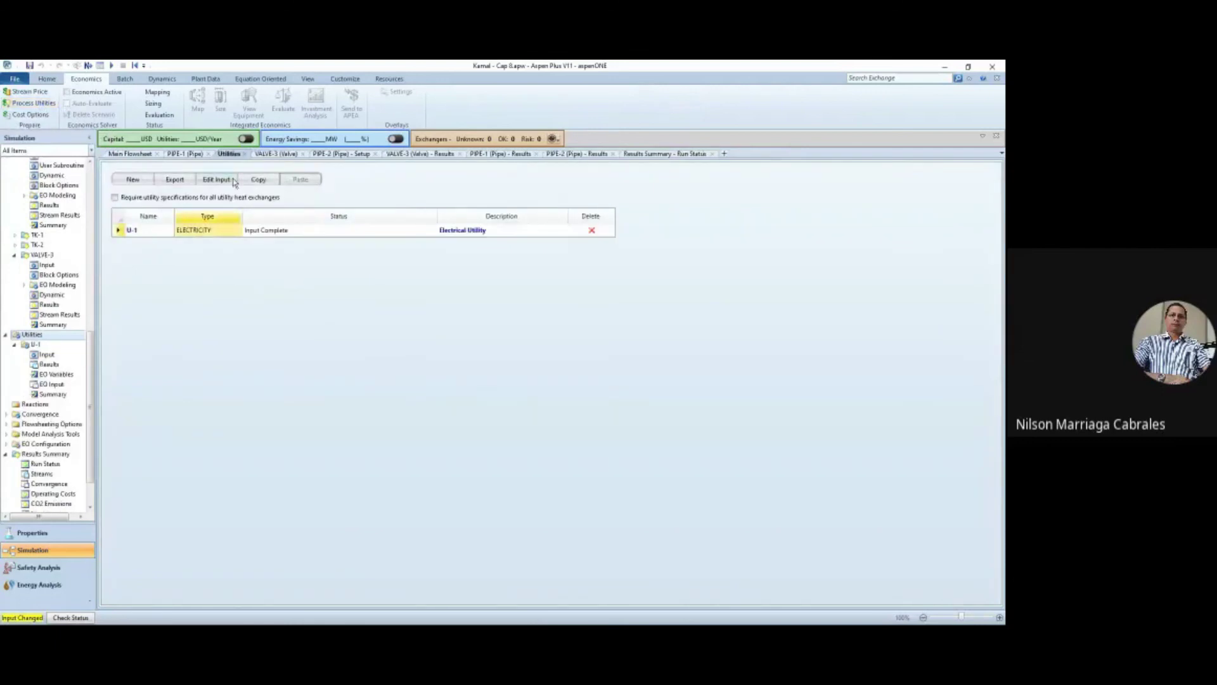
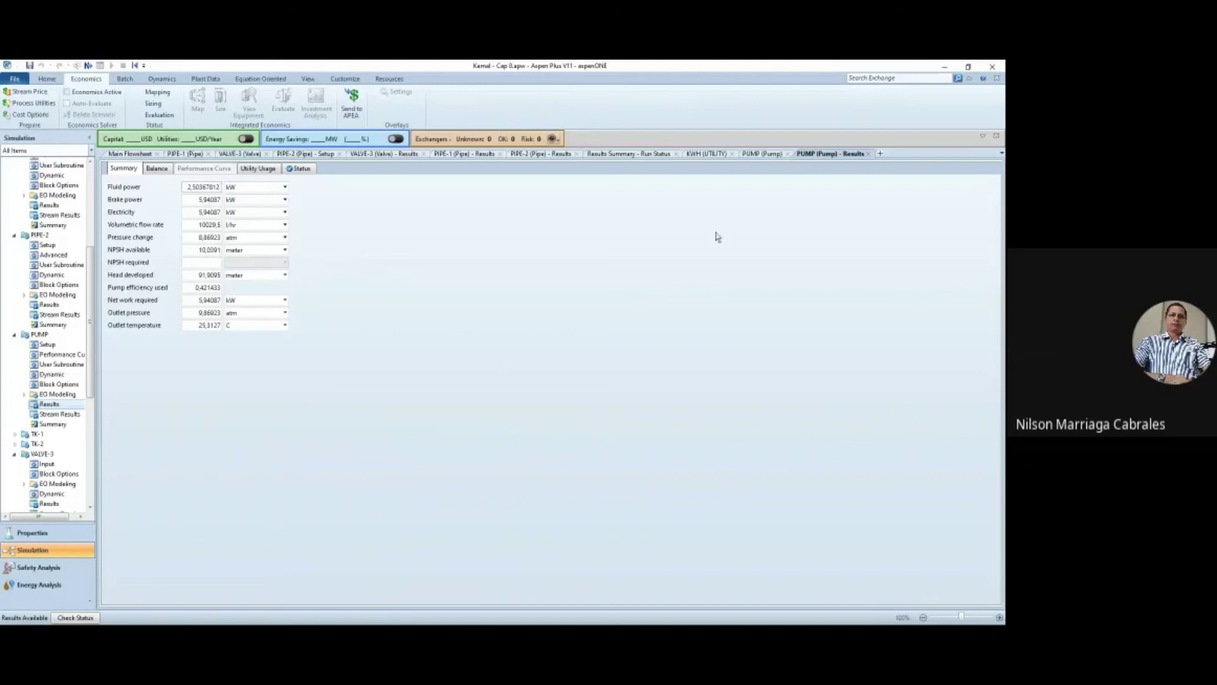
- Review the utility assignment and efficiency specifications of PUMP alongside its results summary
left_click(758, 154)
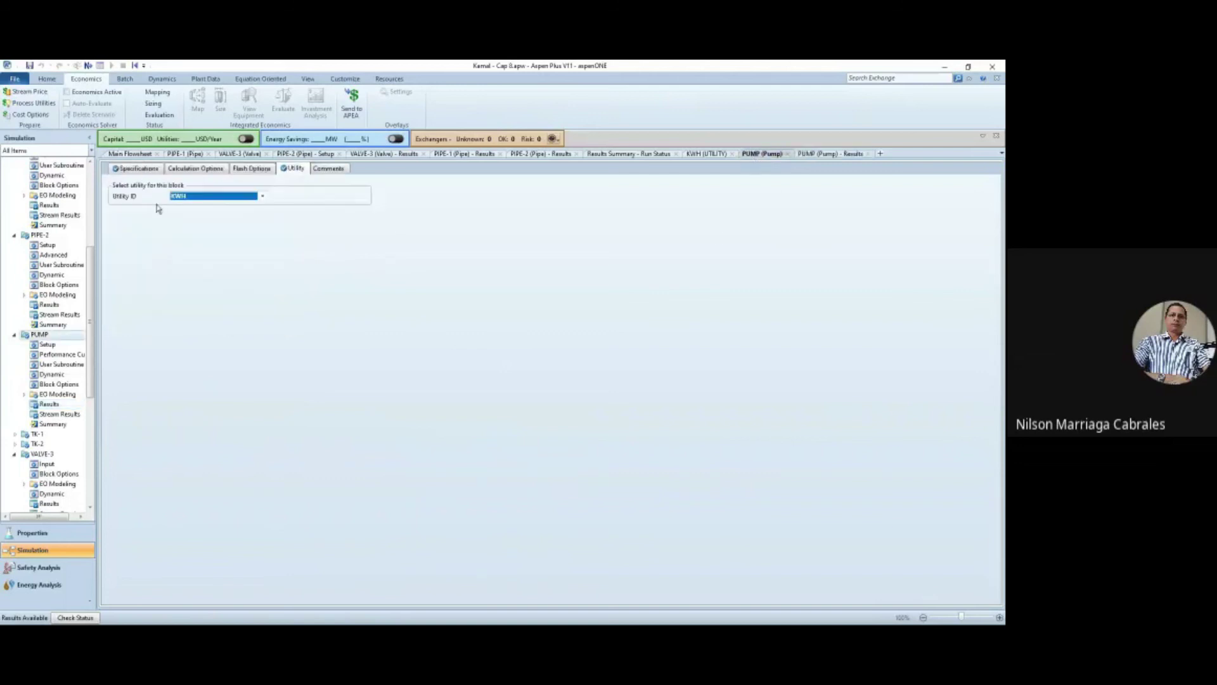
left_click(138, 169)
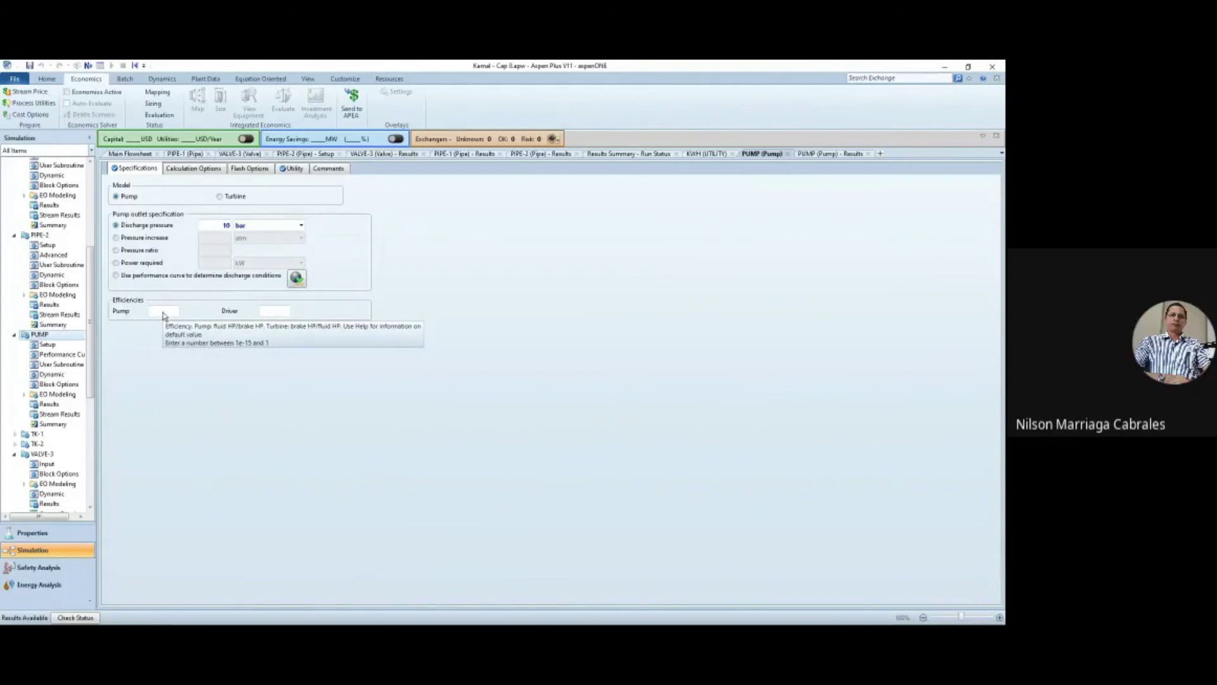
key("ctrl+Tab")
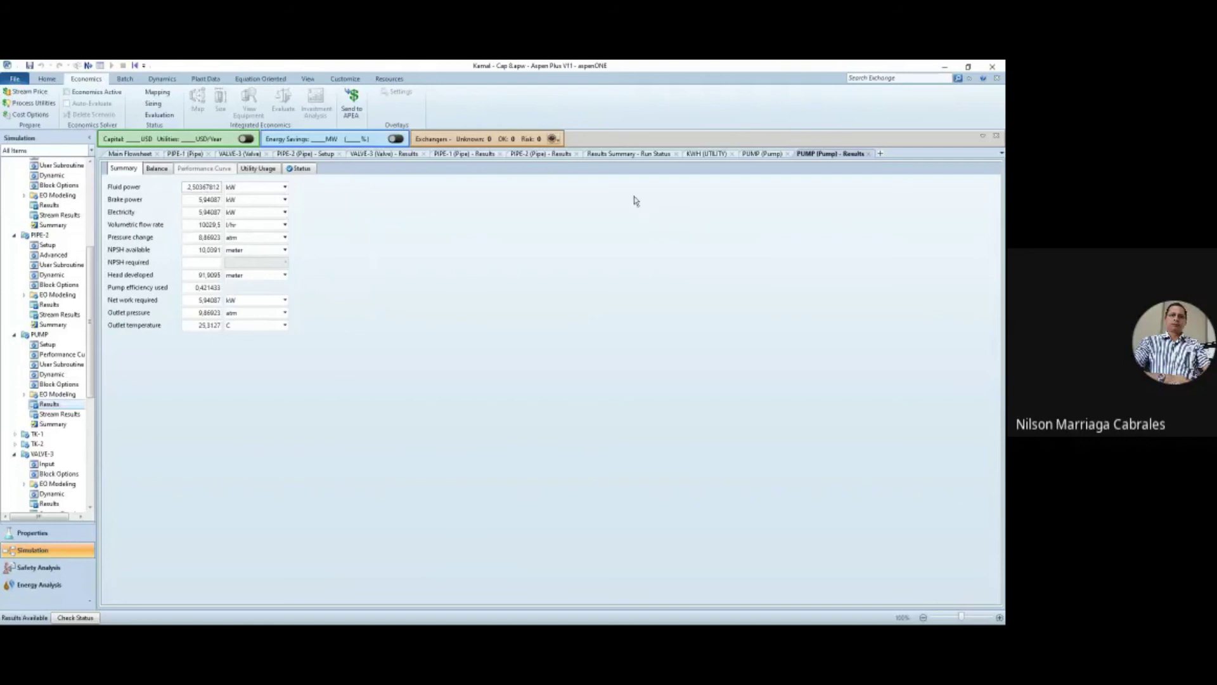
- Set the pump efficiency of PUMP to 0.45
left_click(756, 154)
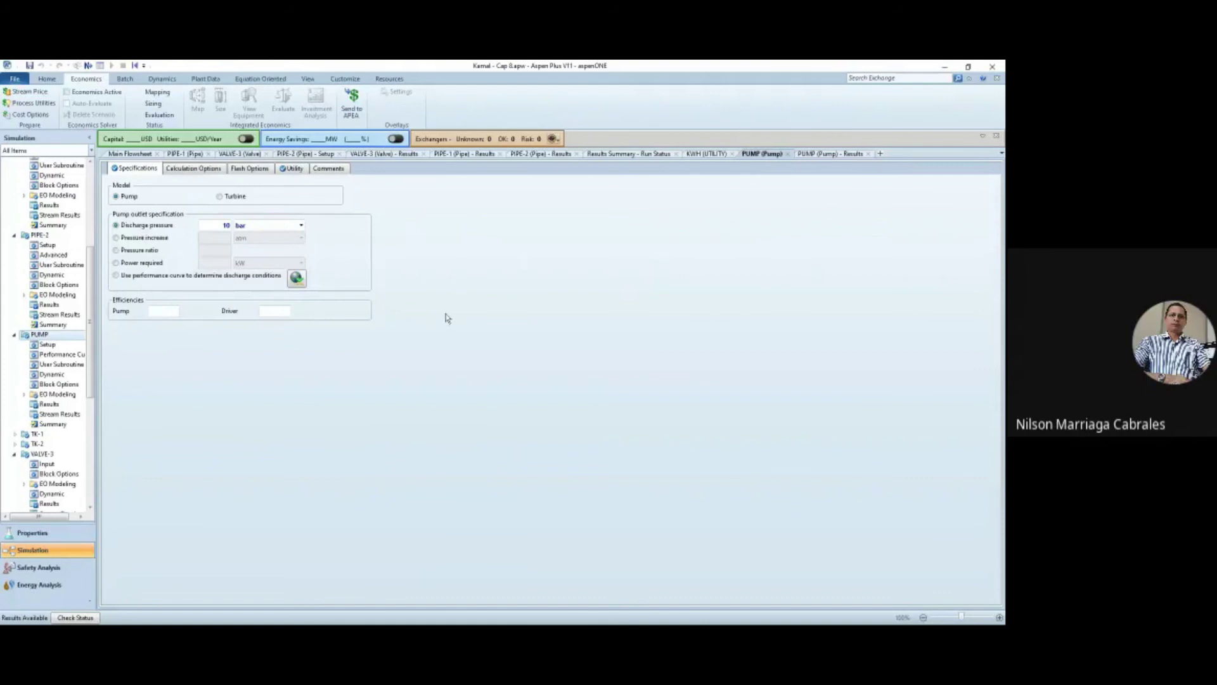
left_click(159, 312)
type("0.45")
left_click(274, 312)
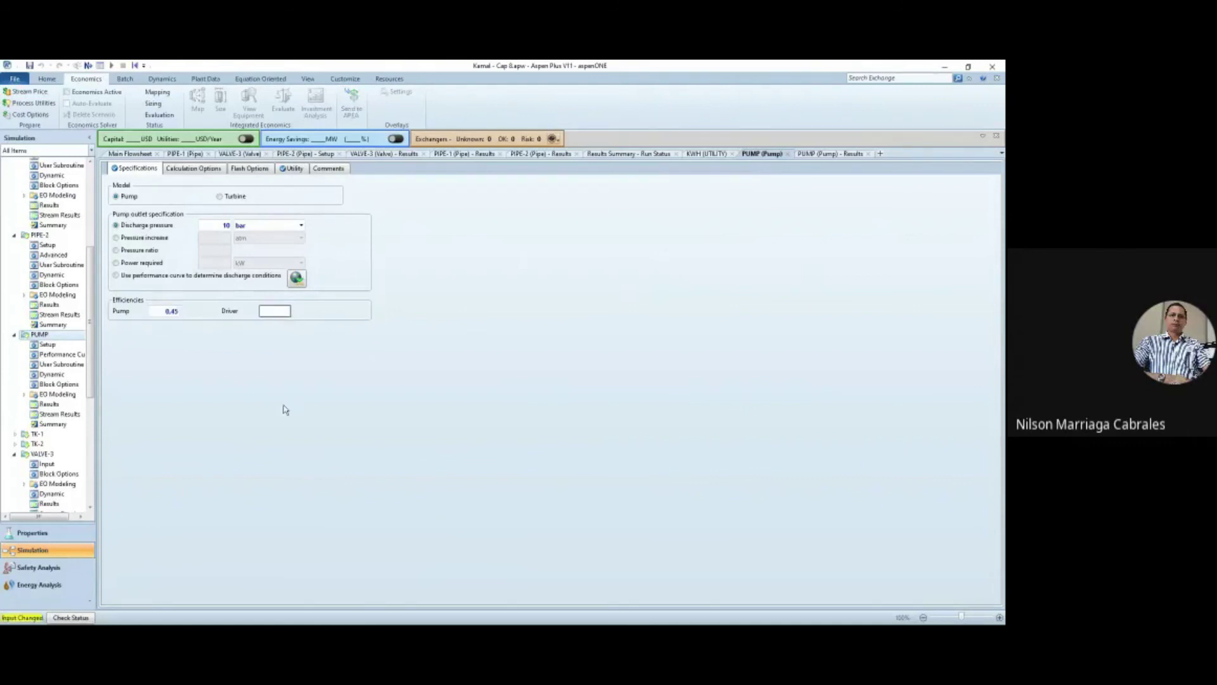
- Switch to the HEURÍSTICAS EQUIPOS POTENCIA presentation in PowerPoint and consult the NEMA electric motor efficiency table on slide 13
key("alt+Tab")
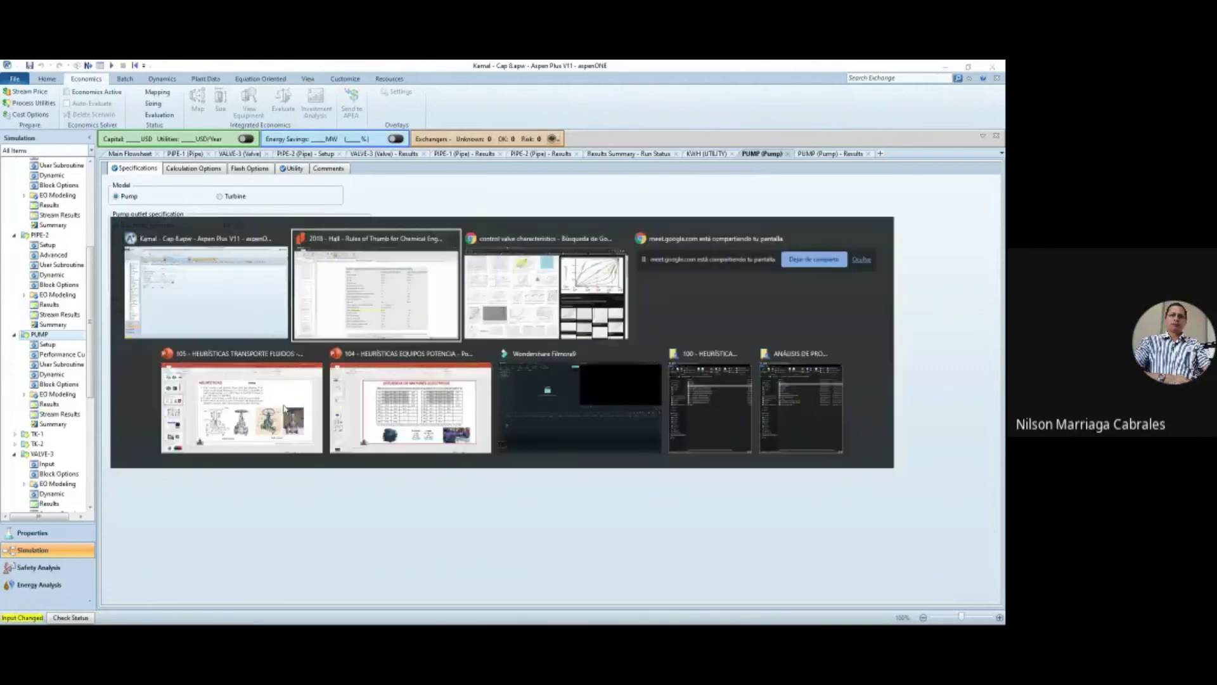
key("alt+Tab")
key("alt+Tab")
key("alt+Tab")
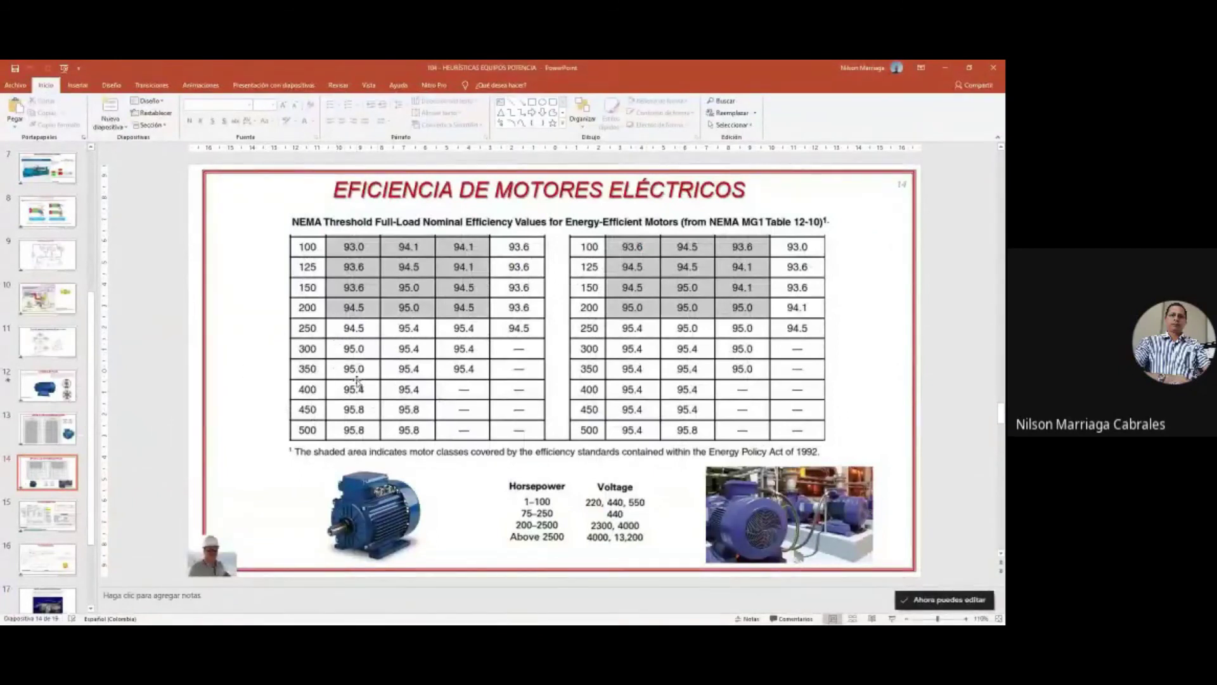
scroll(357, 380, "up", 2)
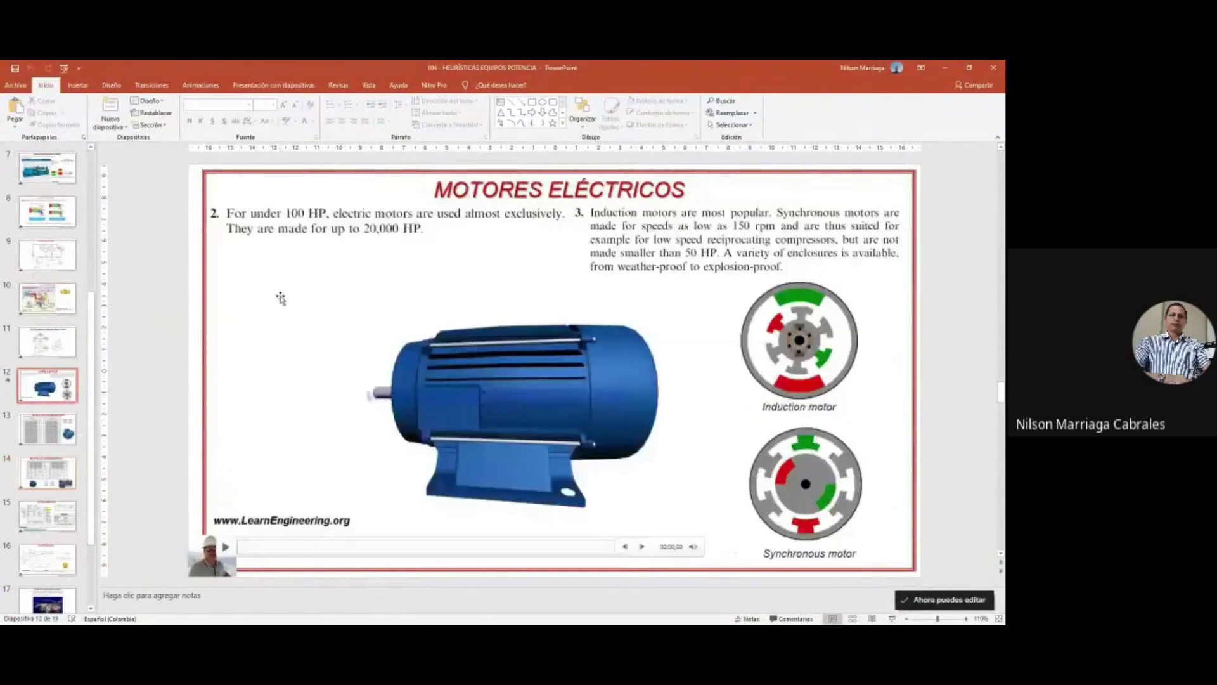
scroll(279, 302, "down", 1)
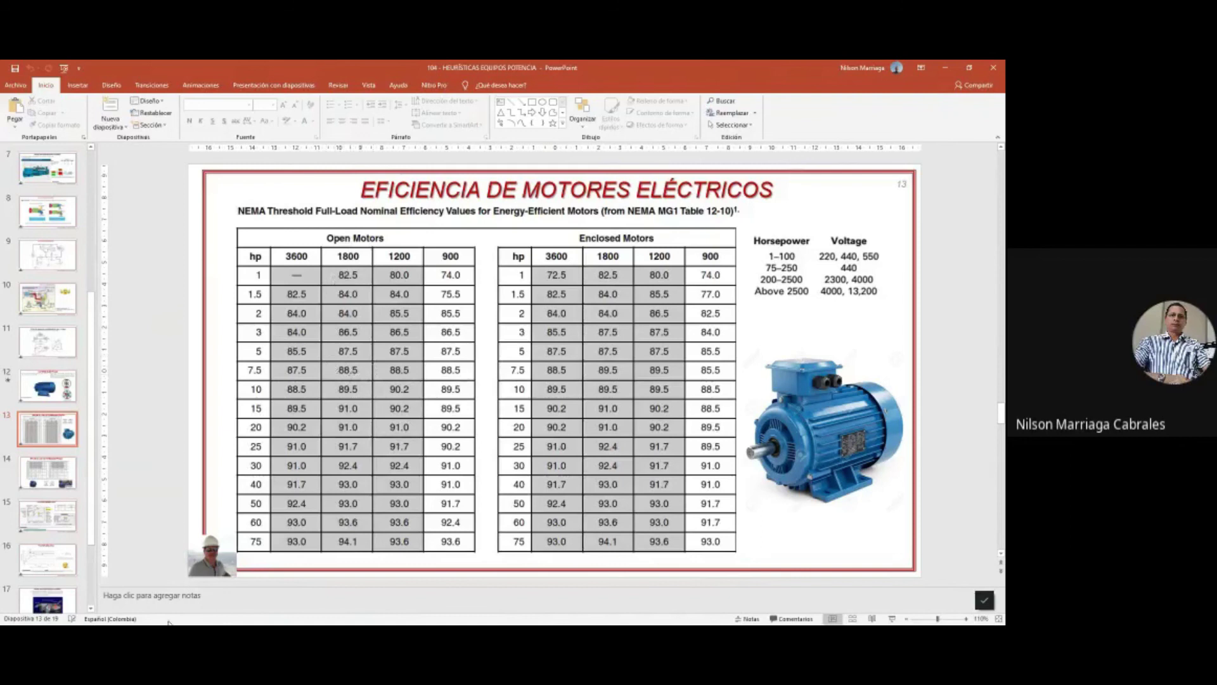
- Return to Aspen Plus and set the driver efficiency of PUMP to 0.89
key("alt+Tab")
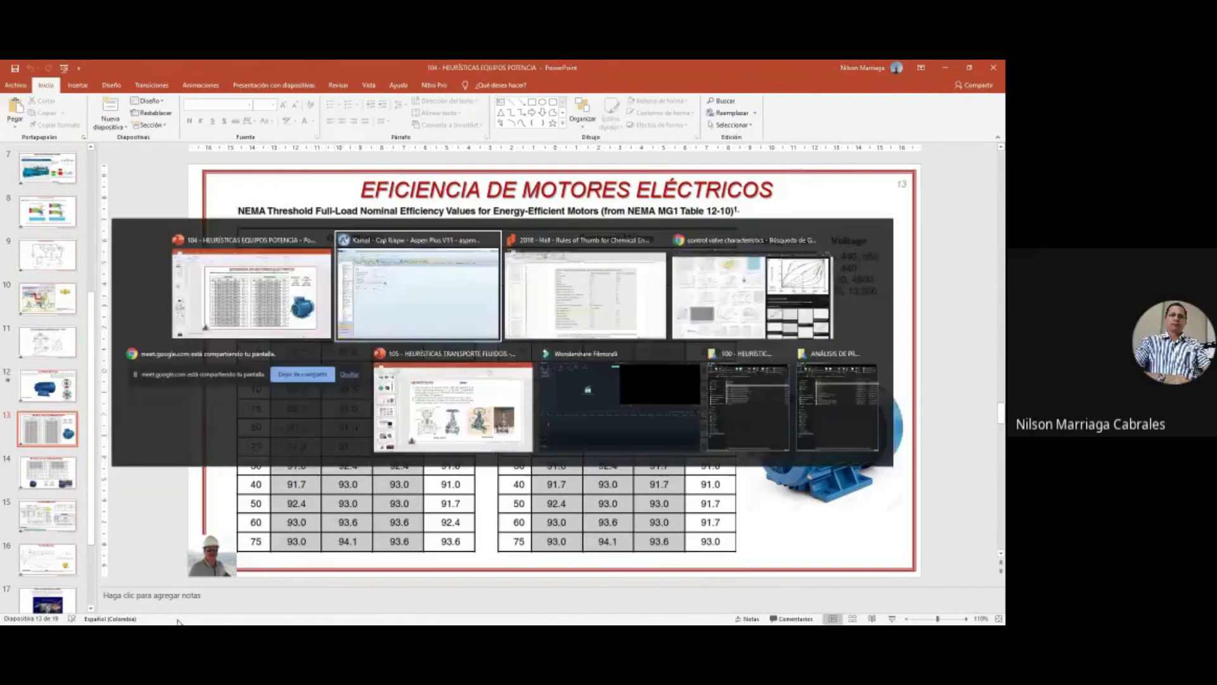
type("0.89")
key("Return")
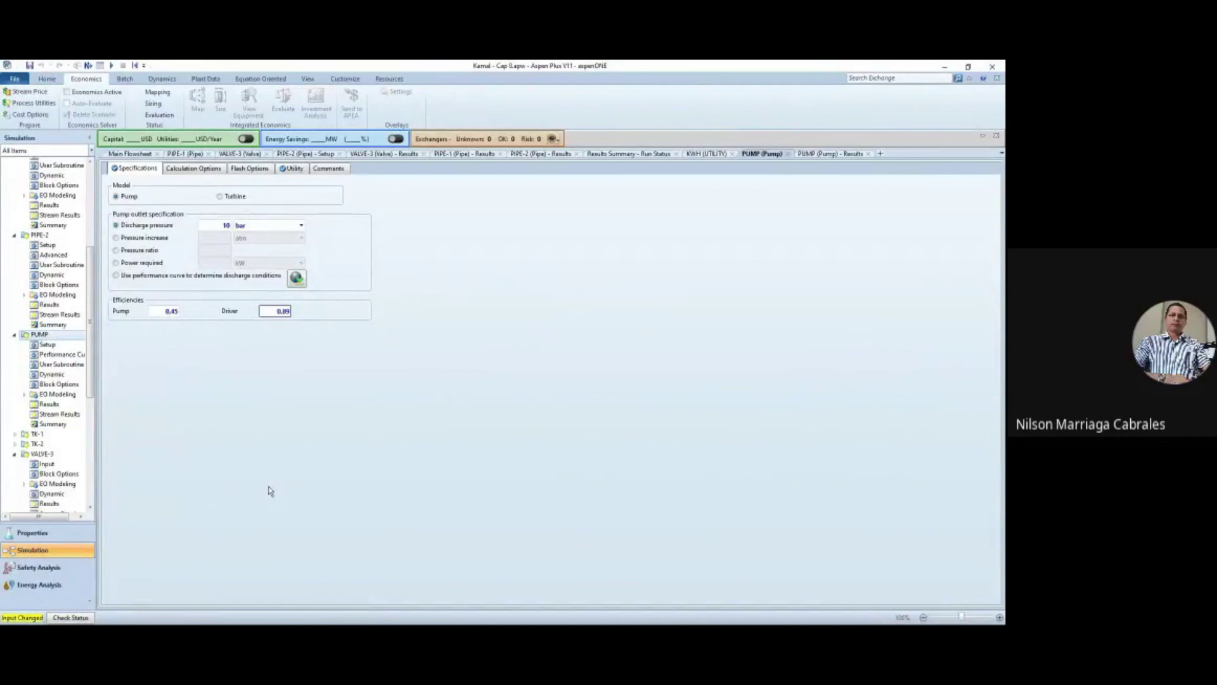
- Rerun the simulation and display the utility cost in the PUMP results in $/oper-year
left_click(827, 156)
key("F5")
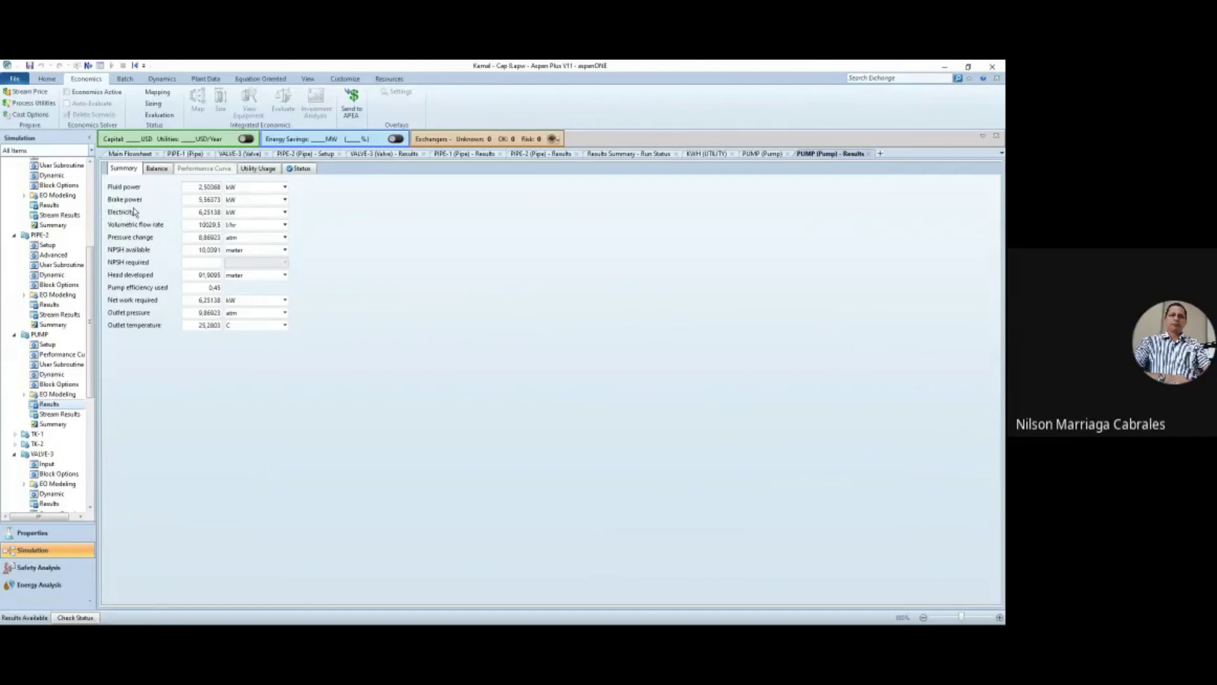
left_click(258, 168)
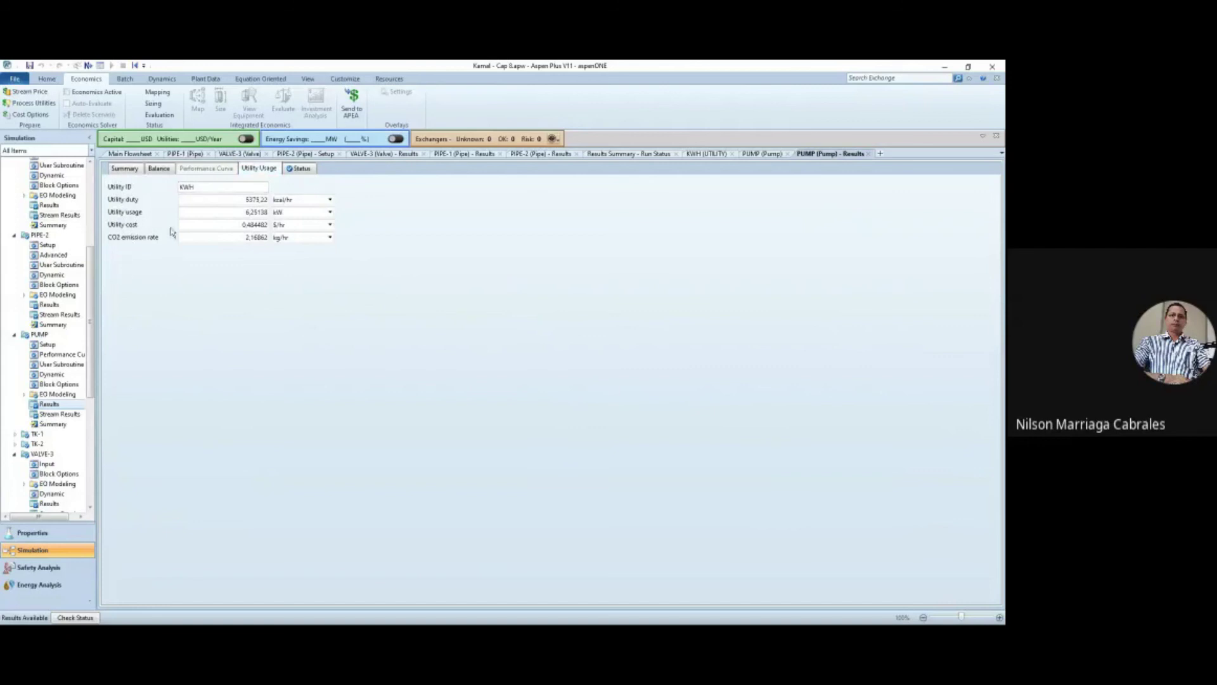
left_click(330, 225)
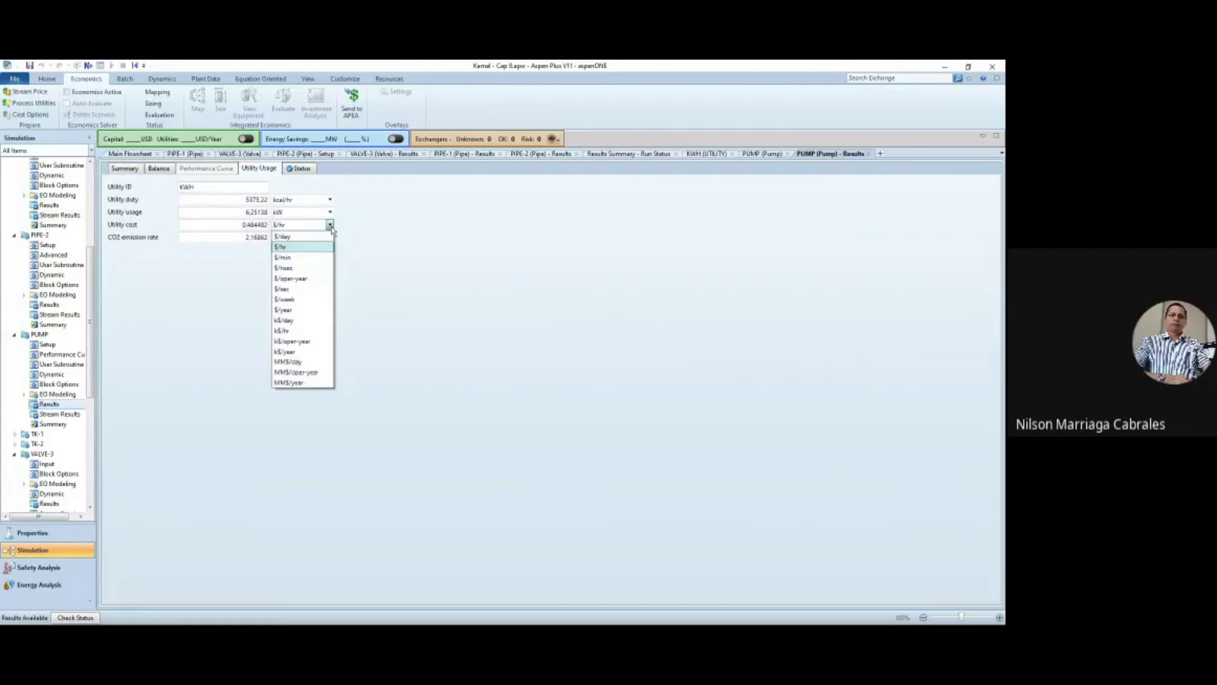
left_click(297, 279)
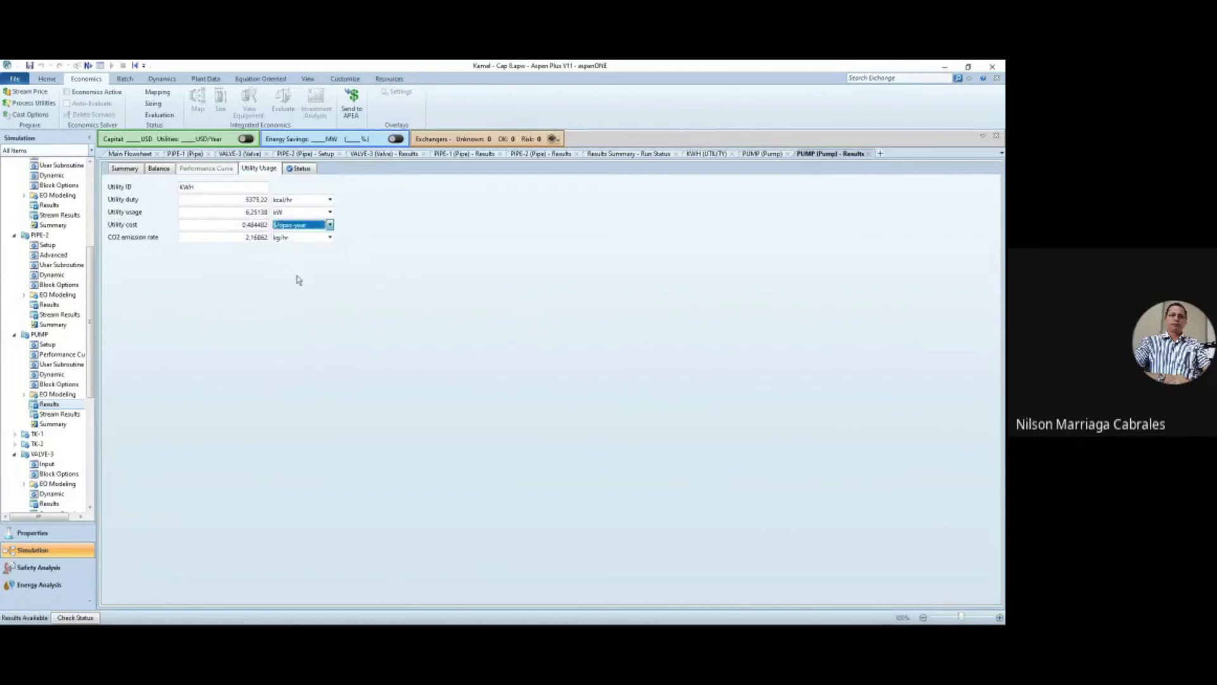
- Inspect the full utility cost value of PUMP and display its CO2 emission rate in kg/oper-year
left_click(253, 229)
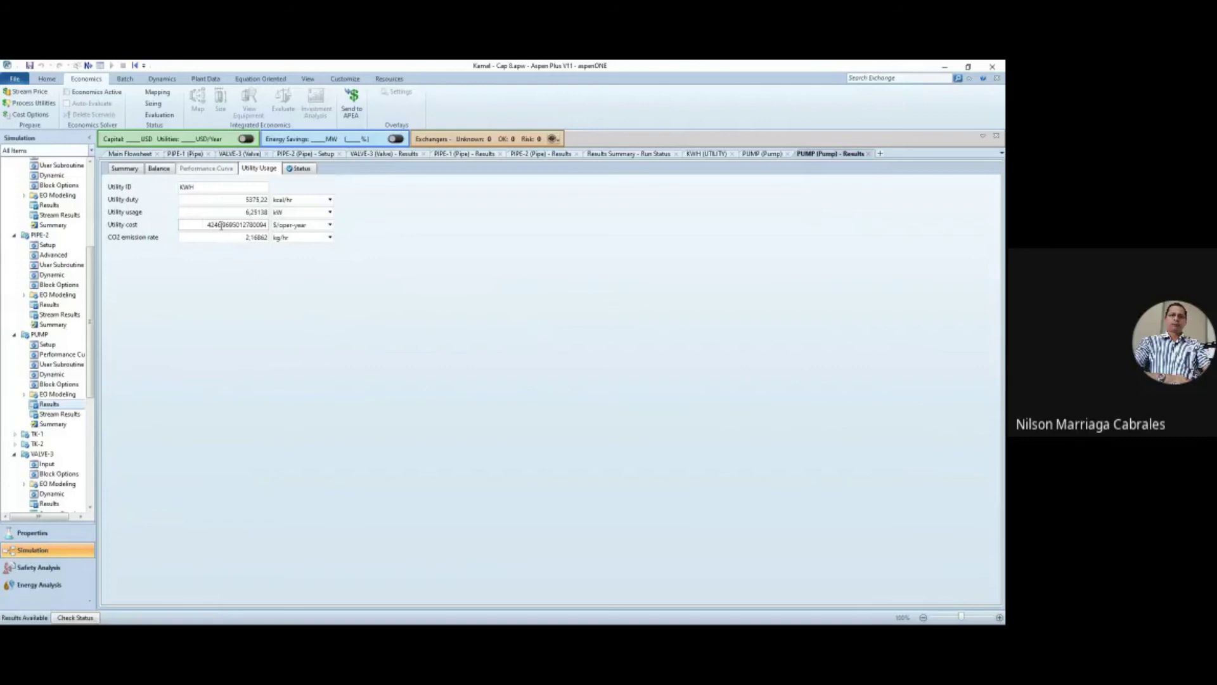
left_click(330, 239)
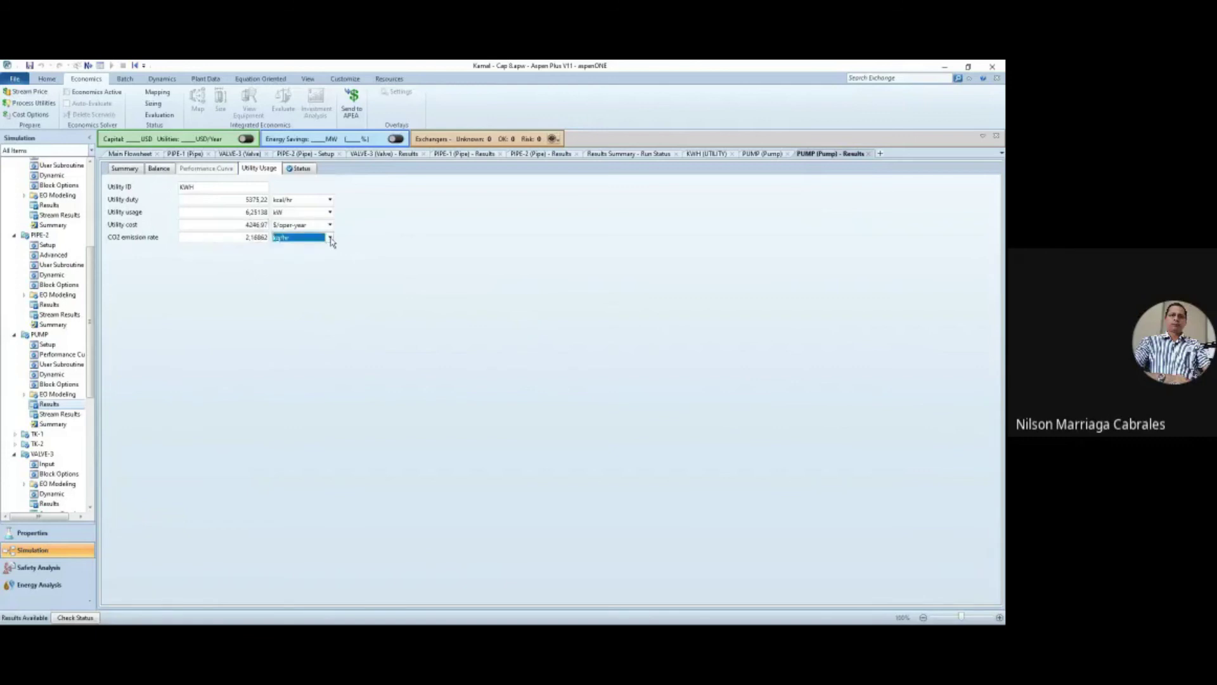
left_click(330, 239)
mouse_move(340, 299)
left_mouse_down()
mouse_move(339, 324)
mouse_move(348, 278)
left_mouse_up()
left_click(291, 312)
- Switch the unit of the CO2 emission rate in the PUMP utility usage results to tonne/oper-year
left_click(329, 237)
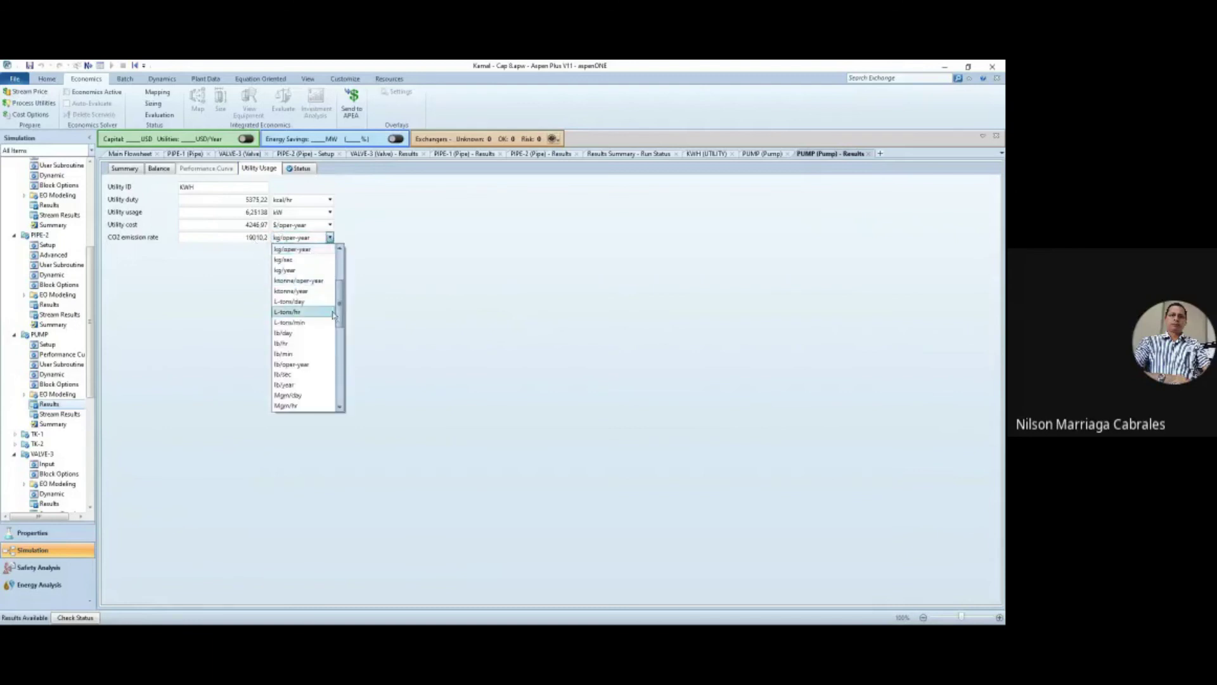
scroll(343, 315, "up", 1)
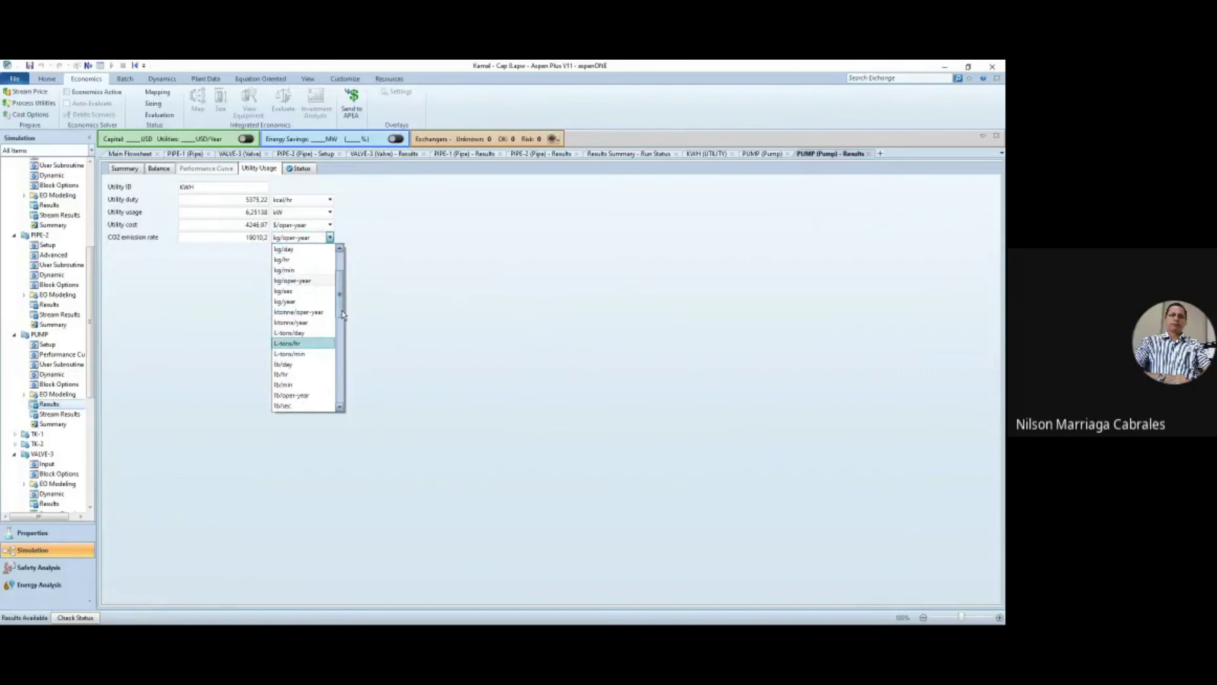
scroll(343, 312, "up", 1)
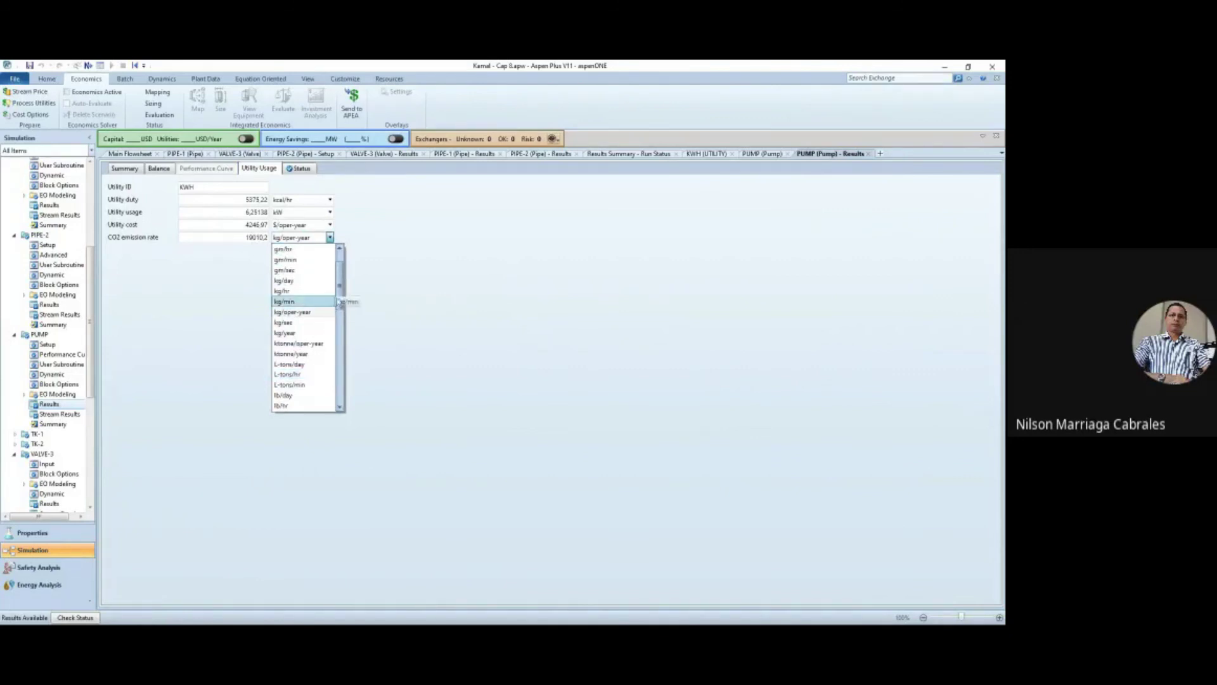
scroll(342, 285, "up", 1)
left_click_drag(341, 279, 320, 374)
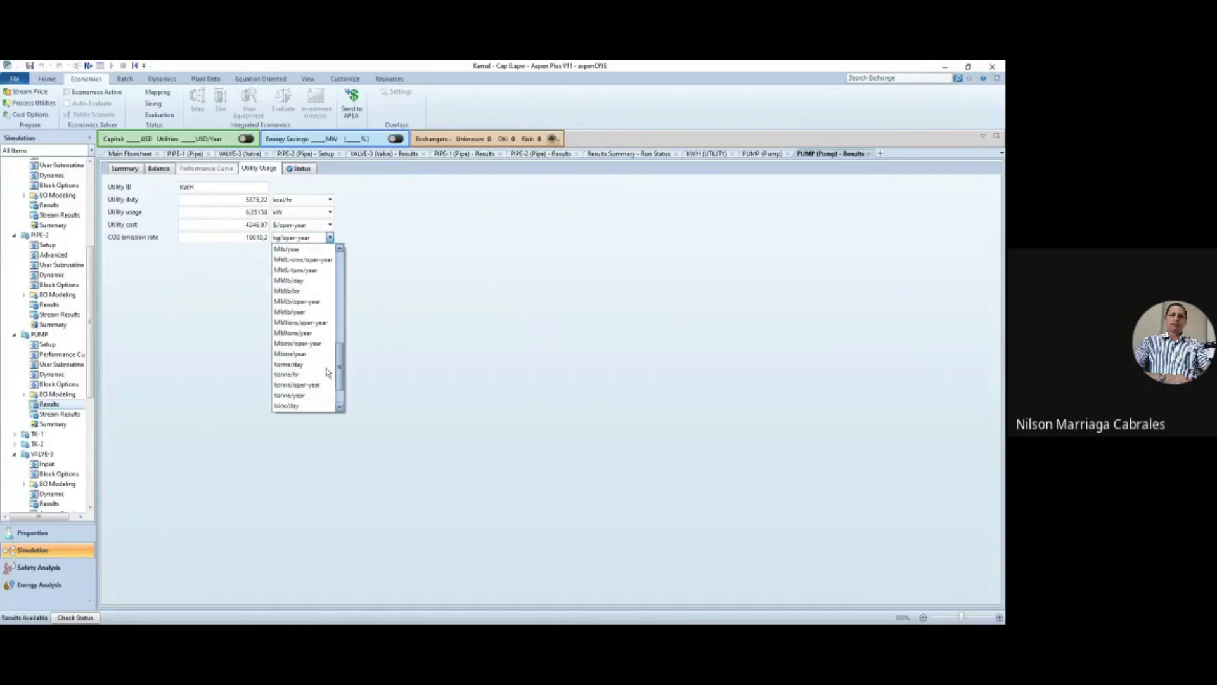
left_click(298, 385)
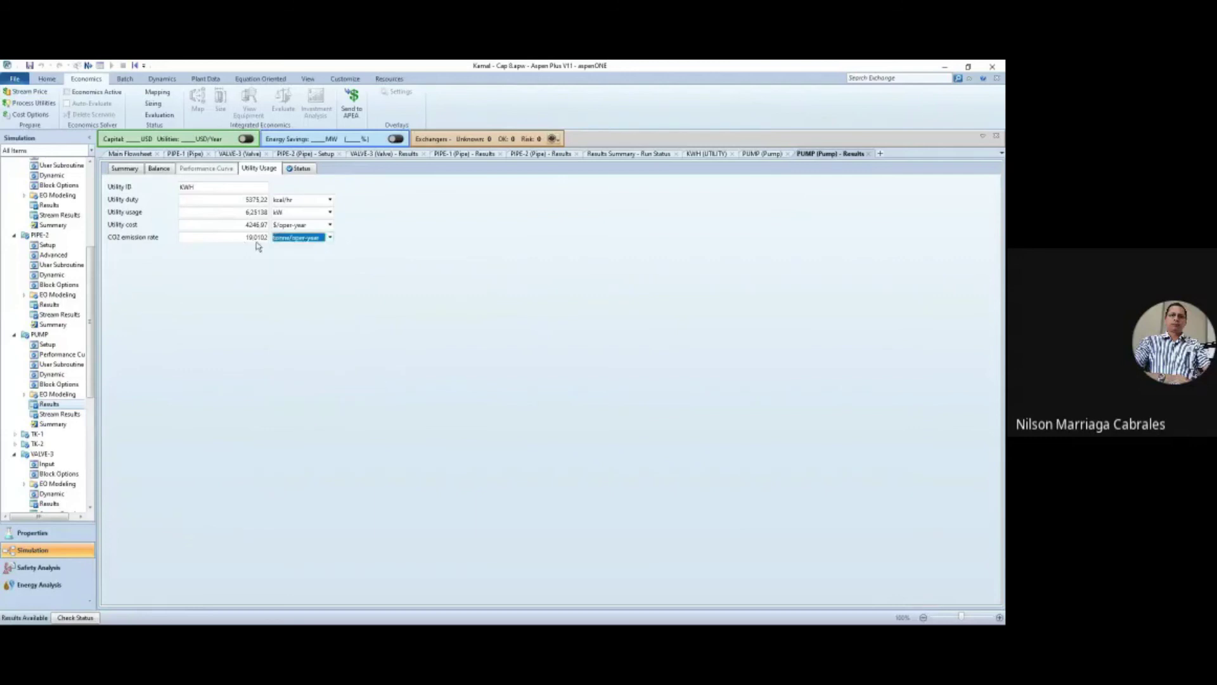
- Set the nominal diameter of PIPE-1 to 2.5-IN, rerun the simulation and show the PUMP utility cost in $/oper-year
key("ctrl+Tab")
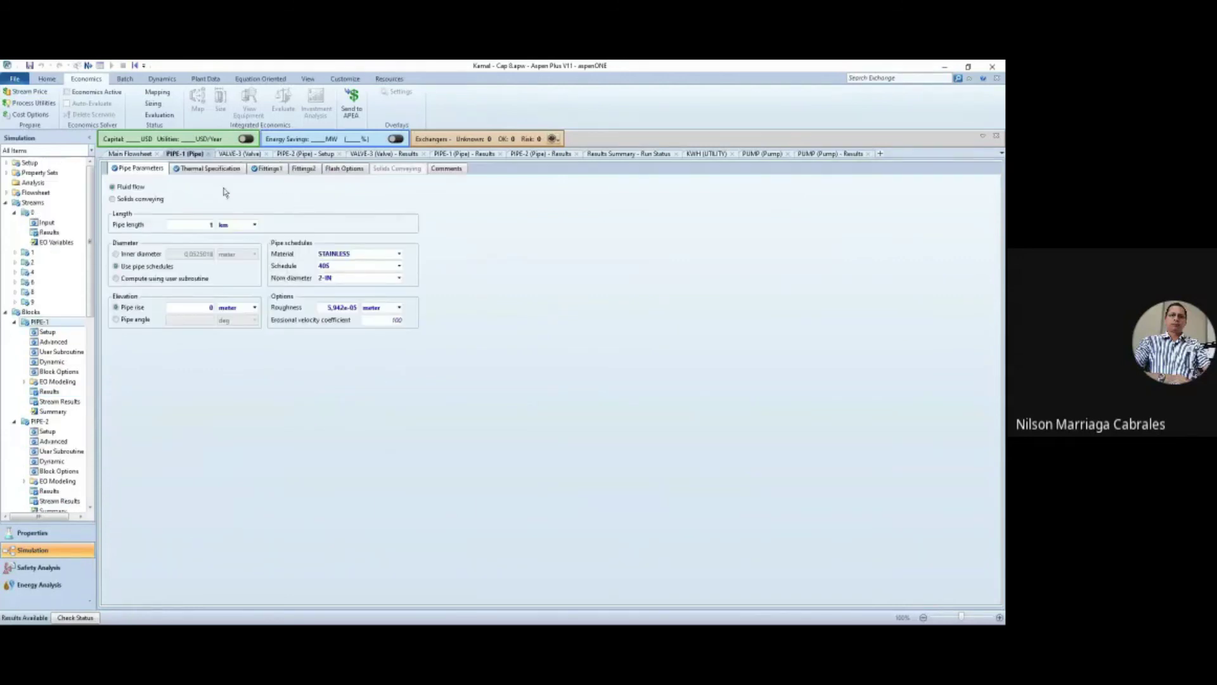
left_click(399, 280)
left_click(400, 280)
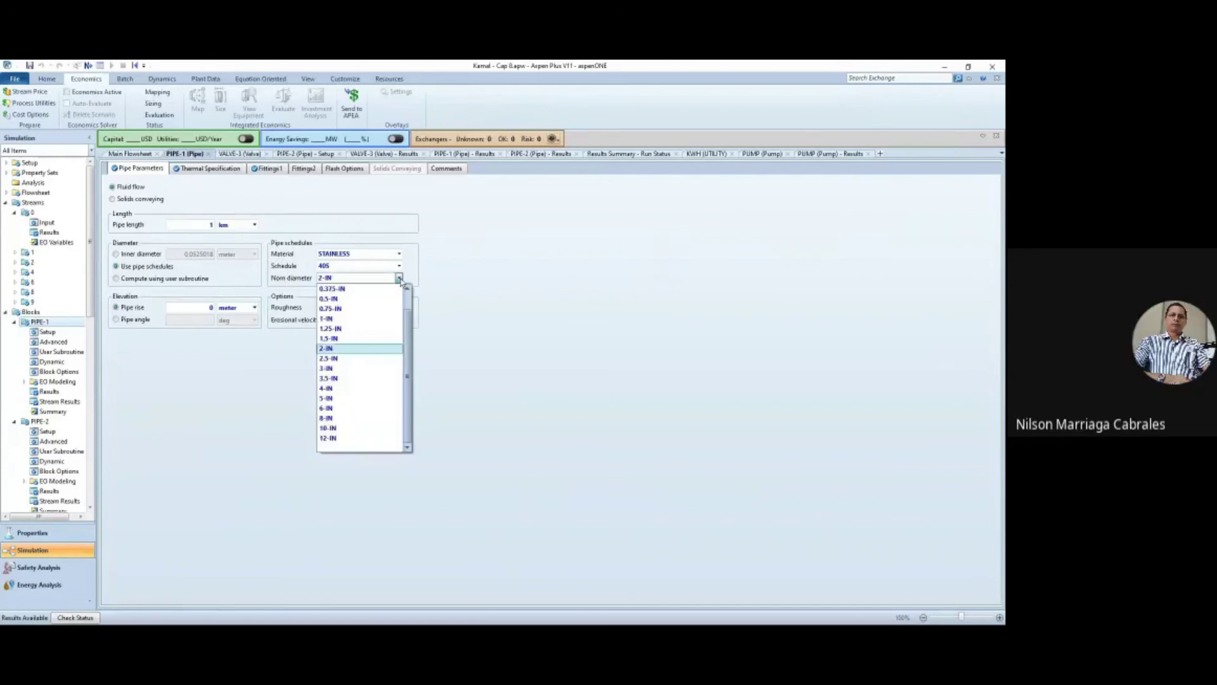
left_click(333, 361)
key("ctrl+Tab")
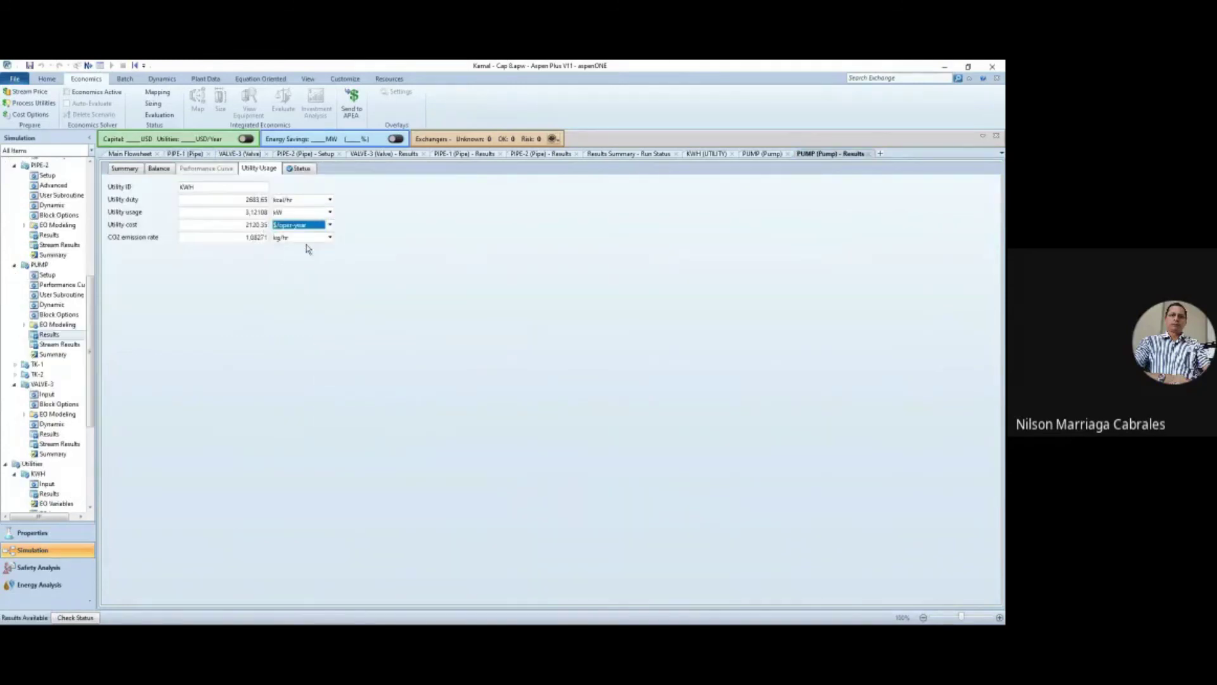
- Express the recalculated CO2 emission rate of PUMP in tonne/oper-year and review the utility results alongside the main flowsheet
left_click(330, 237)
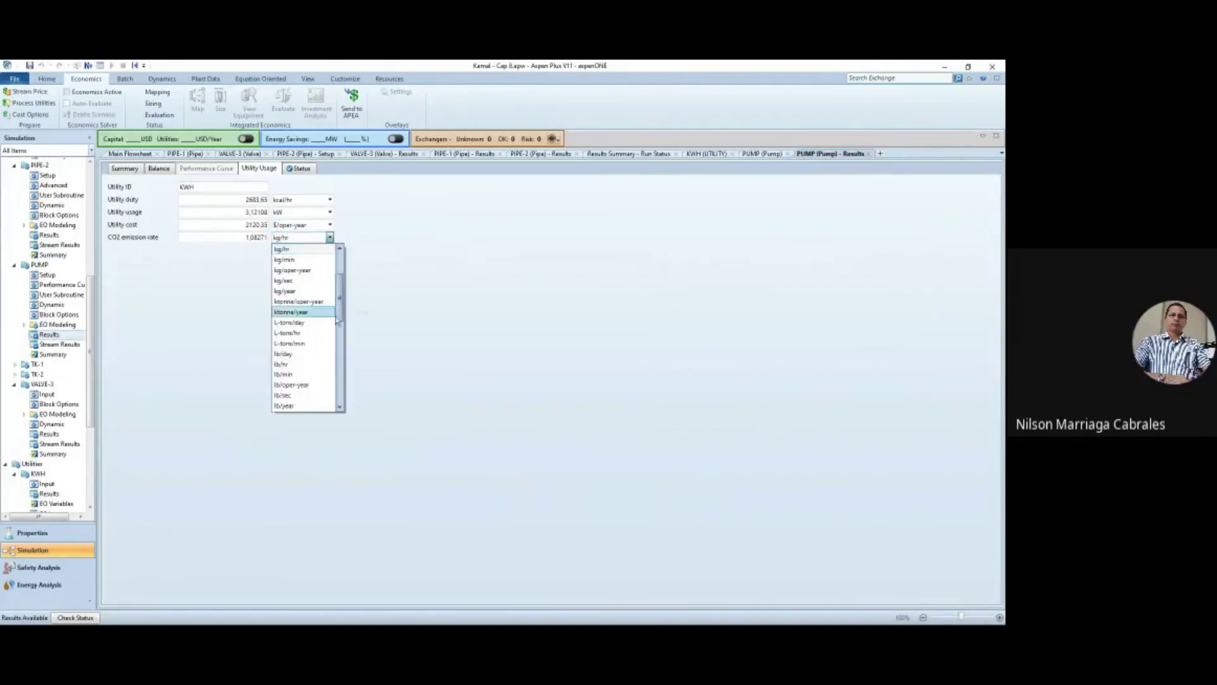
scroll(342, 320, "down", 4)
scroll(339, 403, "down", 5)
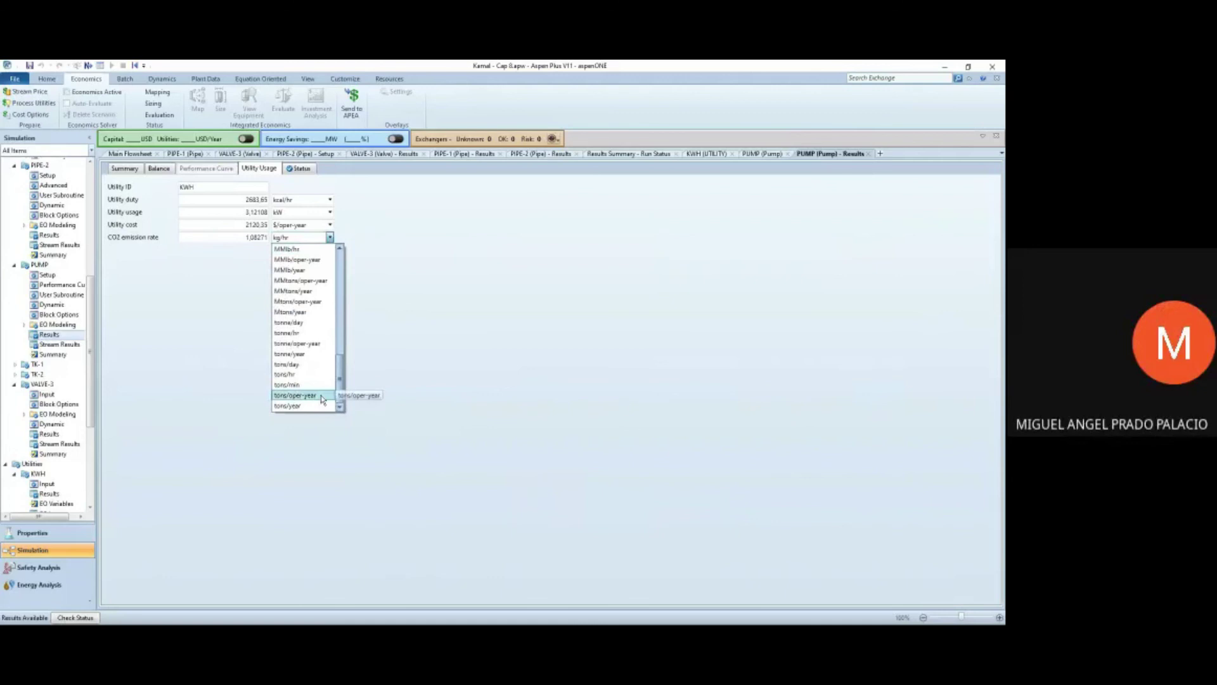
left_click(320, 343)
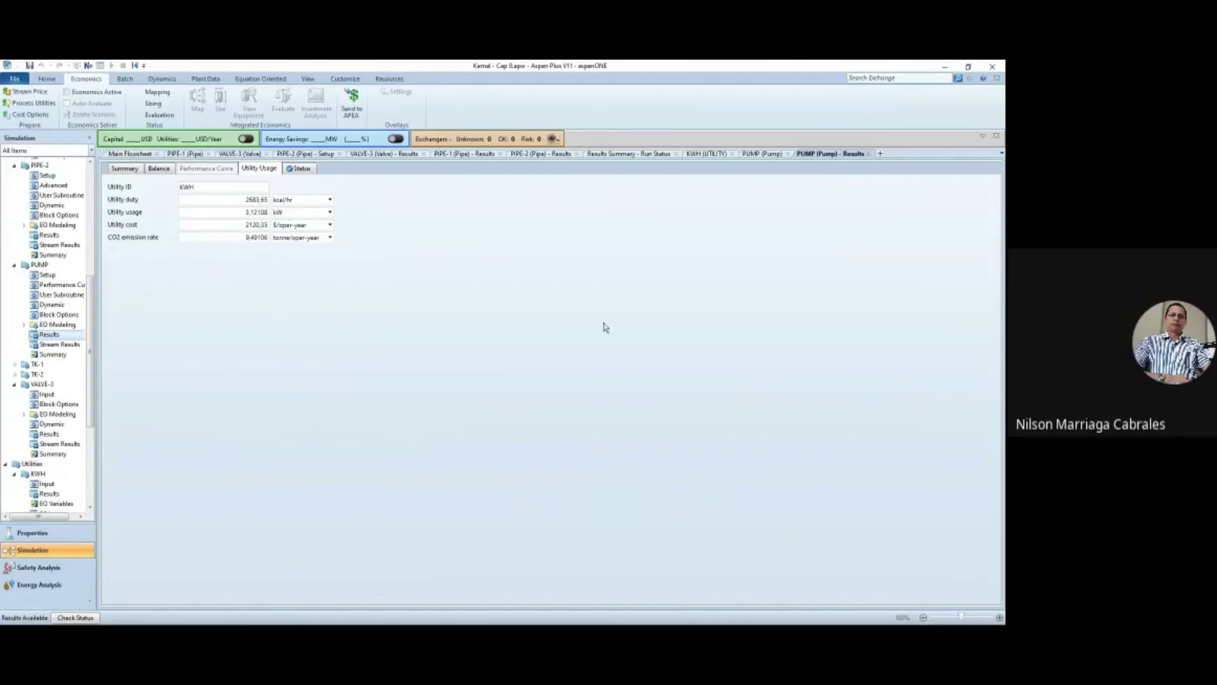
left_click(131, 154)
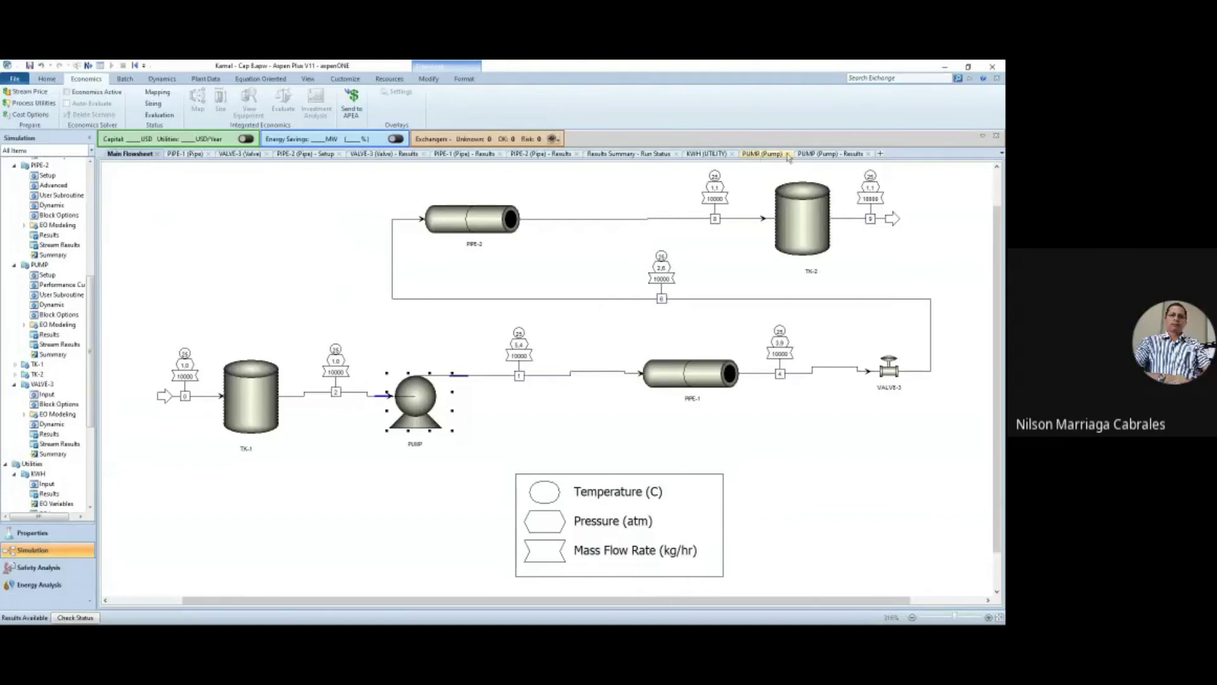
left_click(818, 154)
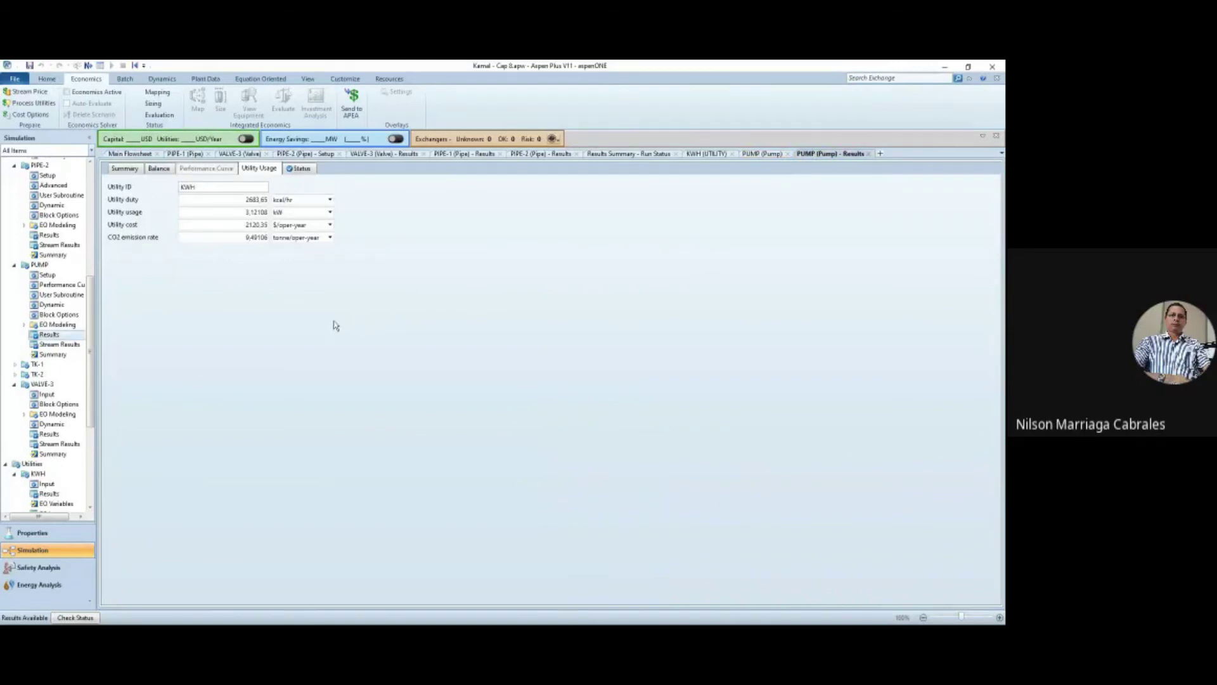
- Check the liquid-phase volume flow of feed stream 0 in gal/min in its results and return to the main flowsheet
left_click(137, 156)
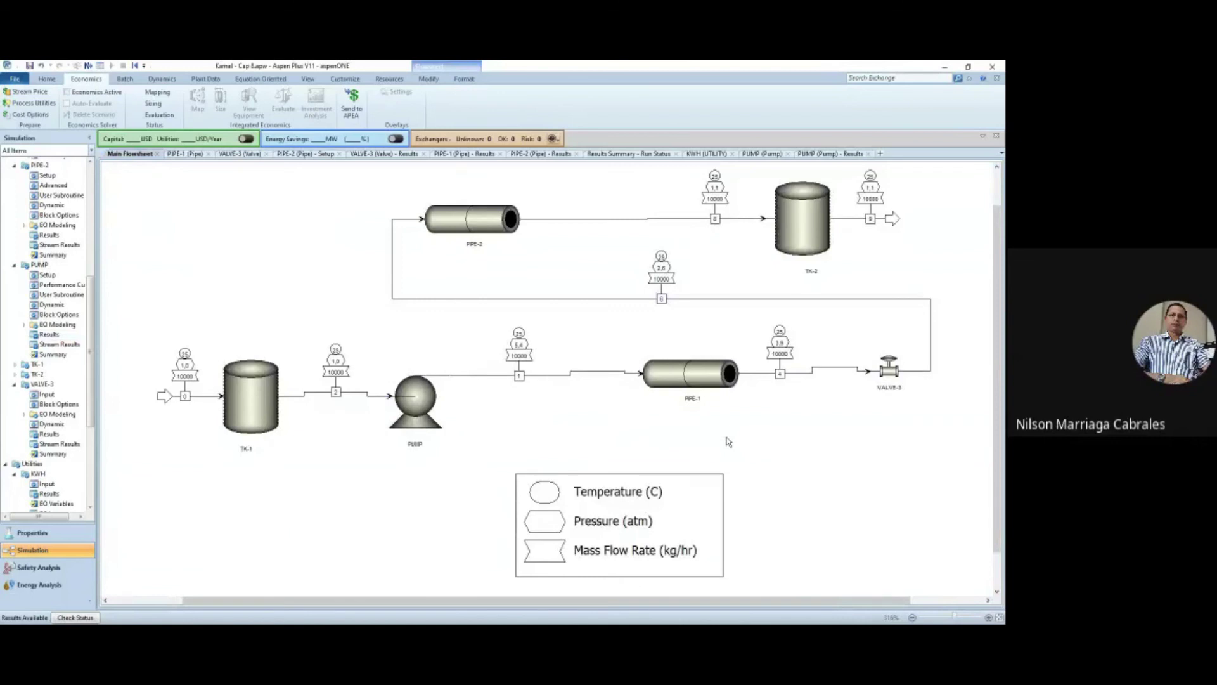
left_click(715, 222)
left_click(196, 396)
double_click(196, 397)
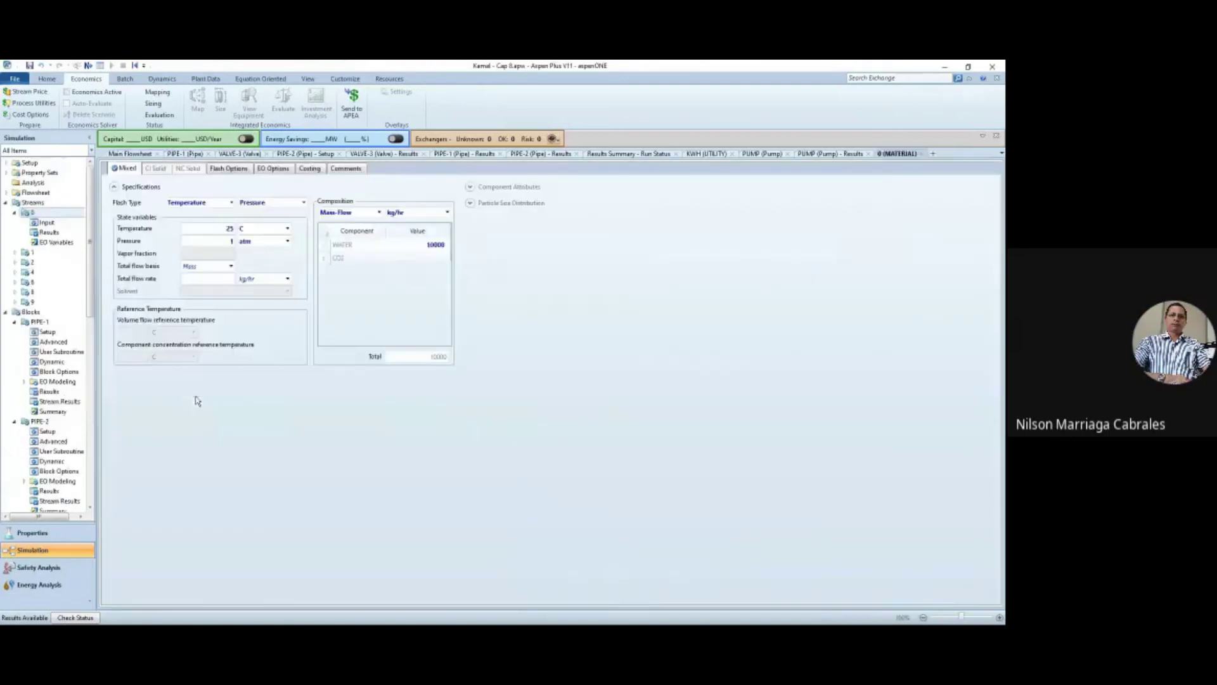
left_click(49, 233)
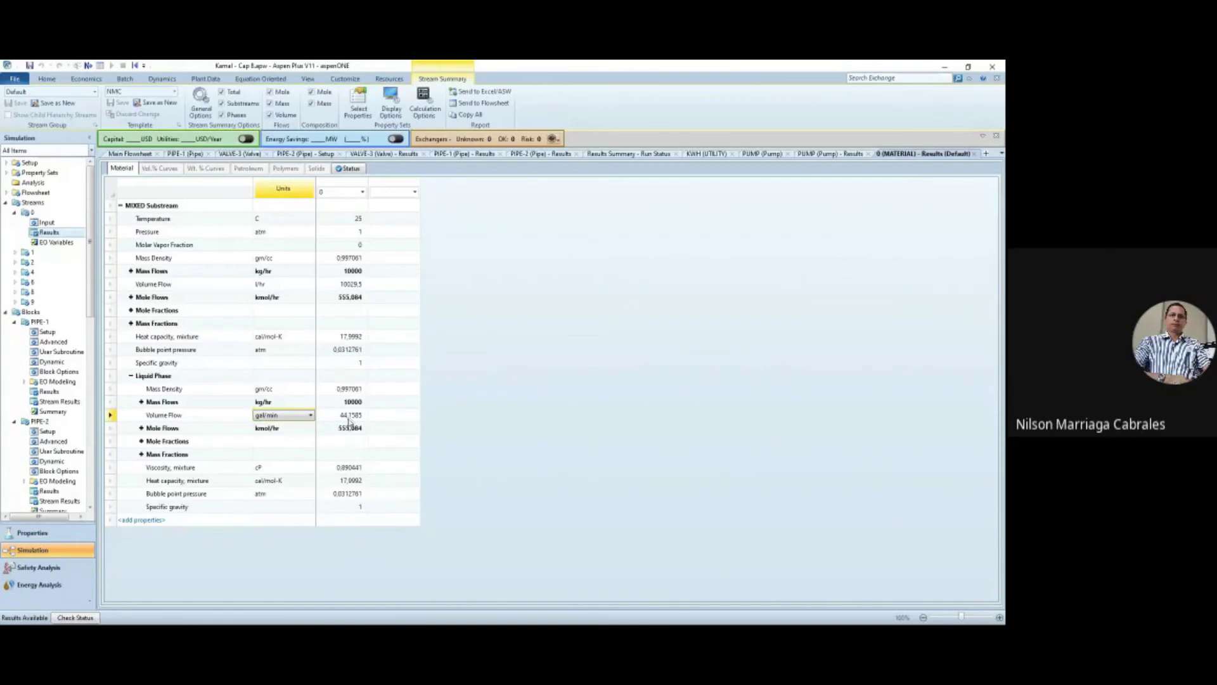
left_click(144, 155)
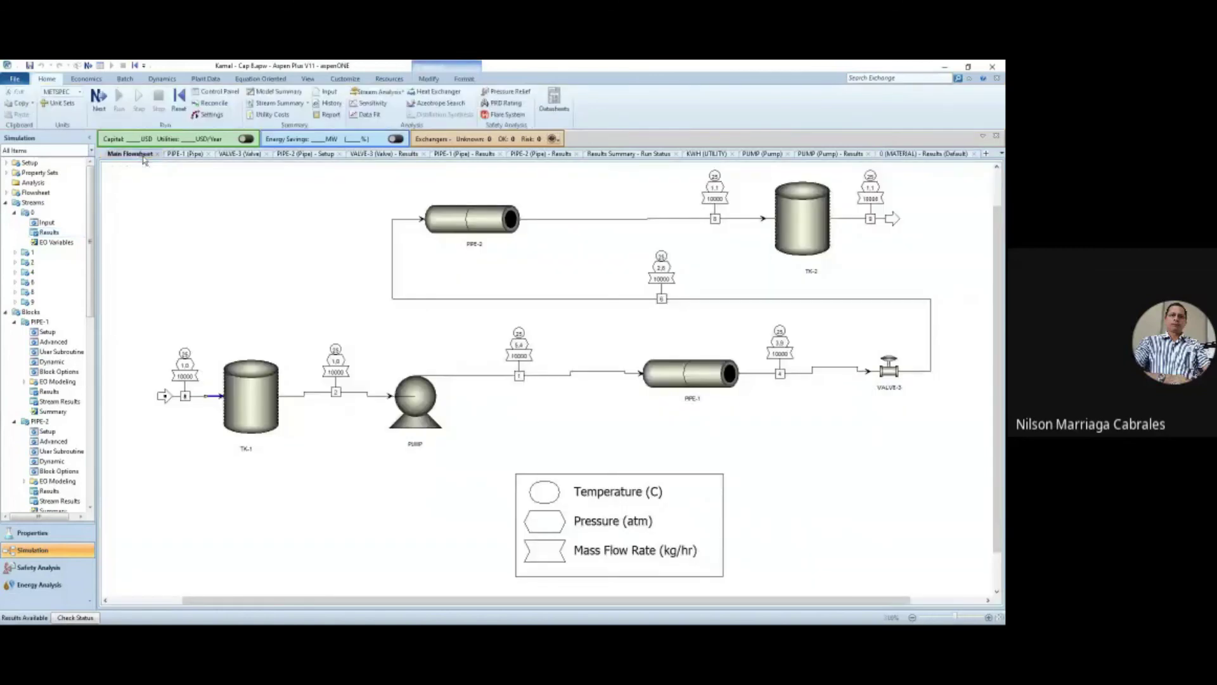